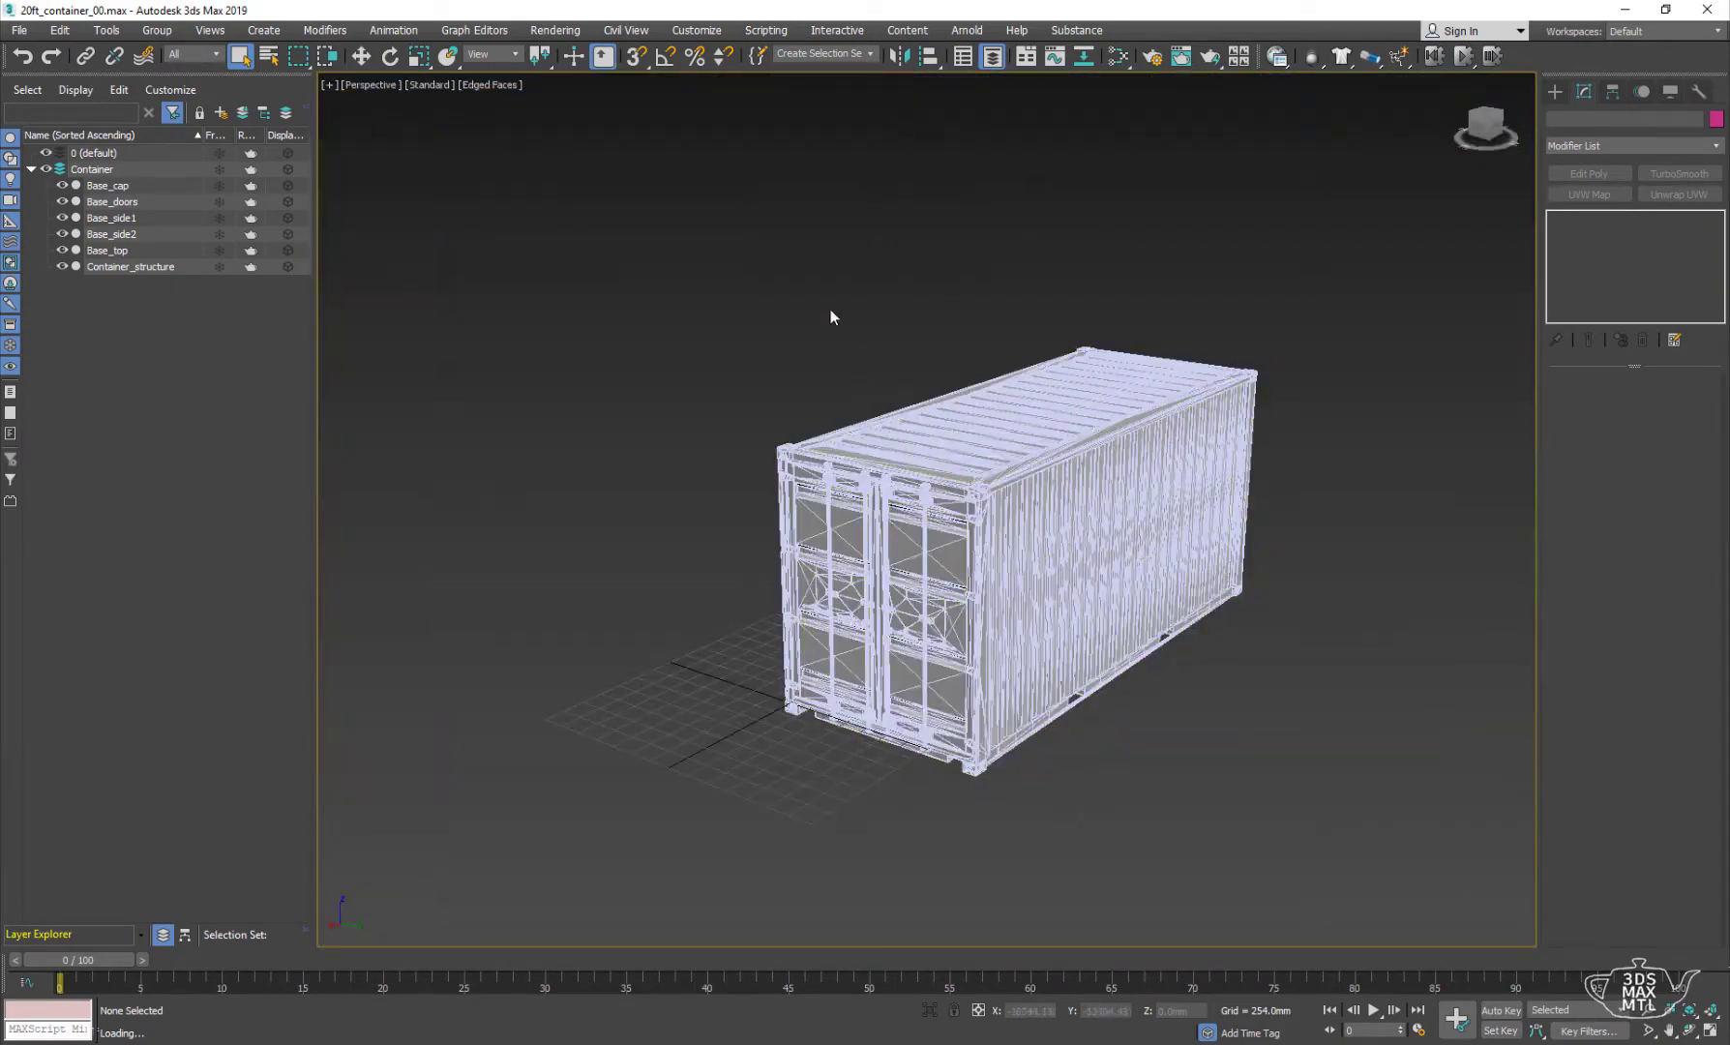
- Turn off Edged Faces and hide the Container_structure frame
{"action": "key", "text": "F4"}
{"action": "left_click", "coordinate": [949, 448]}
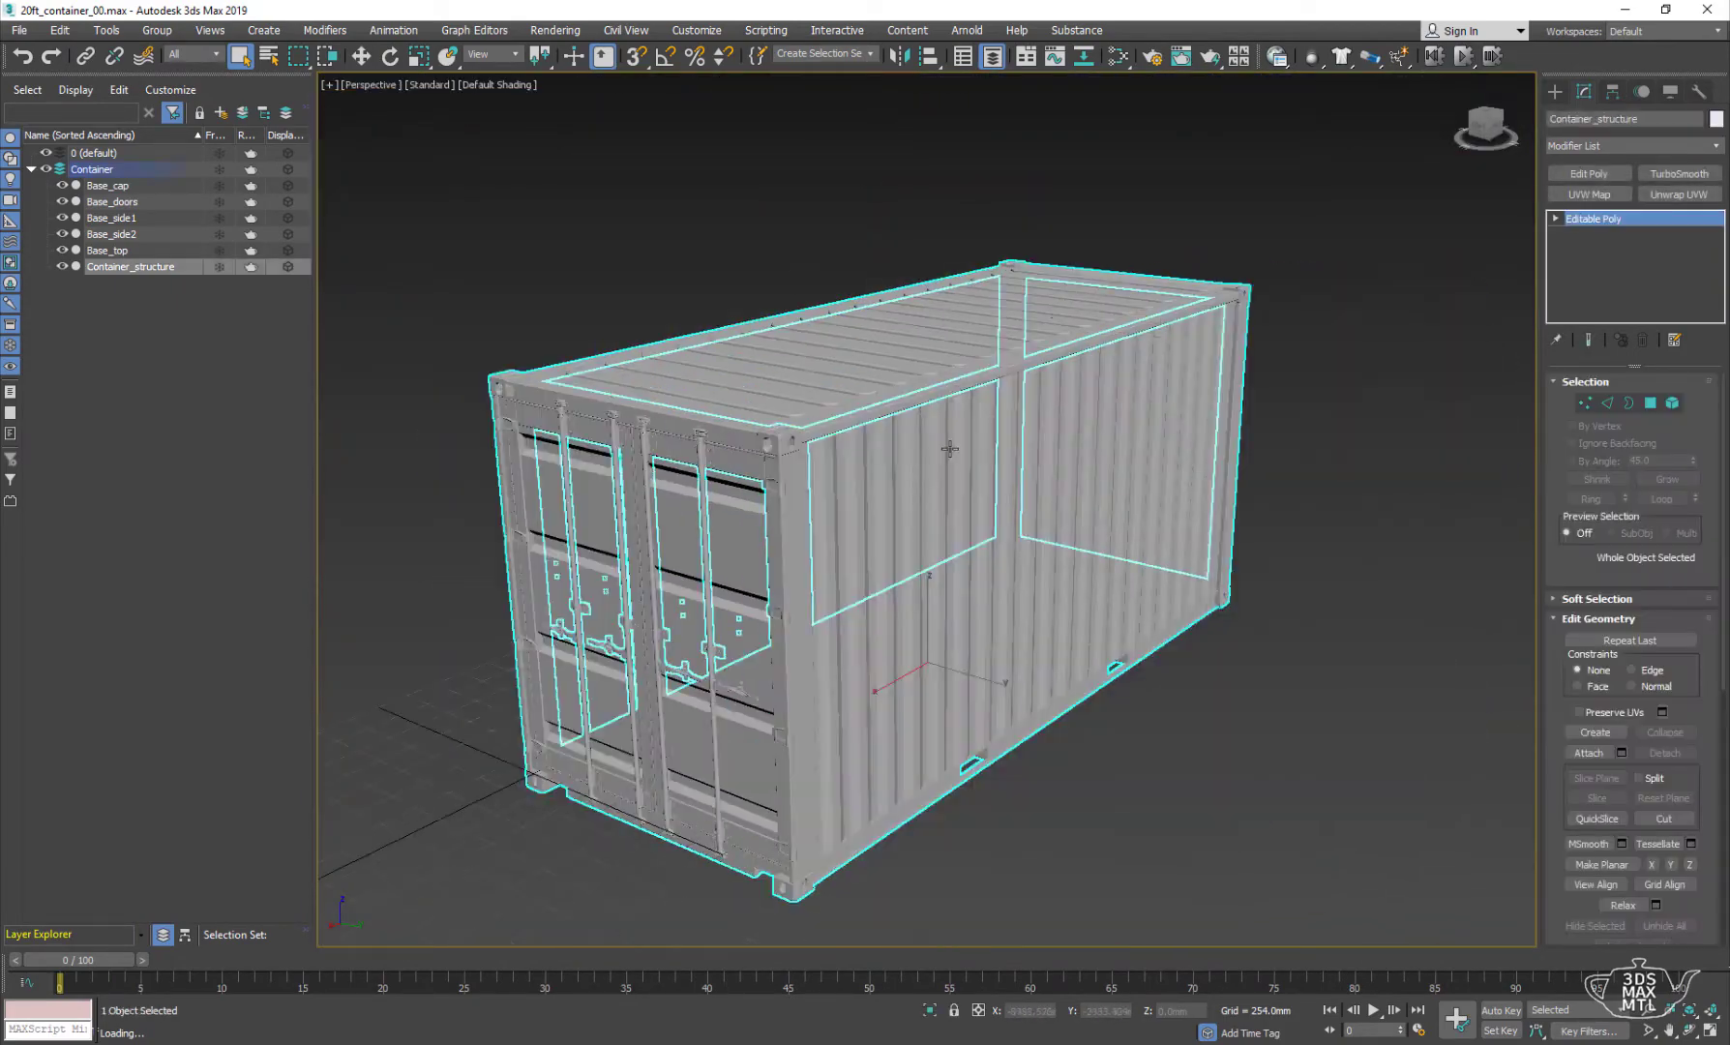
{"action": "middle_click_drag", "start_coordinate": [949, 448], "coordinate": [993, 516], "text": "alt"}
{"action": "left_click", "coordinate": [62, 266]}
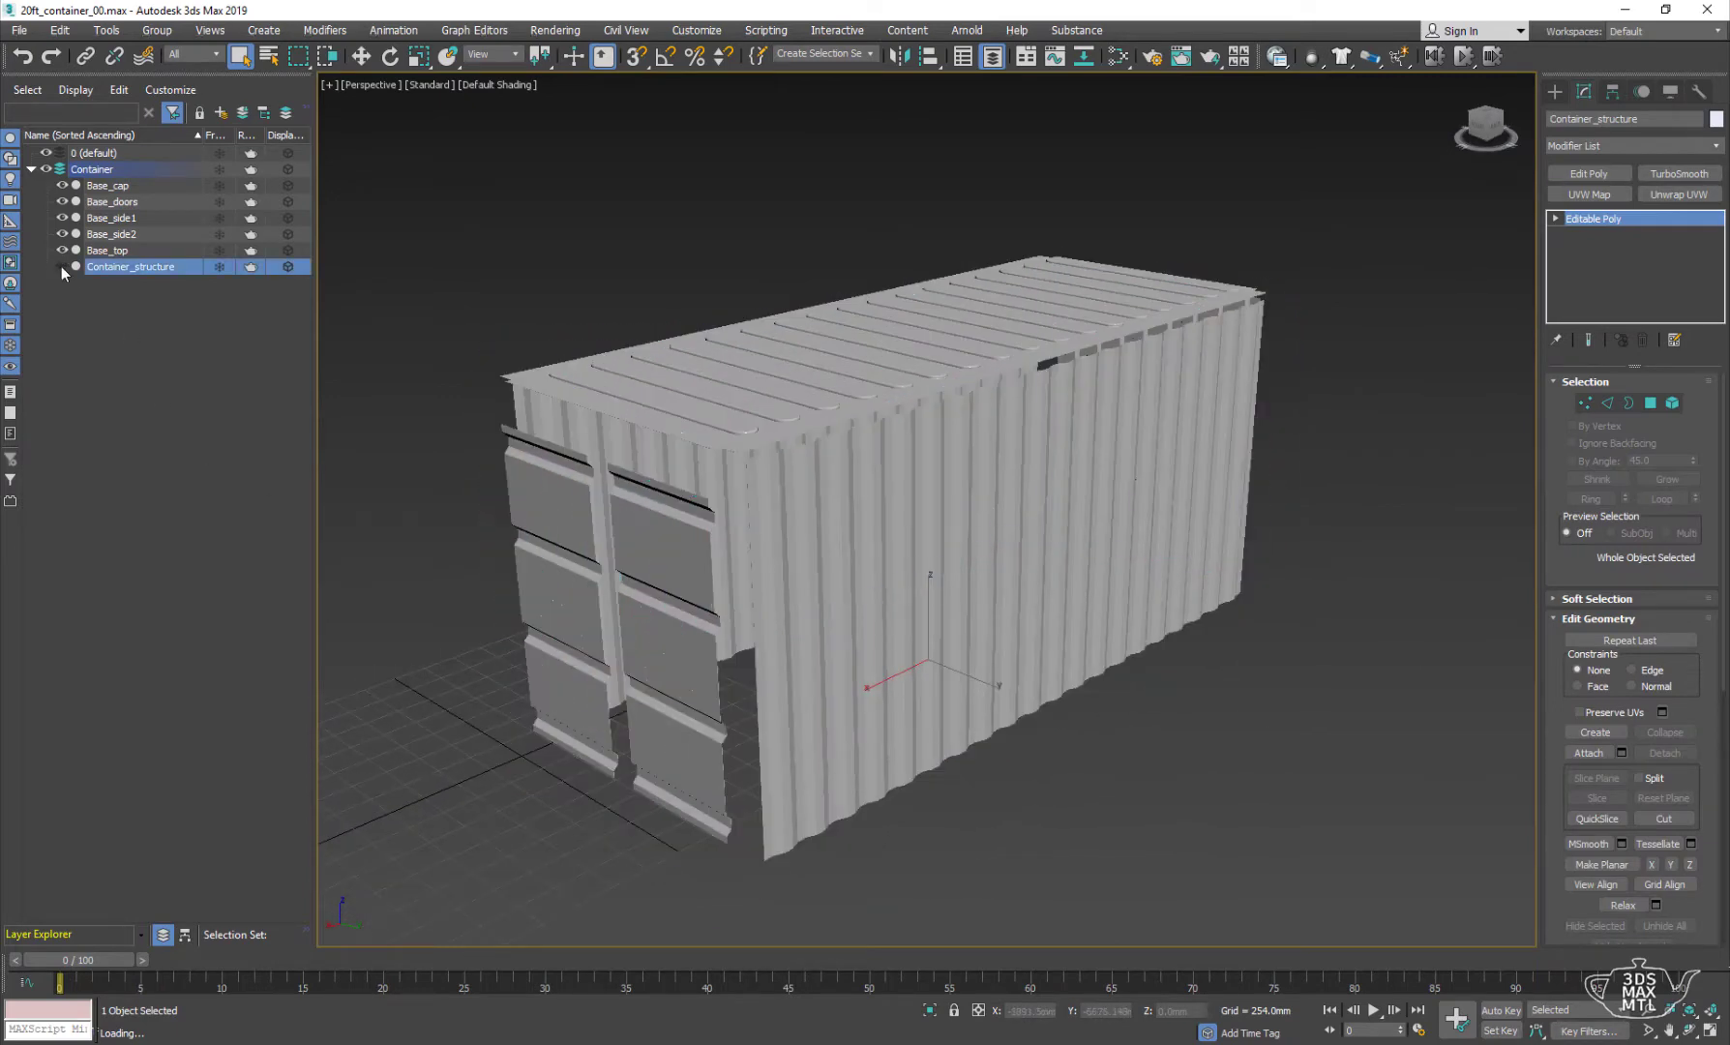
- Select both long side panels, Base_side1 and Base_side2, together
{"action": "left_click", "coordinate": [880, 501]}
{"action": "left_click", "coordinate": [700, 465]}
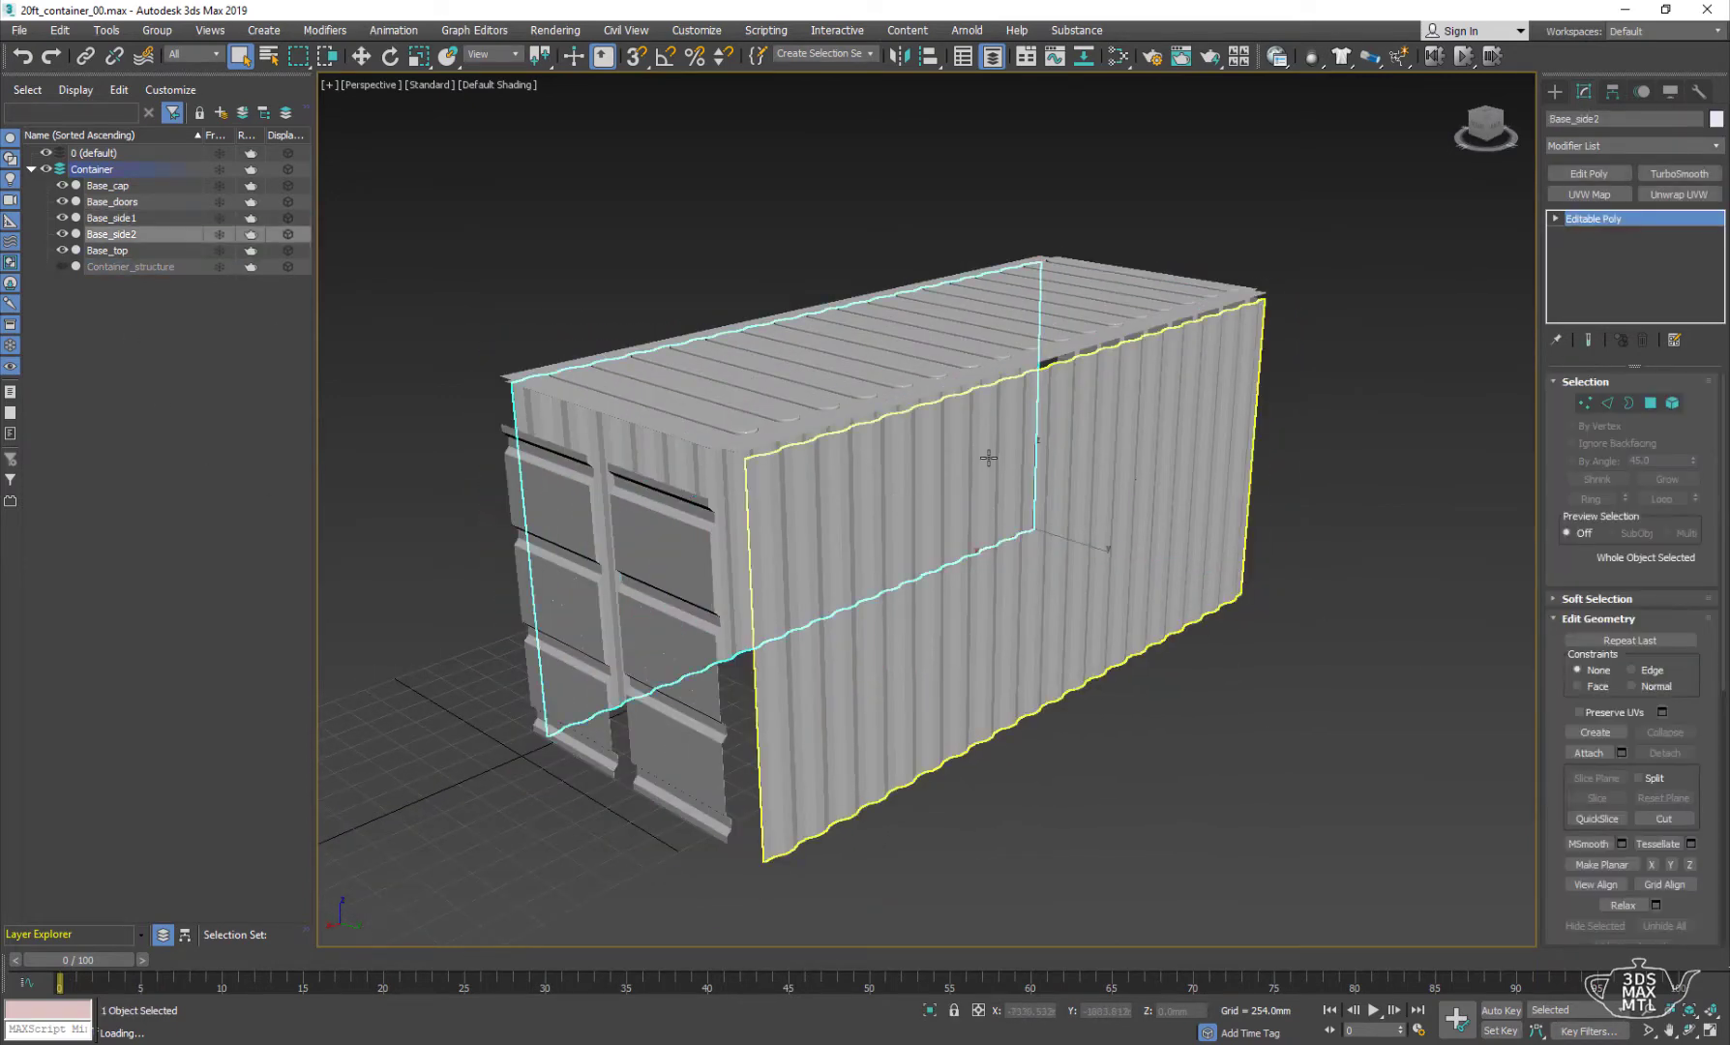
{"action": "middle_click_drag", "start_coordinate": [699, 465], "coordinate": [989, 456], "text": "alt"}
{"action": "left_click", "coordinate": [972, 616], "text": "ctrl"}
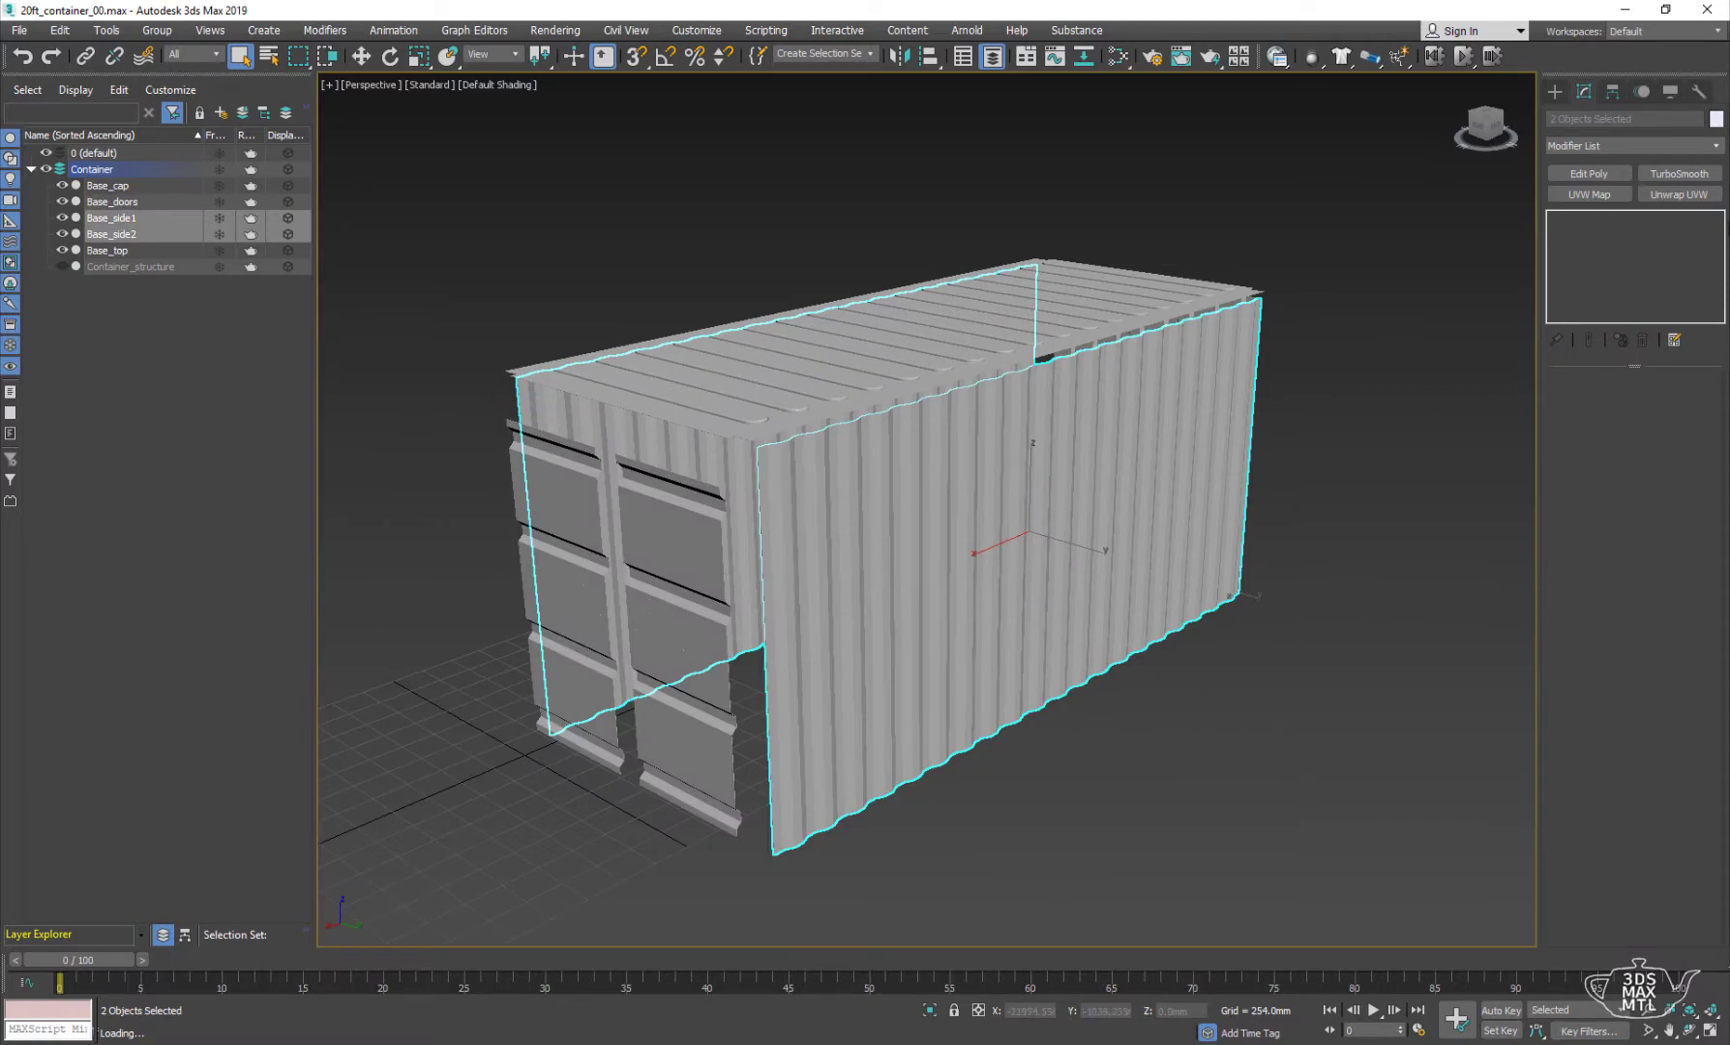
- Apply a planar UVW Map aligned to the Y axis to both side panels
{"action": "left_click", "coordinate": [1588, 194]}
{"action": "left_click", "coordinate": [1589, 755]}
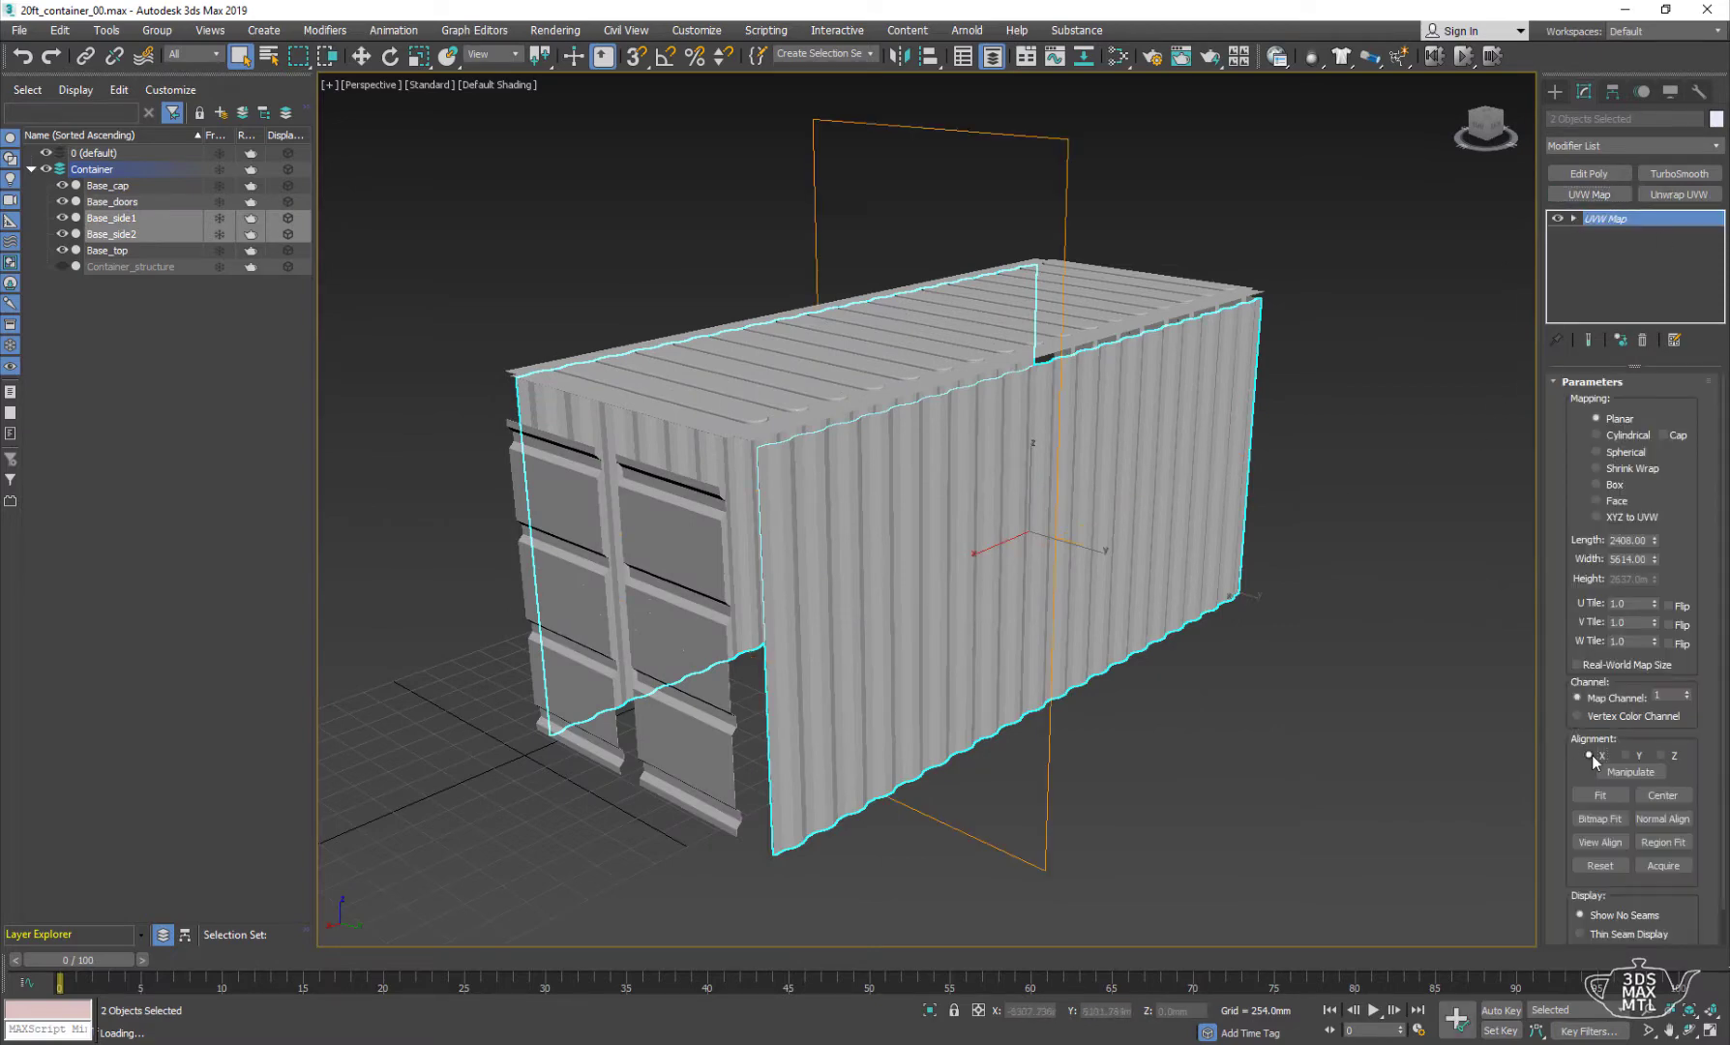
{"action": "left_click", "coordinate": [1626, 755]}
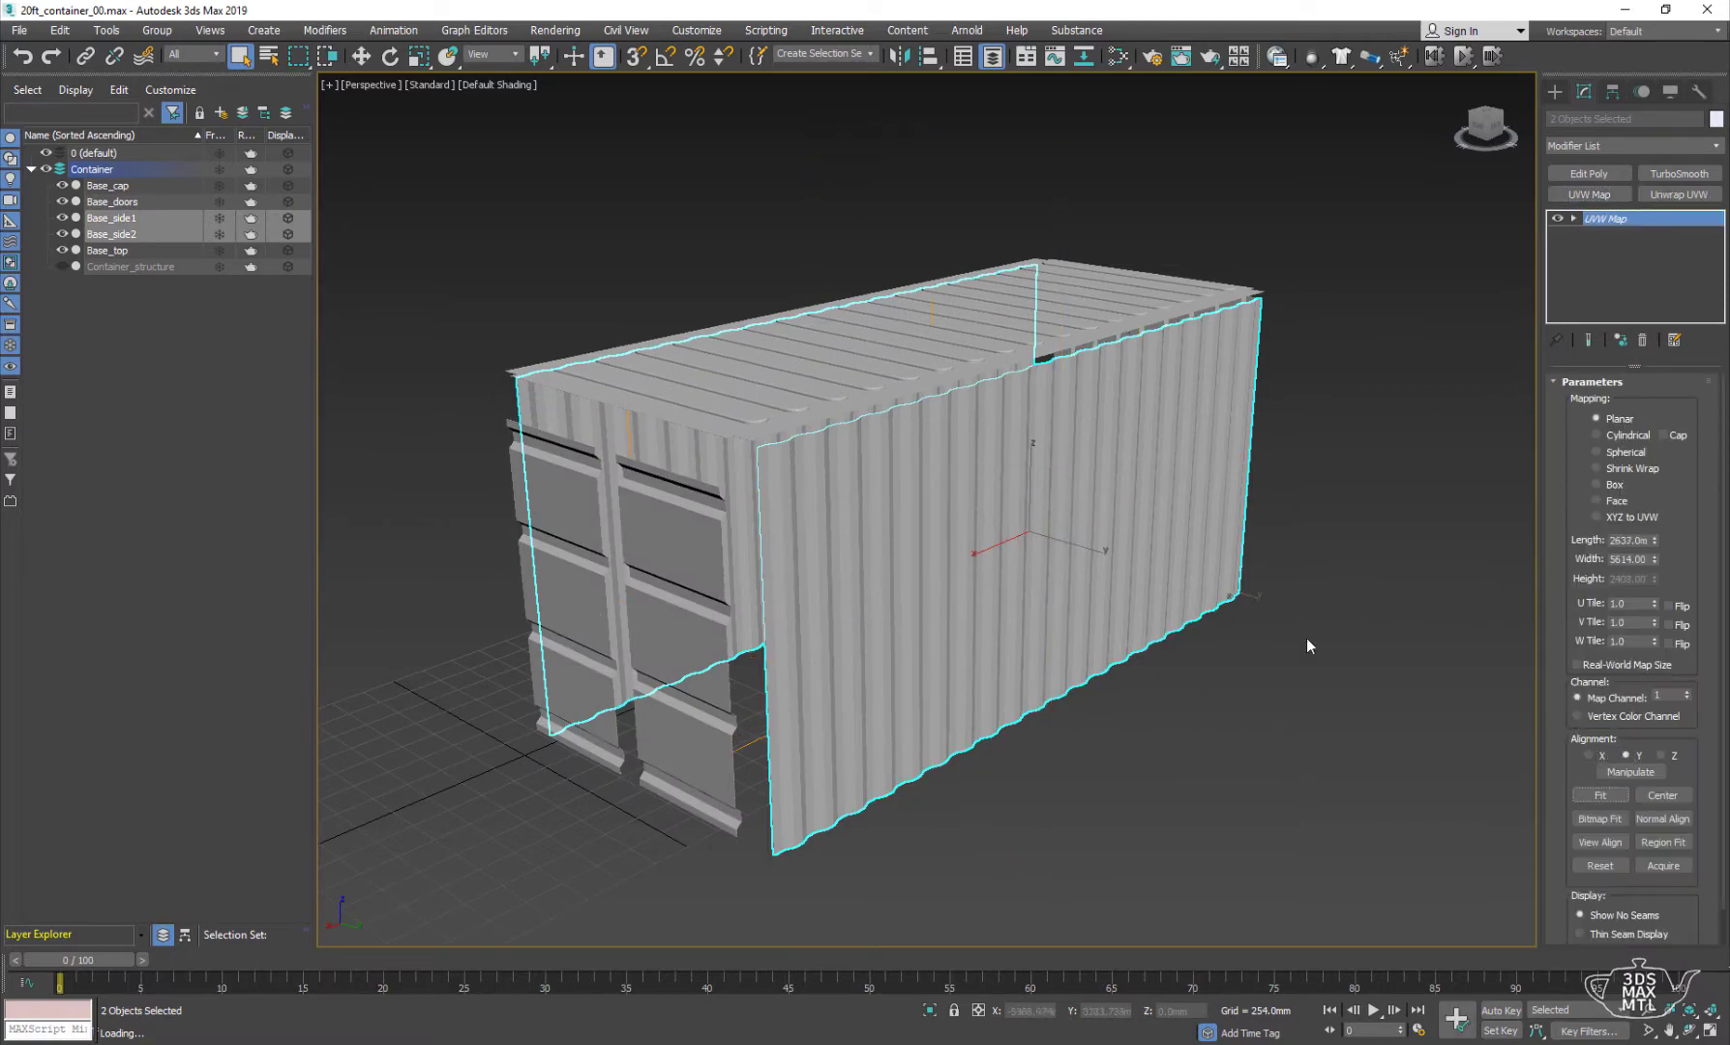
{"action": "mouse_move", "coordinate": [1304, 640]}
{"action": "middle_mouse_down", "text": "alt"}
{"action": "mouse_move", "coordinate": [1355, 615]}
{"action": "mouse_move", "coordinate": [1313, 643]}
{"action": "mouse_move", "coordinate": [1312, 501]}
{"action": "middle_mouse_up", "text": "alt"}
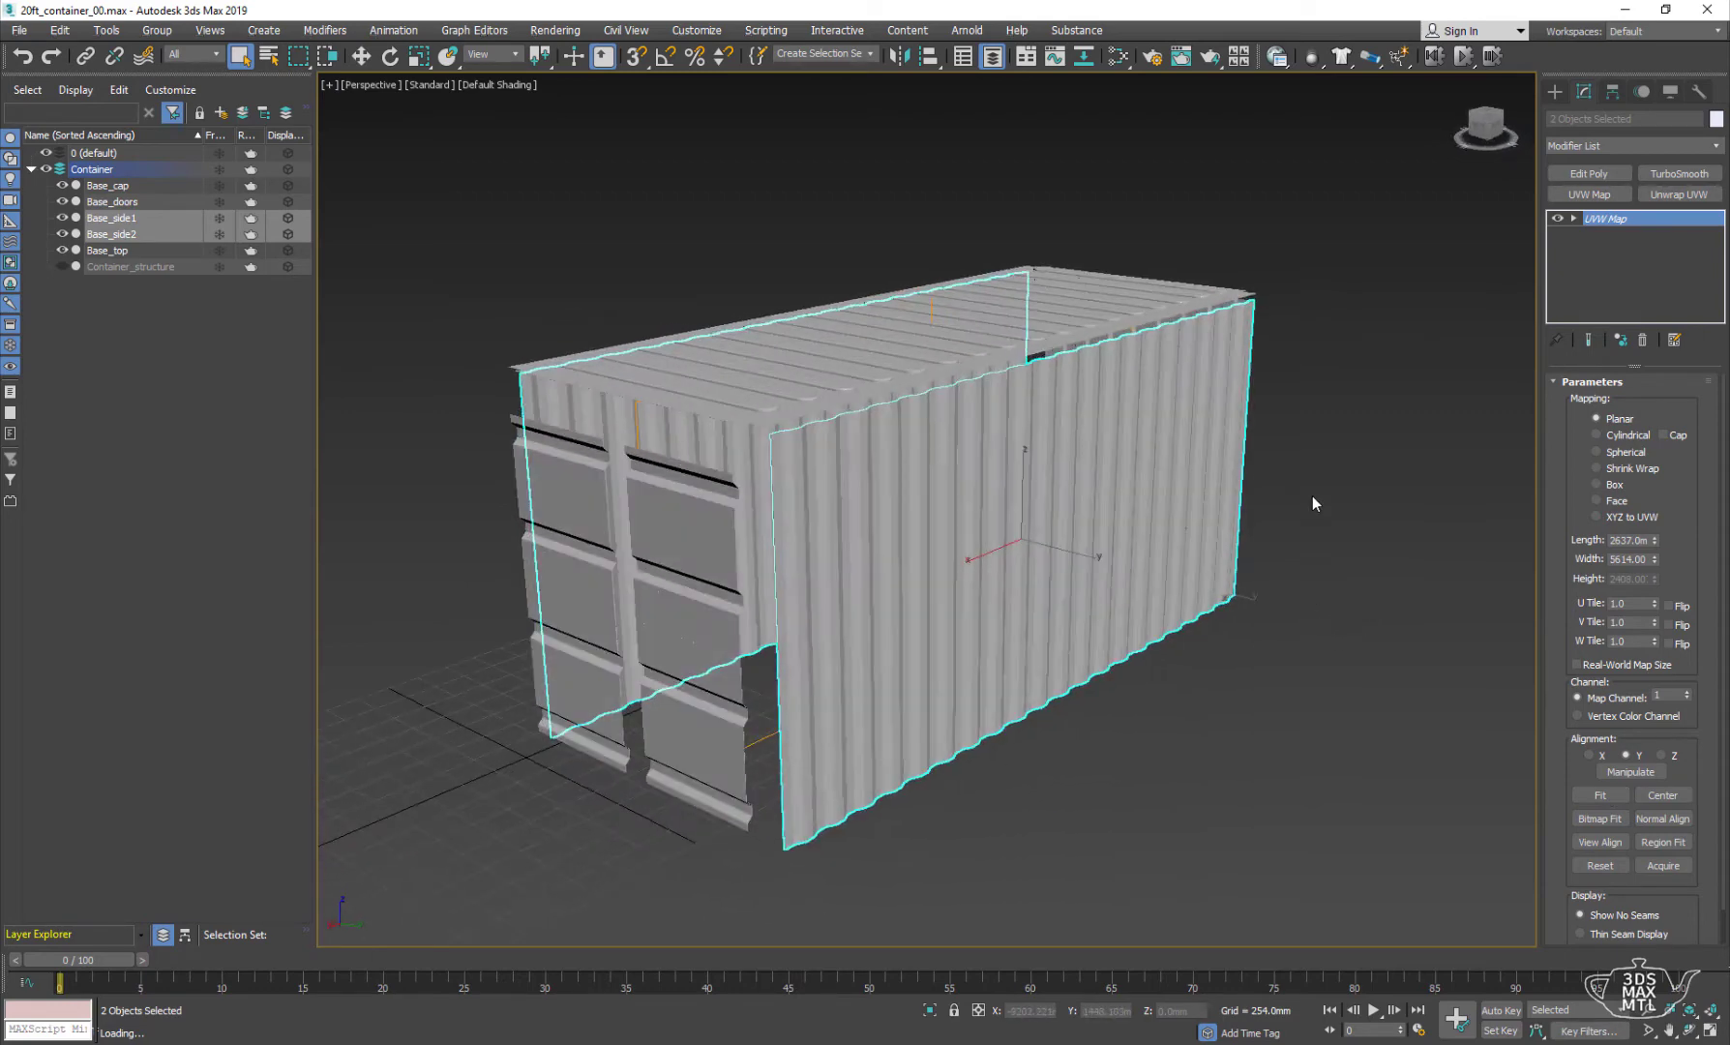
- Select the Base_doors and Base_cap panels together
{"action": "left_click", "coordinate": [1312, 501]}
{"action": "left_click", "coordinate": [733, 535]}
{"action": "mouse_move", "coordinate": [732, 535]}
{"action": "middle_mouse_down", "text": "alt"}
{"action": "mouse_move", "coordinate": [657, 407]}
{"action": "mouse_move", "coordinate": [548, 290]}
{"action": "middle_mouse_up", "text": "alt"}
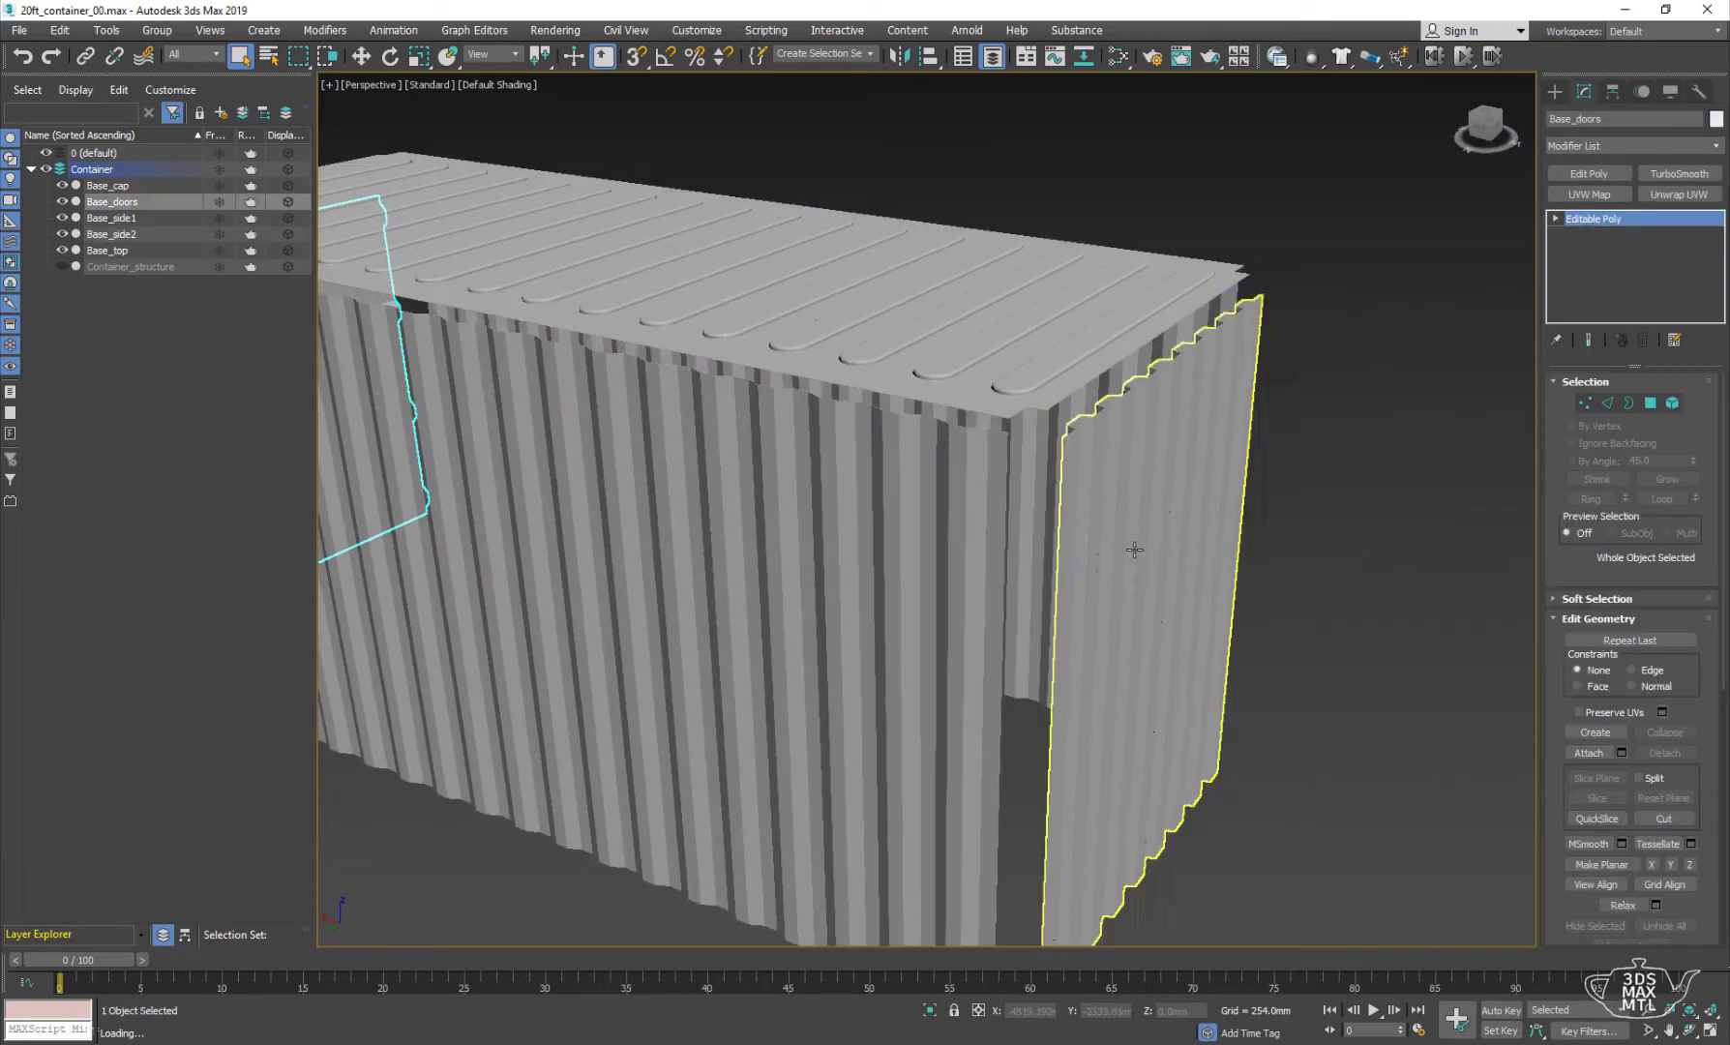
{"action": "scroll", "coordinate": [1131, 549], "scroll_direction": "up", "scroll_amount": 2}
{"action": "left_click", "coordinate": [1248, 509], "text": "ctrl"}
{"action": "scroll", "coordinate": [1248, 509], "scroll_direction": "down", "scroll_amount": 4}
{"action": "middle_click_drag", "start_coordinate": [1181, 518], "coordinate": [1394, 533], "text": "alt"}
- Give doors and cap an X-aligned UVW Map with its gizmo rotated 90° and fitted
{"action": "left_click", "coordinate": [1590, 195]}
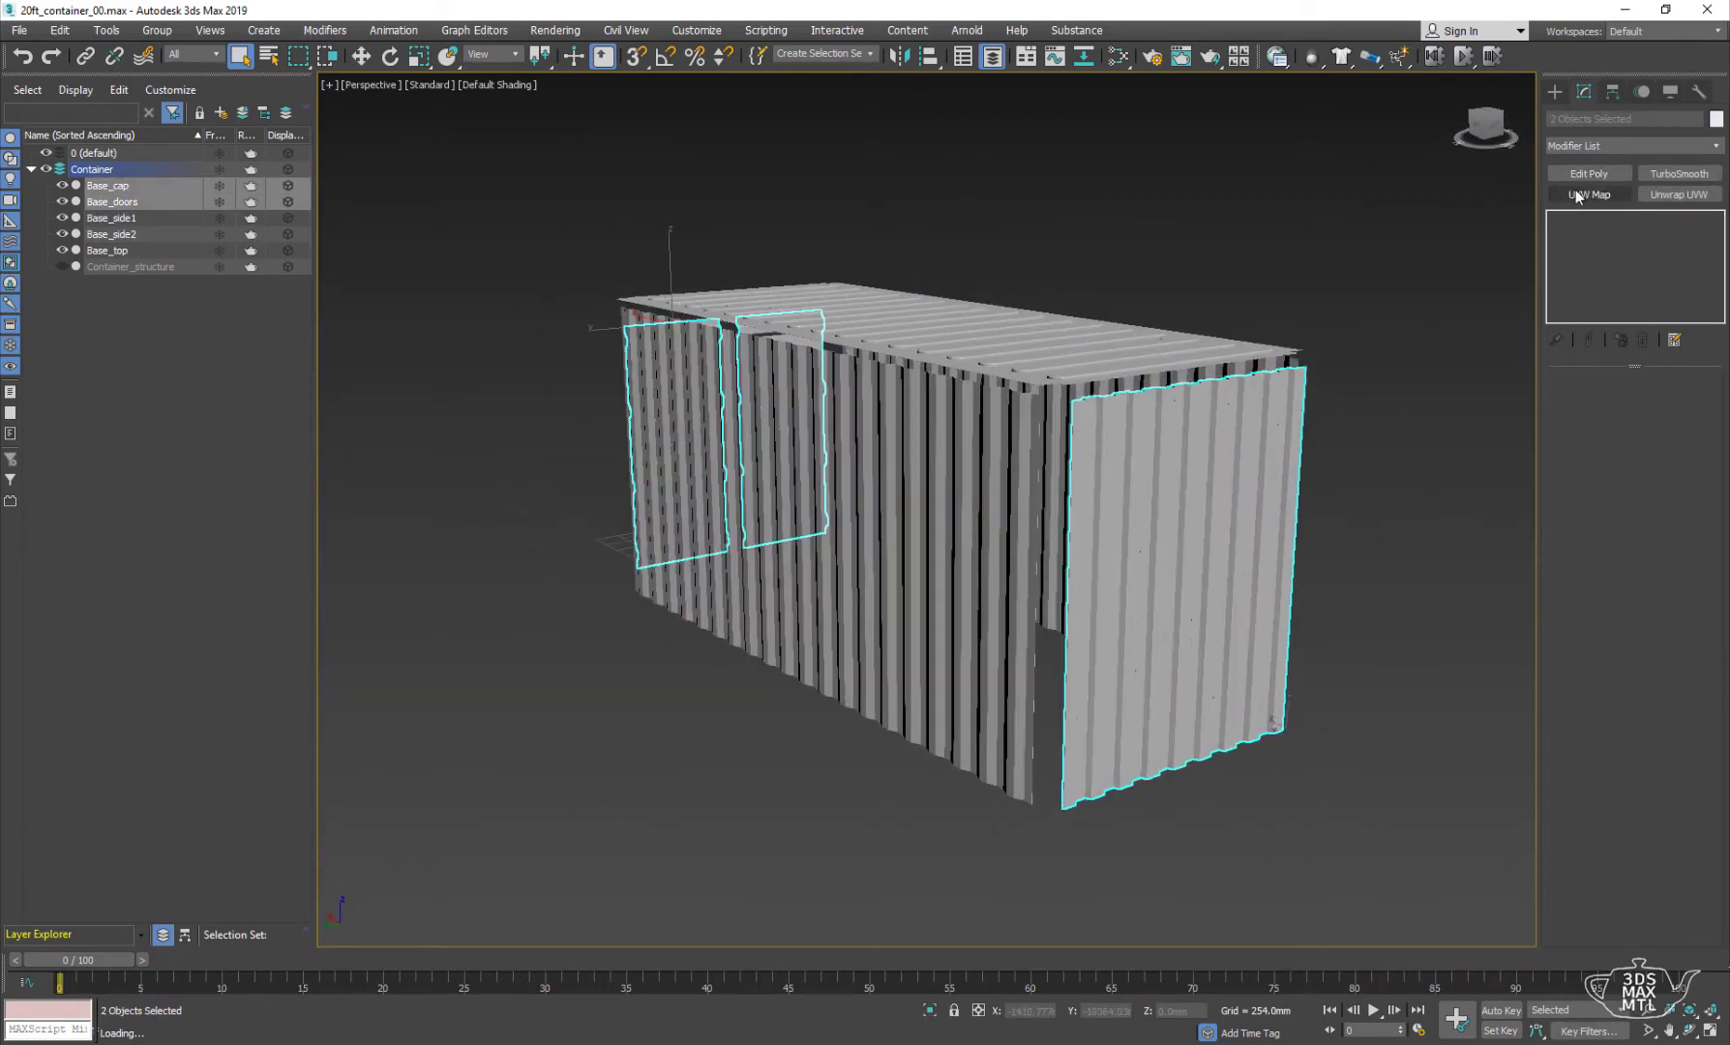
{"action": "left_click", "coordinate": [1589, 756]}
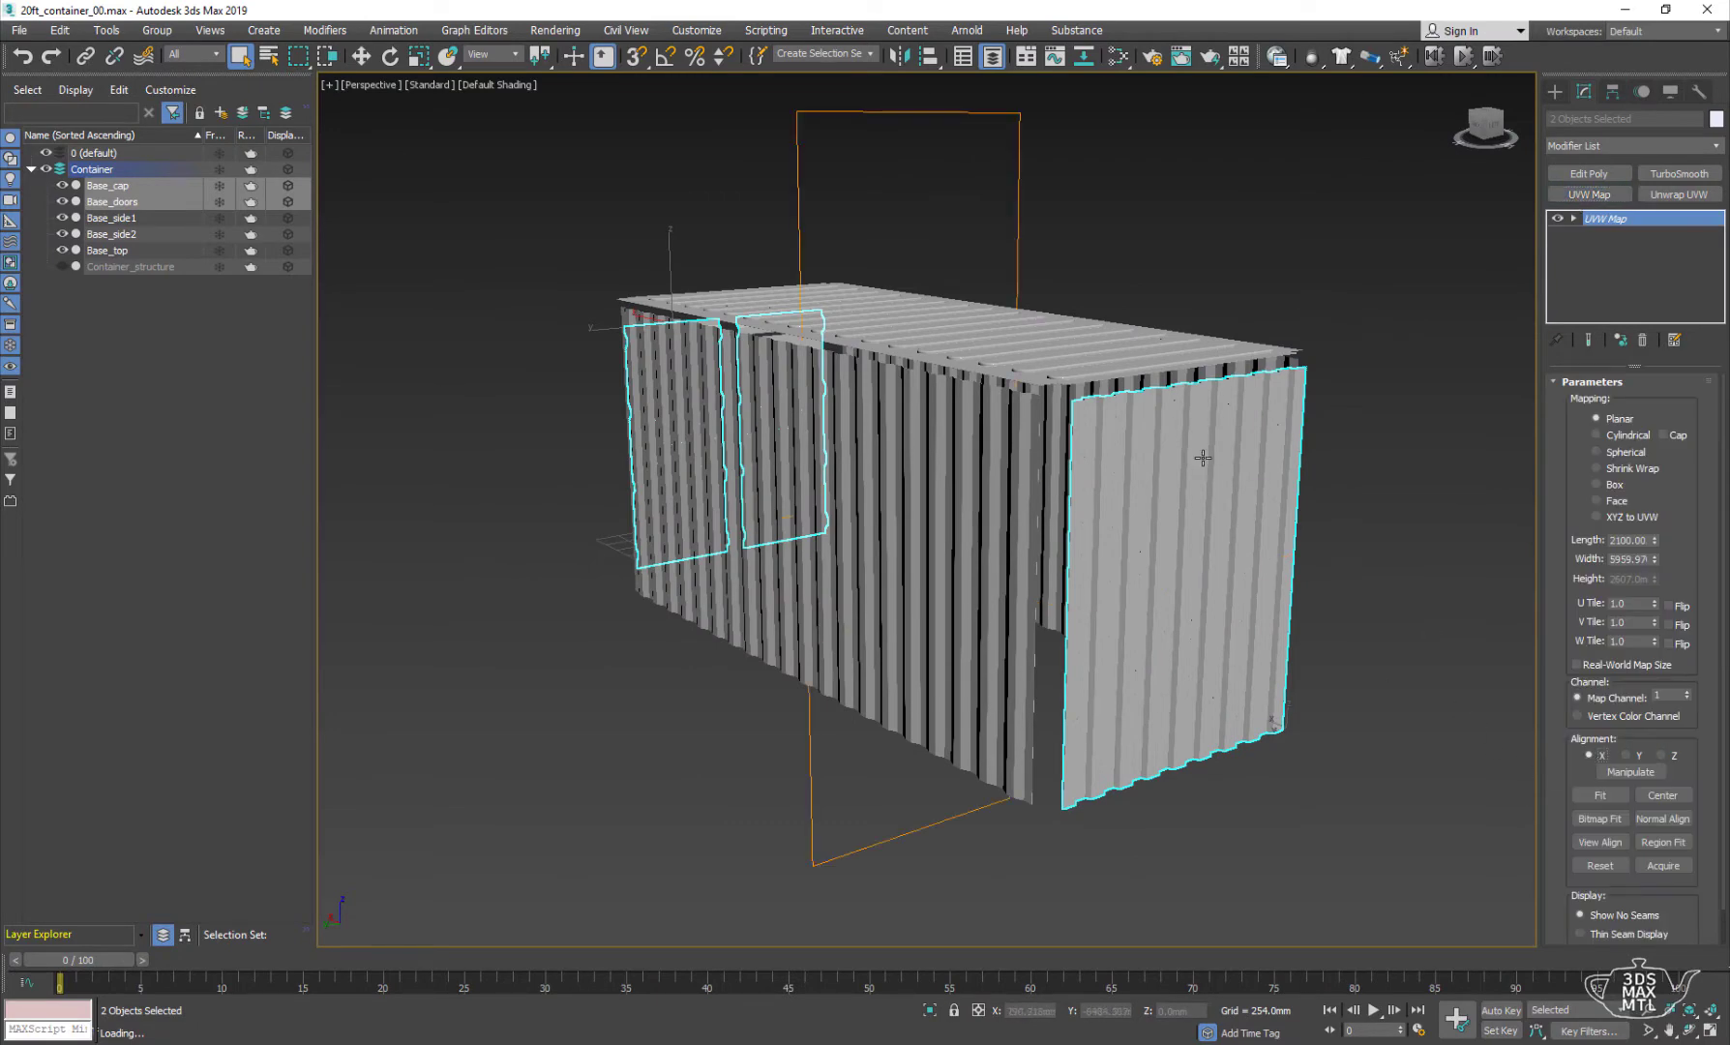
{"action": "middle_click_drag", "start_coordinate": [1202, 458], "coordinate": [977, 465], "text": "alt"}
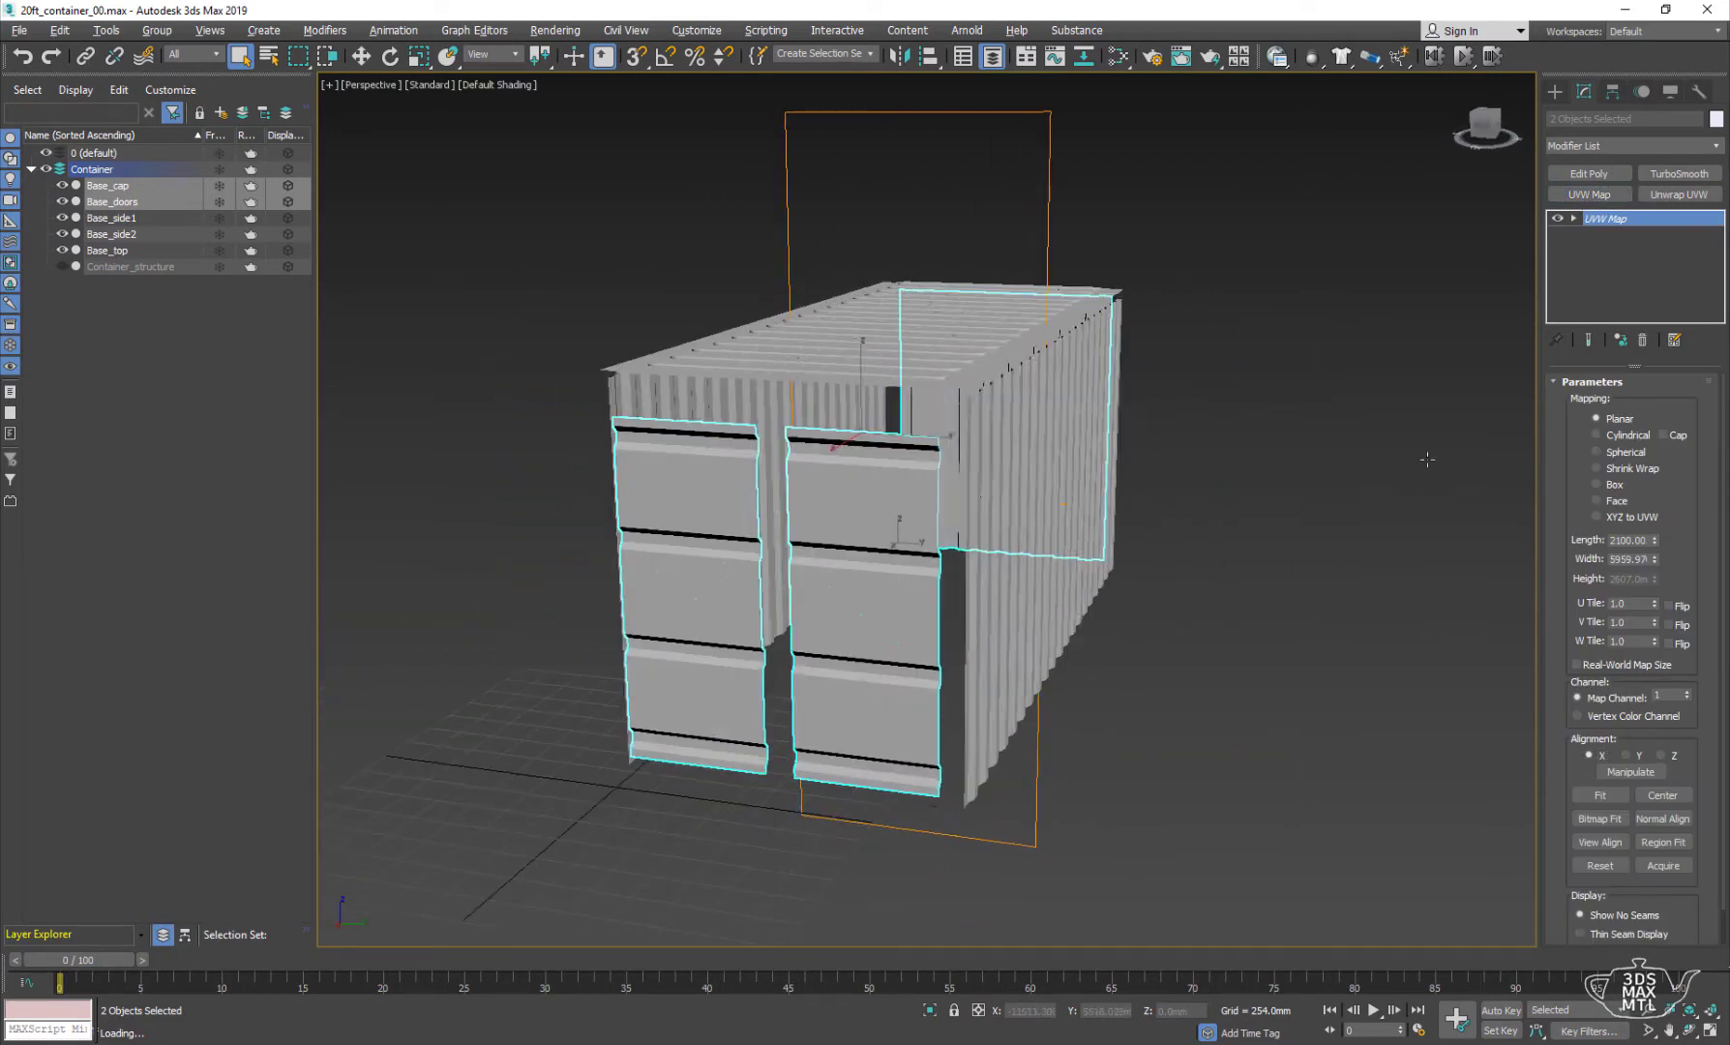
{"action": "left_click", "coordinate": [1572, 218]}
{"action": "key", "text": "w"}
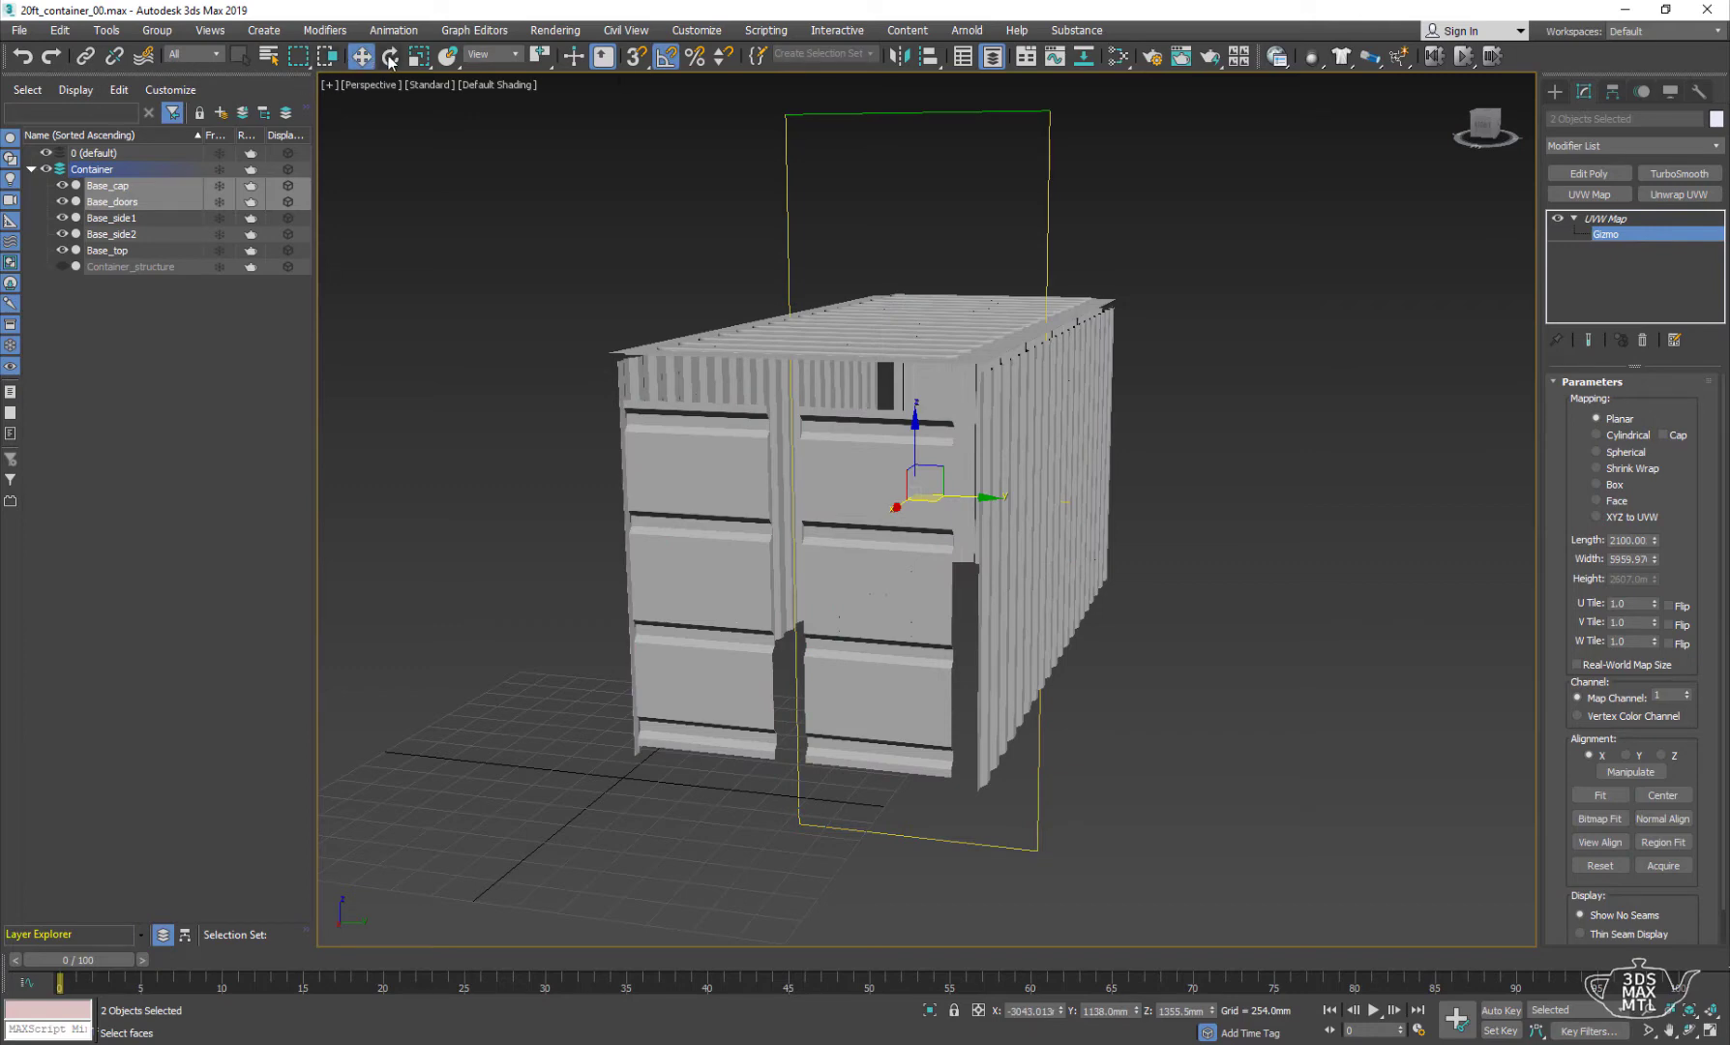
{"action": "left_click", "coordinate": [390, 56]}
{"action": "left_click_drag", "start_coordinate": [957, 447], "coordinate": [890, 397]}
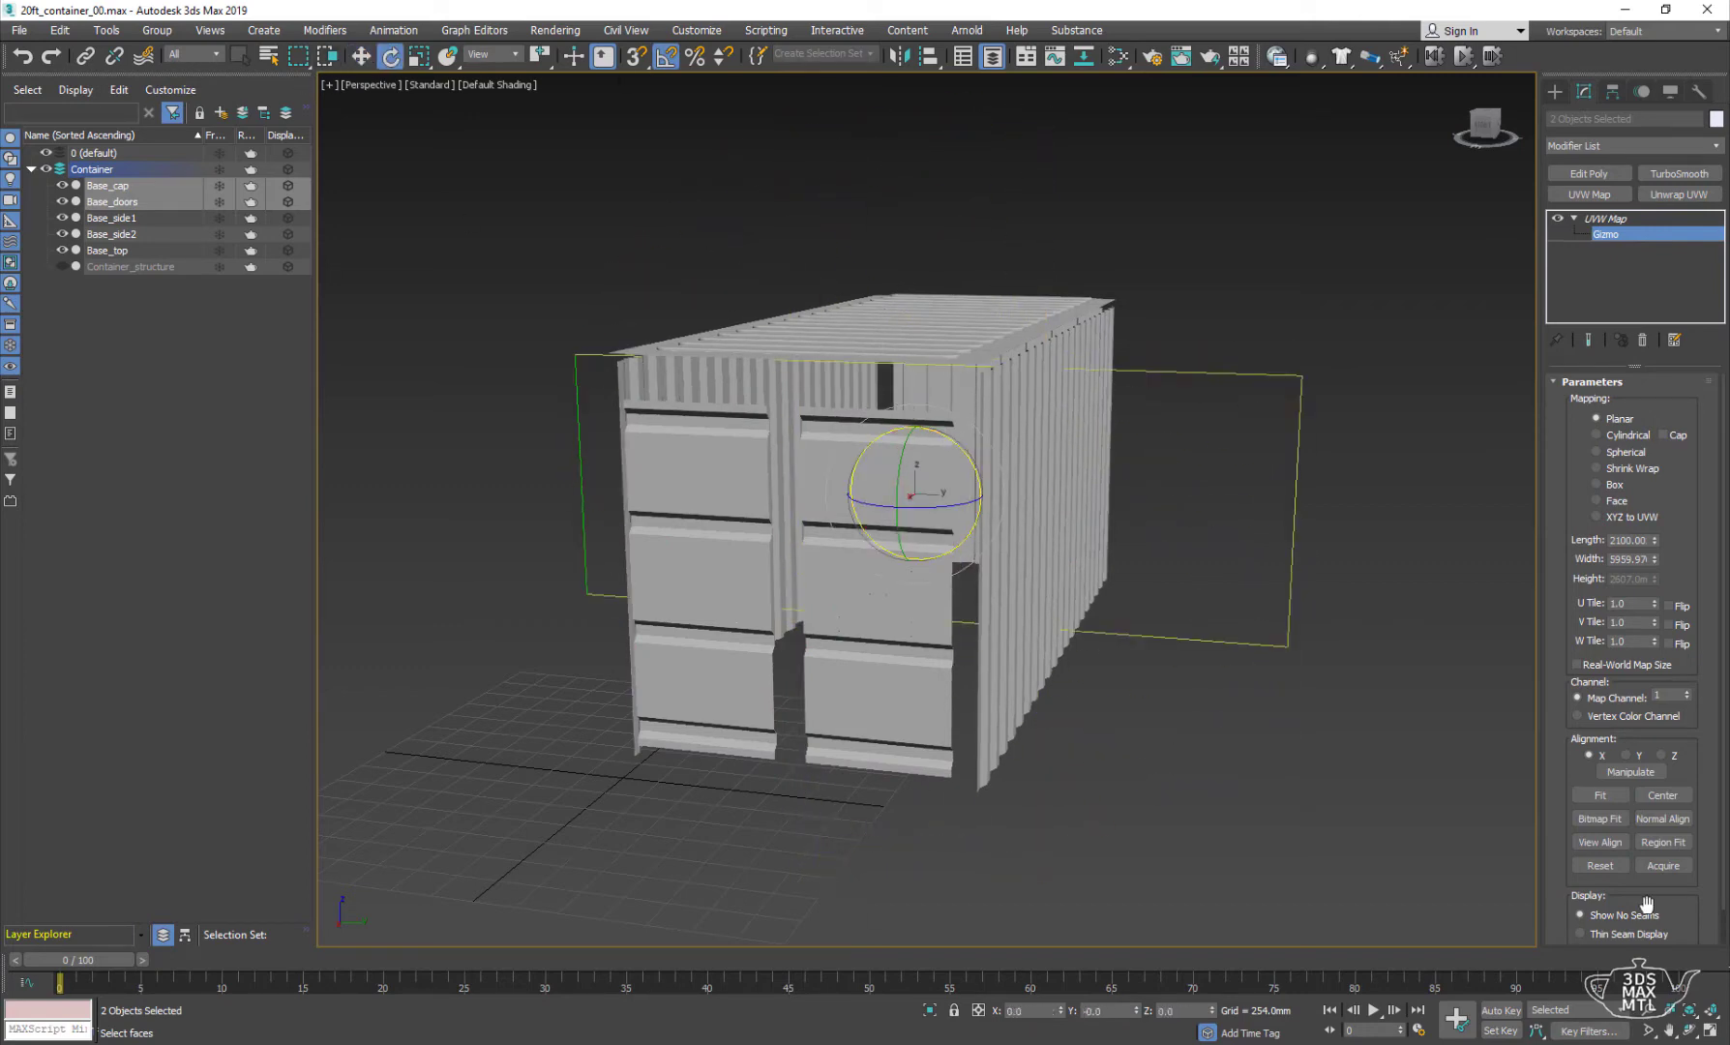
{"action": "left_click", "coordinate": [1600, 794]}
{"action": "middle_click_drag", "start_coordinate": [1015, 706], "coordinate": [1232, 706], "text": "alt"}
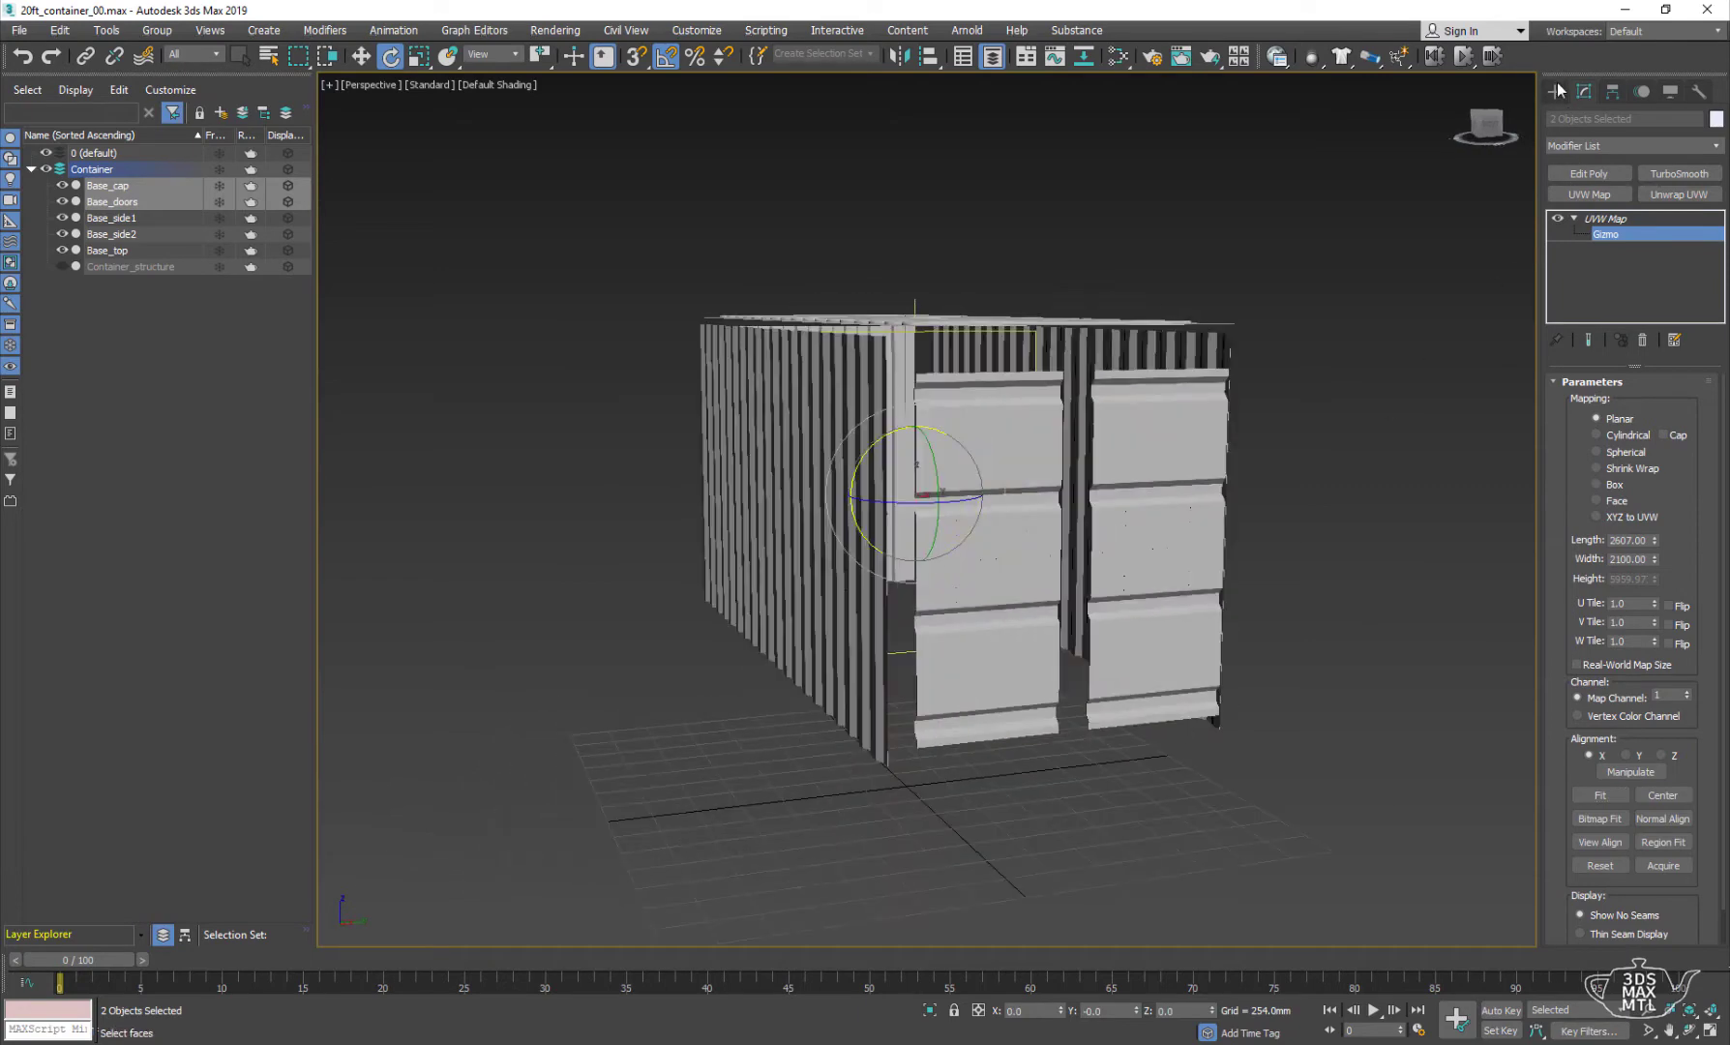
- Select the Base_top roof panel and show its modifier settings
{"action": "left_click", "coordinate": [1557, 90]}
{"action": "left_click", "coordinate": [1263, 255]}
{"action": "middle_click_drag", "start_coordinate": [1263, 255], "coordinate": [1078, 426], "text": "alt"}
{"action": "left_click", "coordinate": [1079, 426]}
{"action": "left_click", "coordinate": [1583, 90]}
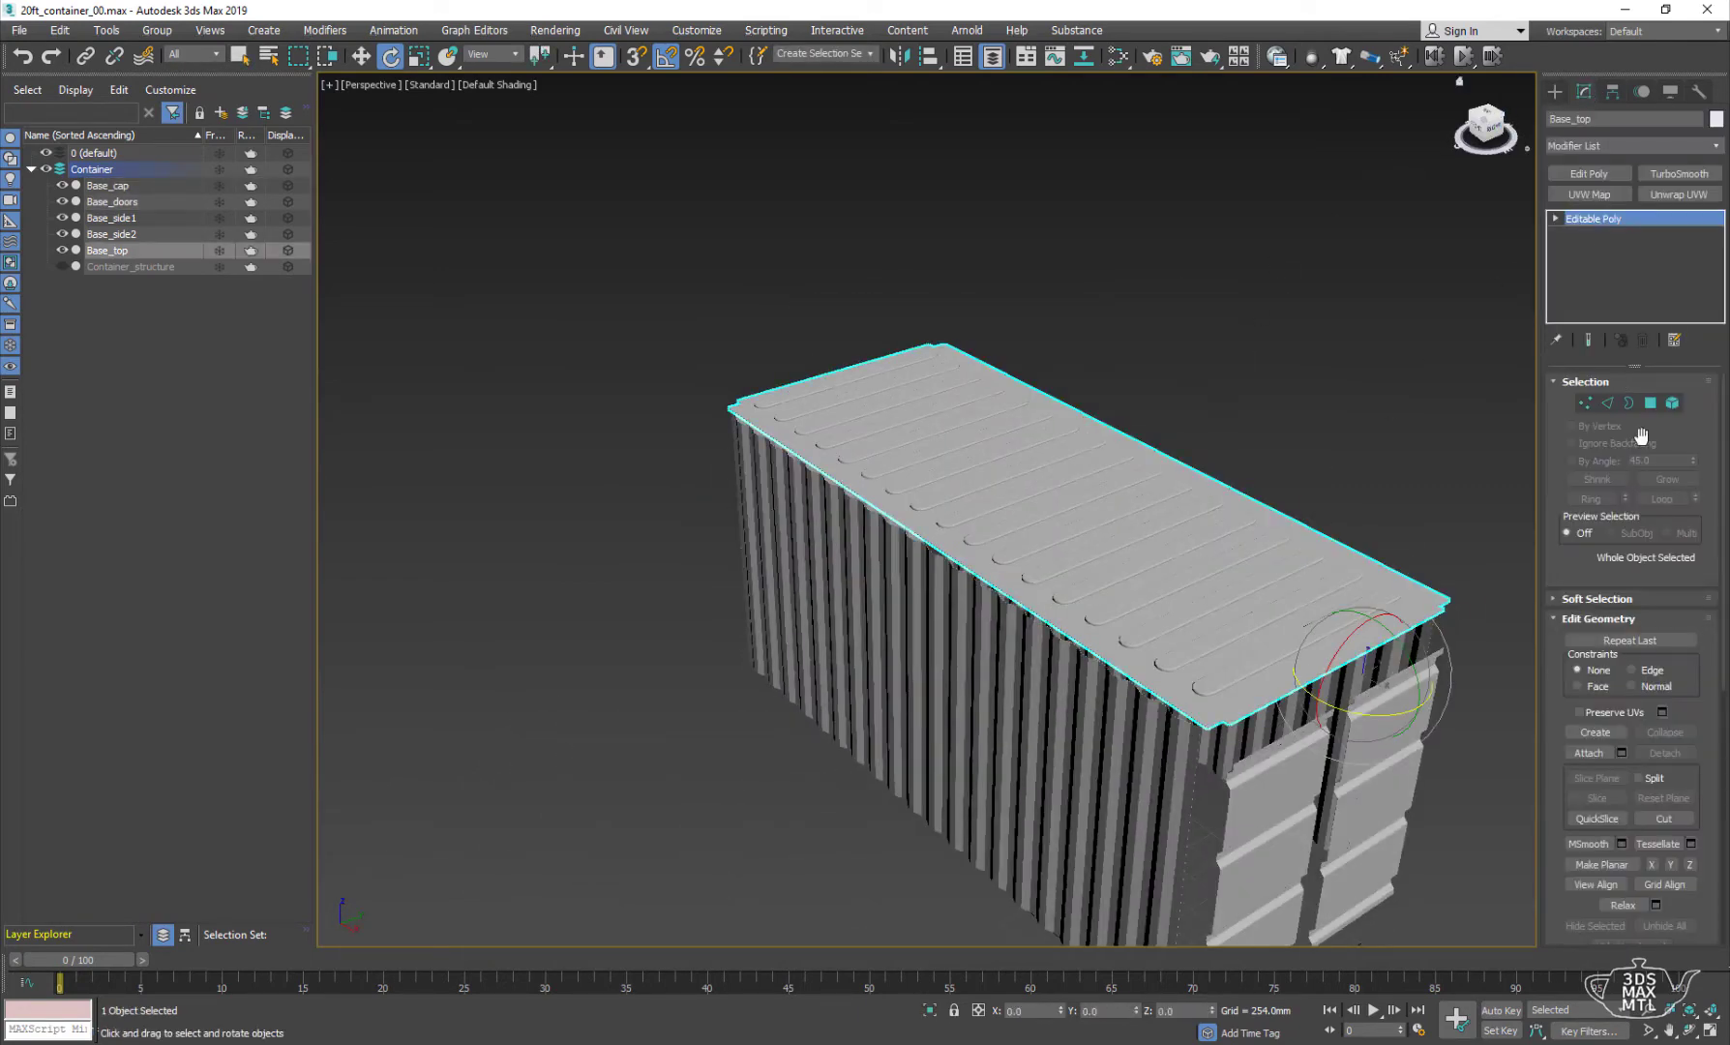
- Add a Z-aligned planar UVW Map to the Base_top roof
{"action": "left_click", "coordinate": [1606, 197]}
{"action": "middle_click_drag", "start_coordinate": [1208, 216], "coordinate": [1075, 380], "text": "alt"}
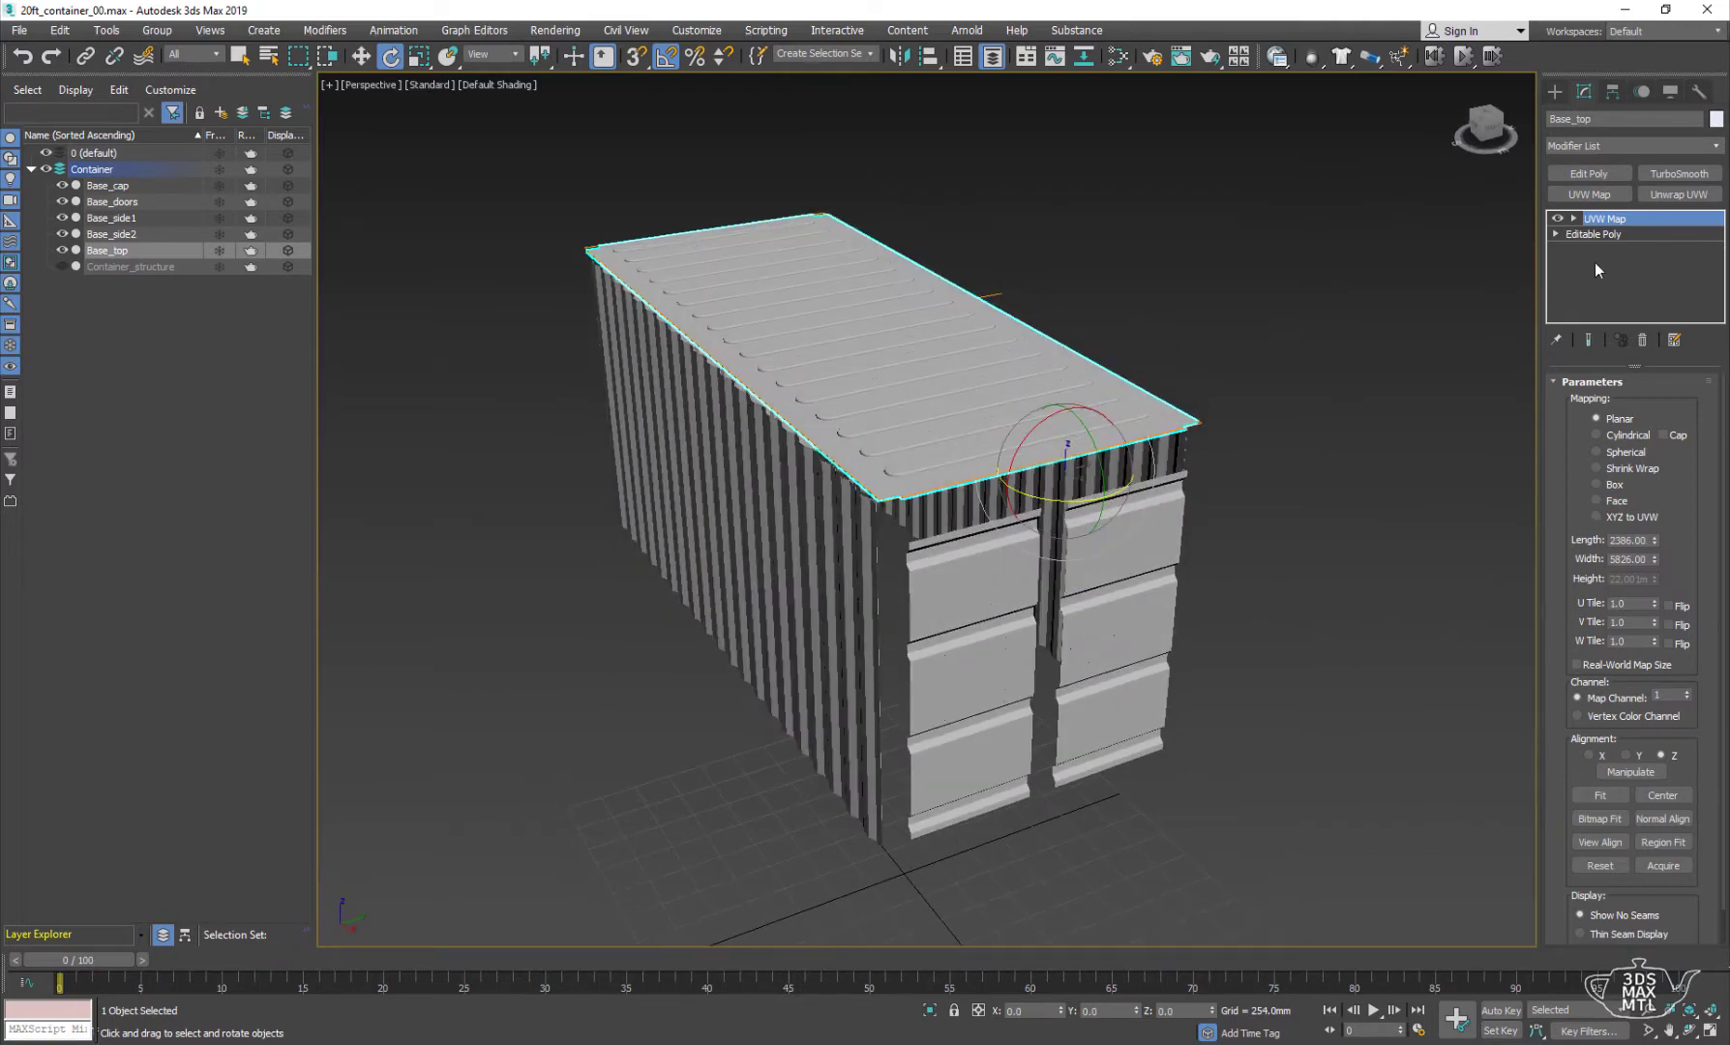
{"action": "left_click", "coordinate": [1257, 310]}
- Set Base_side2's UVW Map gizmo Length to 5614
{"action": "left_click", "coordinate": [839, 683]}
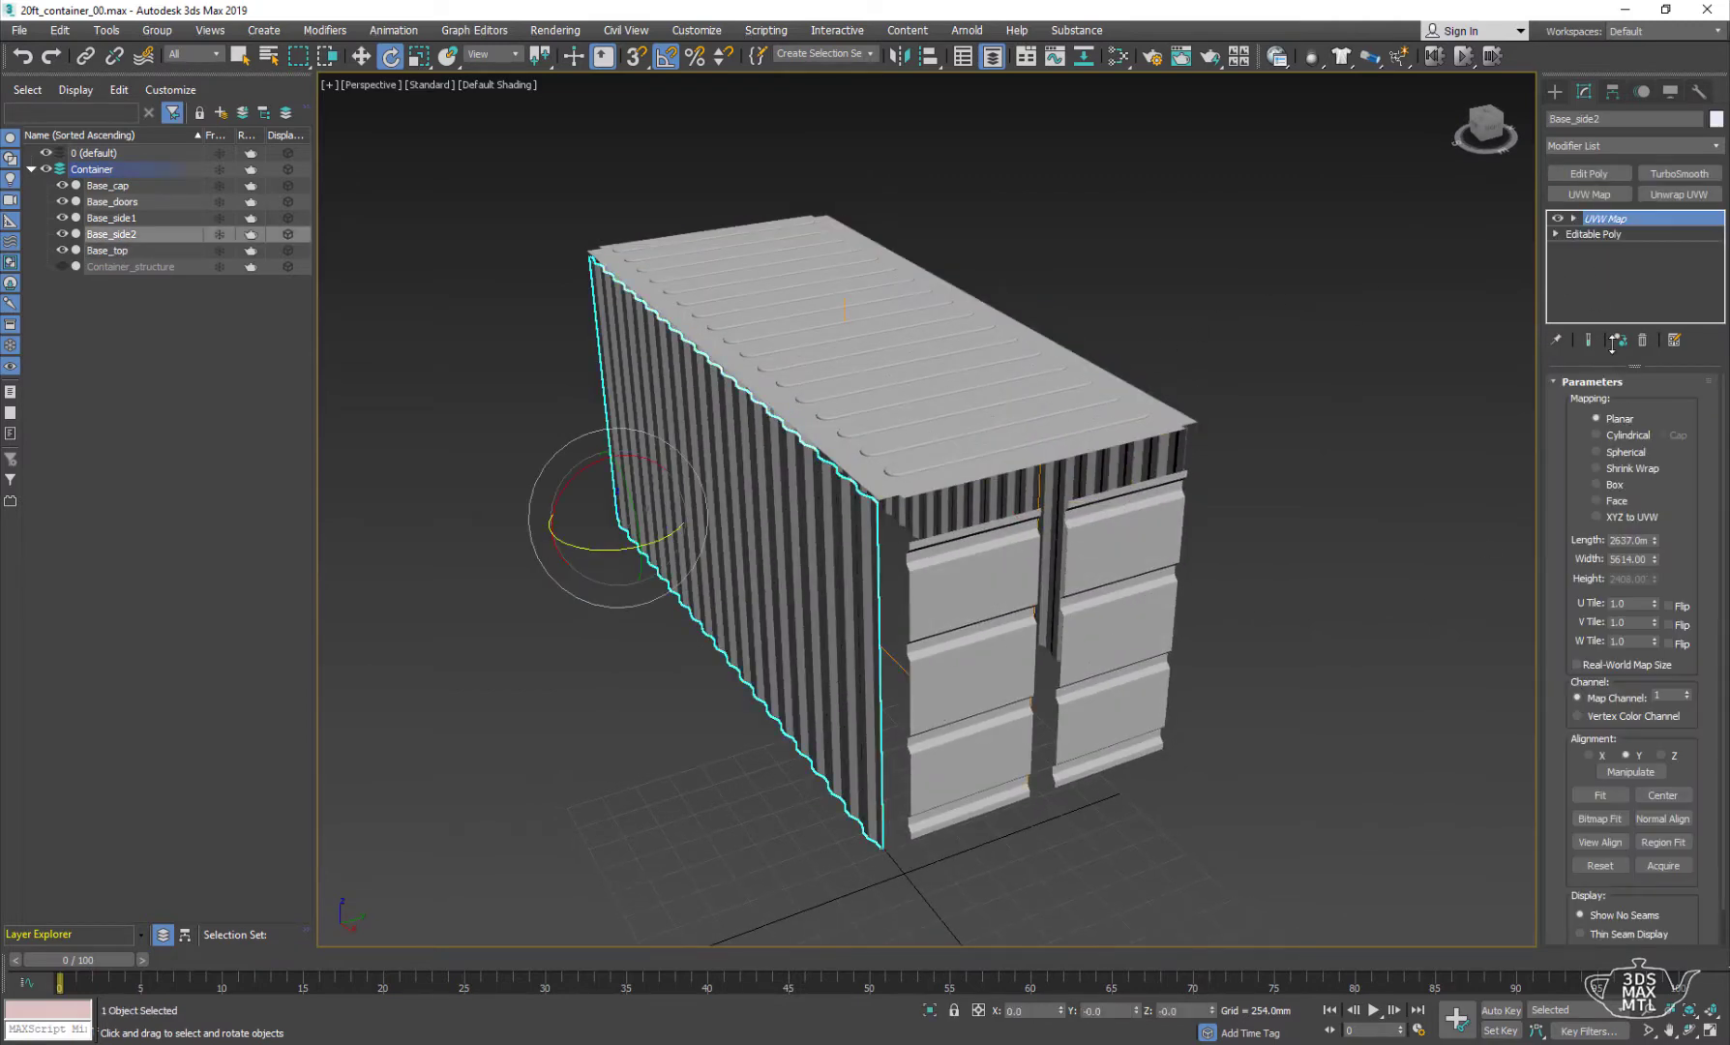
{"action": "left_click", "coordinate": [1573, 219]}
{"action": "left_click", "coordinate": [1605, 234]}
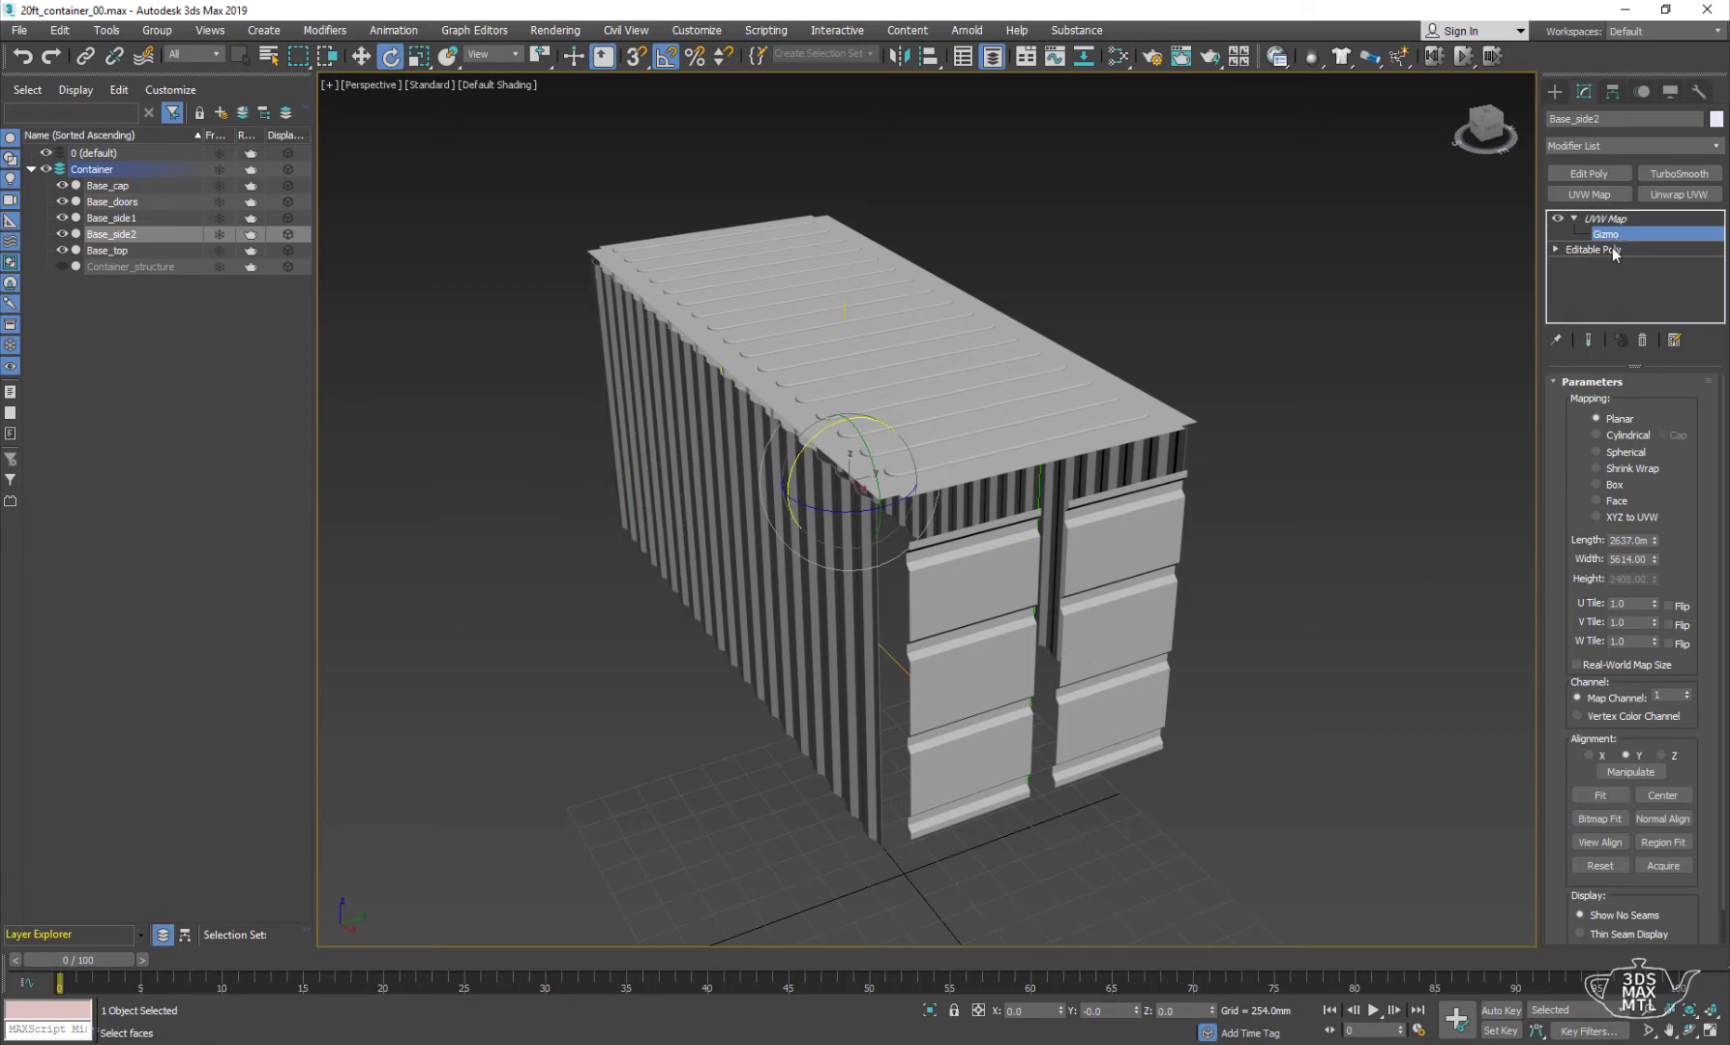
{"action": "mouse_move", "coordinate": [1199, 503]}
{"action": "middle_mouse_down", "text": "alt"}
{"action": "mouse_move", "coordinate": [1264, 532]}
{"action": "mouse_move", "coordinate": [1238, 541]}
{"action": "middle_mouse_up", "text": "alt"}
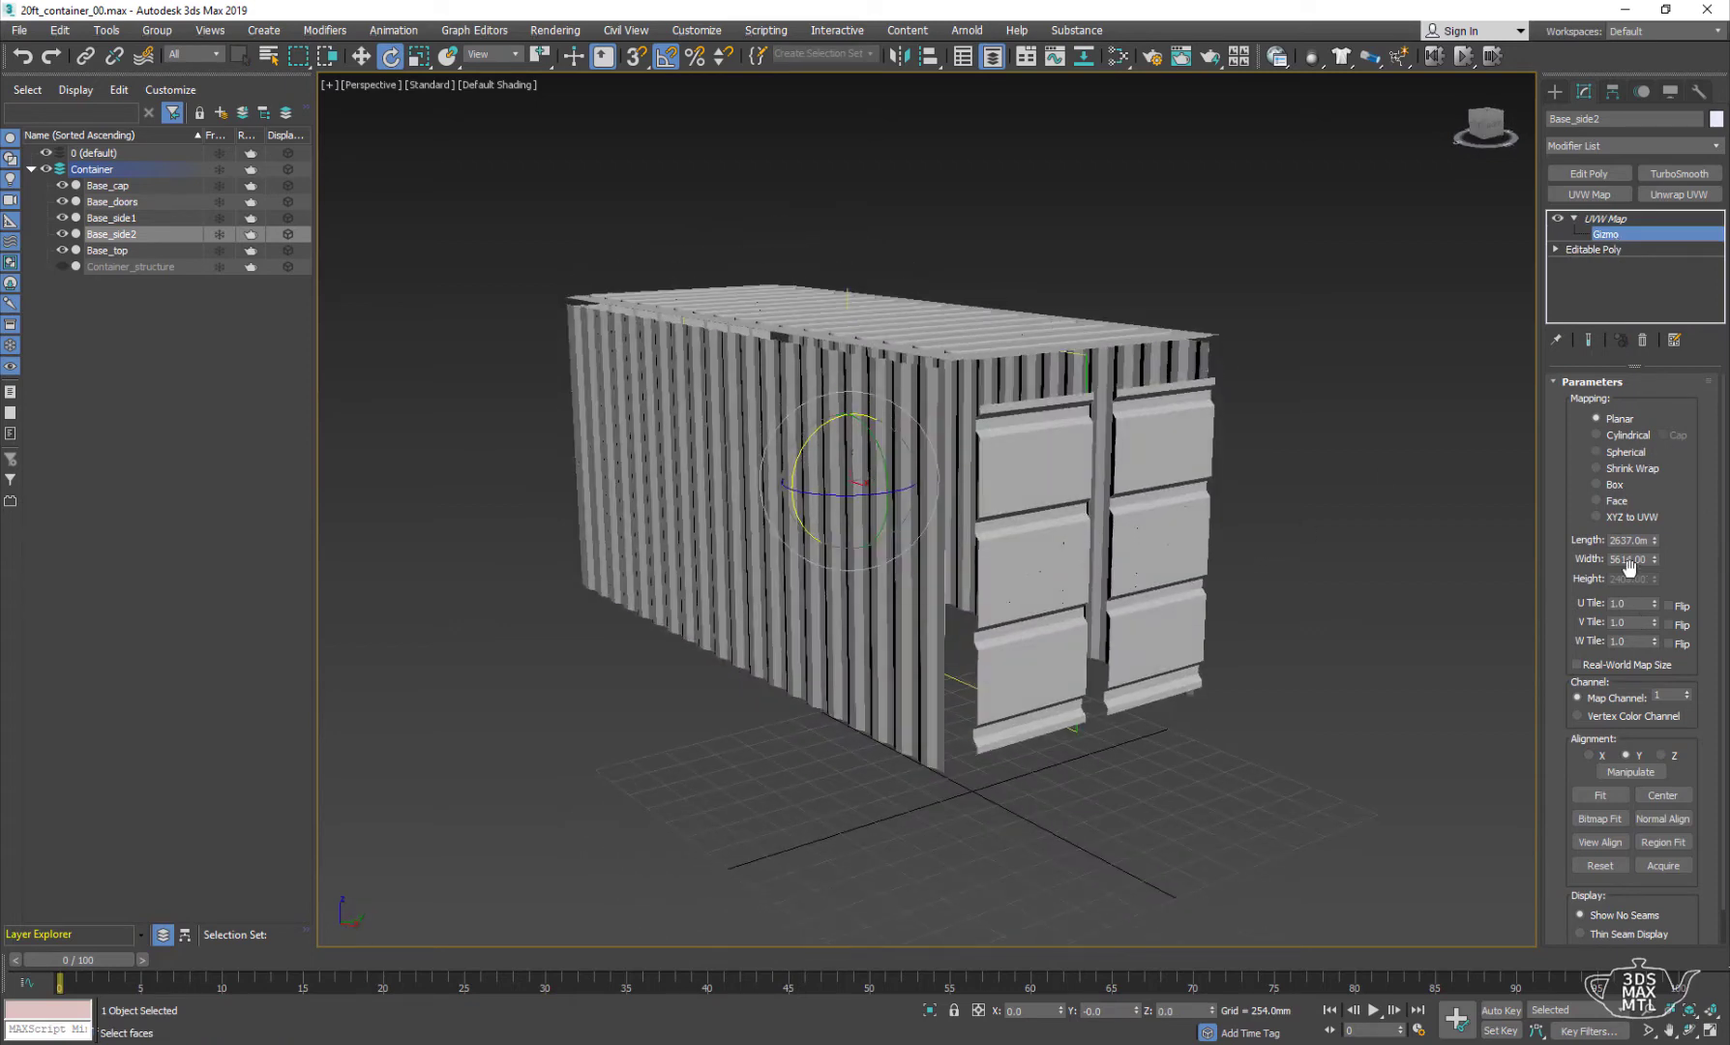
{"action": "left_click", "coordinate": [1629, 540]}
{"action": "type", "text": "5614"}
{"action": "key", "text": "Return"}
{"action": "middle_click_drag", "start_coordinate": [1379, 446], "coordinate": [1095, 491], "text": "alt"}
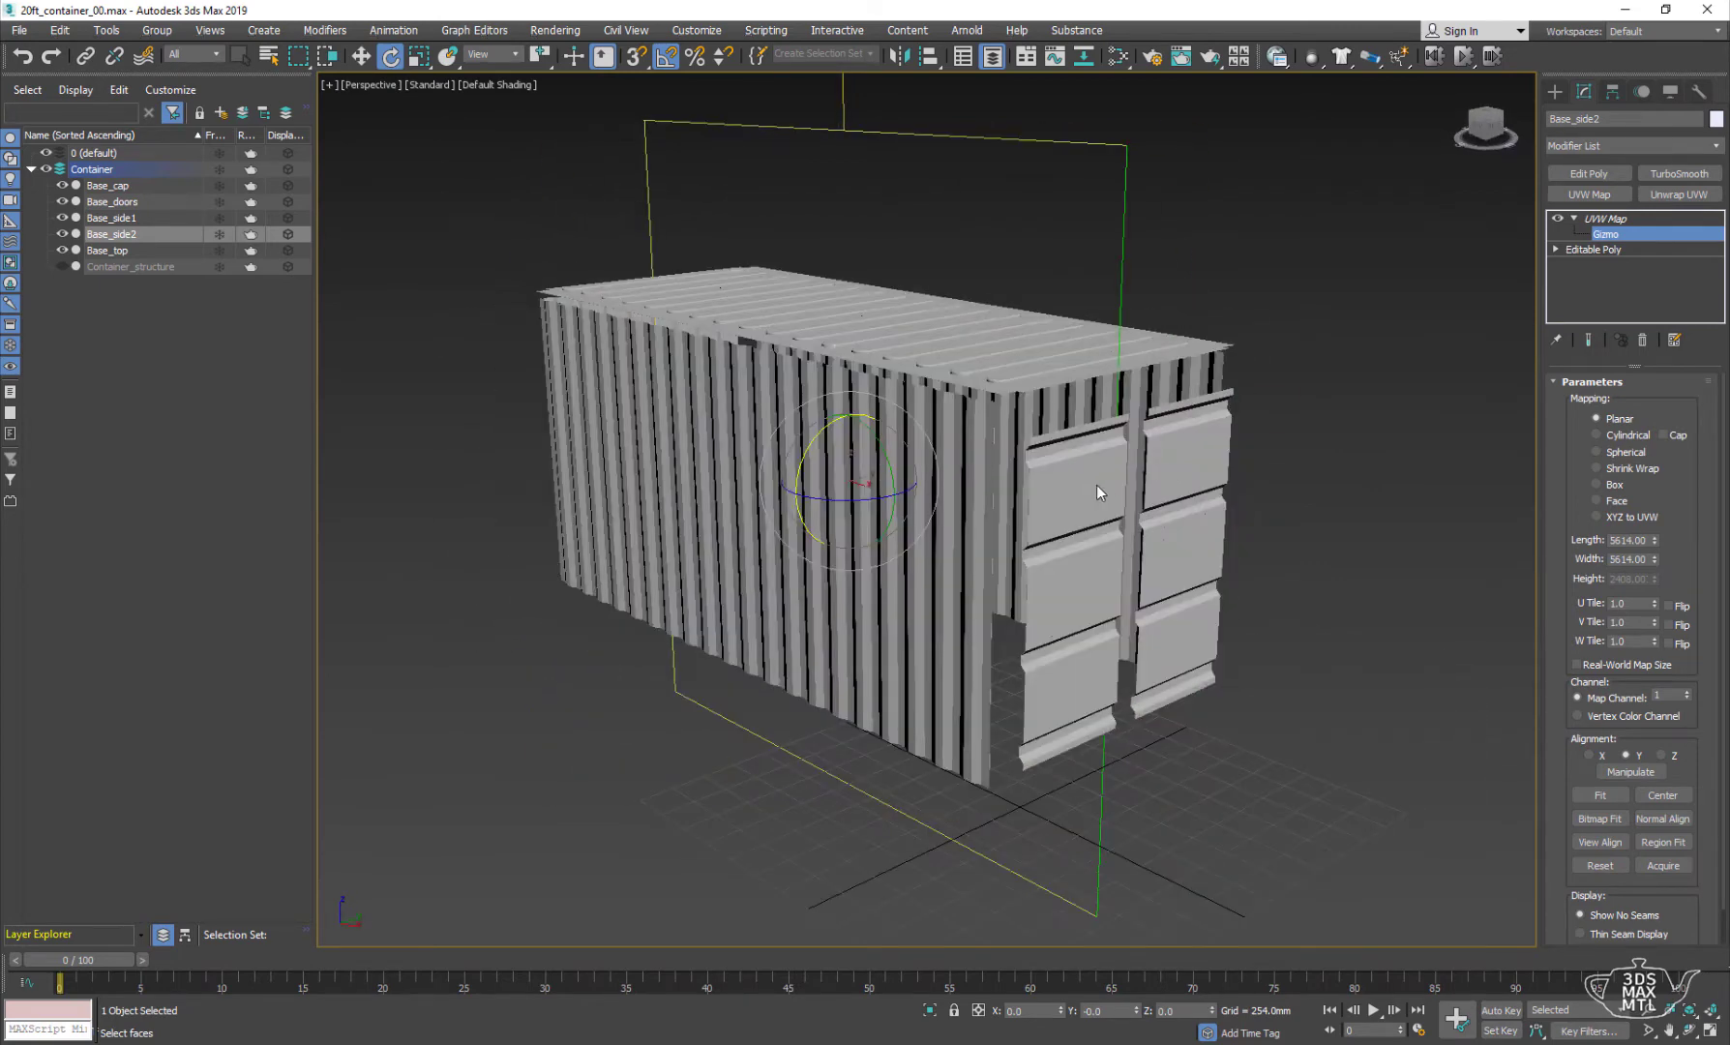
- Set the roof's UVW Map Width to 5826, then clear the selection
{"action": "left_click", "coordinate": [1318, 329]}
{"action": "left_click", "coordinate": [1181, 503]}
{"action": "left_click", "coordinate": [1583, 91]}
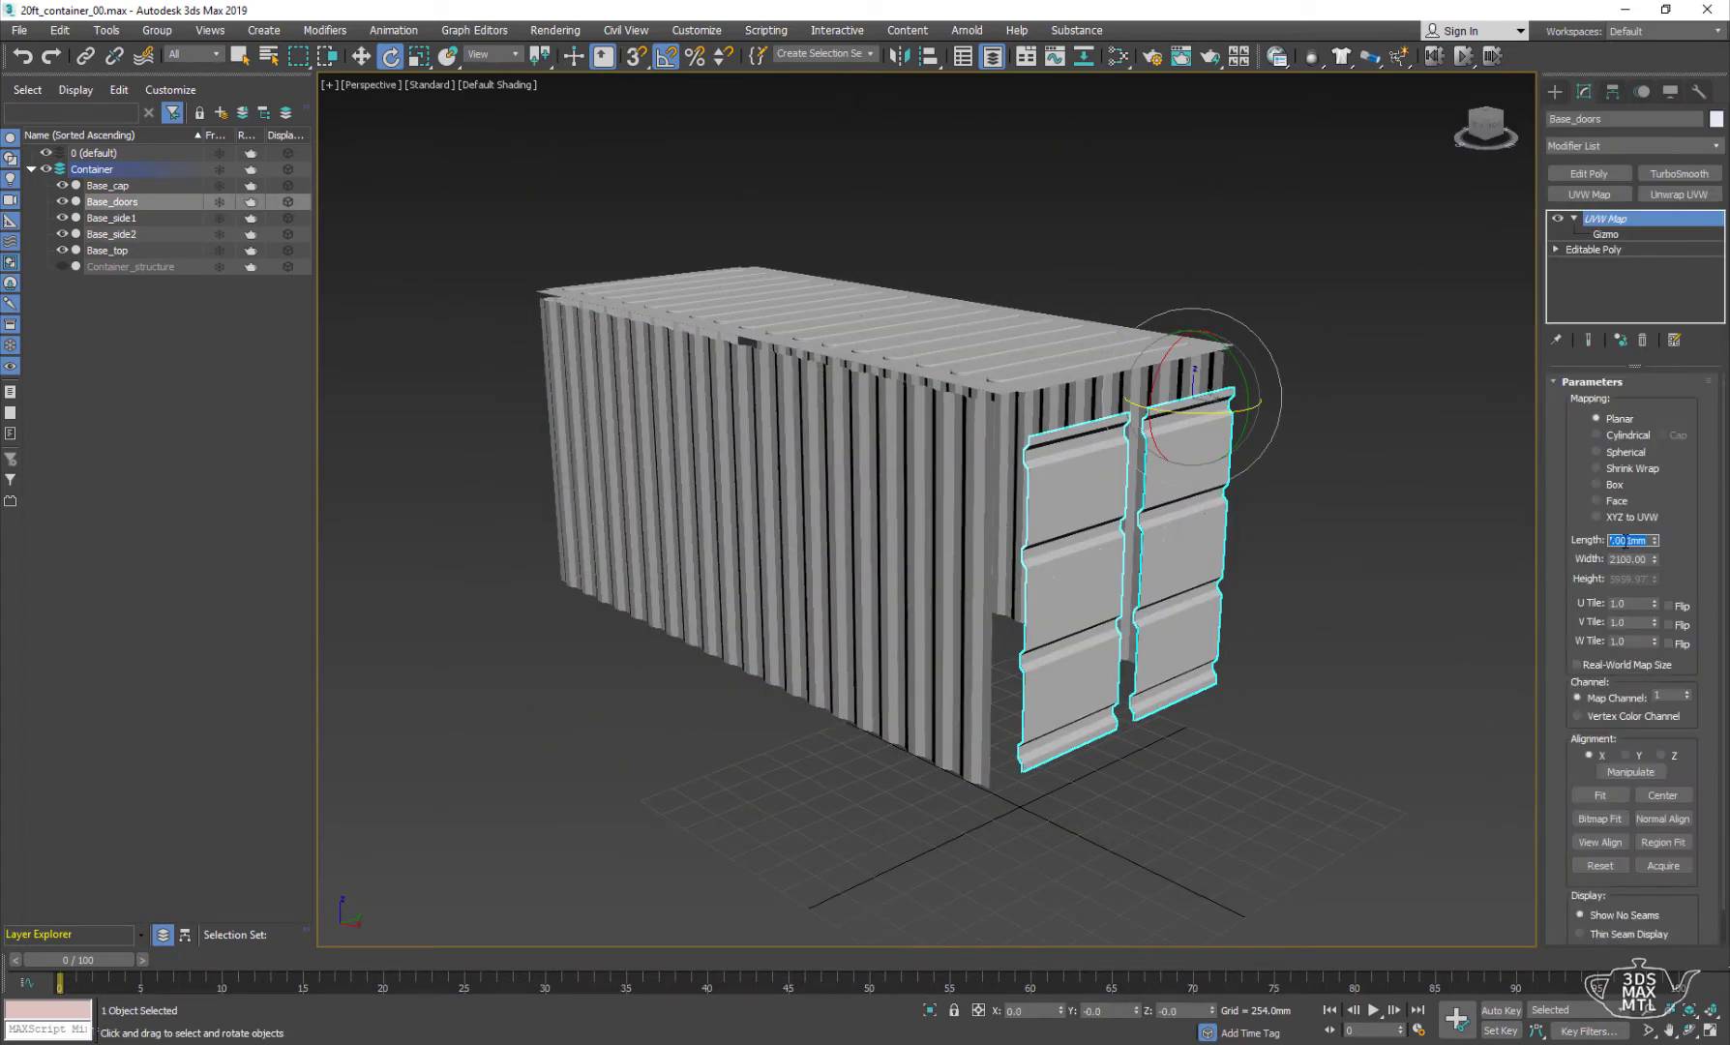
{"action": "left_click", "coordinate": [871, 329]}
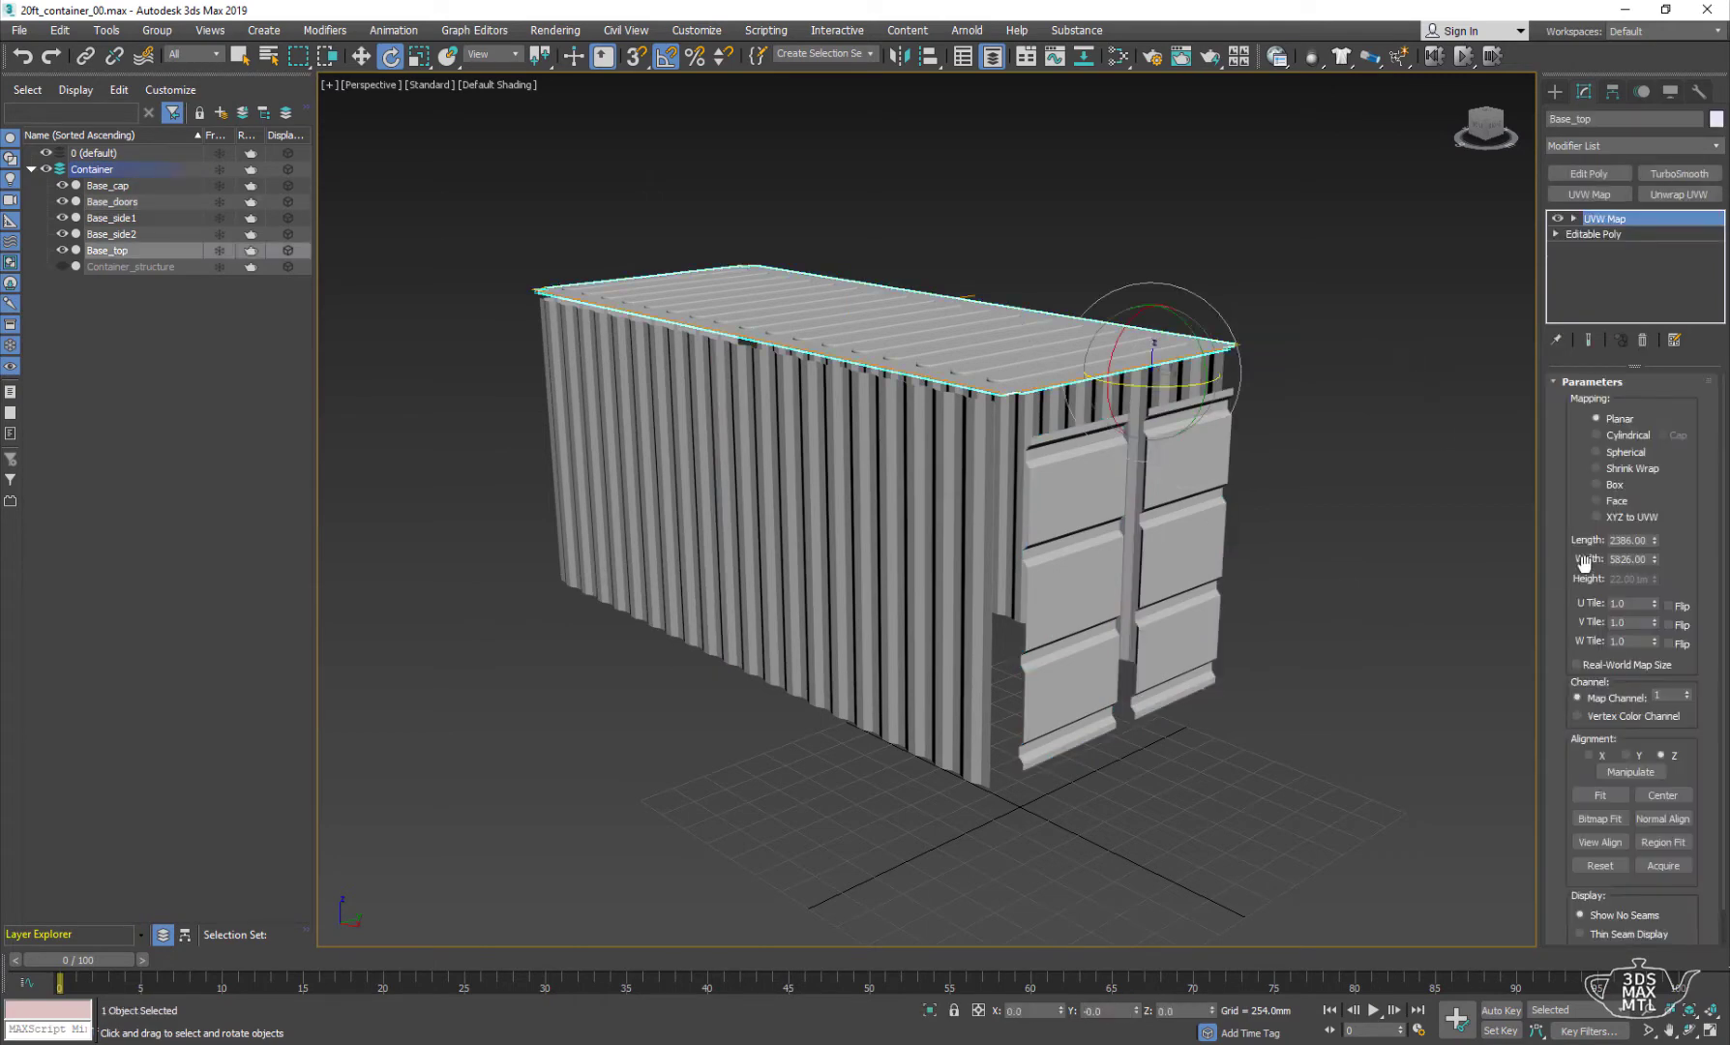
{"action": "type", "text": "5826"}
{"action": "key", "text": "Return"}
{"action": "left_click", "coordinate": [1404, 387]}
{"action": "left_click", "coordinate": [1083, 345]}
{"action": "mouse_move", "coordinate": [1084, 344]}
{"action": "middle_mouse_down", "text": "alt"}
{"action": "mouse_move", "coordinate": [1080, 383]}
{"action": "mouse_move", "coordinate": [1093, 367]}
{"action": "middle_mouse_up", "text": "alt"}
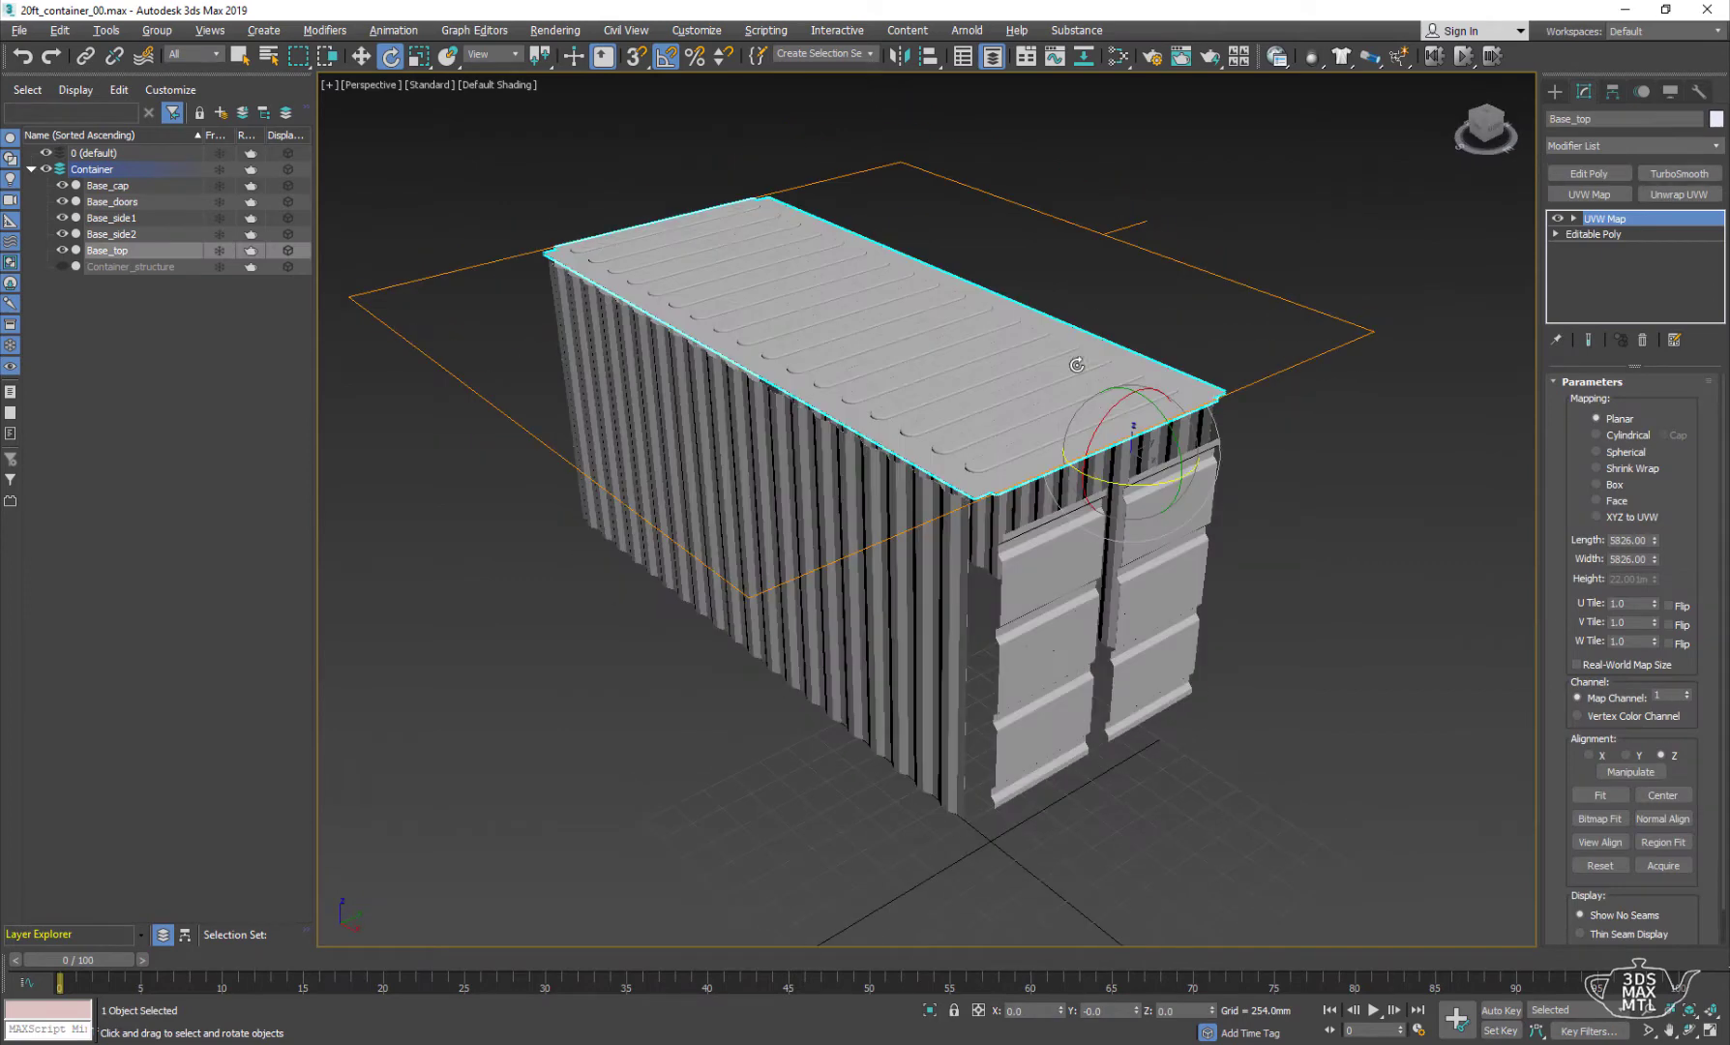
{"action": "left_click", "coordinate": [1296, 174]}
{"action": "left_click", "coordinate": [1555, 90]}
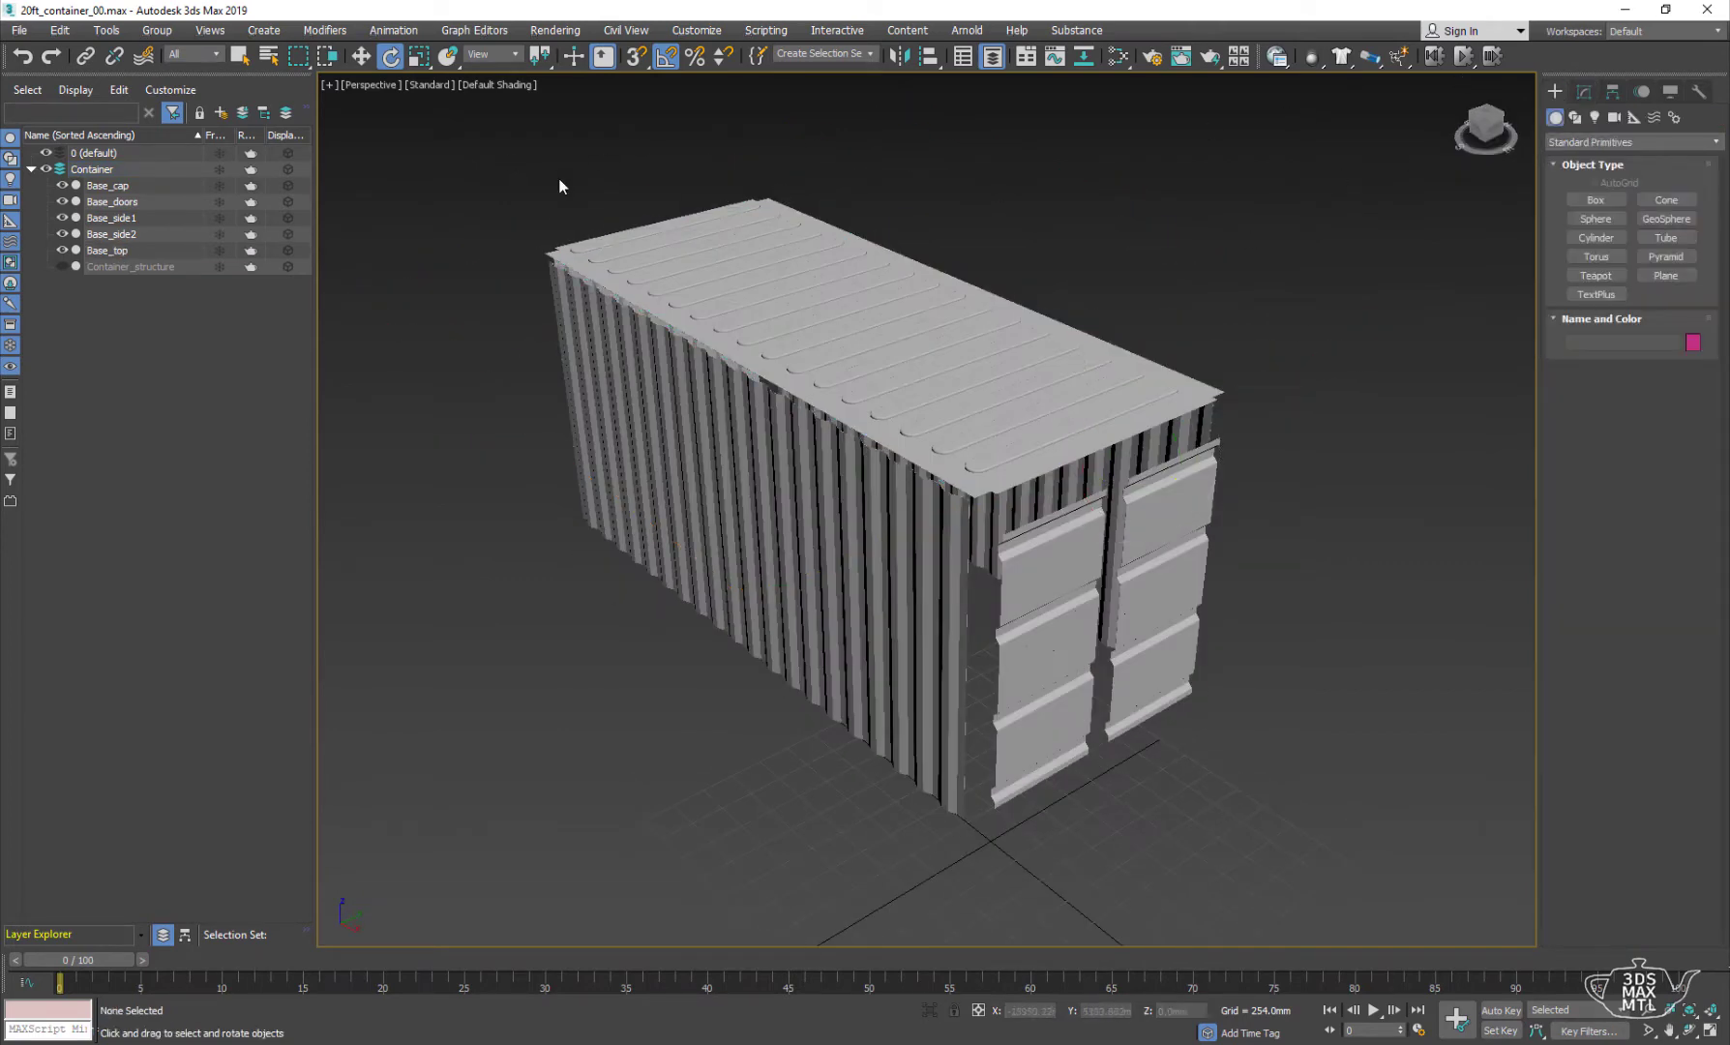
- Convert all five container panels to Editable Poly
{"action": "left_click_drag", "start_coordinate": [1314, 807], "coordinate": [1318, 811]}
{"action": "right_click", "coordinate": [1323, 813]}
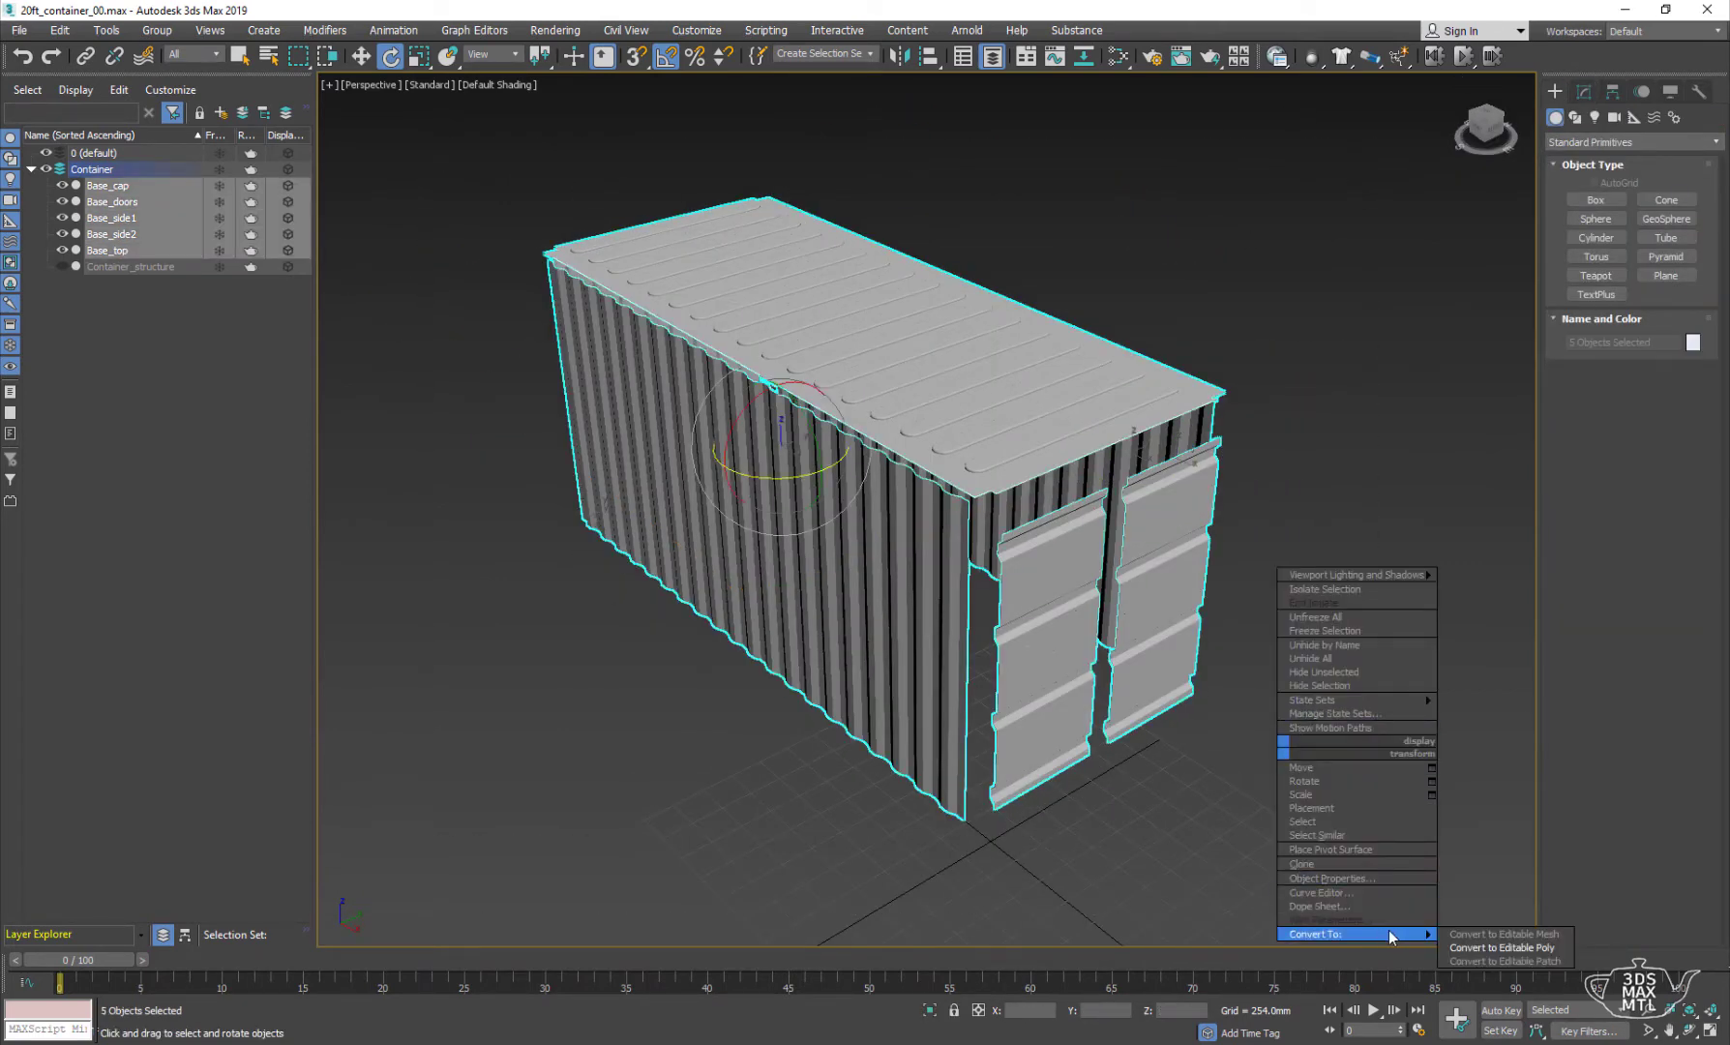
{"action": "left_click", "coordinate": [1227, 489]}
- Attach the remaining panels into Base_side2 via the Attach List
{"action": "middle_click_drag", "start_coordinate": [1226, 489], "coordinate": [871, 464], "text": "alt"}
{"action": "left_click", "coordinate": [870, 464]}
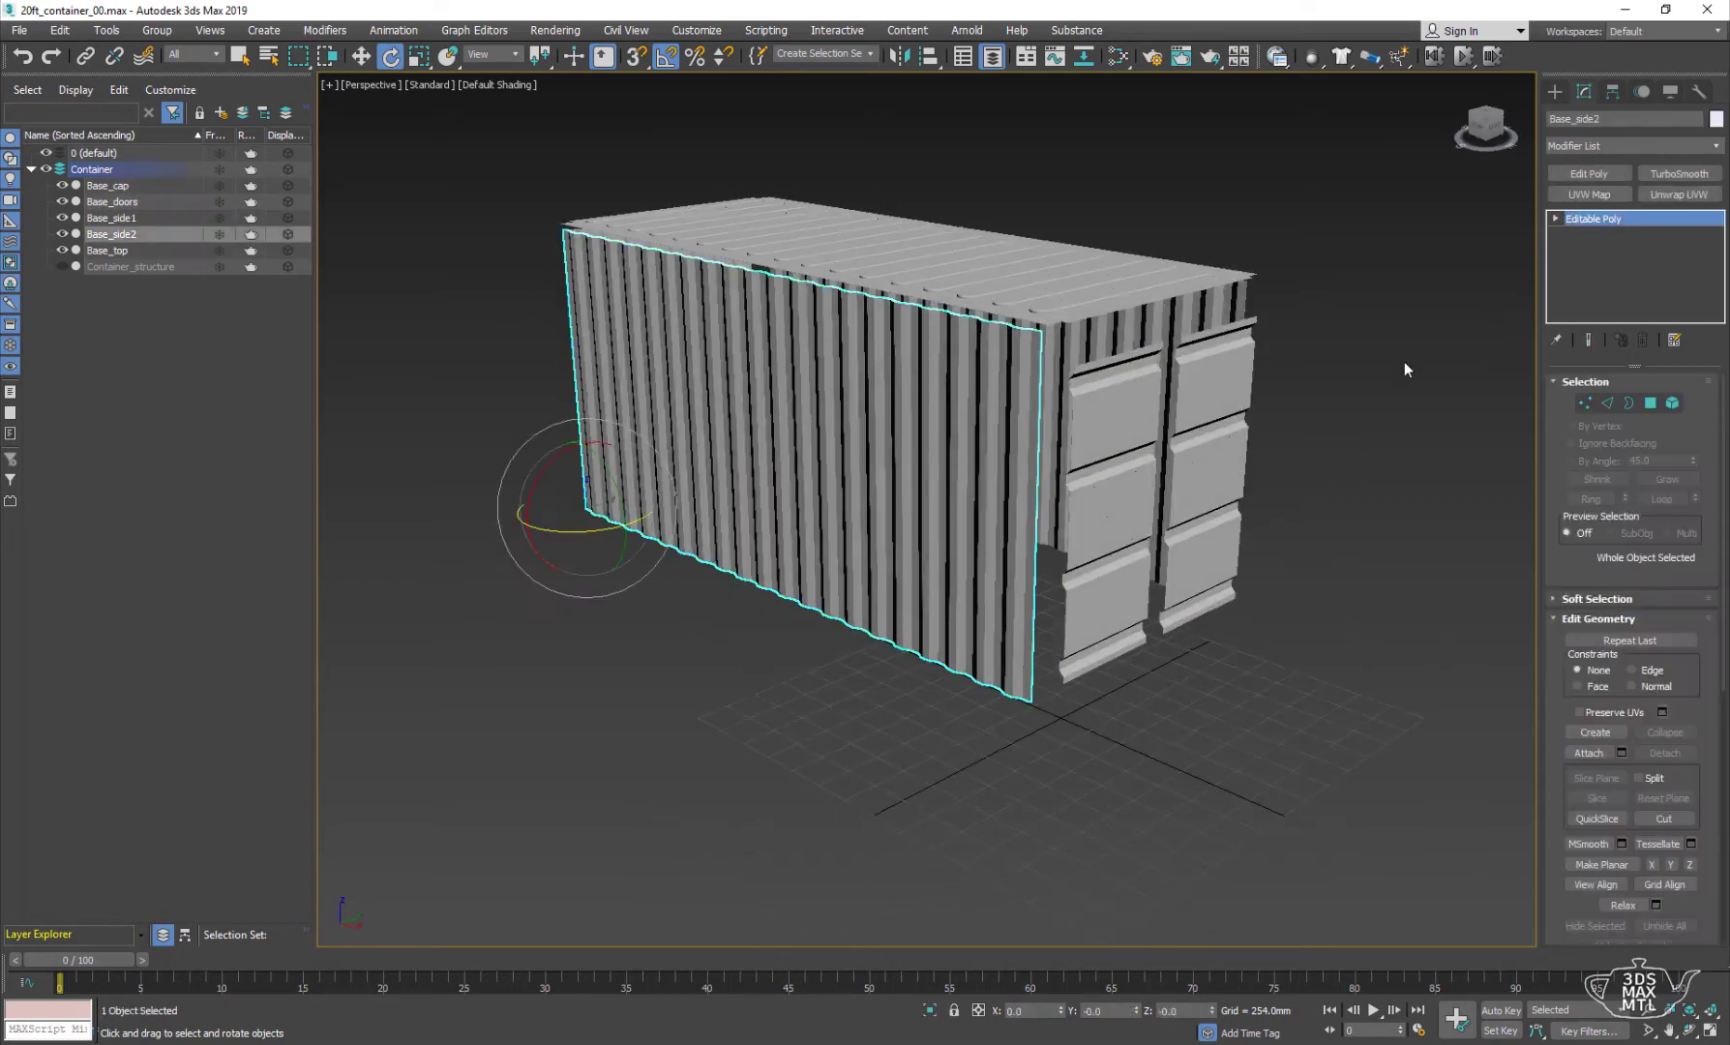
{"action": "left_click", "coordinate": [1621, 753]}
{"action": "left_click", "coordinate": [67, 127]}
{"action": "left_click", "coordinate": [77, 176], "text": "shift"}
{"action": "left_click", "coordinate": [295, 503]}
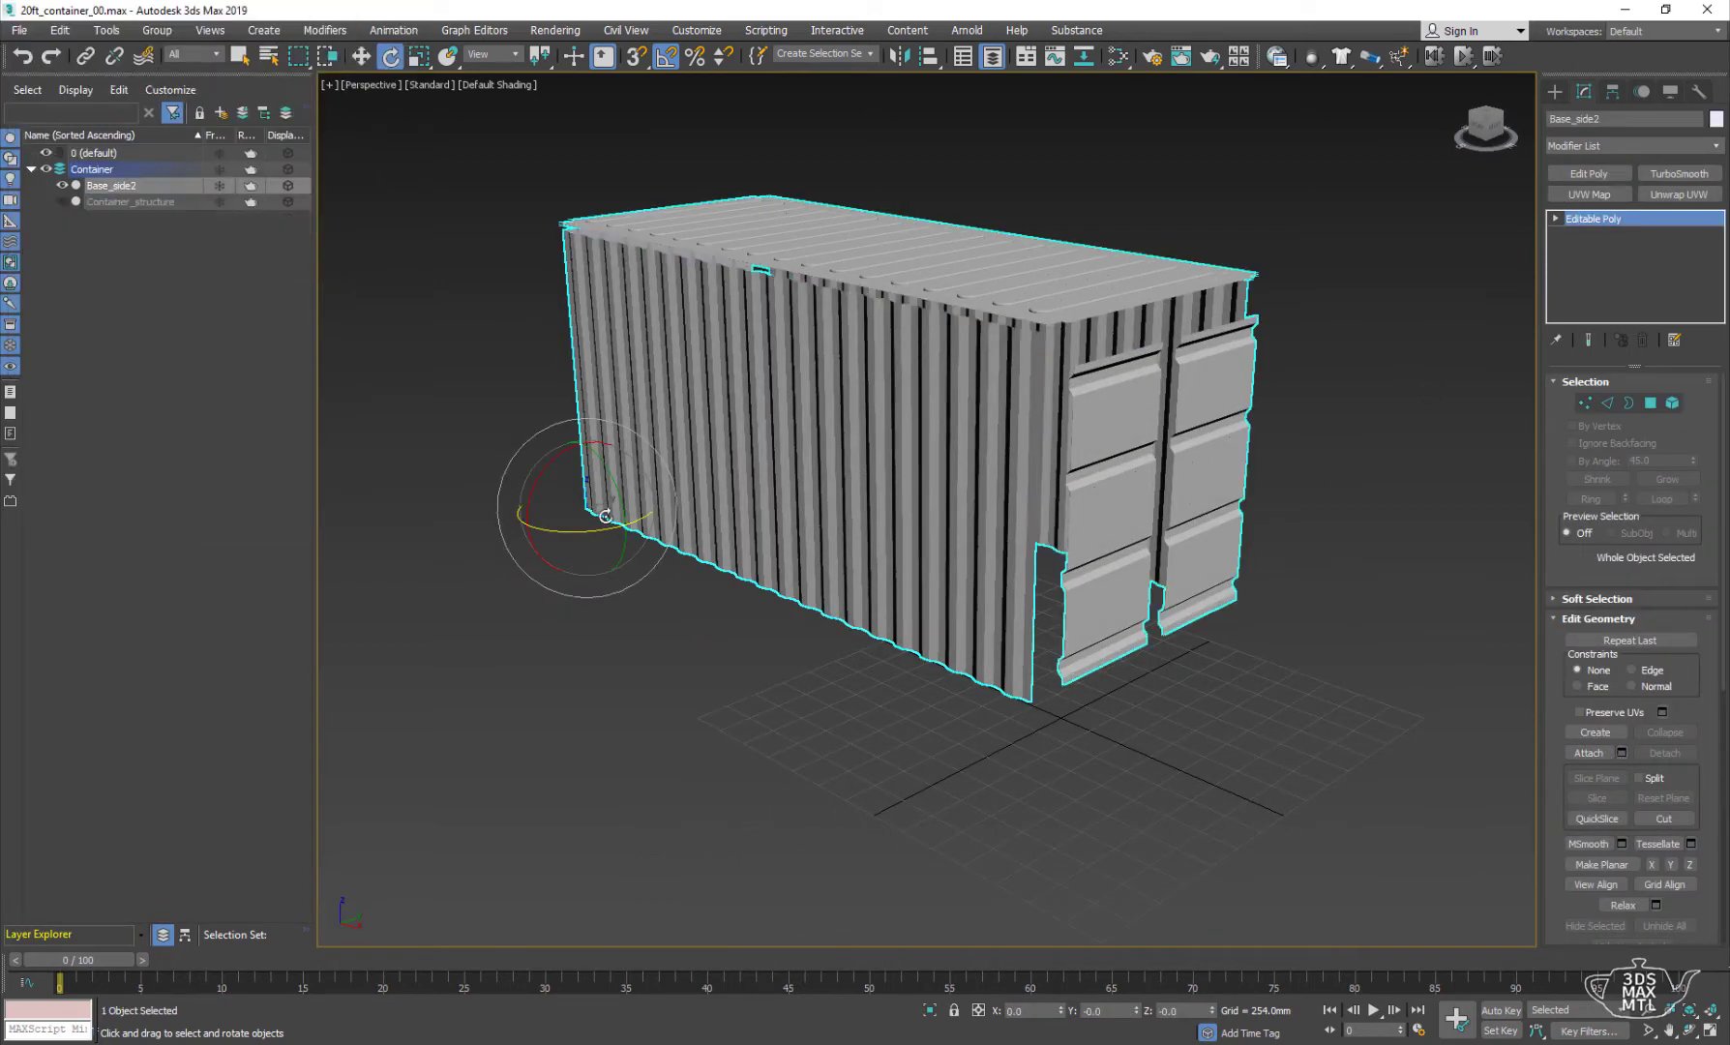
{"action": "middle_click_drag", "start_coordinate": [1089, 503], "coordinate": [954, 498], "text": "alt"}
{"action": "left_click", "coordinate": [1308, 573]}
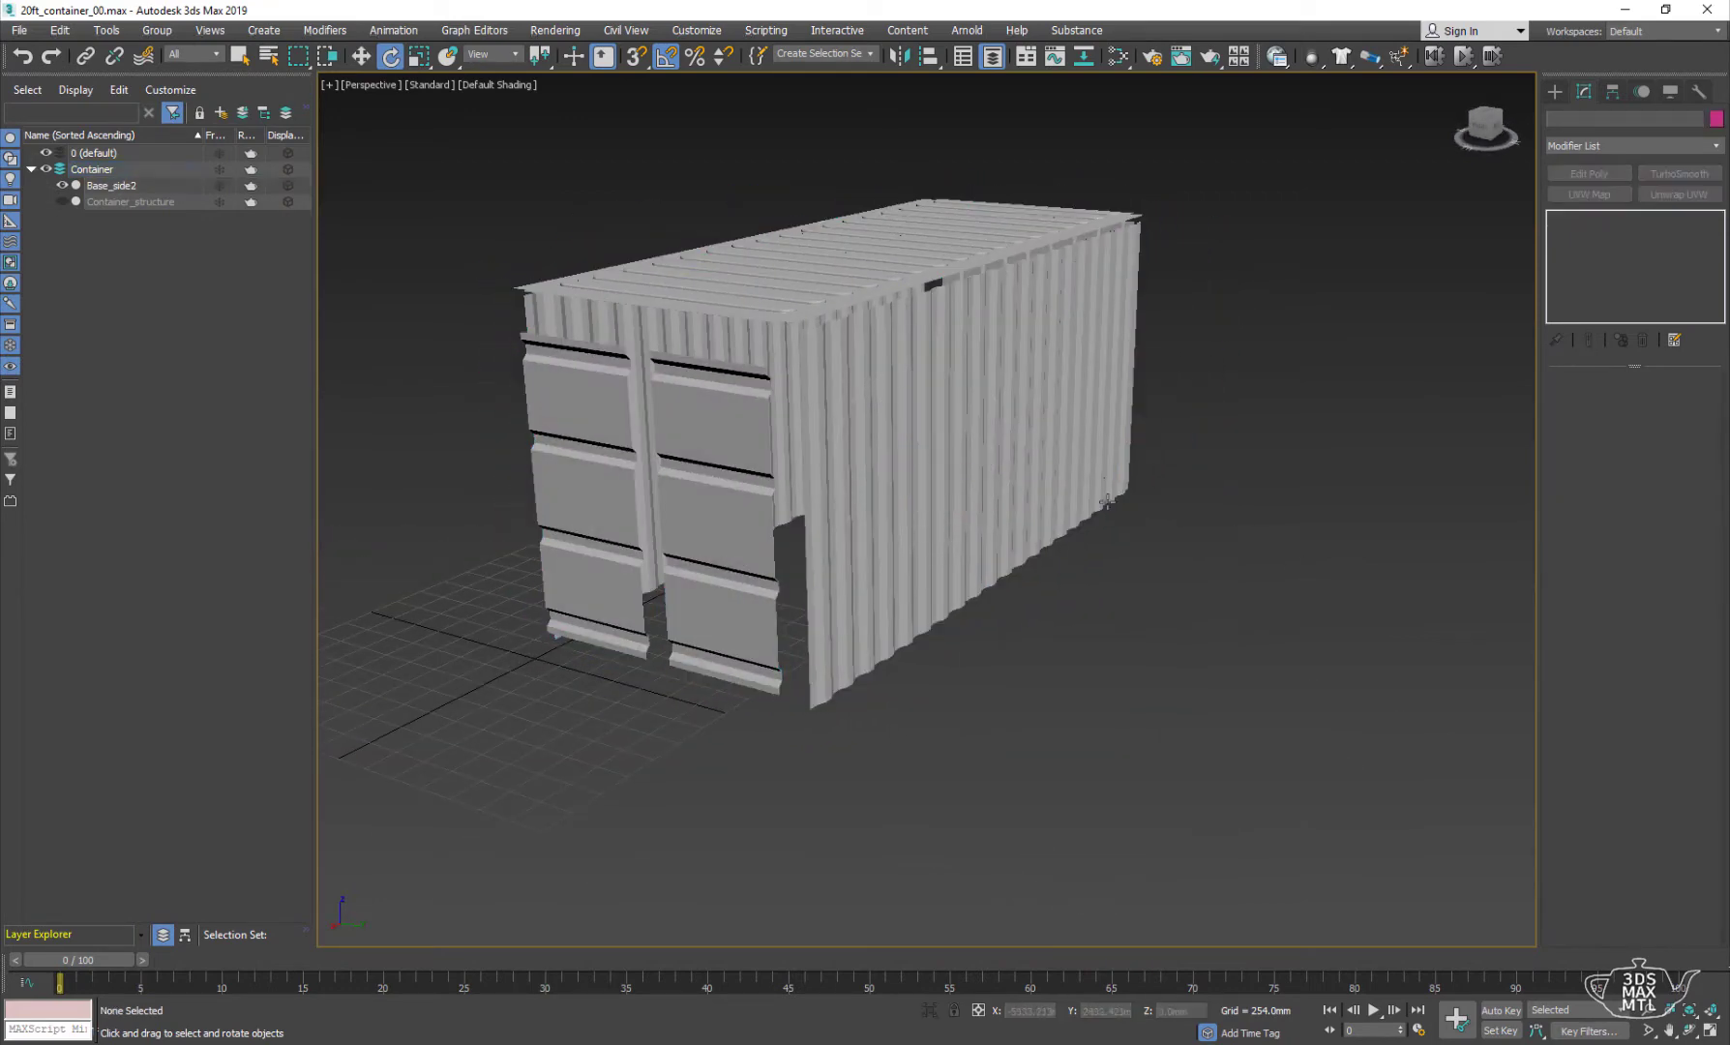
{"action": "middle_click_drag", "start_coordinate": [1308, 572], "coordinate": [1269, 617], "text": "alt"}
{"action": "scroll", "coordinate": [1268, 616], "scroll_direction": "up", "scroll_amount": 5}
{"action": "scroll", "coordinate": [1359, 587], "scroll_direction": "down", "scroll_amount": 3}
- Add Unwrap UVW to Base_side2 and select all its UVs in the UV editor
{"action": "left_click", "coordinate": [1247, 509]}
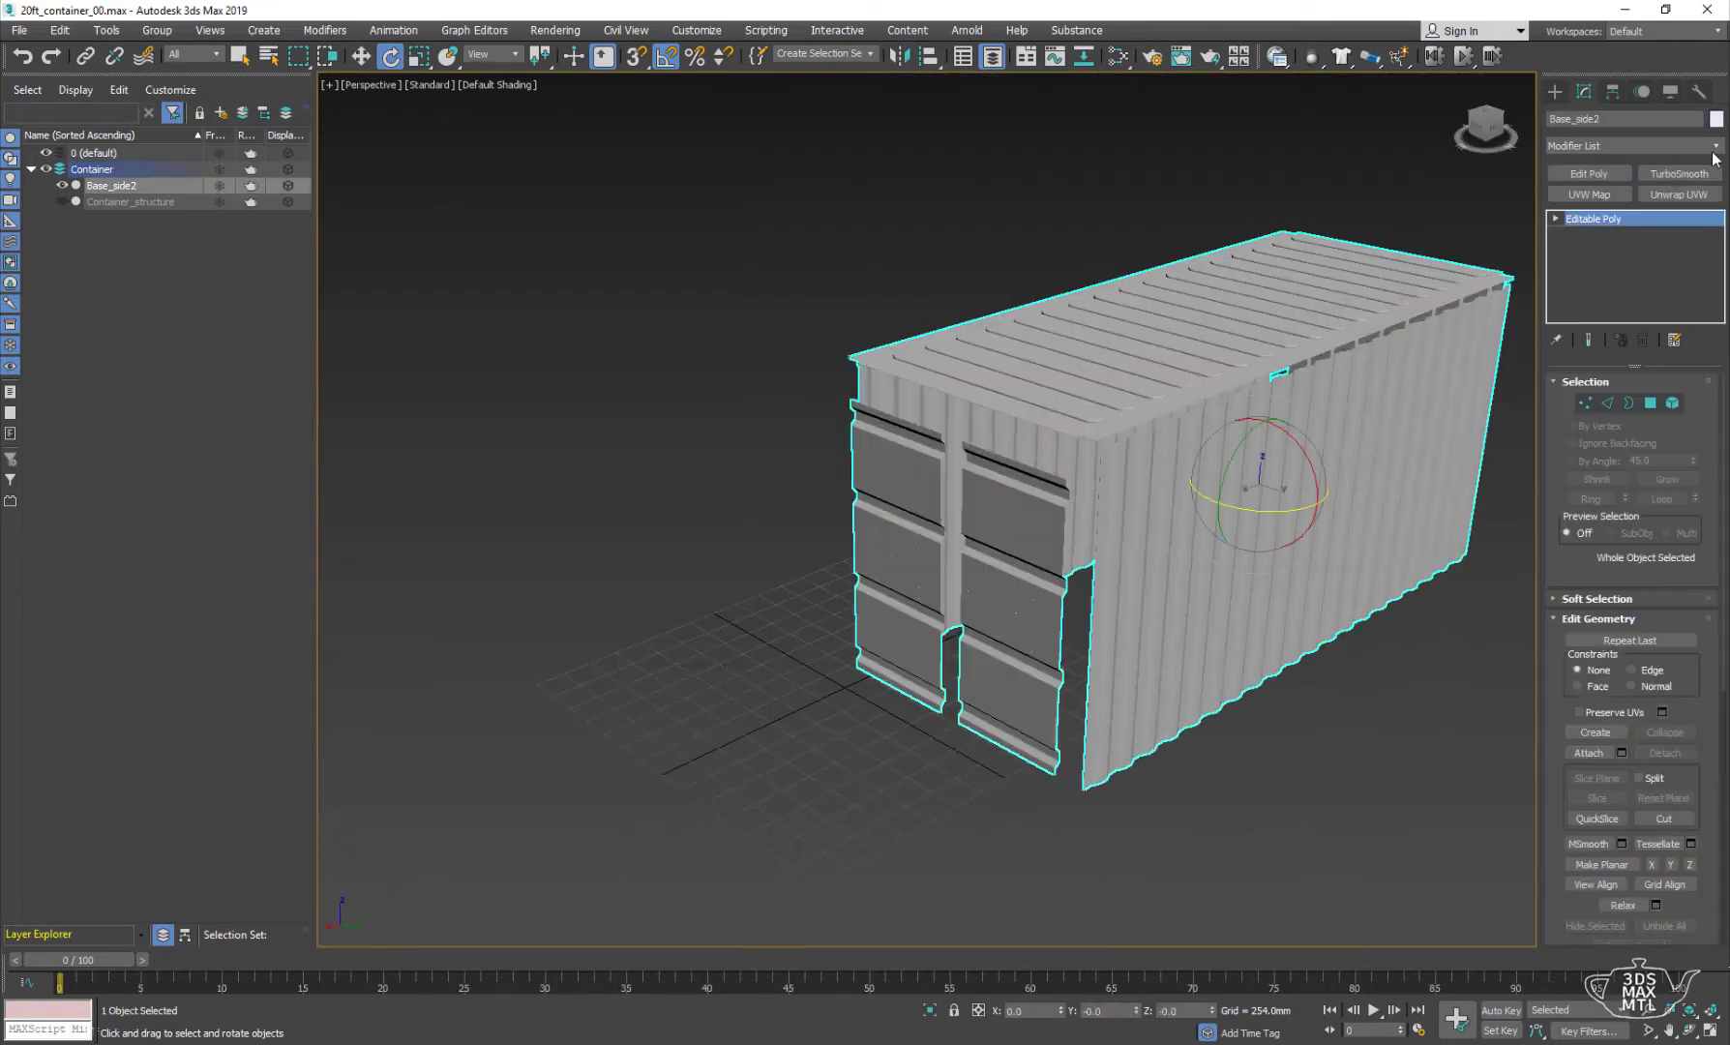
{"action": "left_click", "coordinate": [1670, 194]}
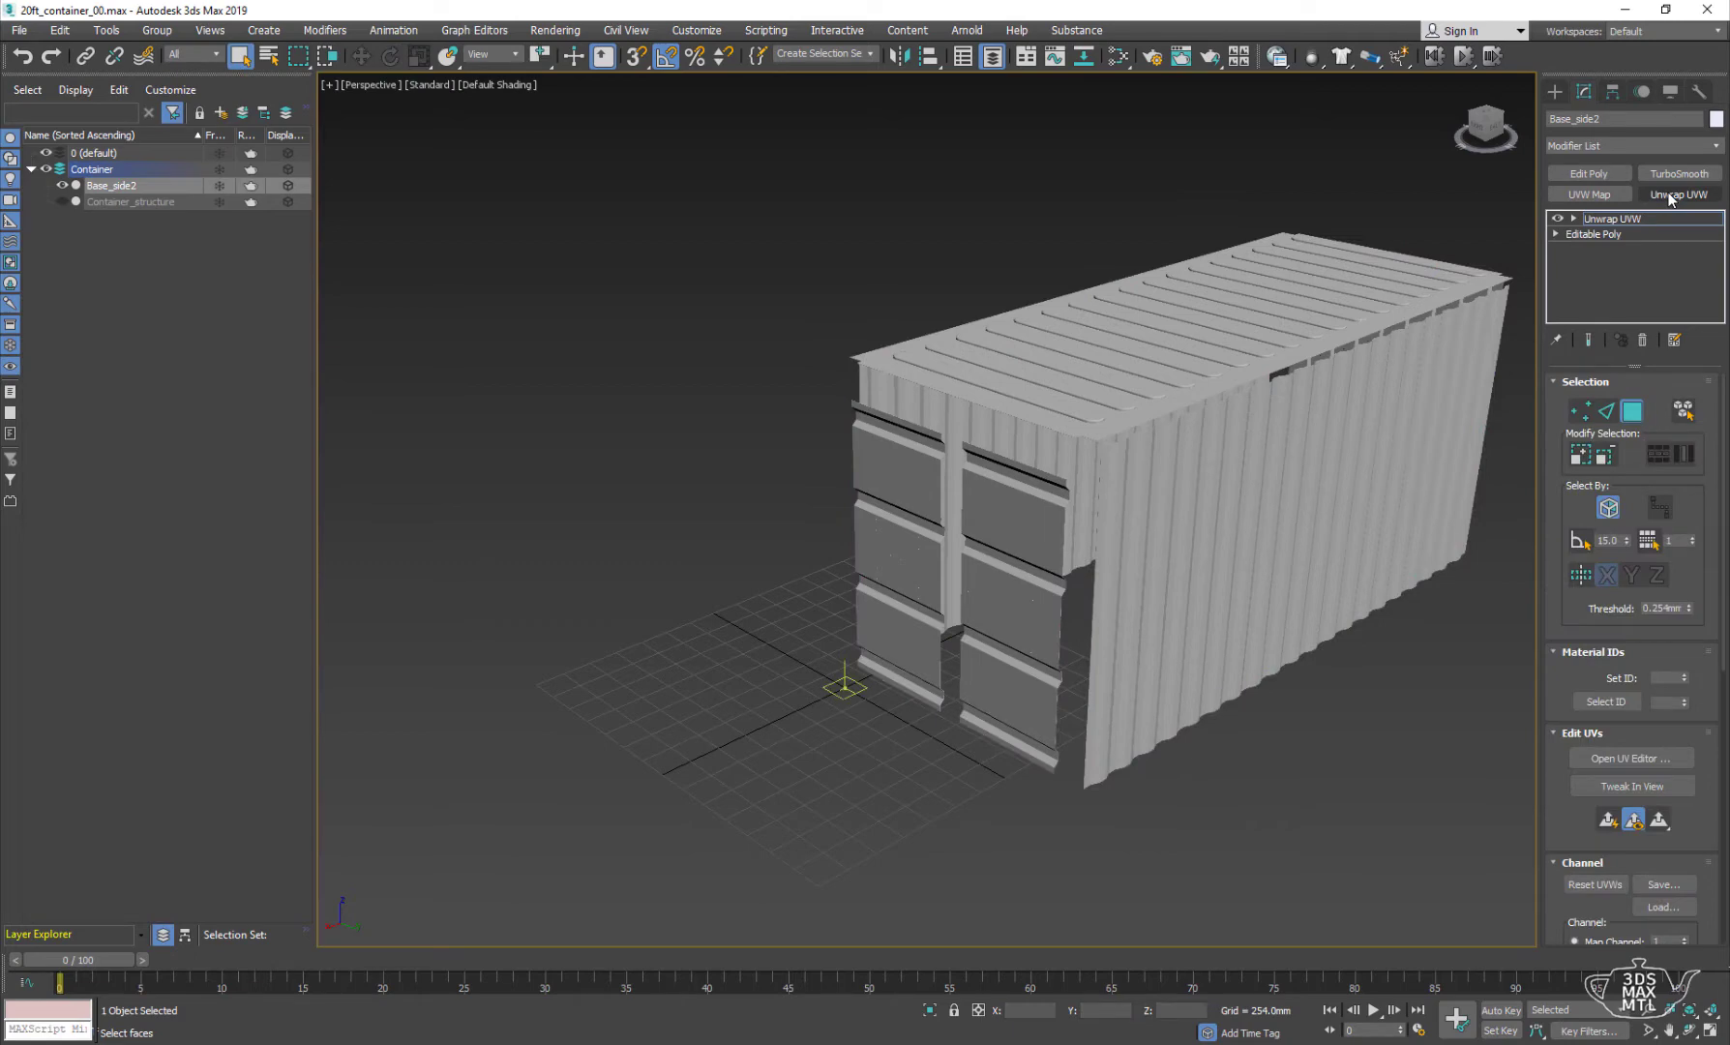
{"action": "scroll", "coordinate": [1556, 611], "scroll_direction": "down", "scroll_amount": 3}
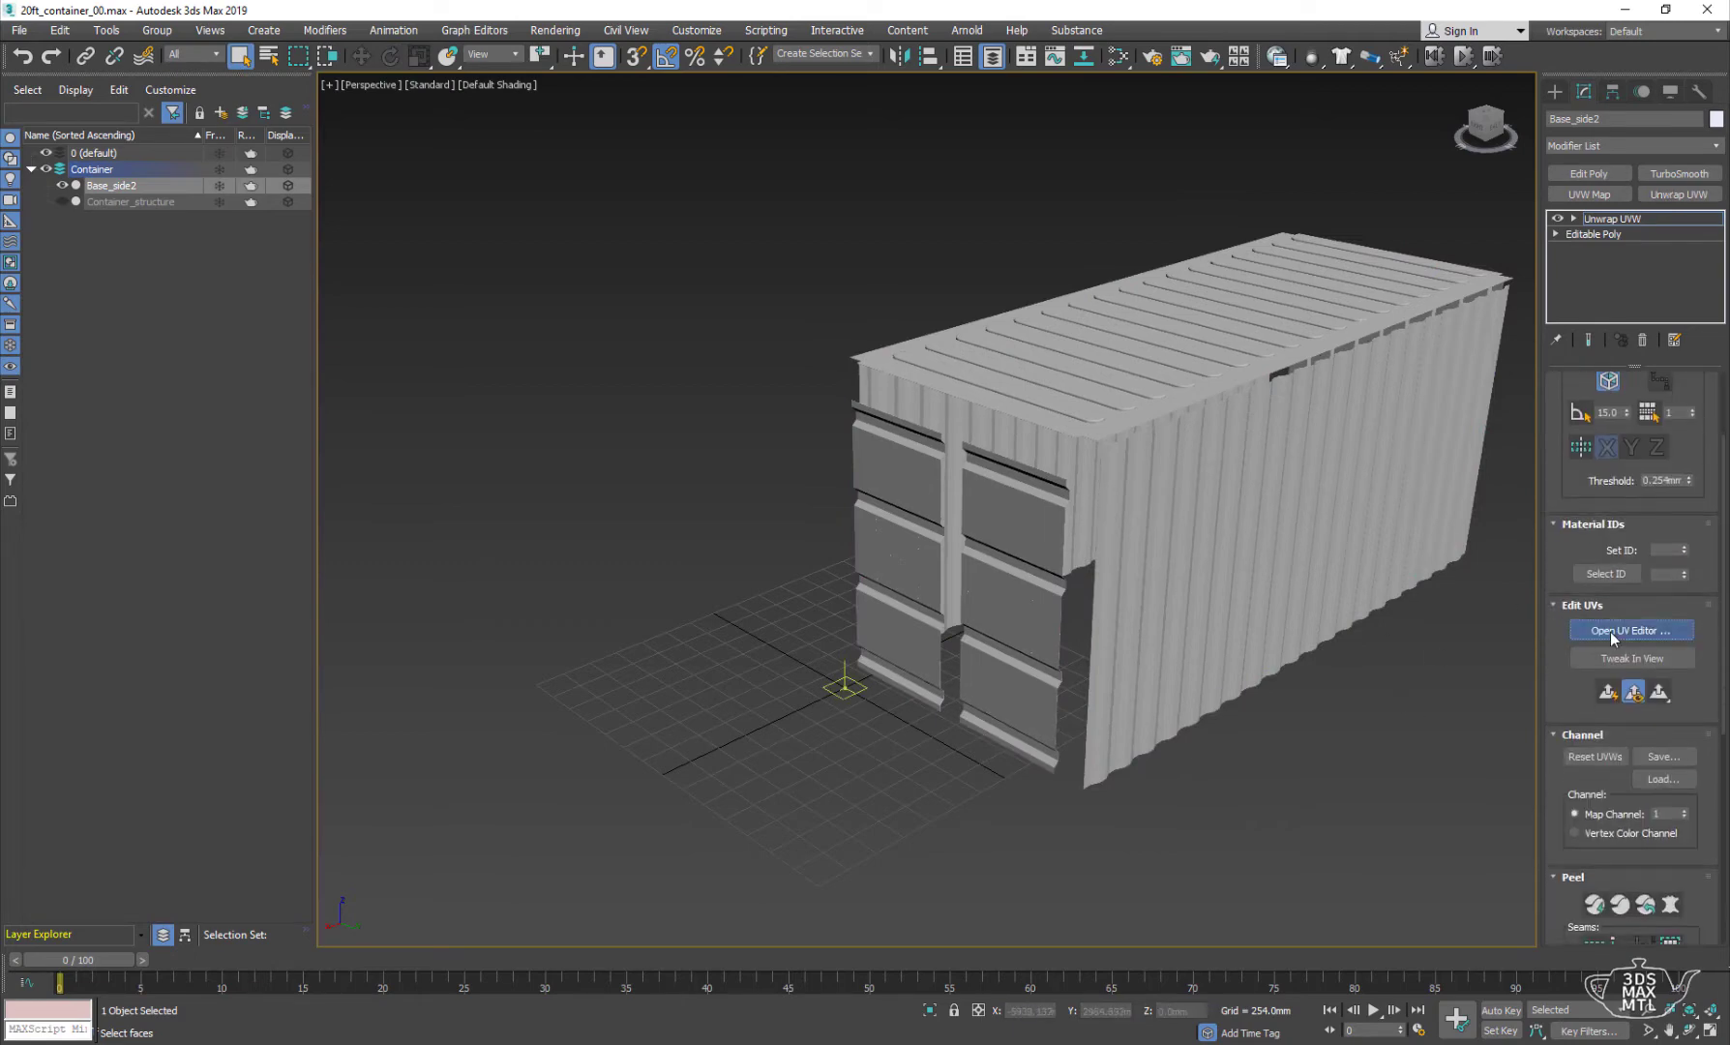
{"action": "left_click", "coordinate": [1612, 631]}
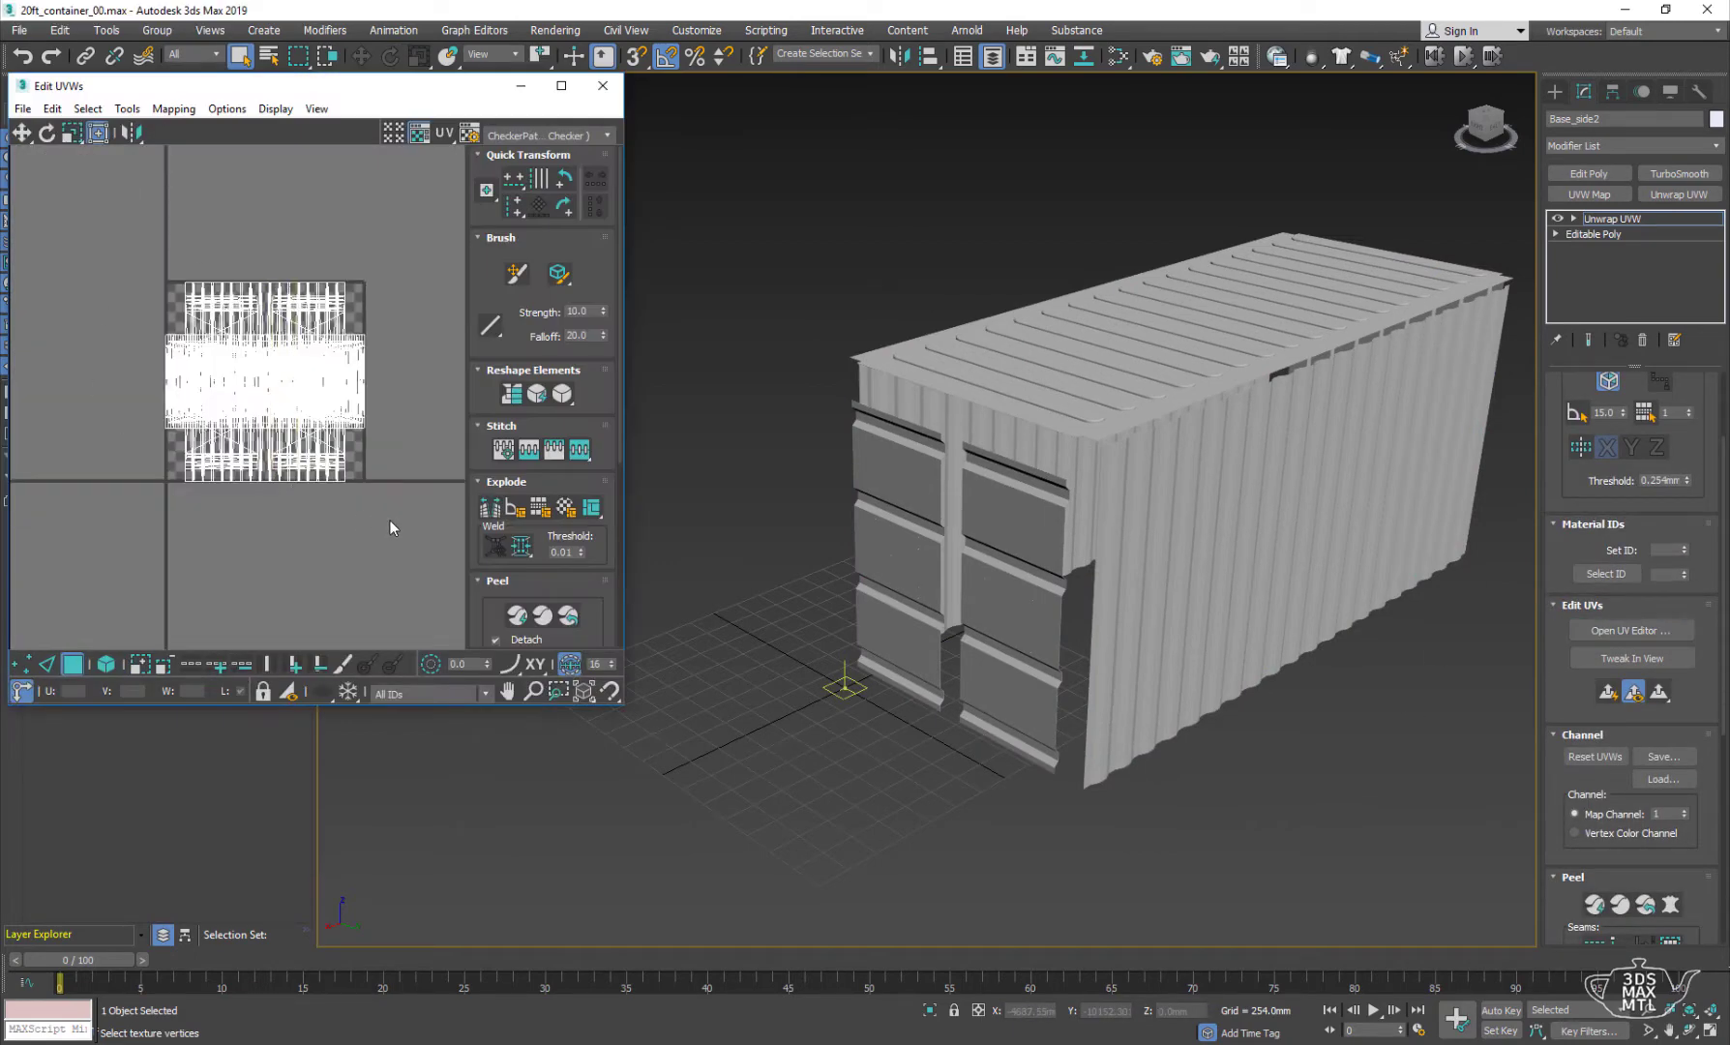
{"action": "key", "text": "ctrl+a"}
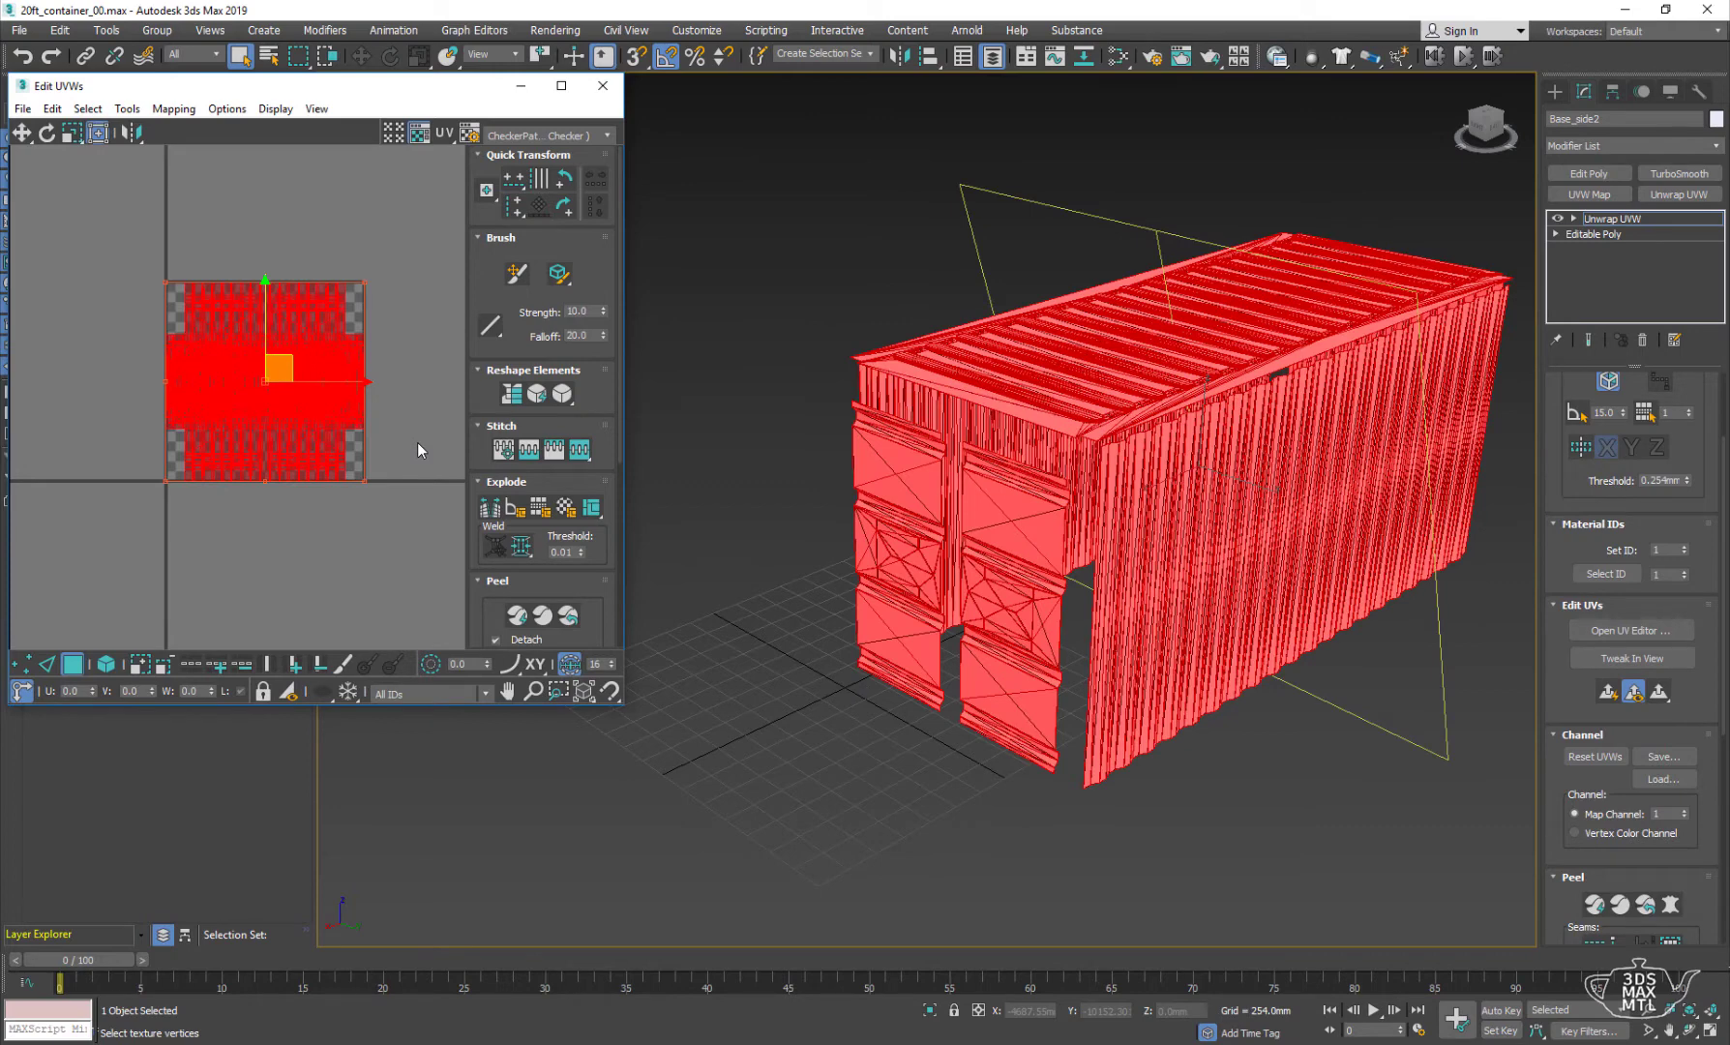
- Pack the UV islands with Arrange Elements, enabling Rescale to fill the square
{"action": "scroll", "coordinate": [512, 425], "scroll_direction": "down", "scroll_amount": 2}
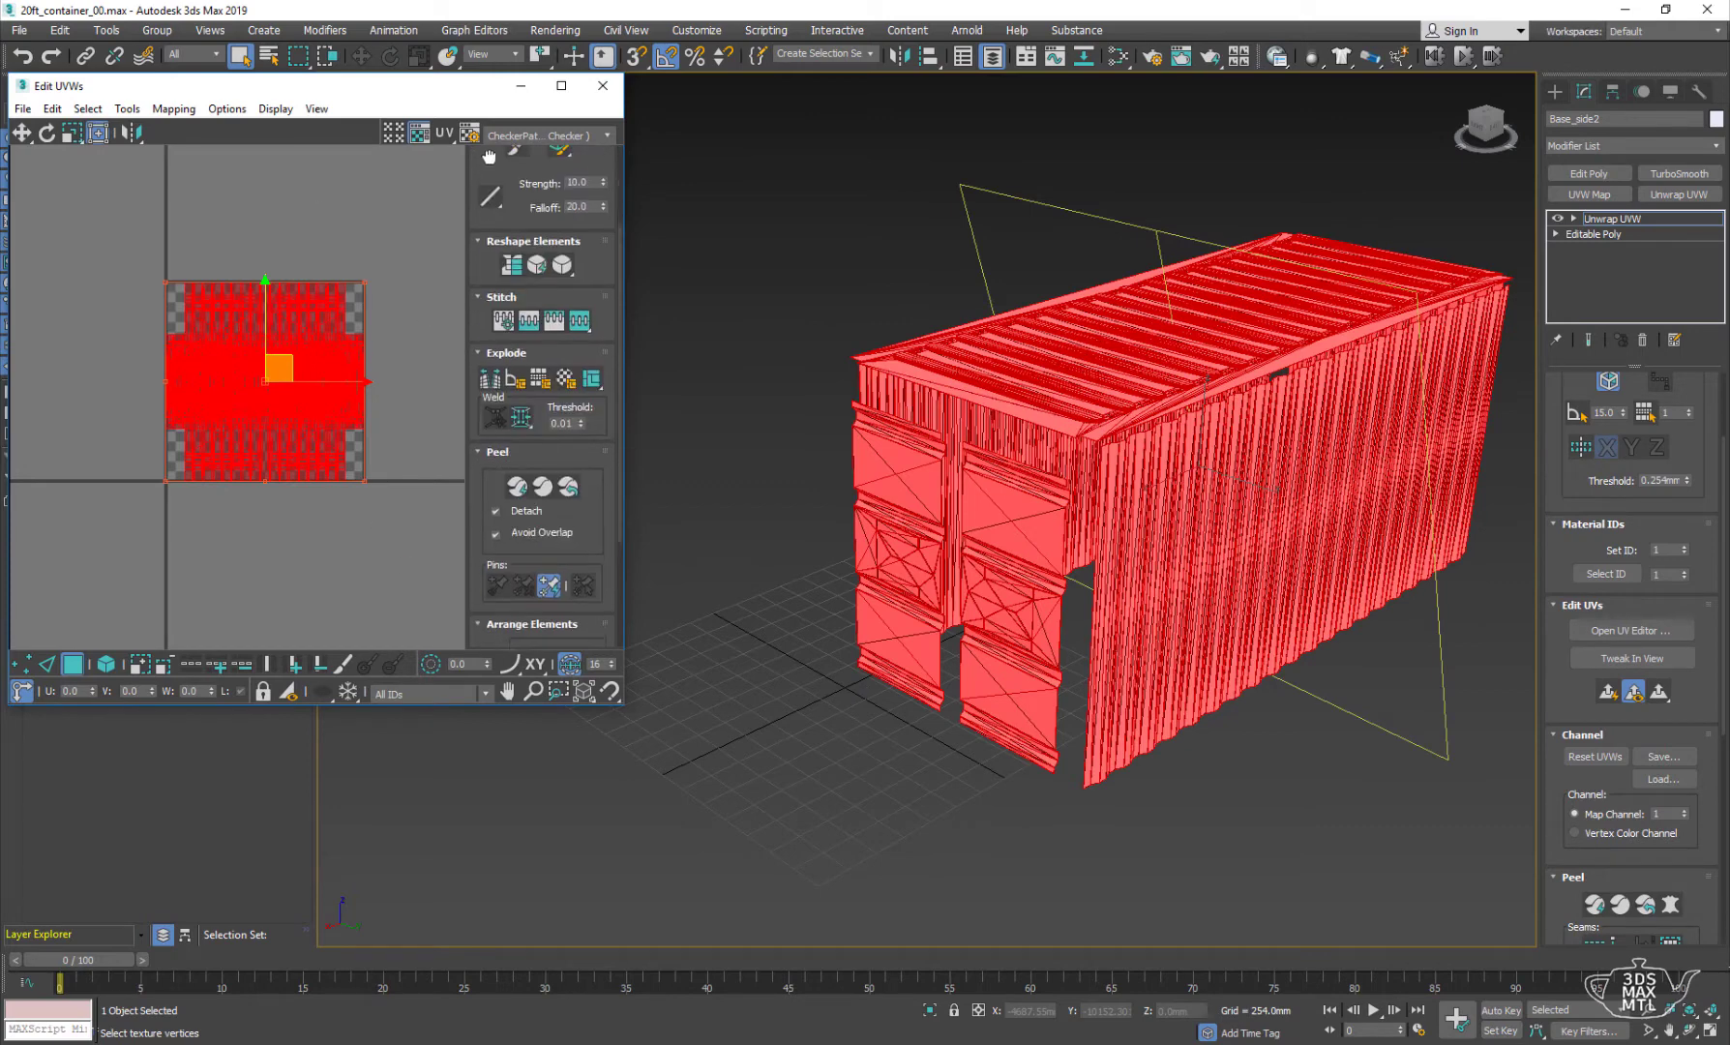
{"action": "scroll", "coordinate": [536, 464], "scroll_direction": "down", "scroll_amount": 2}
{"action": "scroll", "coordinate": [551, 490], "scroll_direction": "down", "scroll_amount": 1}
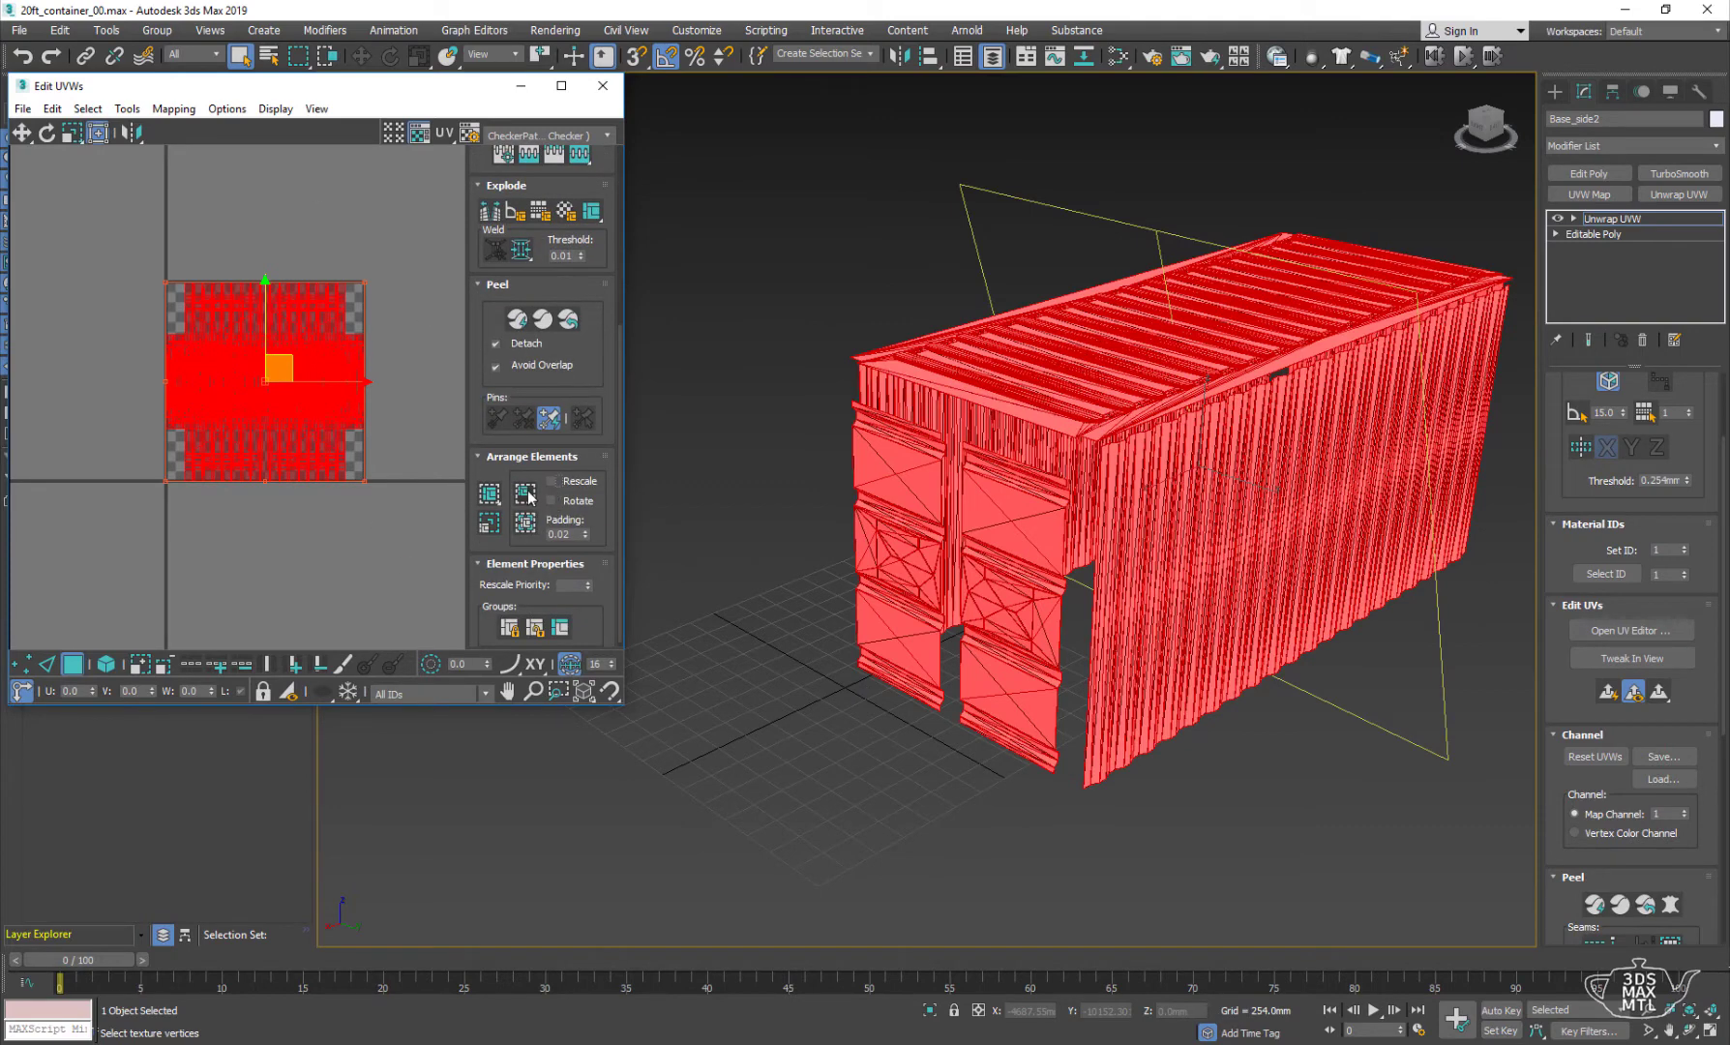
{"action": "left_click", "coordinate": [526, 494]}
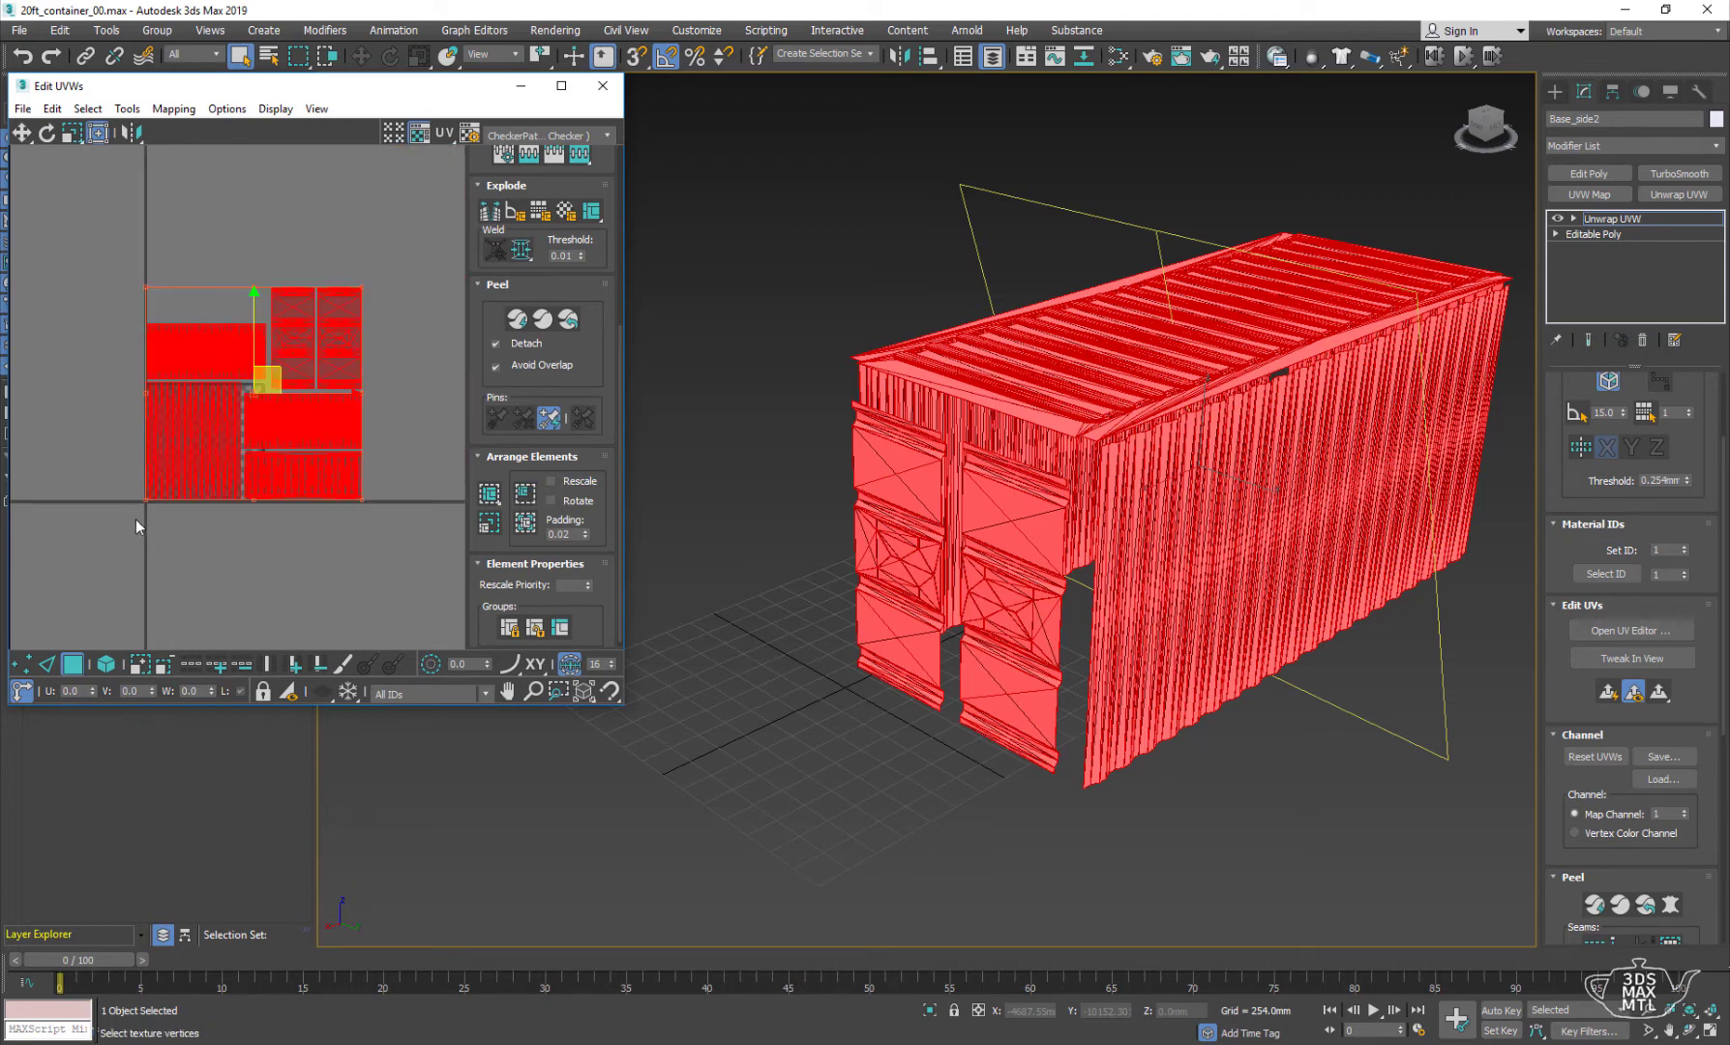
{"action": "scroll", "coordinate": [135, 519], "scroll_direction": "up", "scroll_amount": 1}
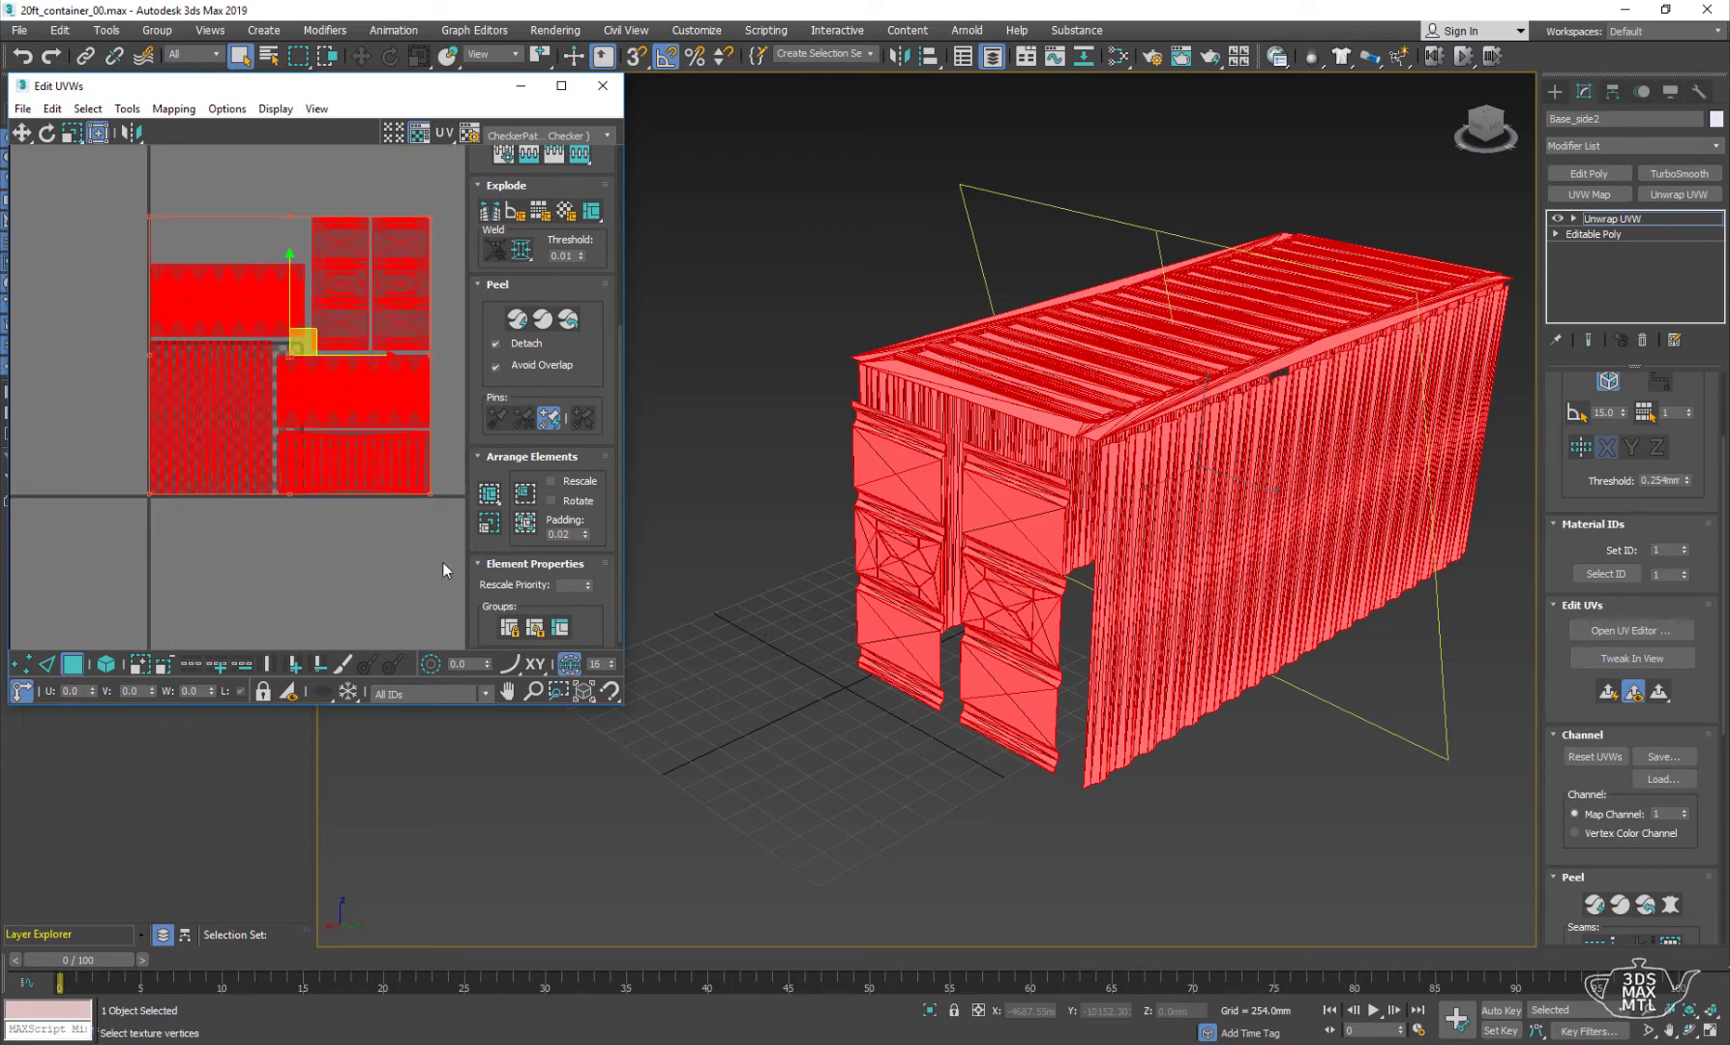
{"action": "left_click", "coordinate": [524, 523]}
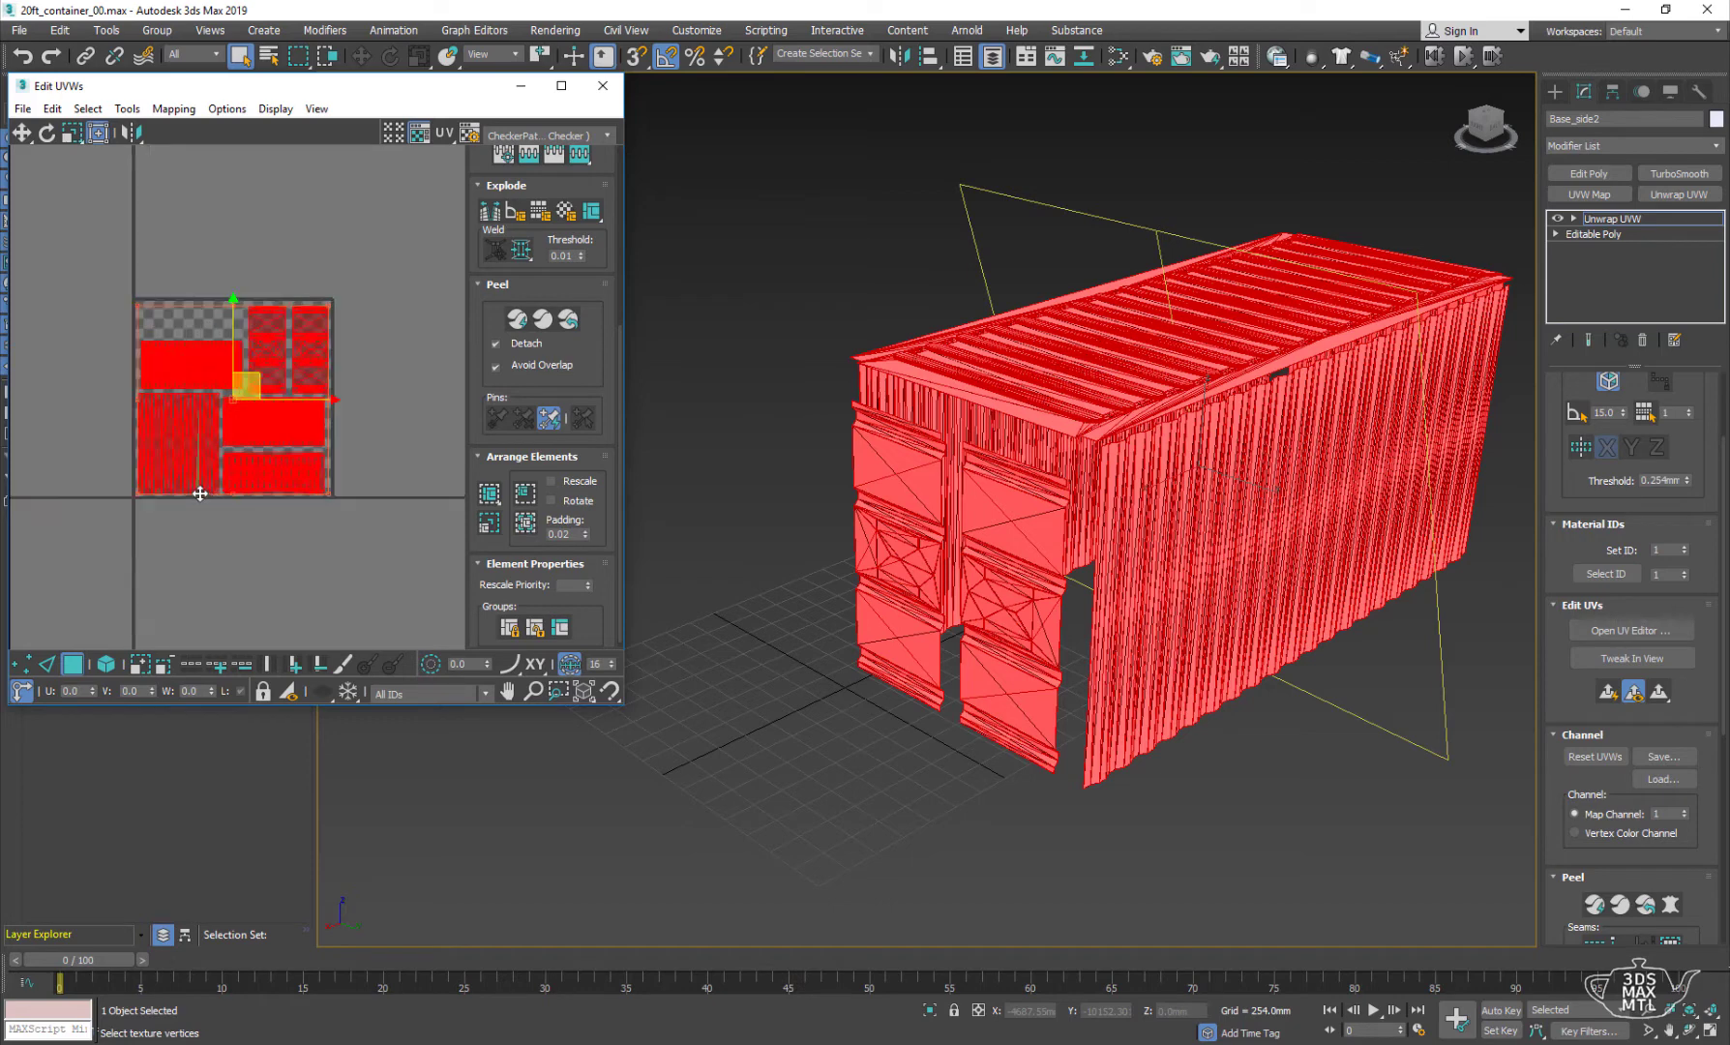
{"action": "scroll", "coordinate": [261, 523], "scroll_direction": "up", "scroll_amount": 2}
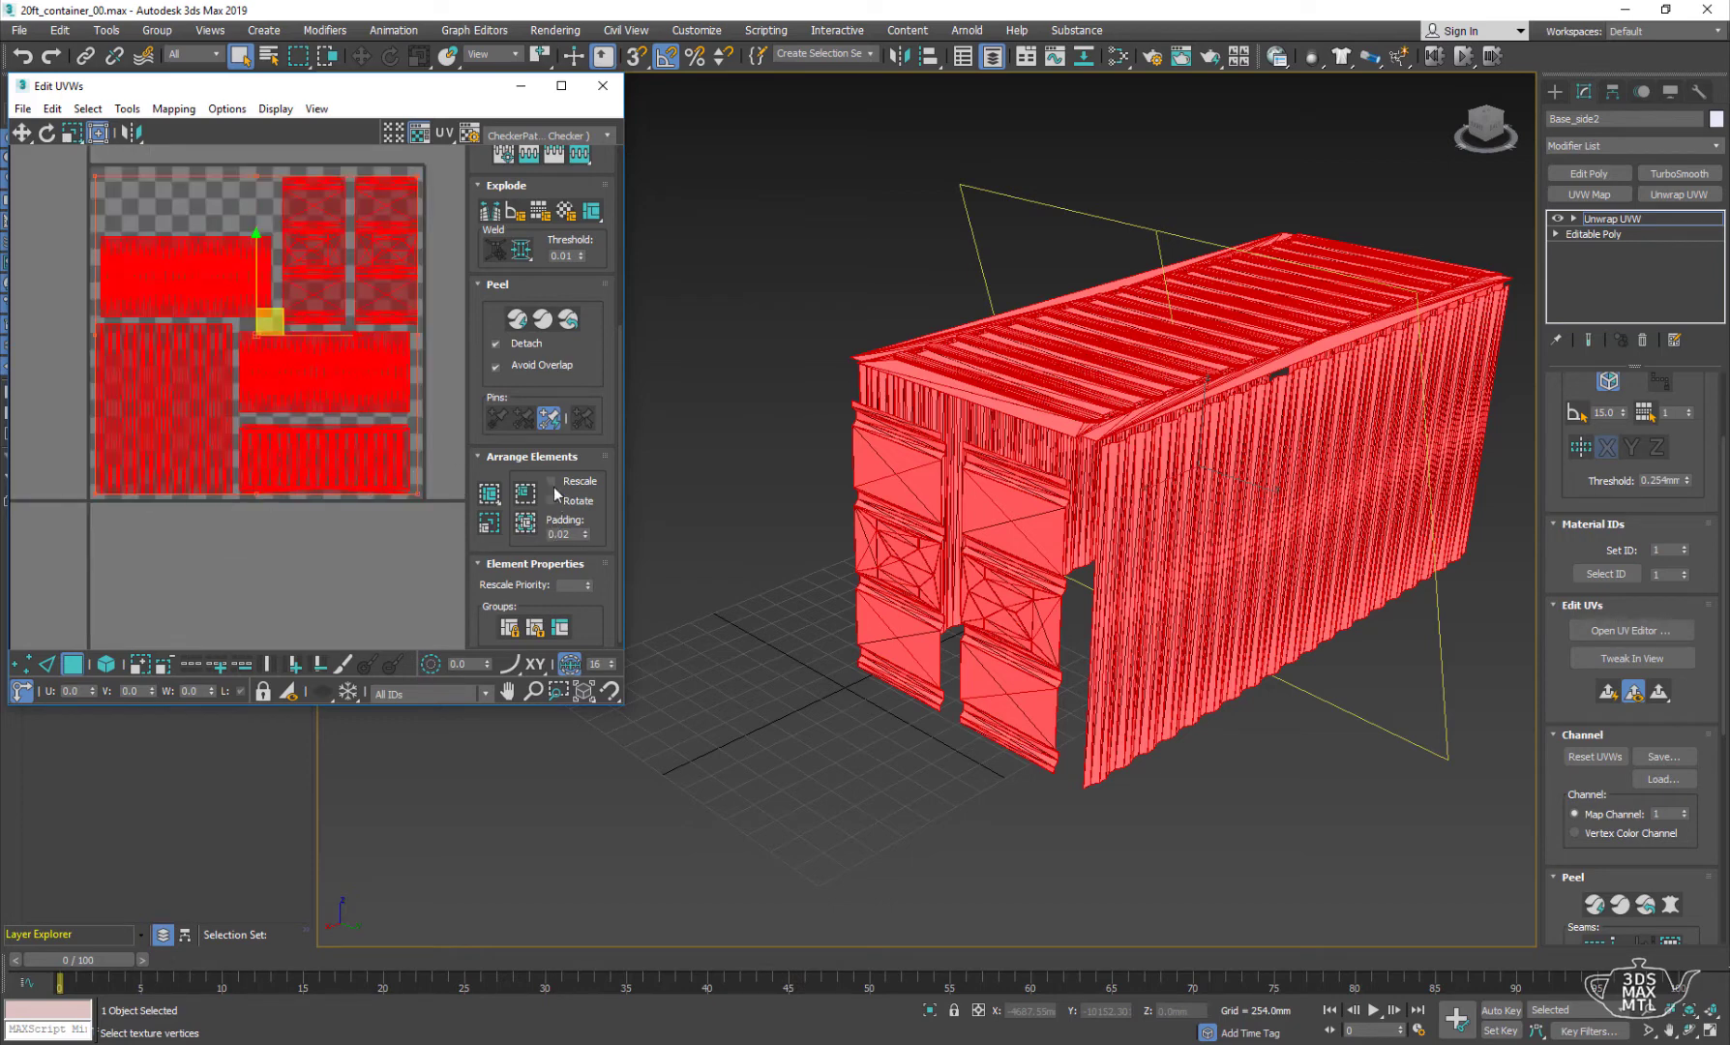
{"action": "left_click", "coordinate": [527, 524]}
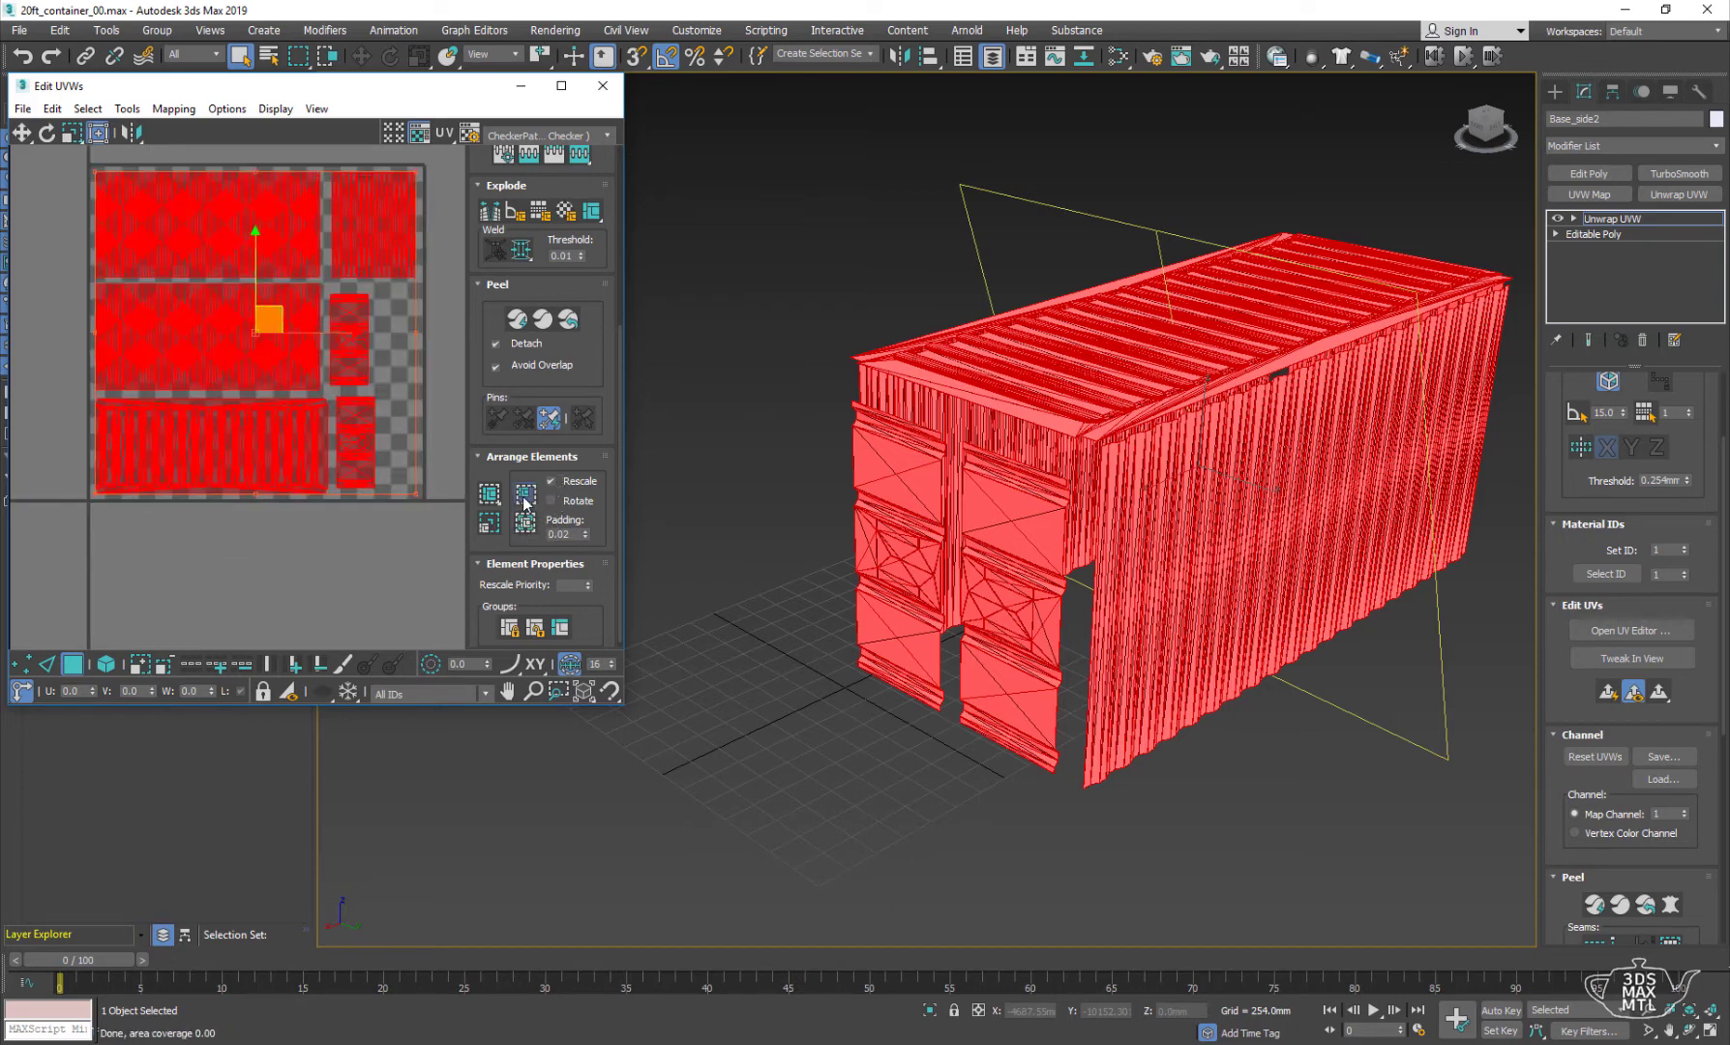
{"action": "left_click", "coordinate": [524, 499]}
{"action": "left_click", "coordinate": [530, 523]}
{"action": "scroll", "coordinate": [393, 391], "scroll_direction": "up", "scroll_amount": 2}
- Move one door UV island beside the other door half
{"action": "left_click", "coordinate": [384, 402]}
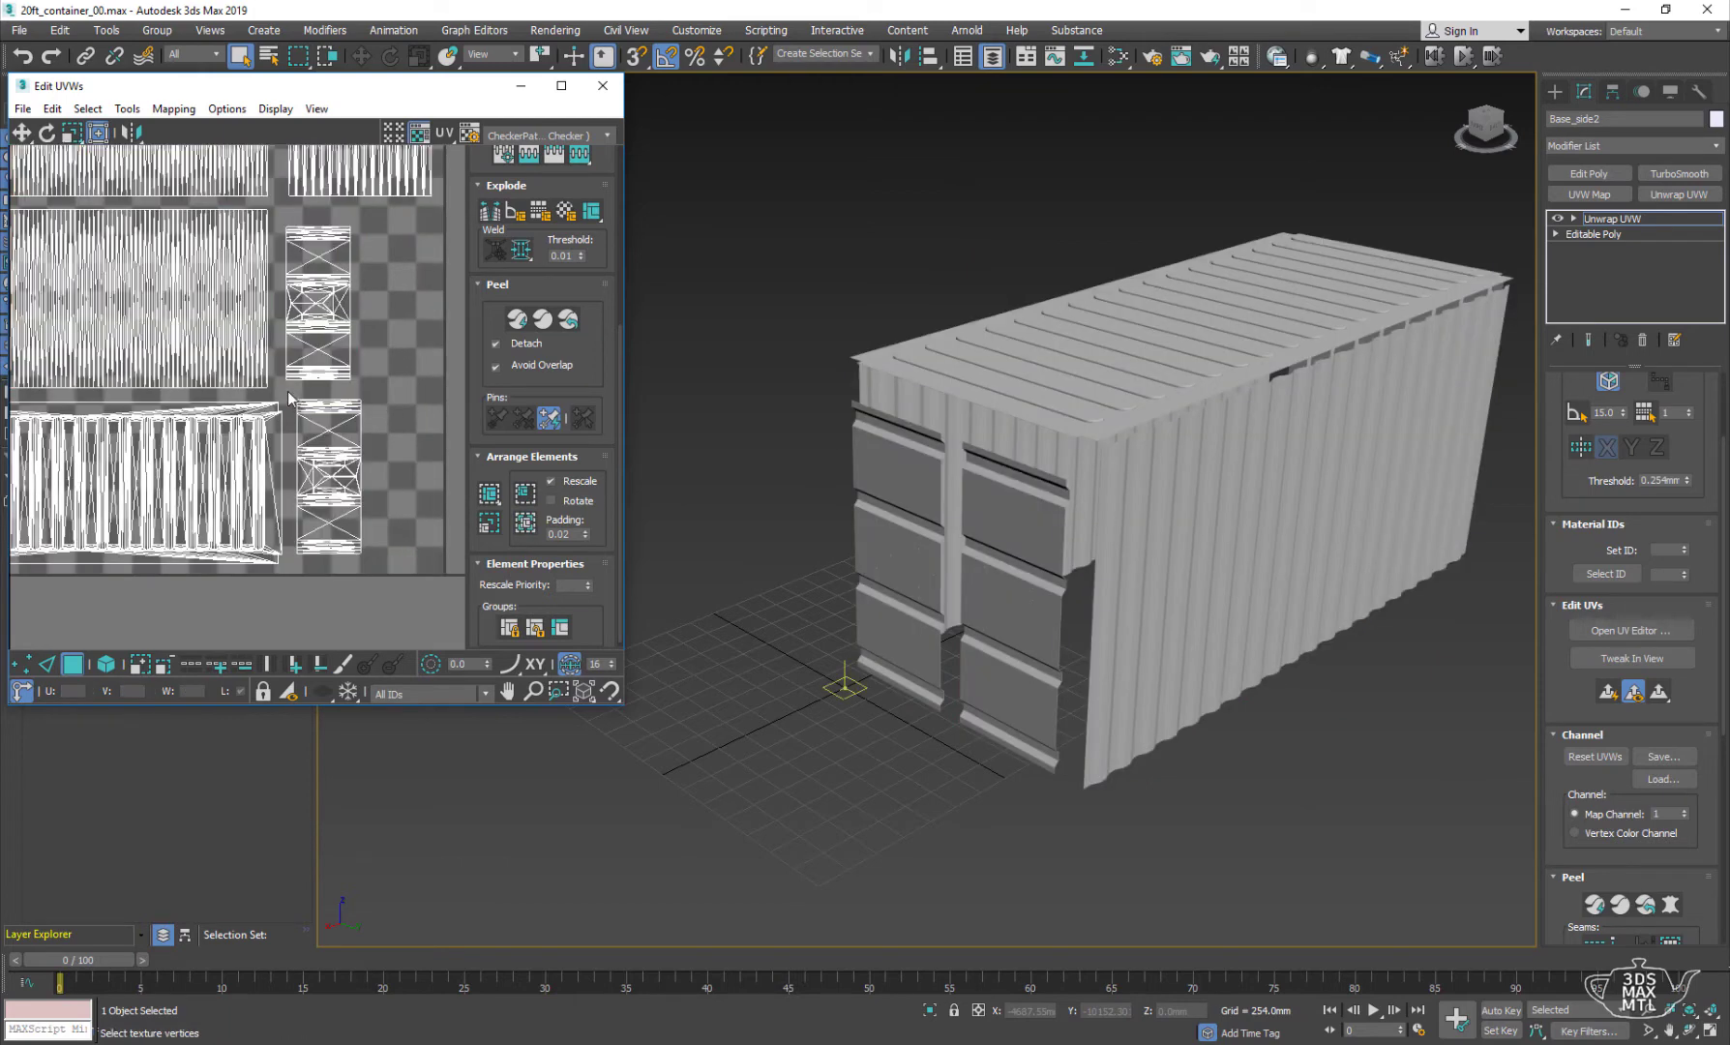
{"action": "left_click_drag", "start_coordinate": [286, 391], "coordinate": [385, 555]}
{"action": "mouse_move", "coordinate": [345, 452]}
{"action": "left_mouse_down"}
{"action": "mouse_move", "coordinate": [405, 278]}
{"action": "mouse_move", "coordinate": [431, 311]}
{"action": "left_mouse_up"}
{"action": "scroll", "coordinate": [405, 280], "scroll_direction": "up", "scroll_amount": 2}
{"action": "scroll", "coordinate": [416, 291], "scroll_direction": "up", "scroll_amount": 2}
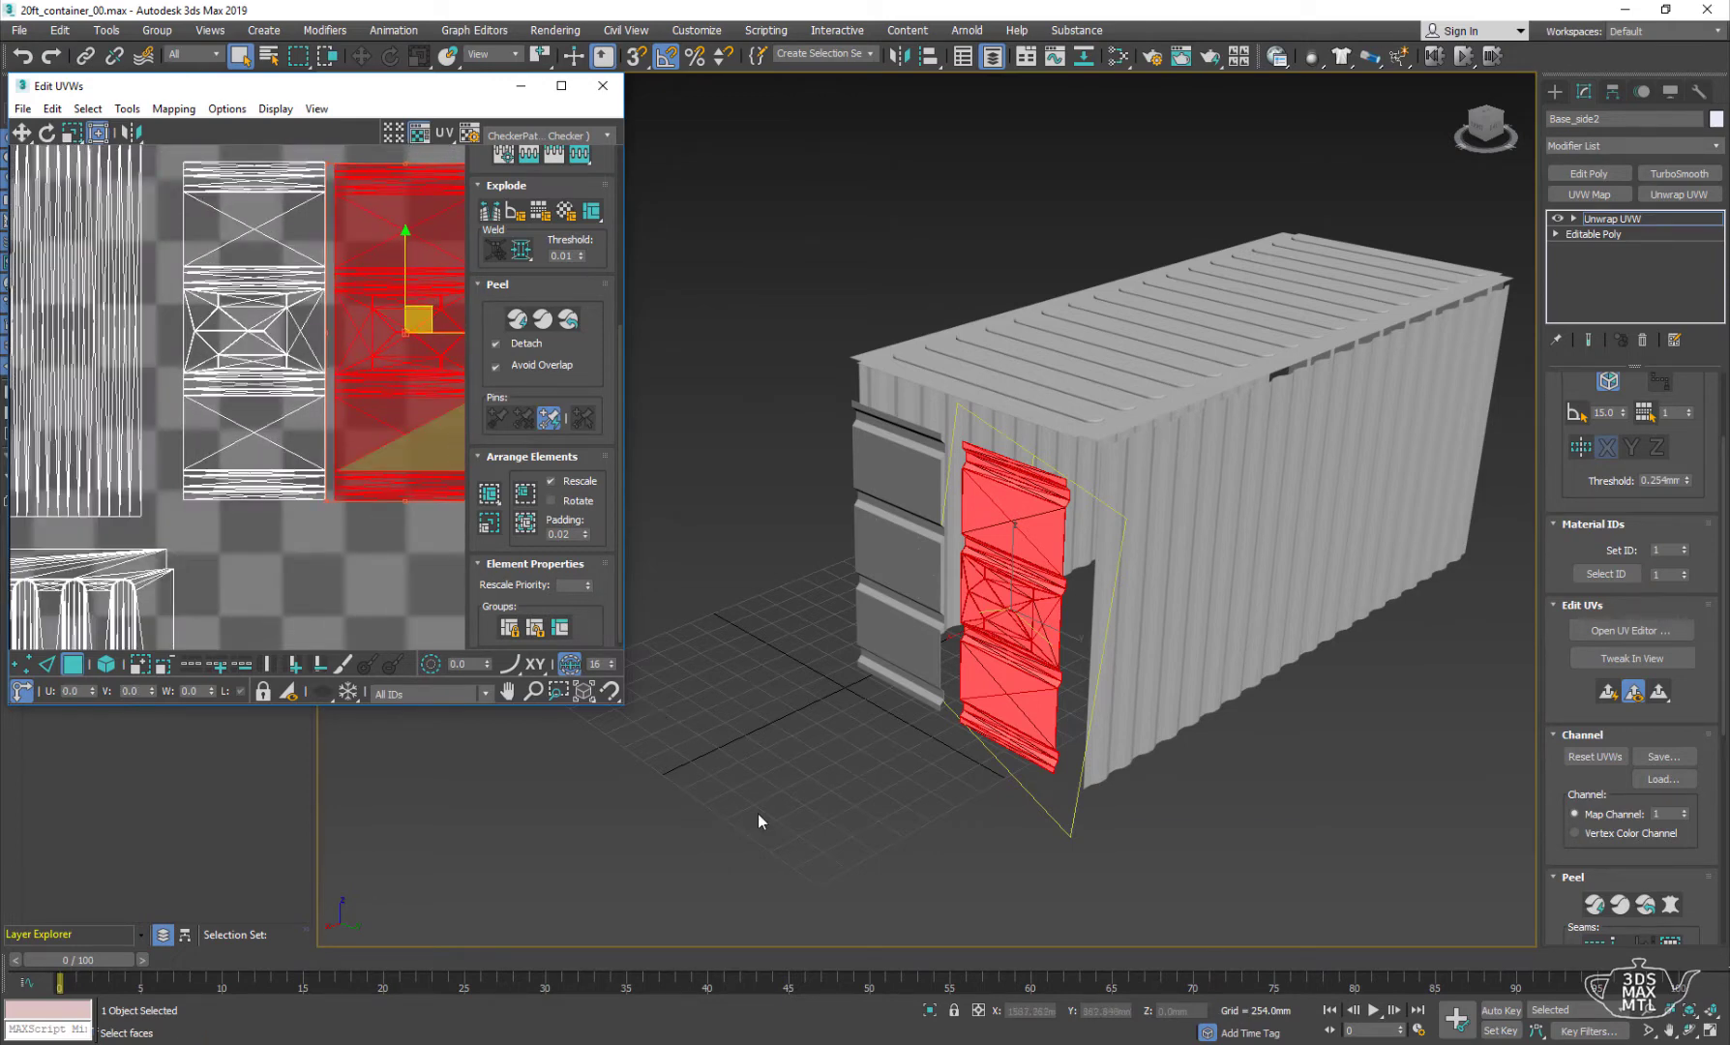
{"action": "scroll", "coordinate": [94, 530], "scroll_direction": "down", "scroll_amount": 2}
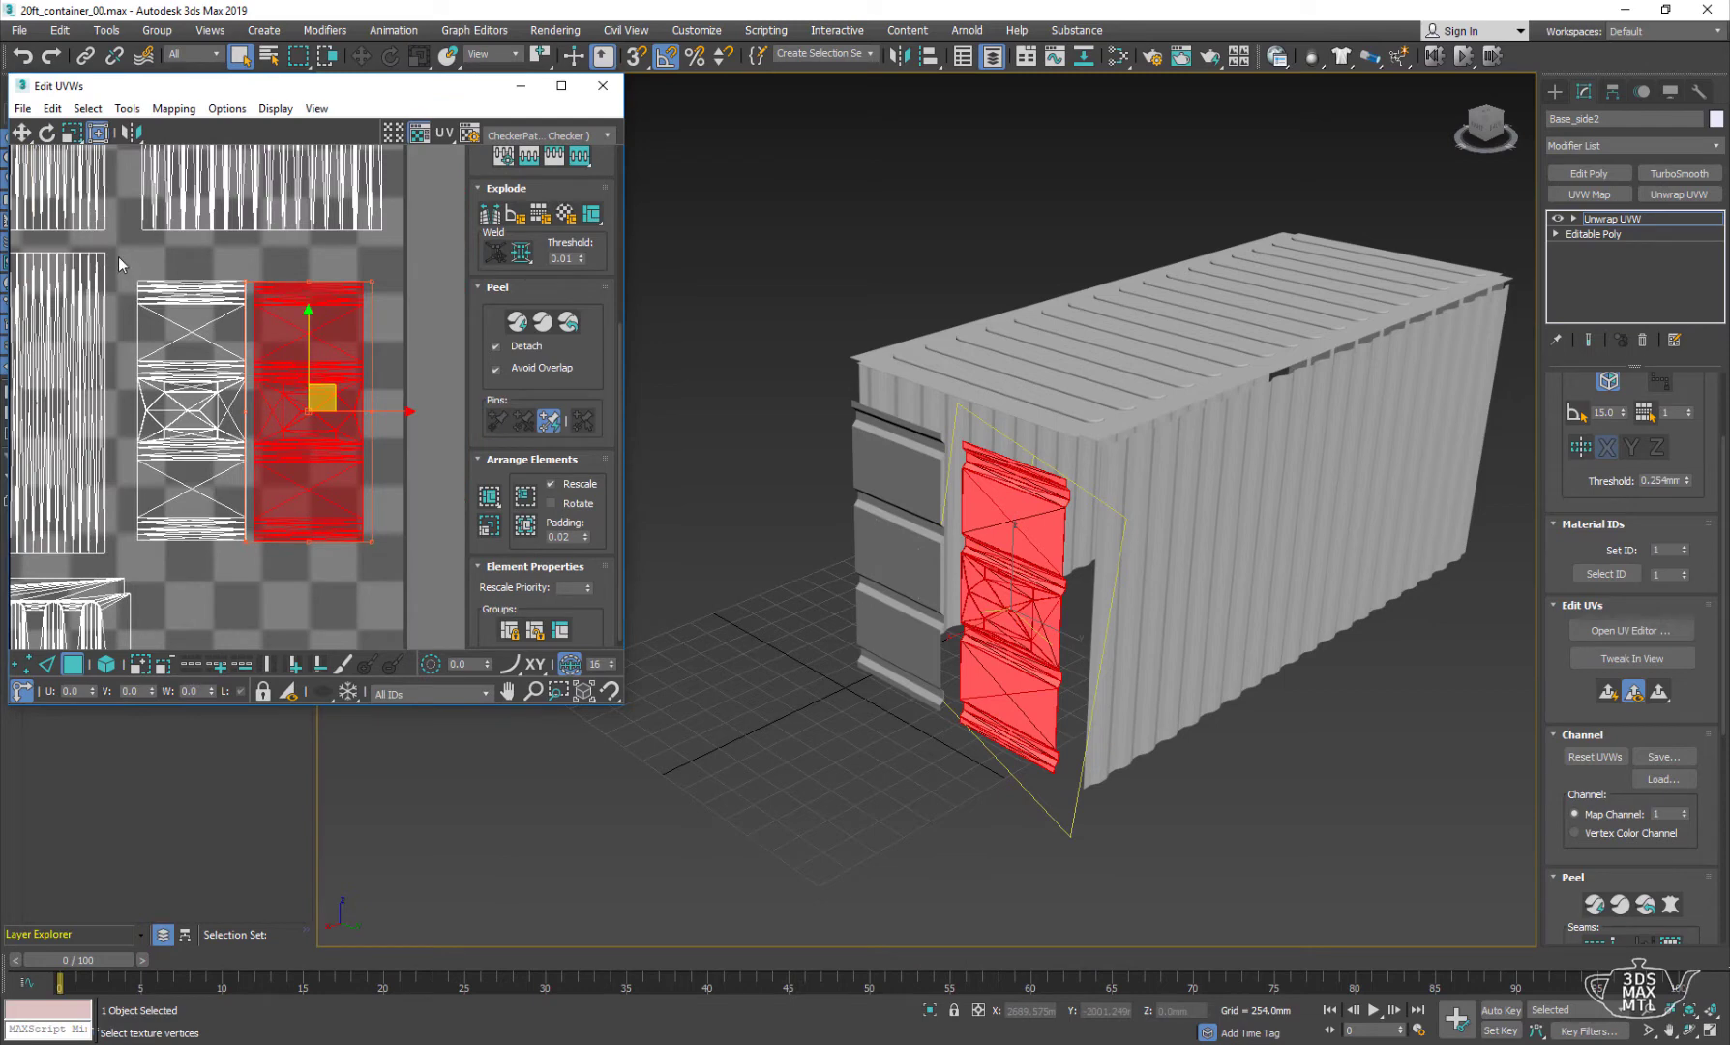
{"action": "left_click_drag", "start_coordinate": [398, 557], "coordinate": [397, 555]}
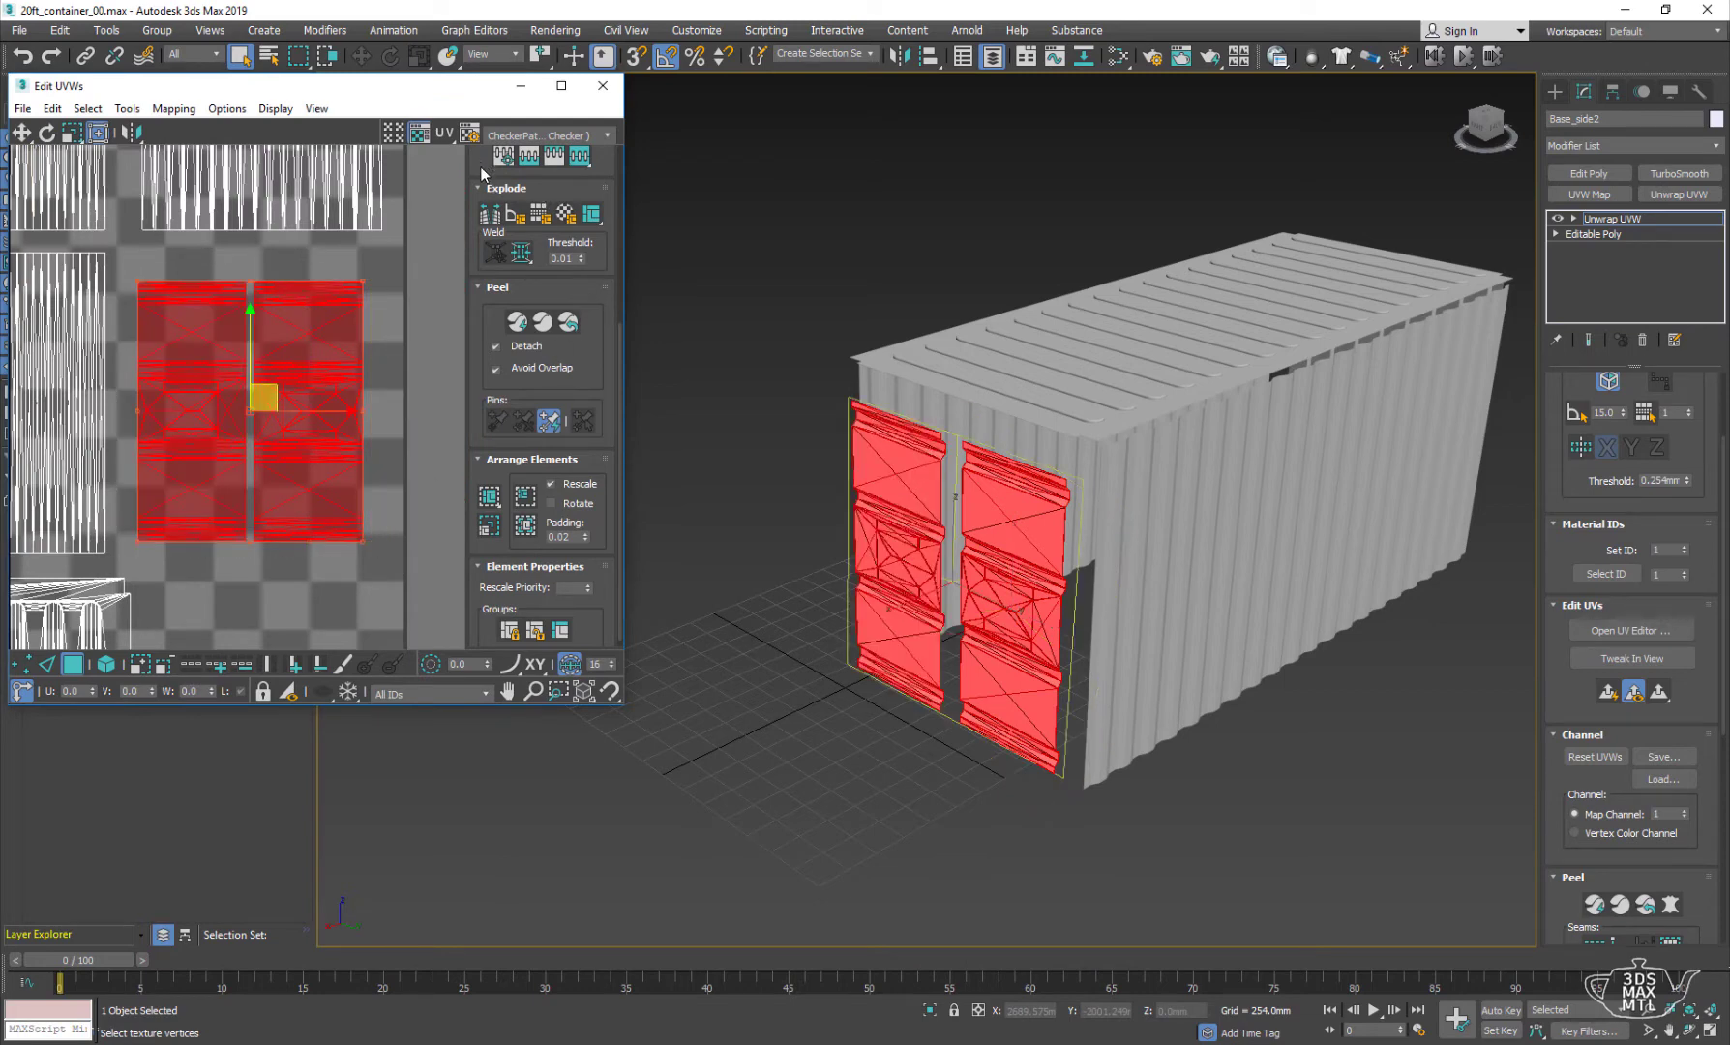
{"action": "scroll", "coordinate": [475, 254], "scroll_direction": "up", "scroll_amount": 5}
{"action": "left_click", "coordinate": [515, 186]}
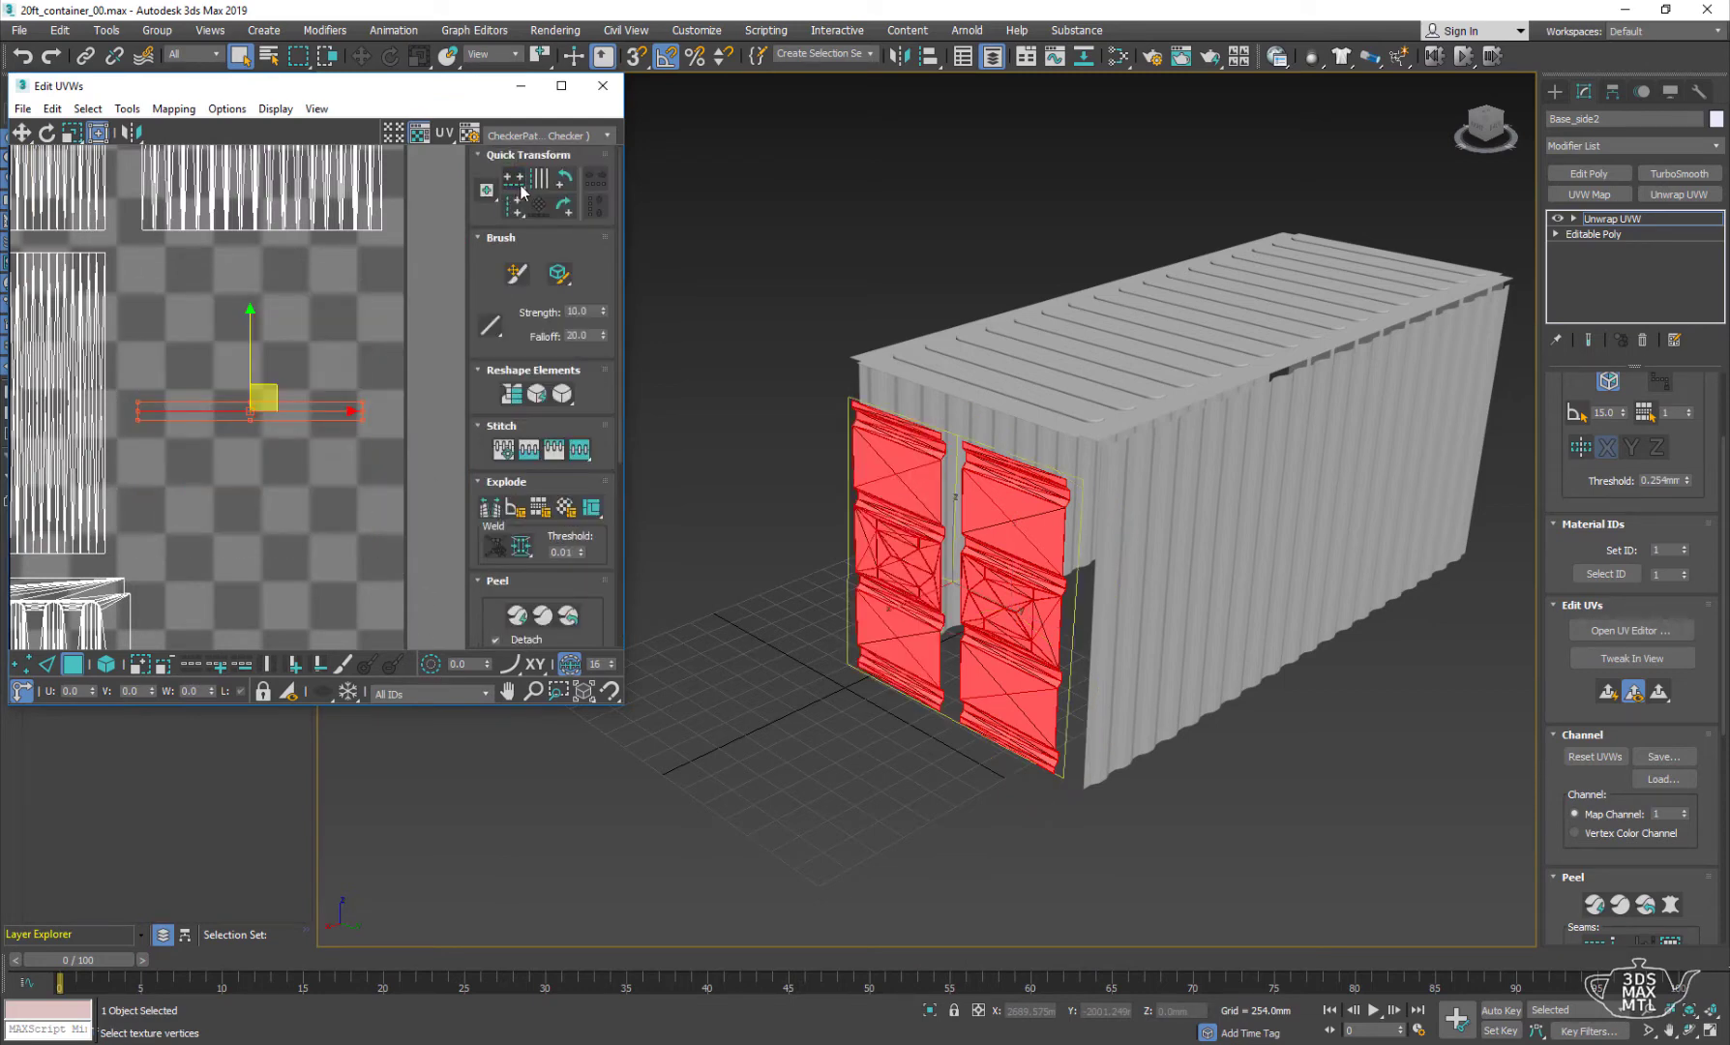
{"action": "key", "text": "ctrl+z"}
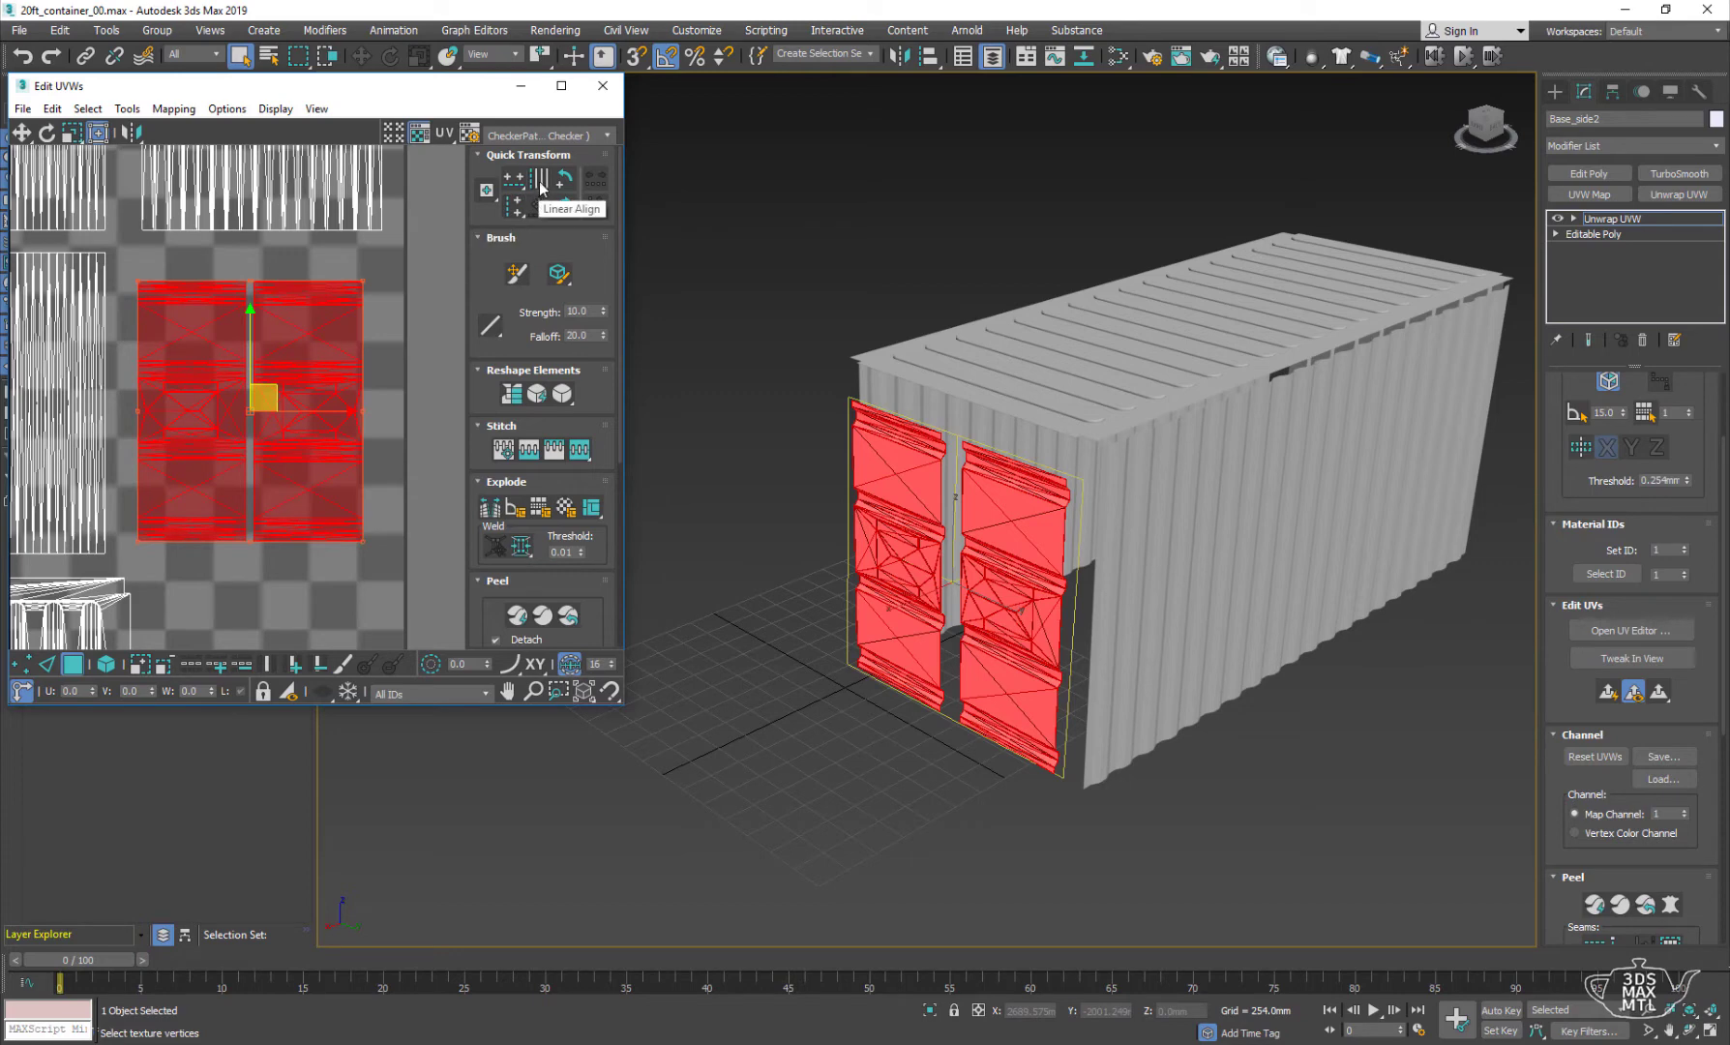
- Deselect the UVs, frame the whole layout and close the UV editor
{"action": "left_click", "coordinate": [422, 337]}
{"action": "scroll", "coordinate": [423, 337], "scroll_direction": "down", "scroll_amount": 3}
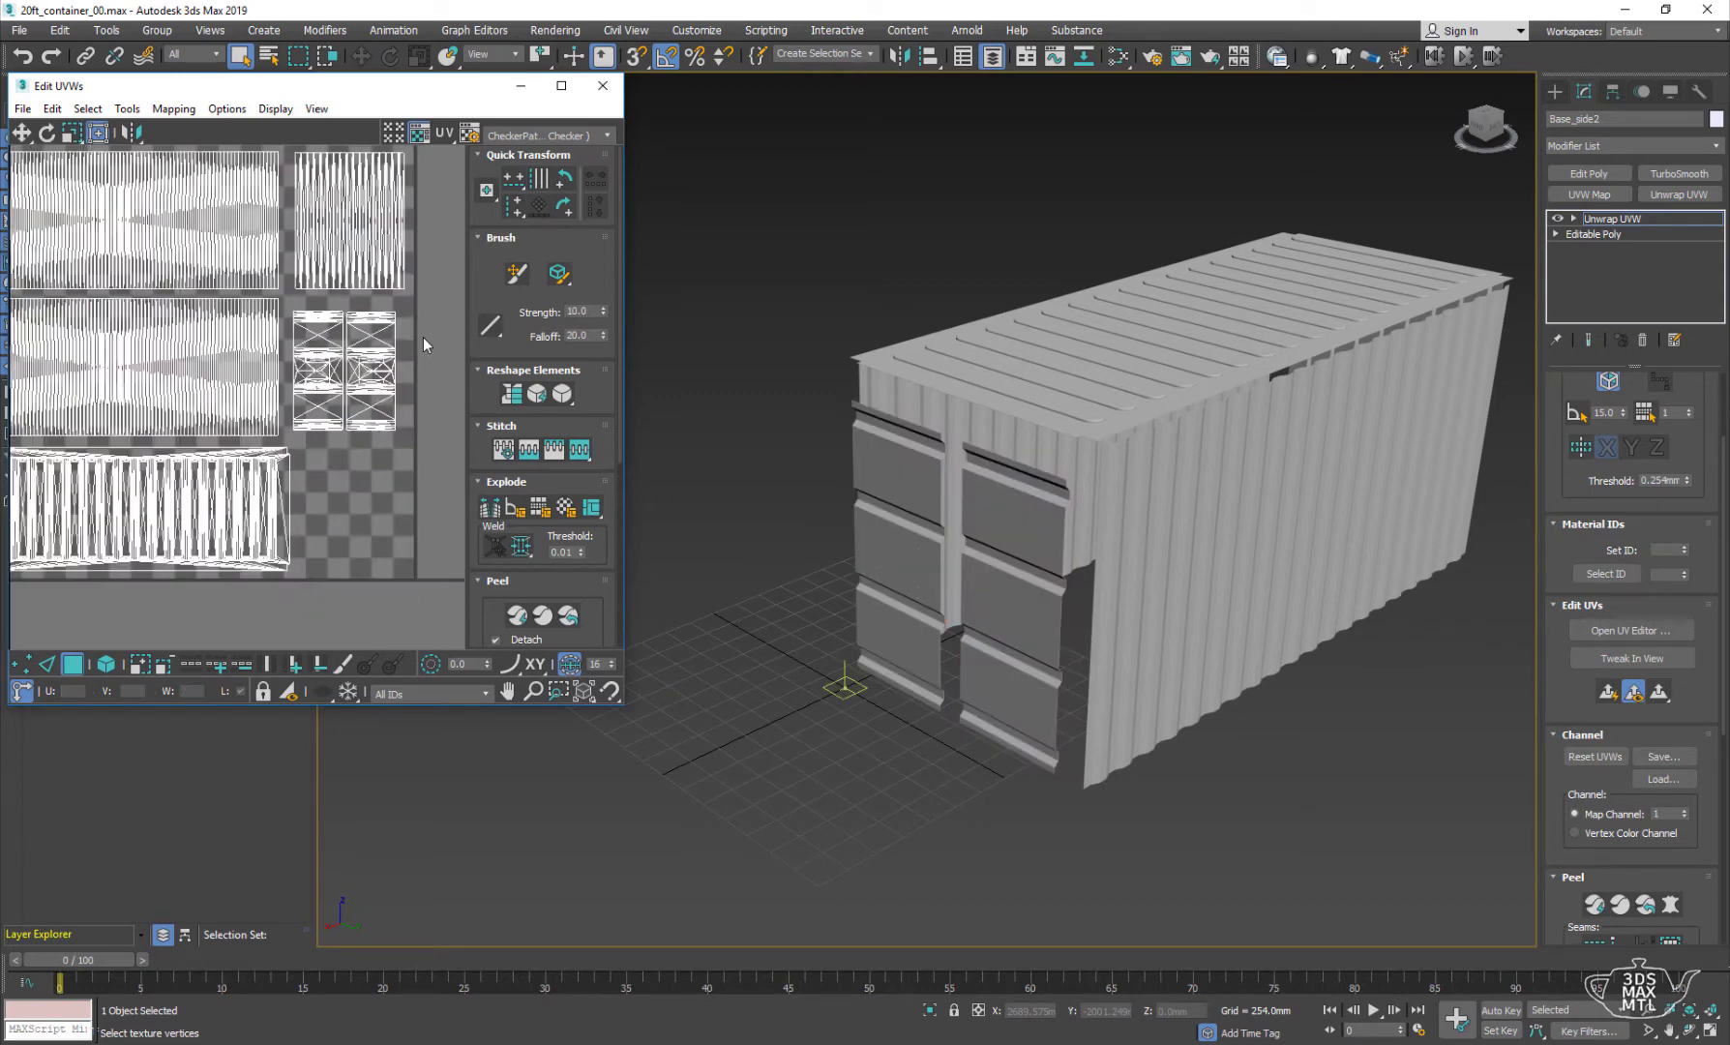
{"action": "middle_click_drag", "start_coordinate": [422, 337], "coordinate": [480, 356]}
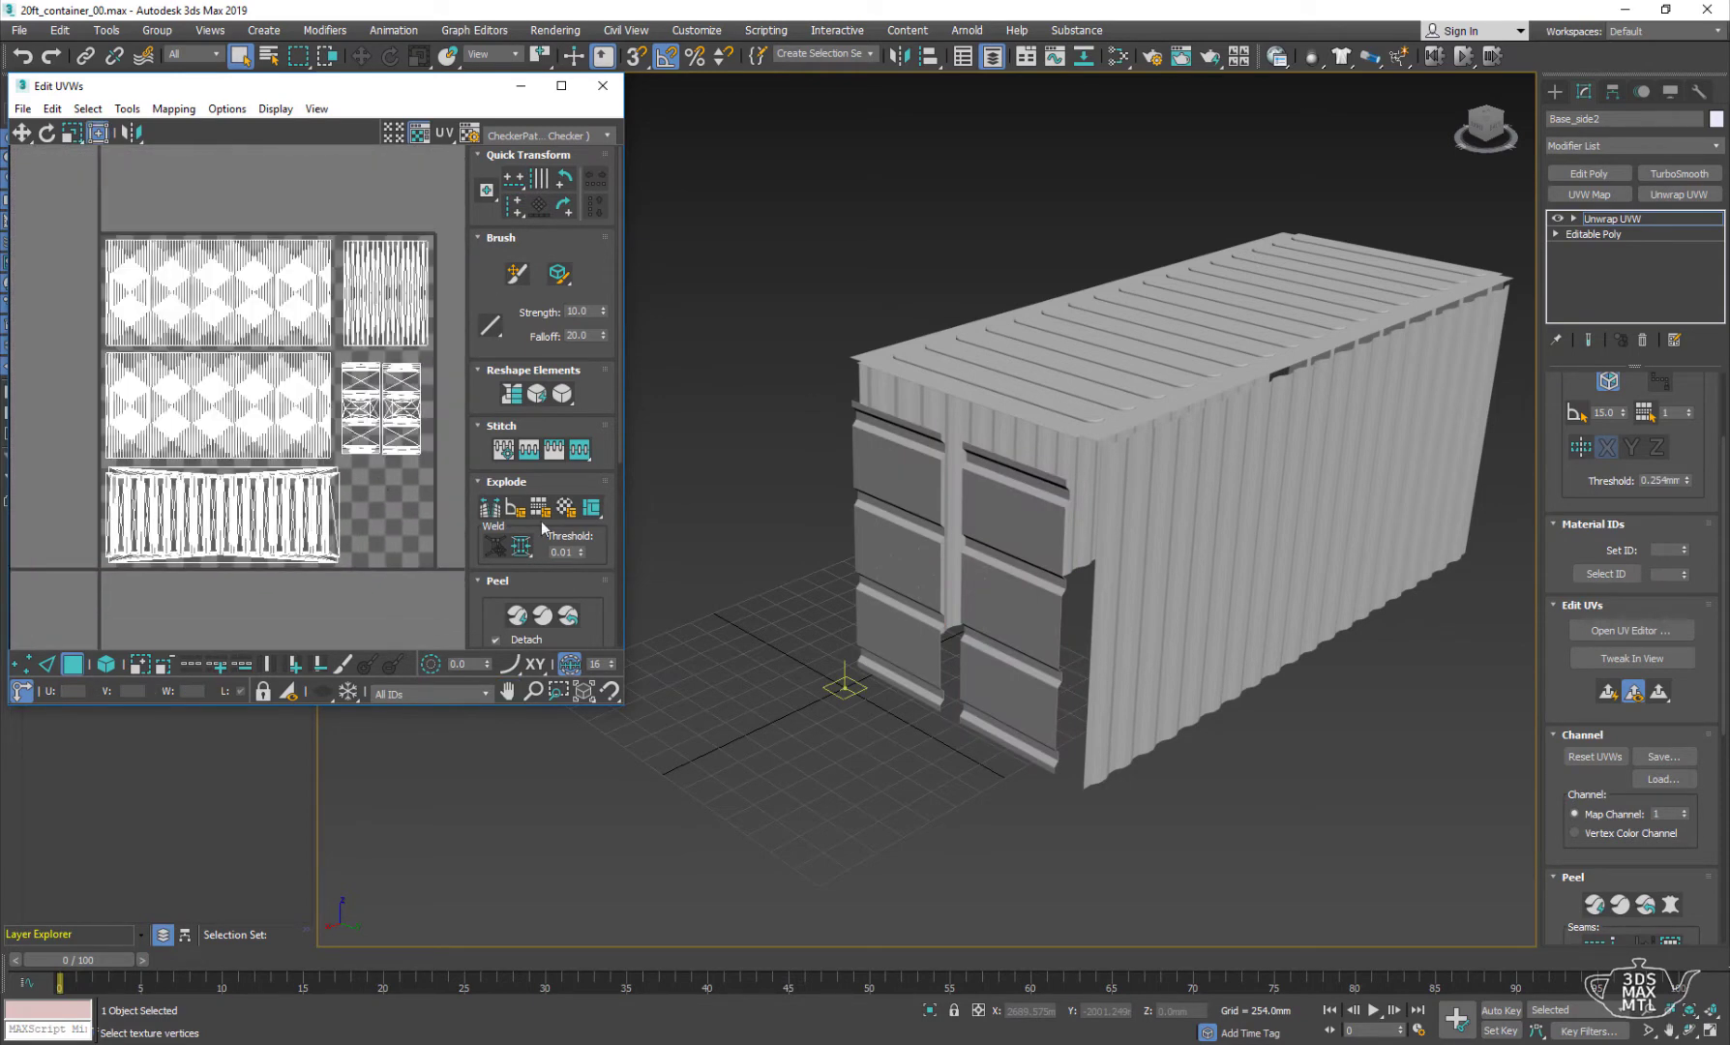
{"action": "left_click", "coordinate": [602, 85]}
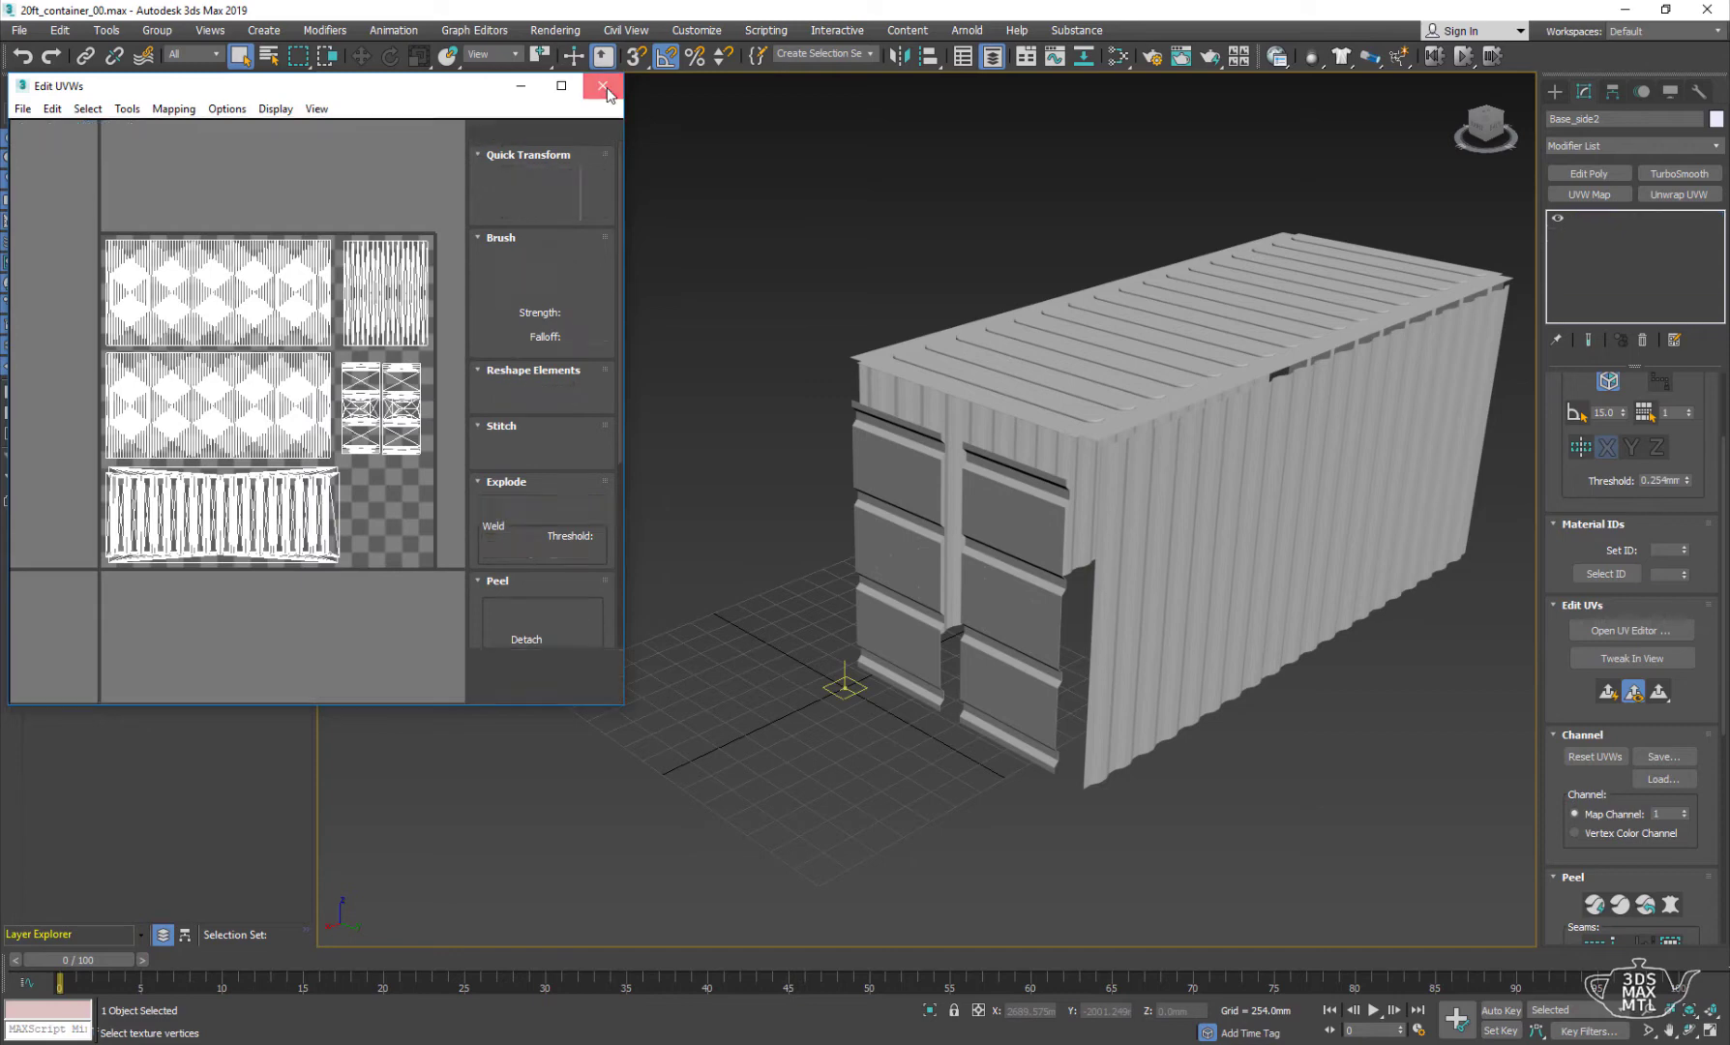
- Unhide Container_structure and hide the Base_side2 shell
{"action": "left_click", "coordinate": [1554, 91]}
{"action": "middle_click_drag", "start_coordinate": [1177, 173], "coordinate": [1126, 344], "text": "alt"}
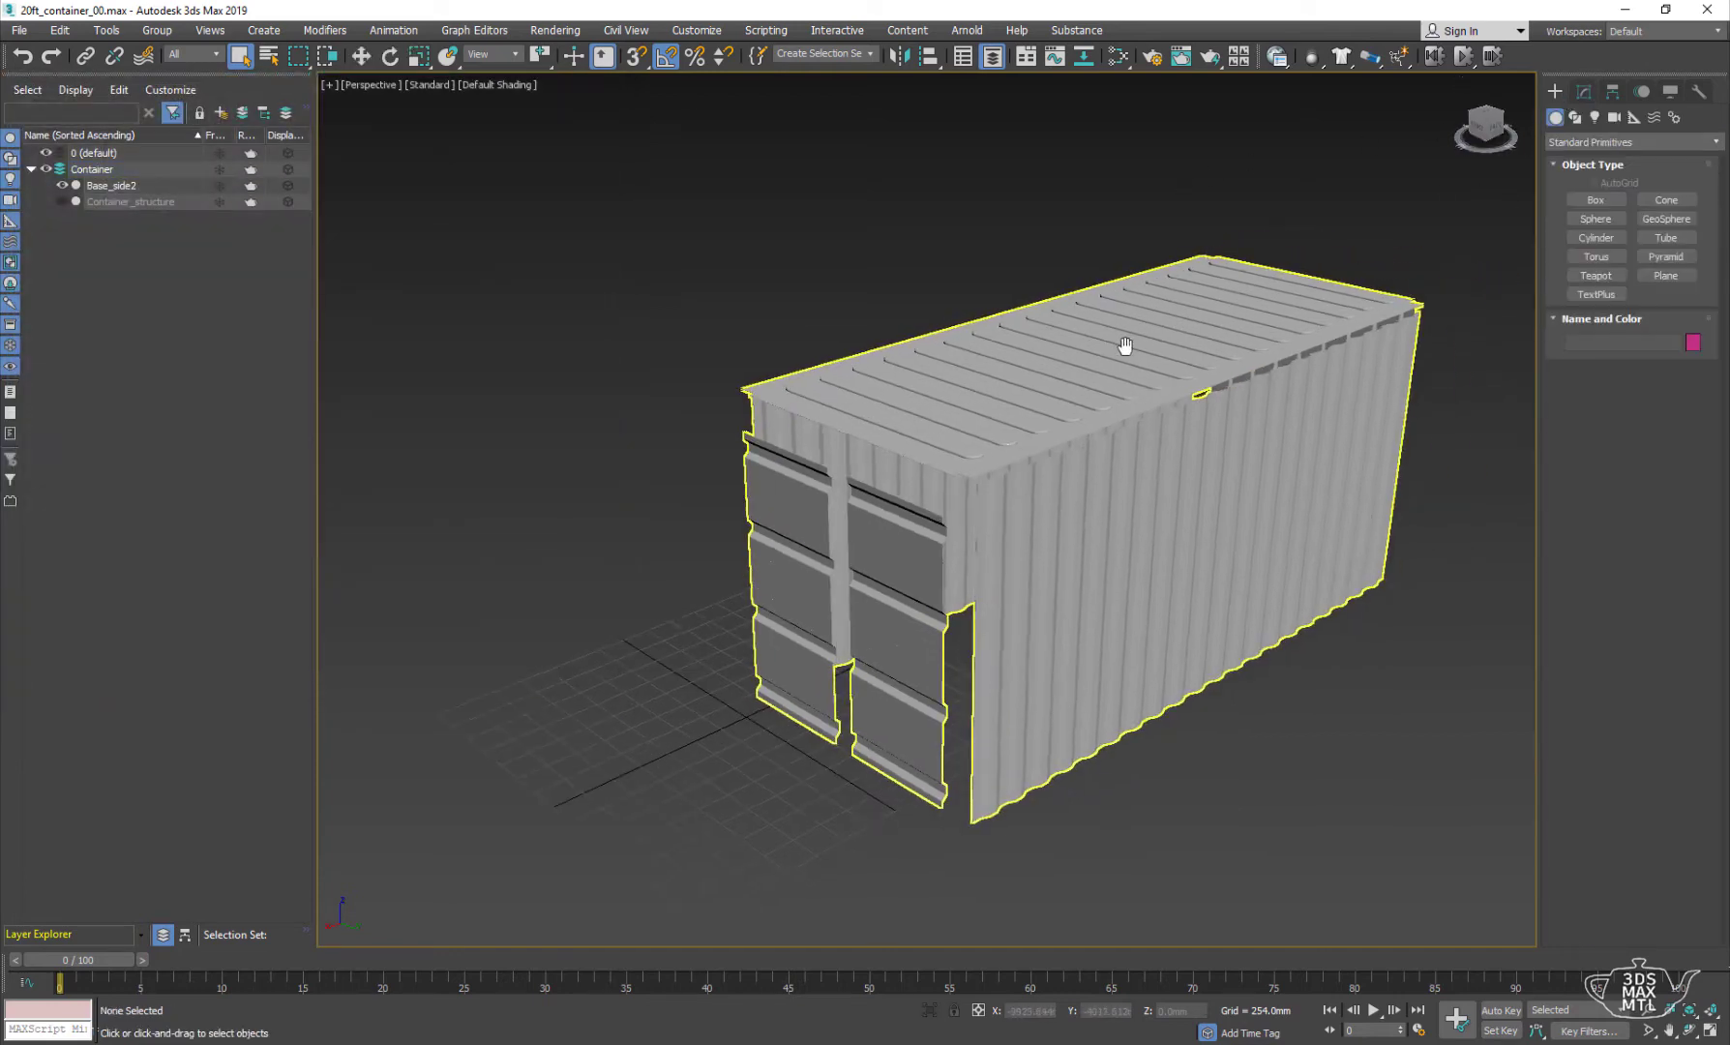
{"action": "left_click", "coordinate": [62, 201]}
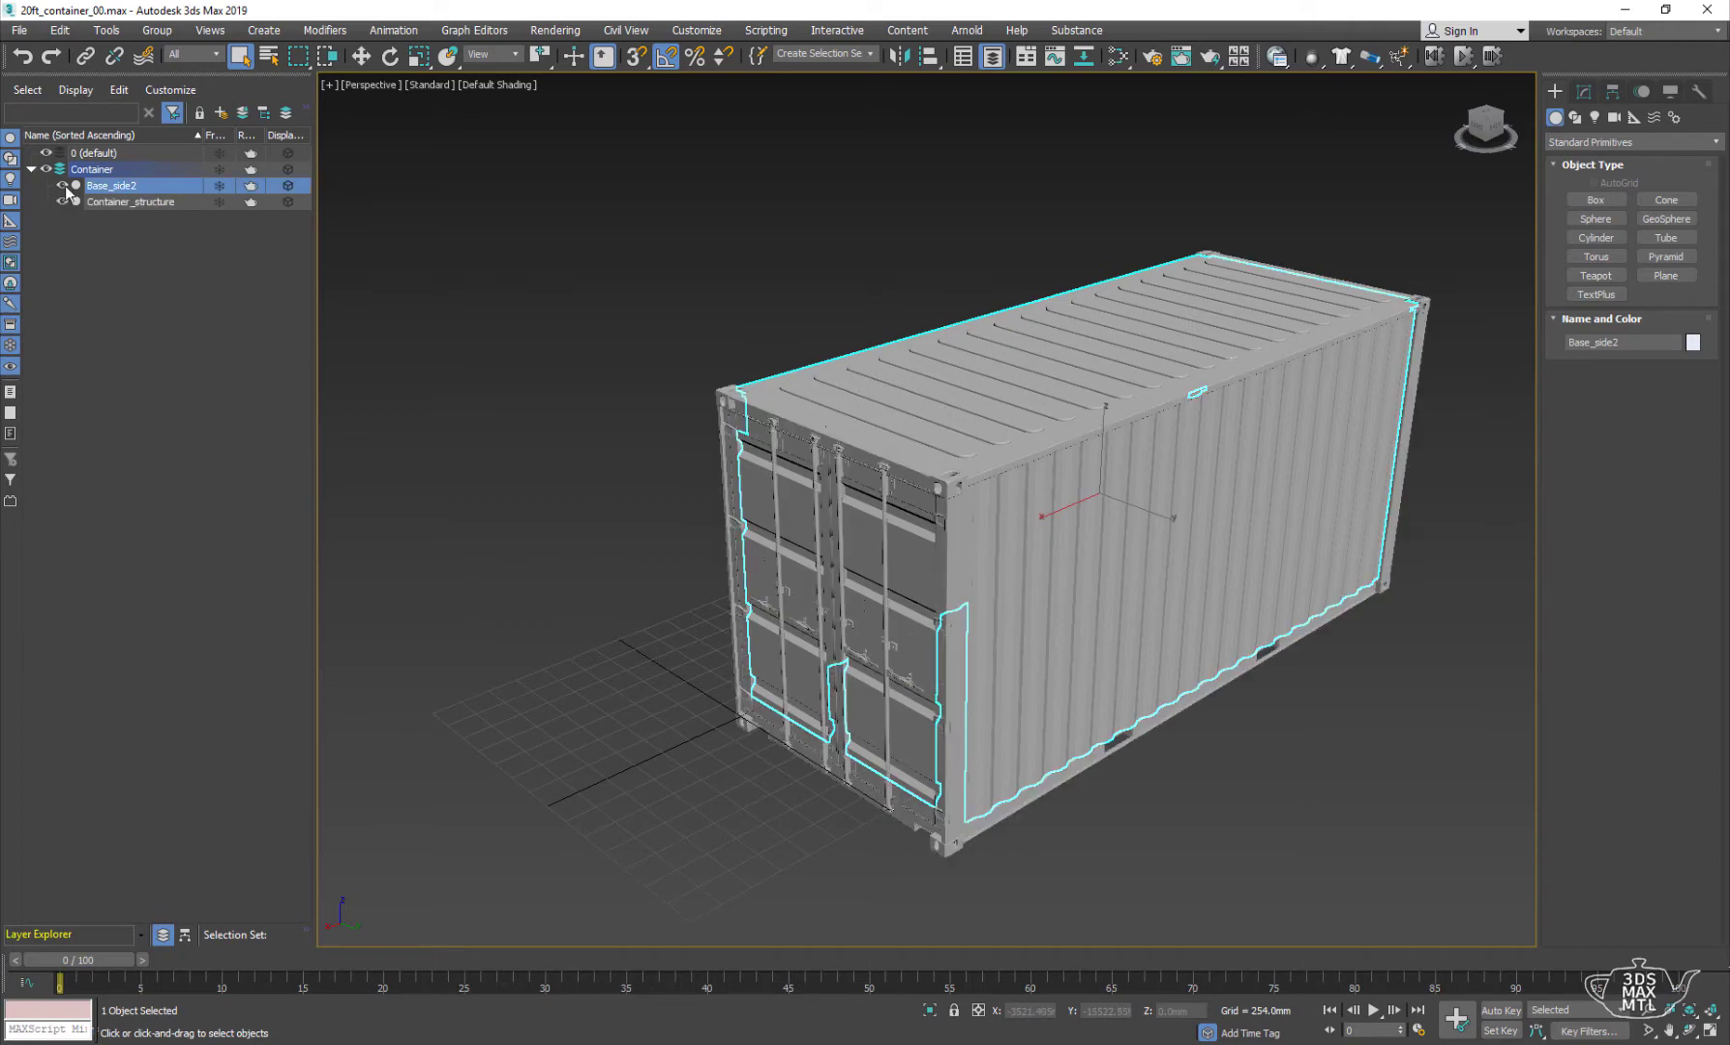
{"action": "left_click", "coordinate": [727, 392]}
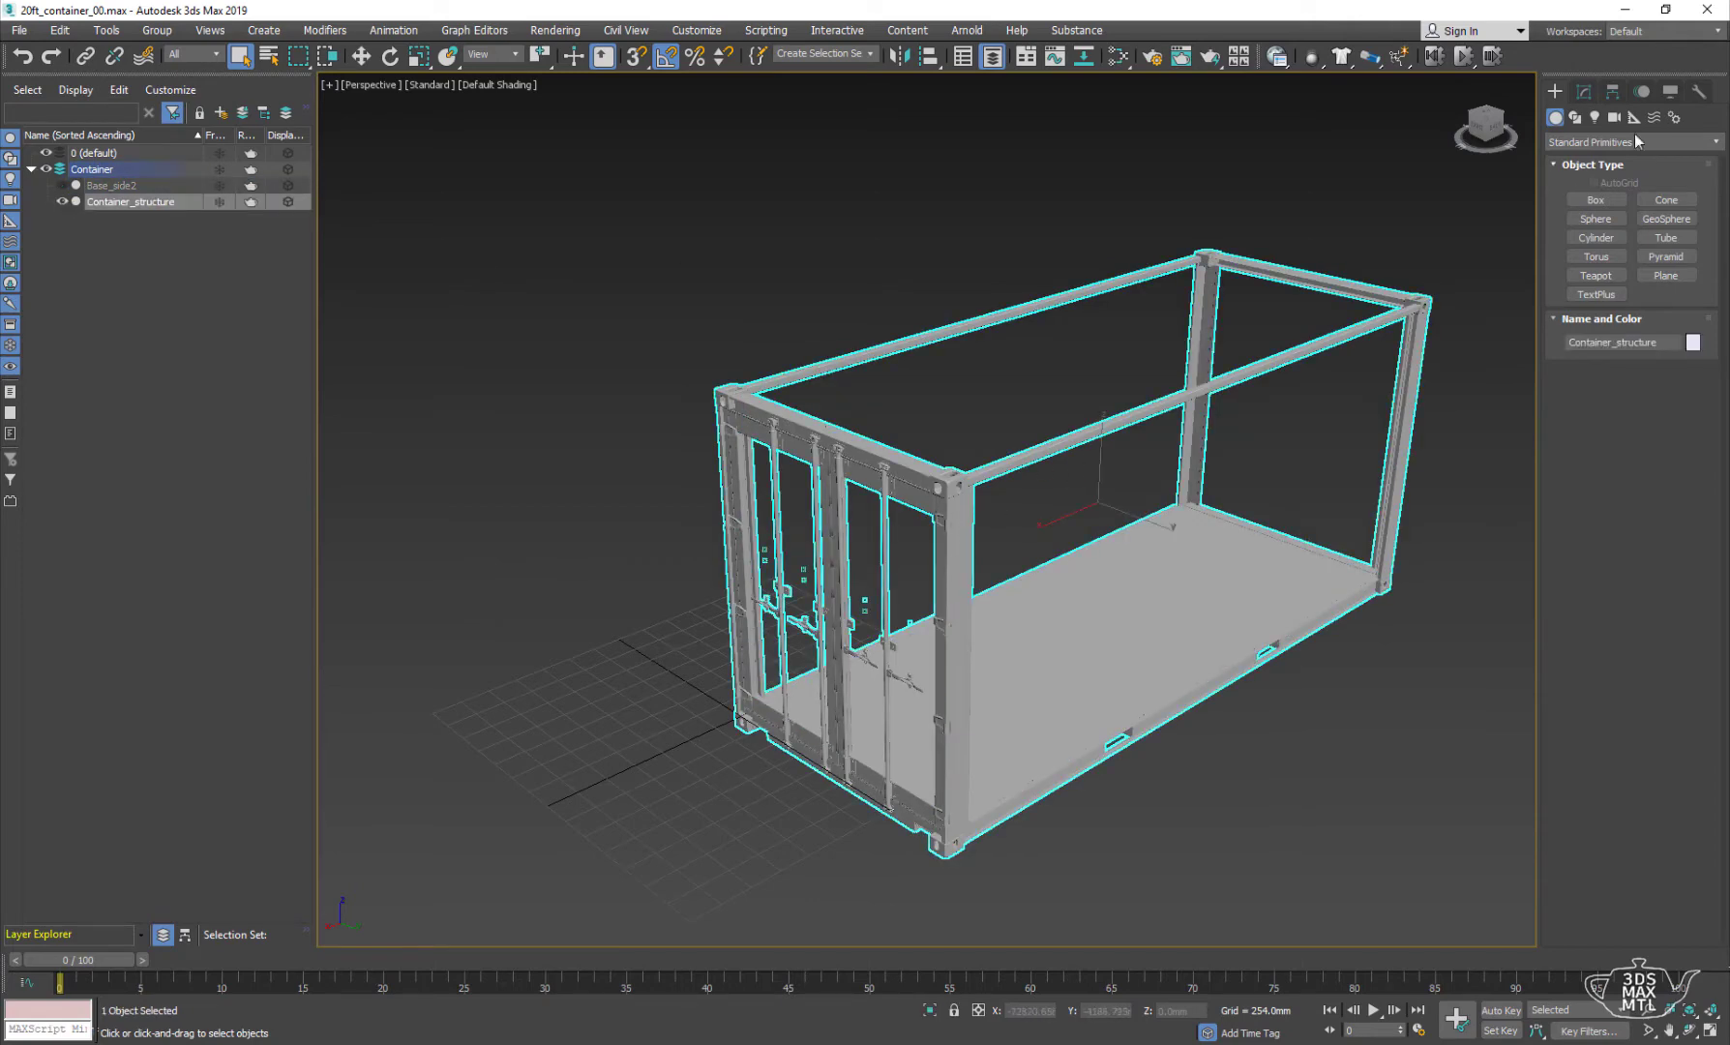
- Add Unwrap UVW to the frame and planar-project all its faces
{"action": "left_click", "coordinate": [1582, 91]}
{"action": "key", "text": "w"}
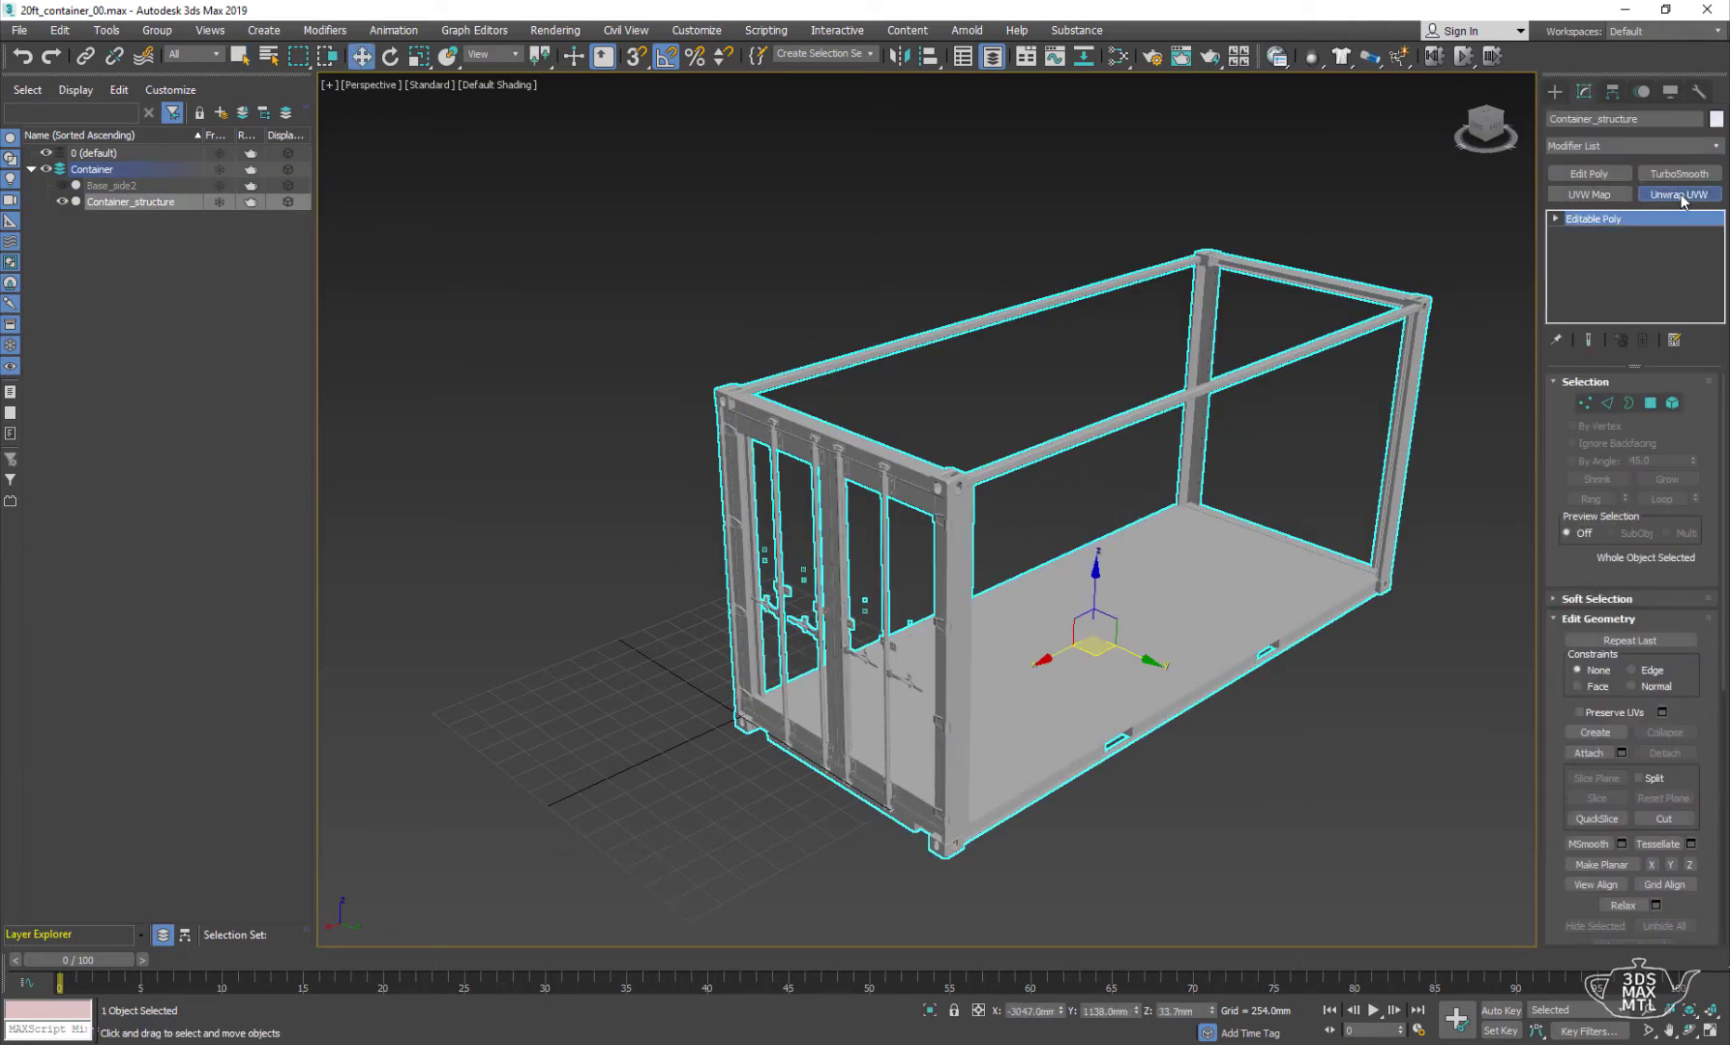
{"action": "left_click", "coordinate": [1680, 194]}
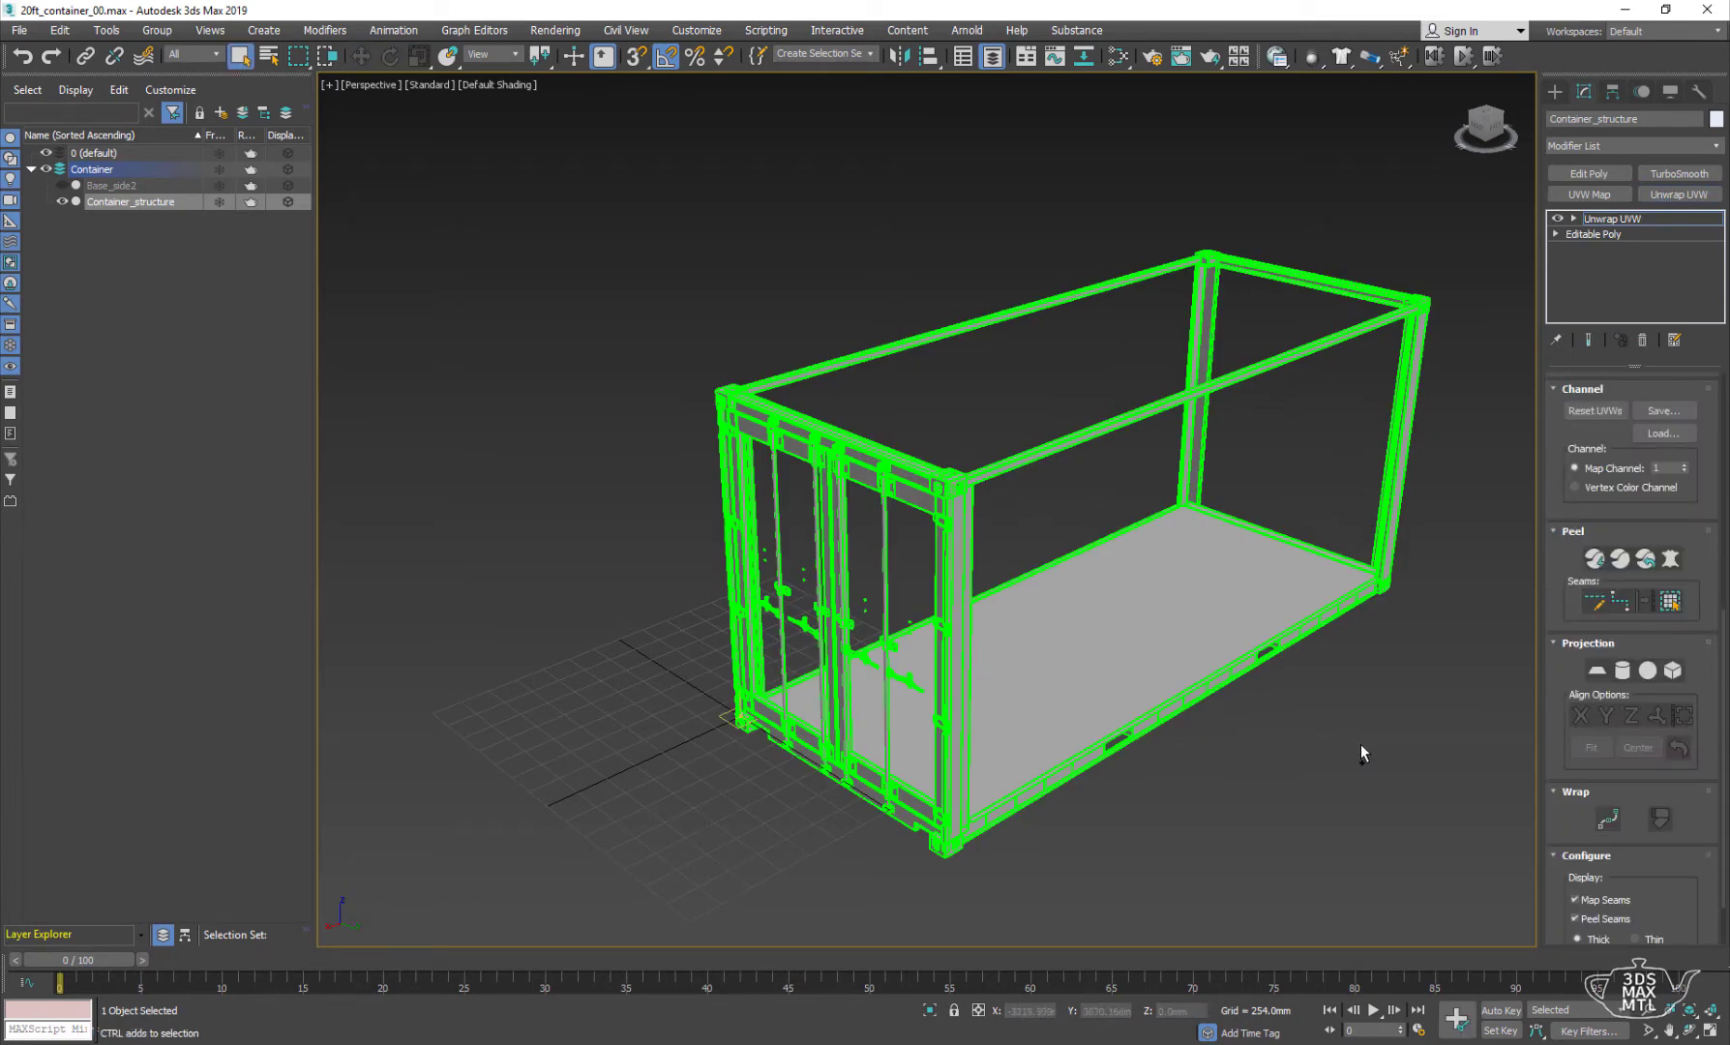
{"action": "key", "text": "ctrl+a"}
{"action": "left_click", "coordinate": [1605, 675]}
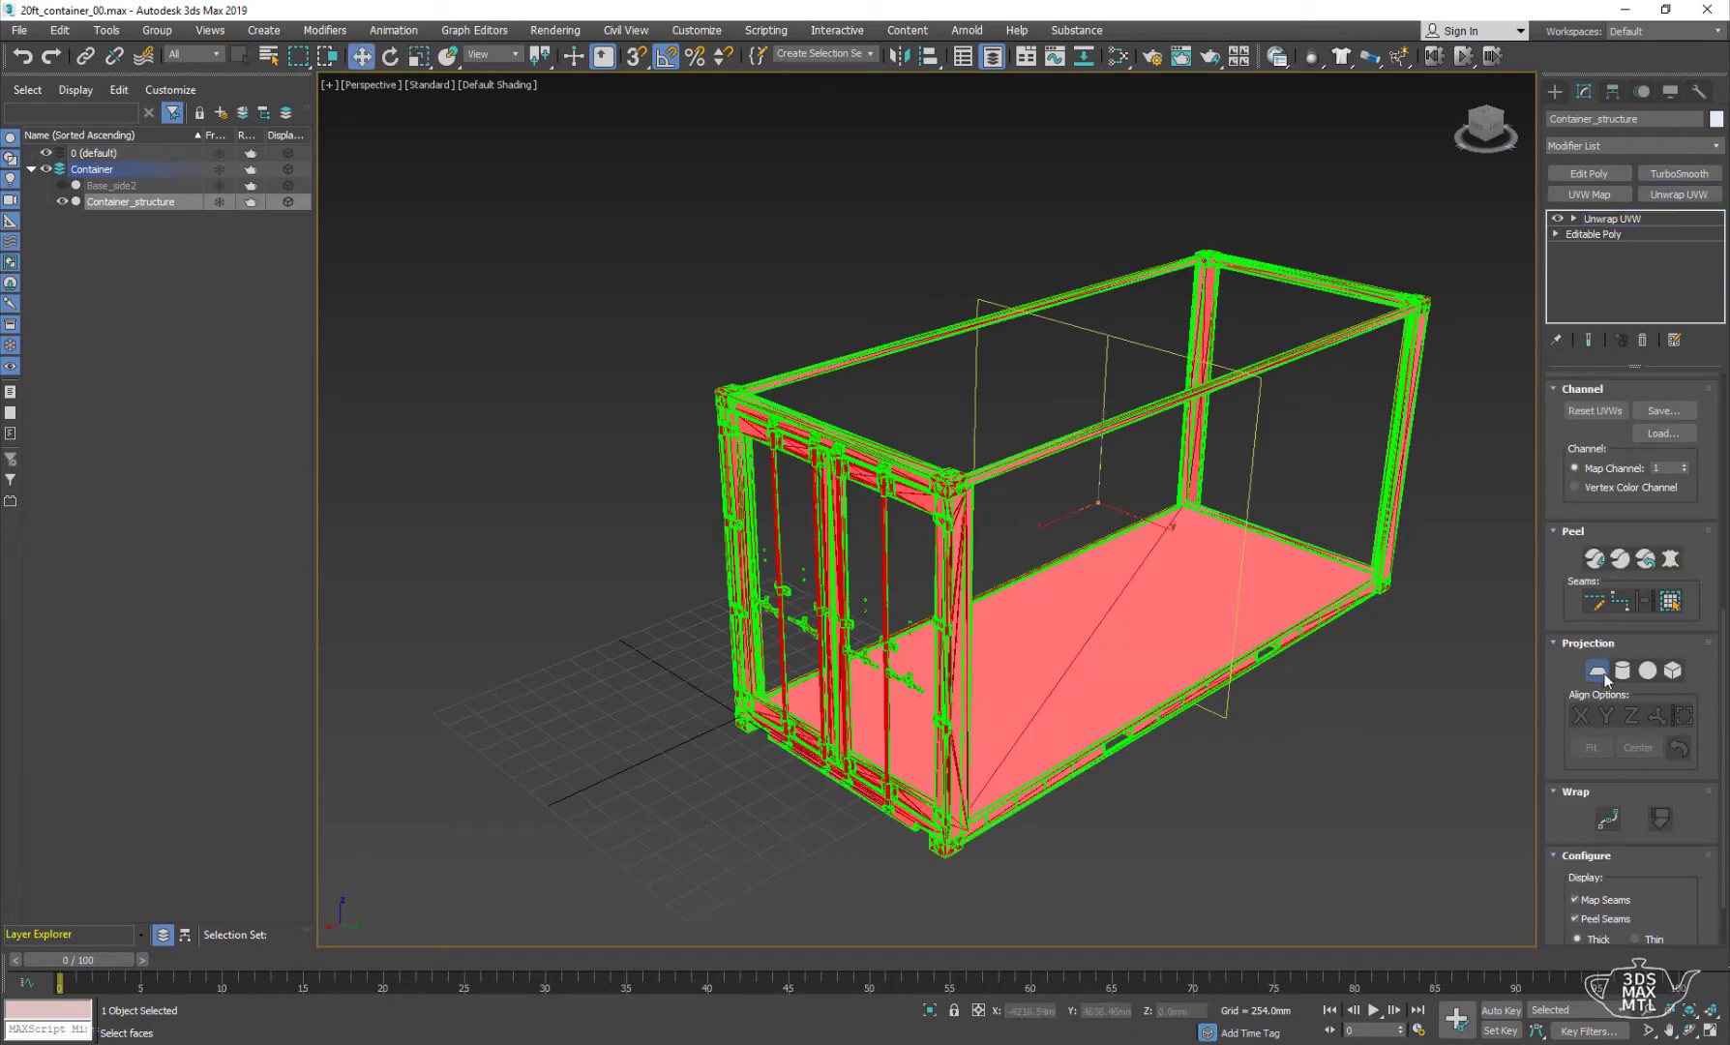
{"action": "scroll", "coordinate": [1561, 465], "scroll_direction": "up", "scroll_amount": 5}
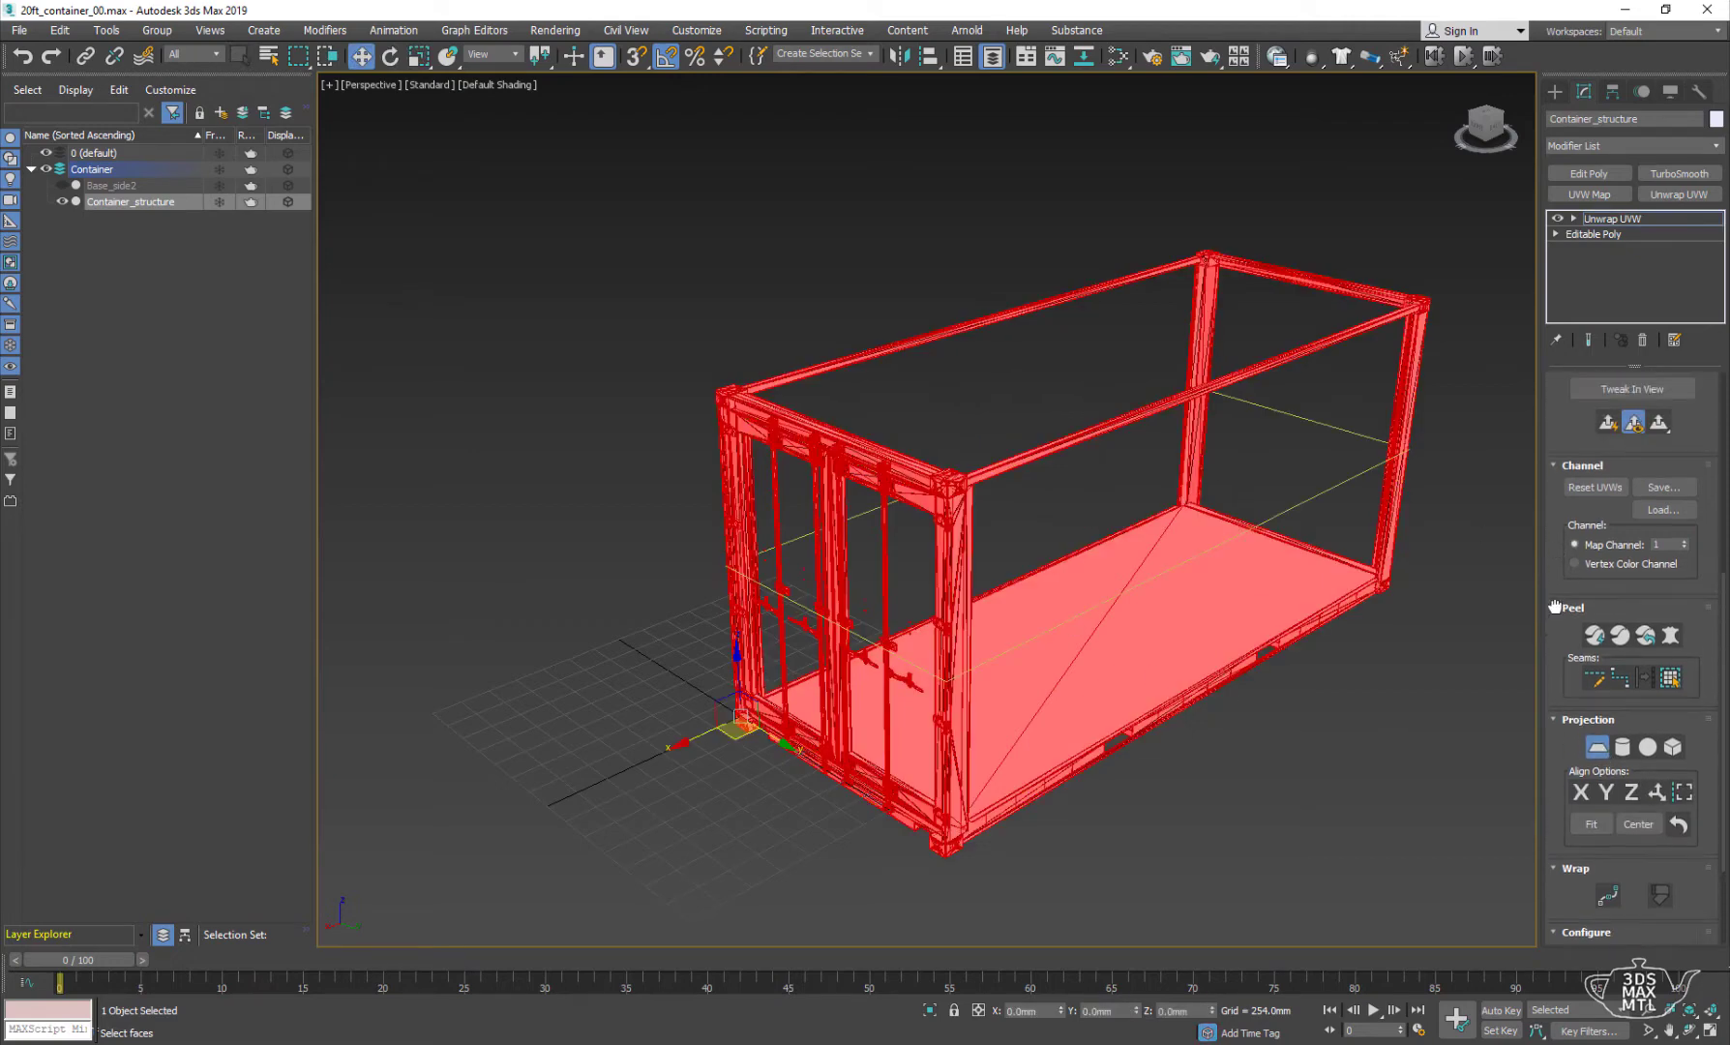
{"action": "left_click", "coordinate": [1618, 562]}
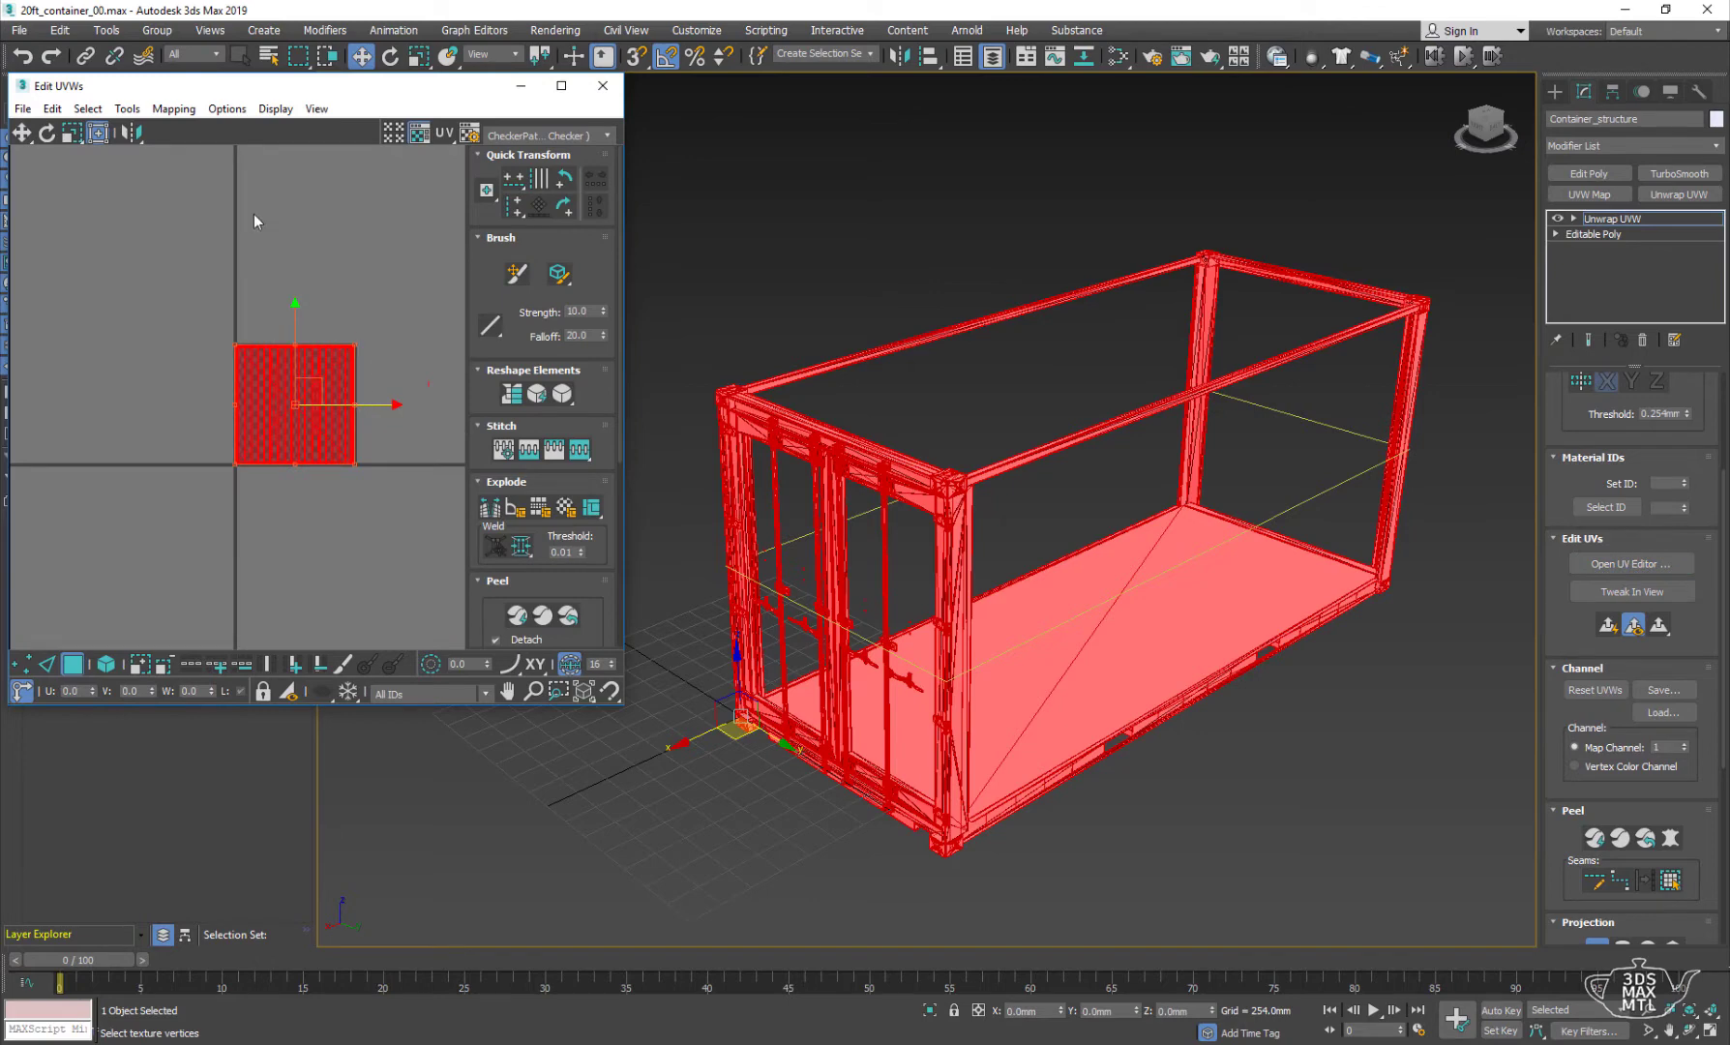
- Scale the frame's UVs down to a tiny patch
{"action": "left_click", "coordinate": [72, 135]}
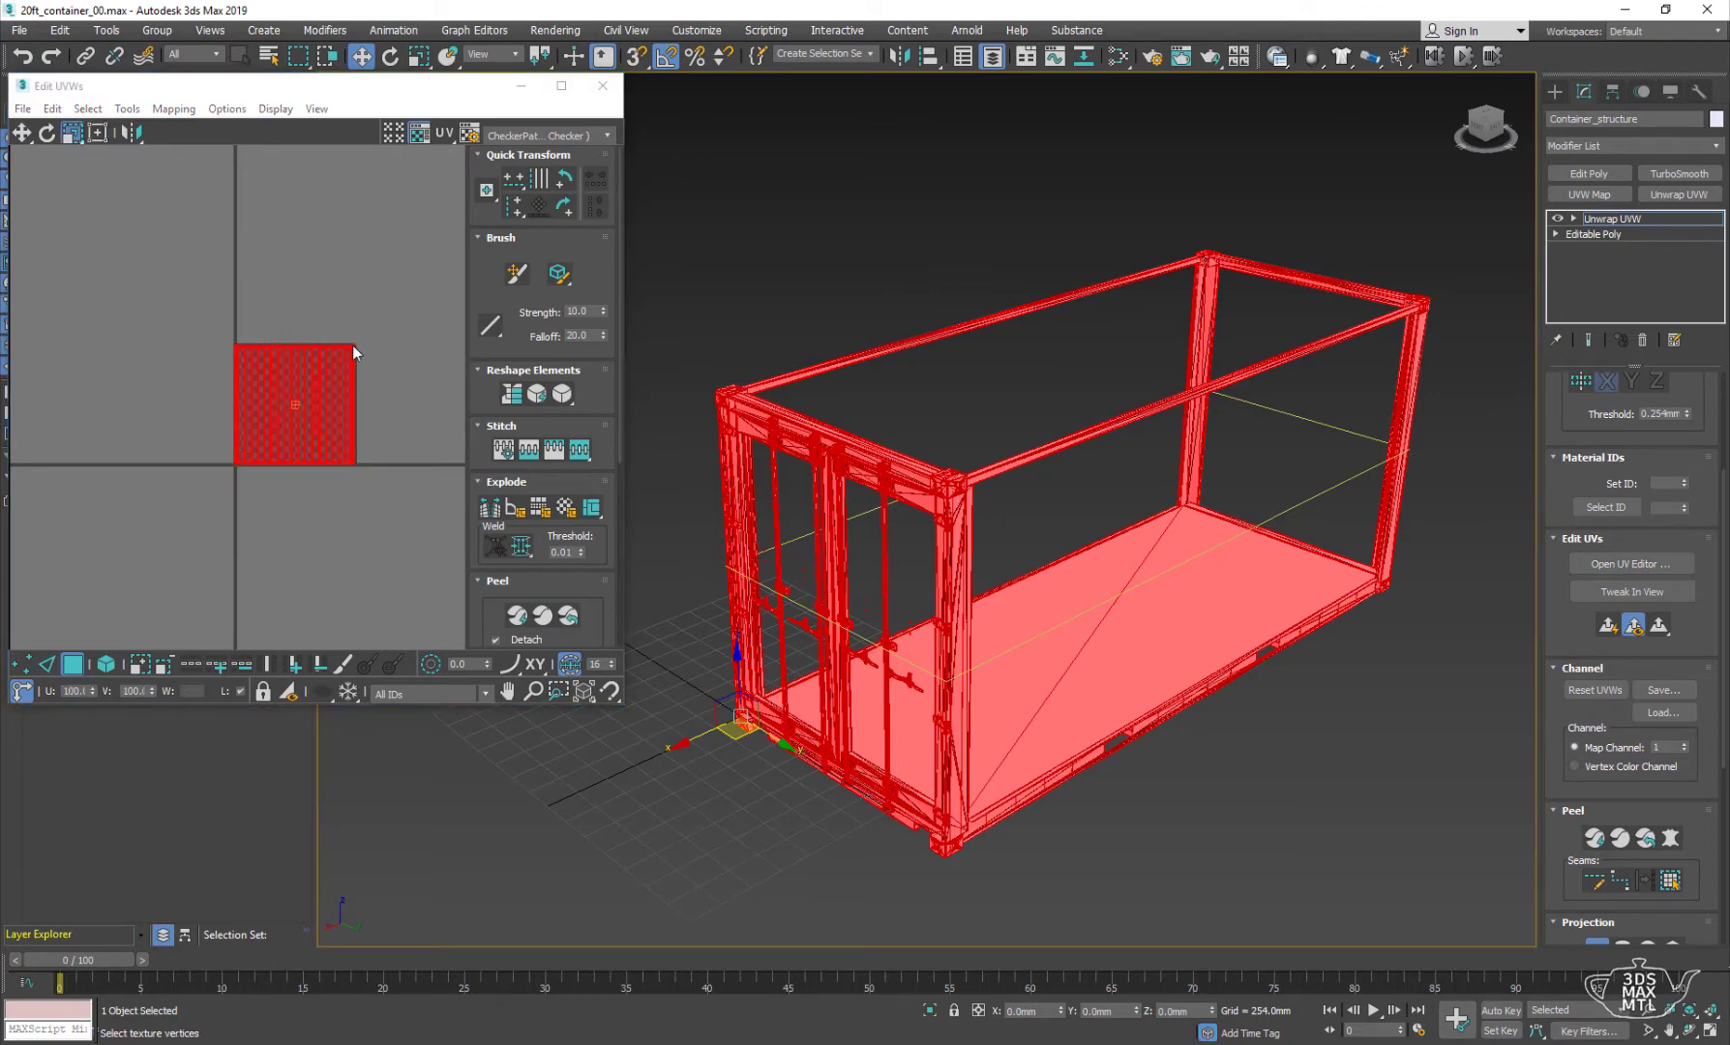
{"action": "scroll", "coordinate": [354, 344], "scroll_direction": "up", "scroll_amount": 2}
{"action": "scroll", "coordinate": [343, 360], "scroll_direction": "up", "scroll_amount": 2}
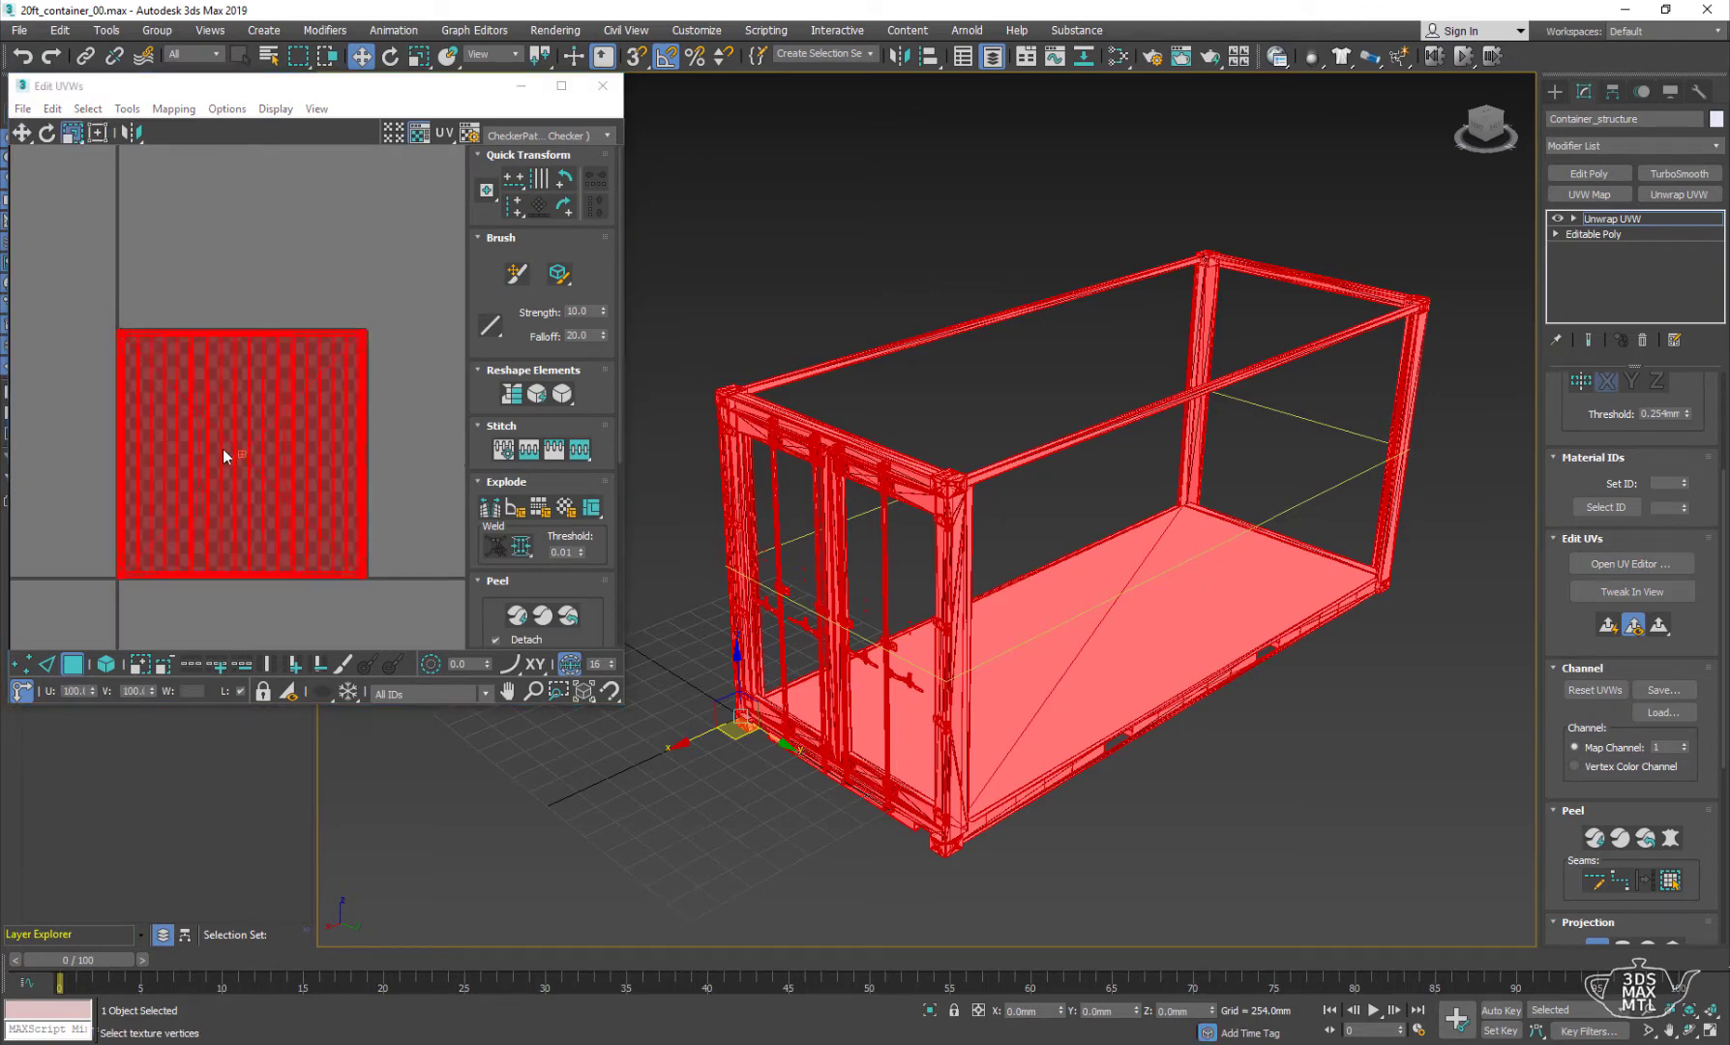
{"action": "left_click", "coordinate": [172, 393]}
{"action": "left_click_drag", "start_coordinate": [236, 443], "coordinate": [389, 654]}
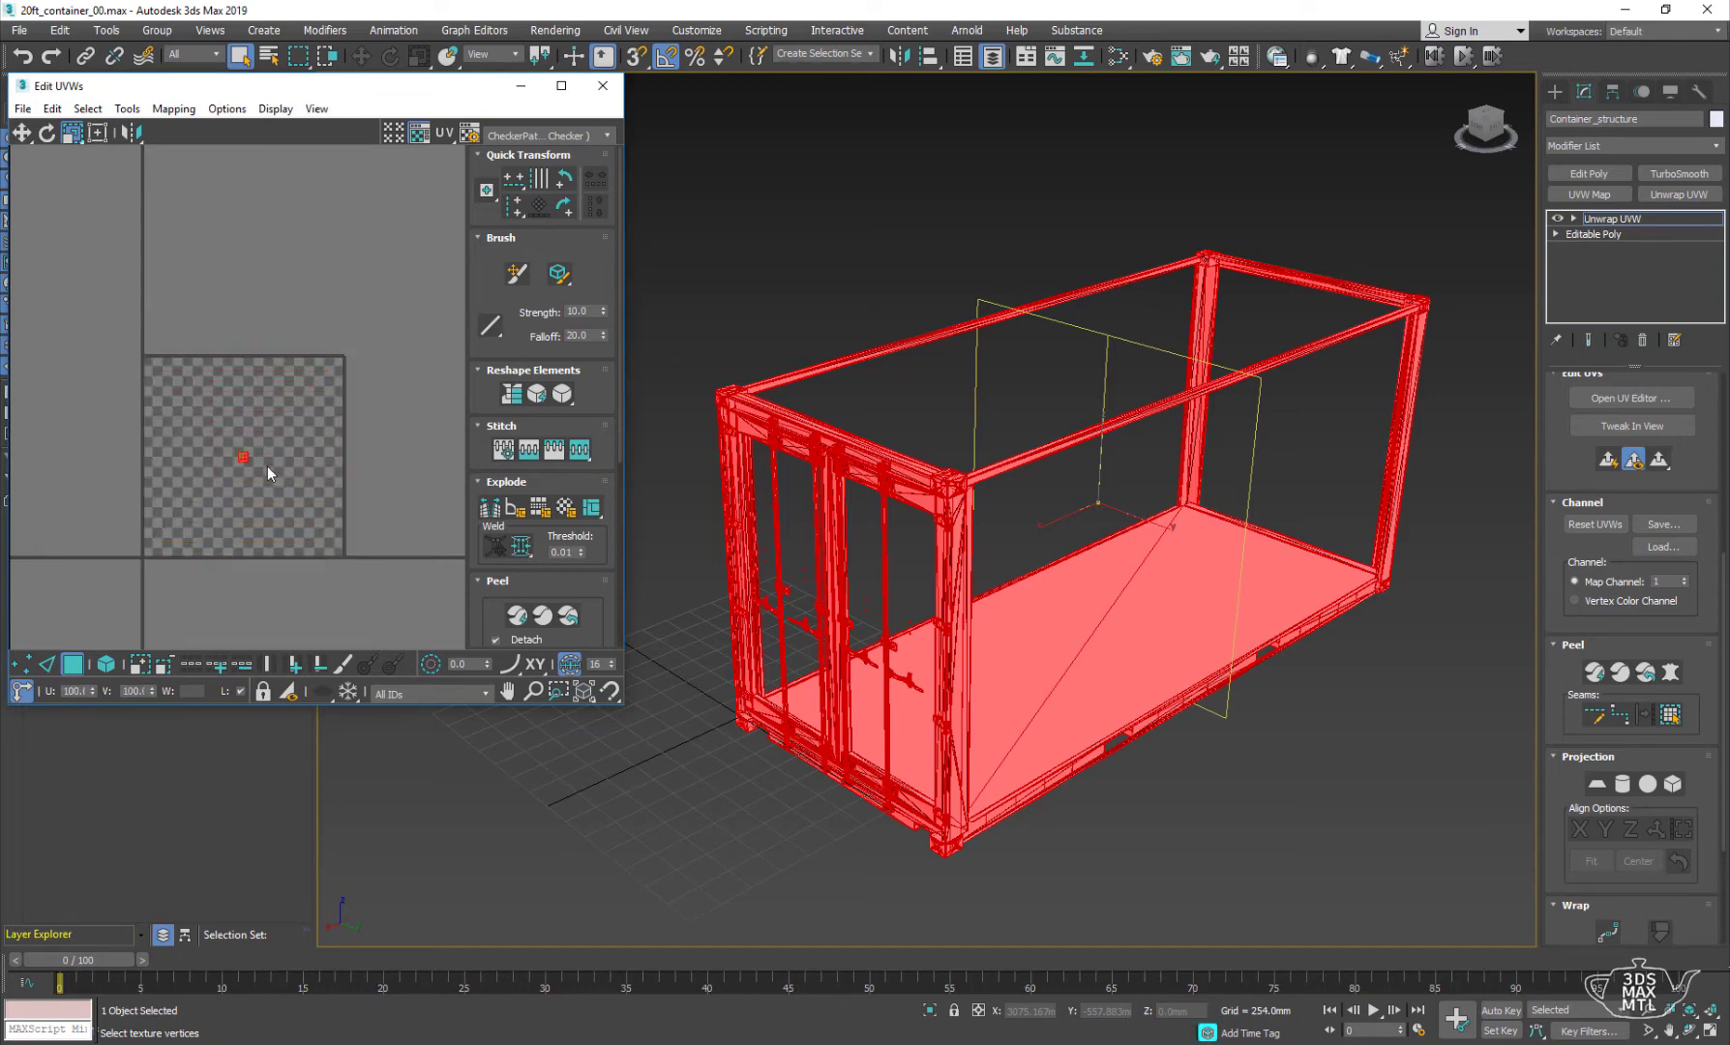
{"action": "scroll", "coordinate": [268, 466], "scroll_direction": "up", "scroll_amount": 2}
{"action": "scroll", "coordinate": [268, 465], "scroll_direction": "up", "scroll_amount": 1}
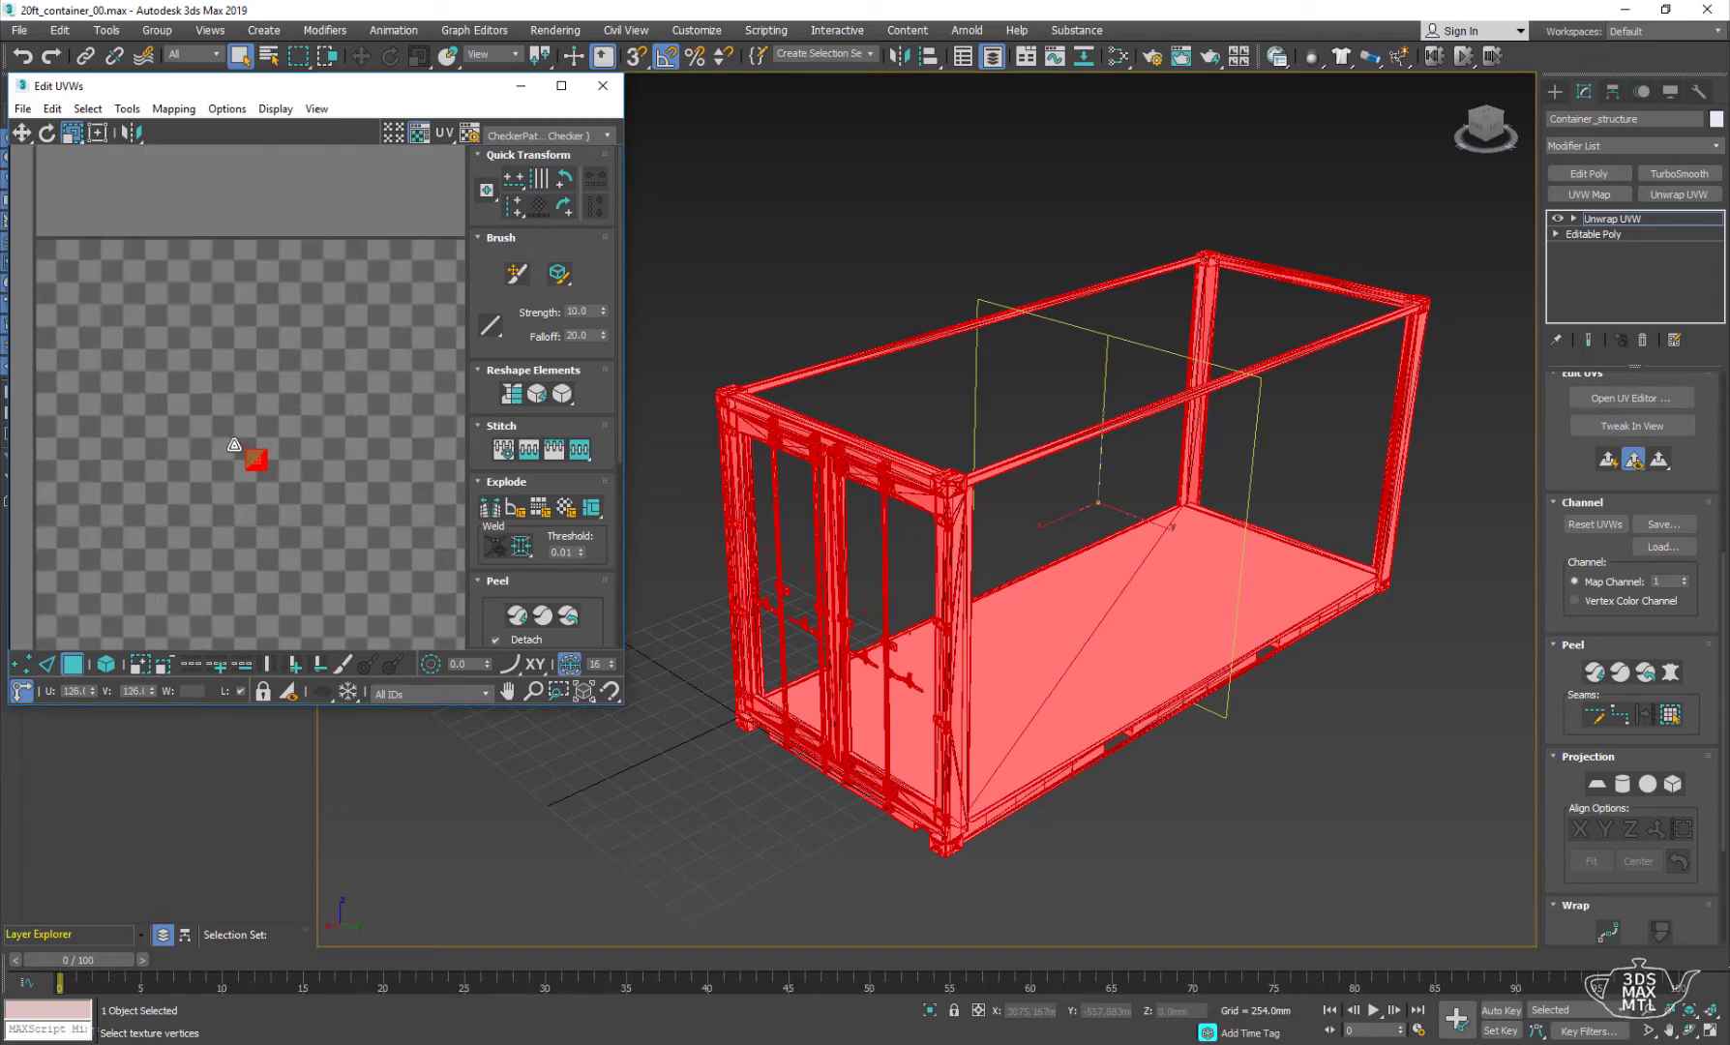
{"action": "scroll", "coordinate": [169, 346], "scroll_direction": "down", "scroll_amount": 2}
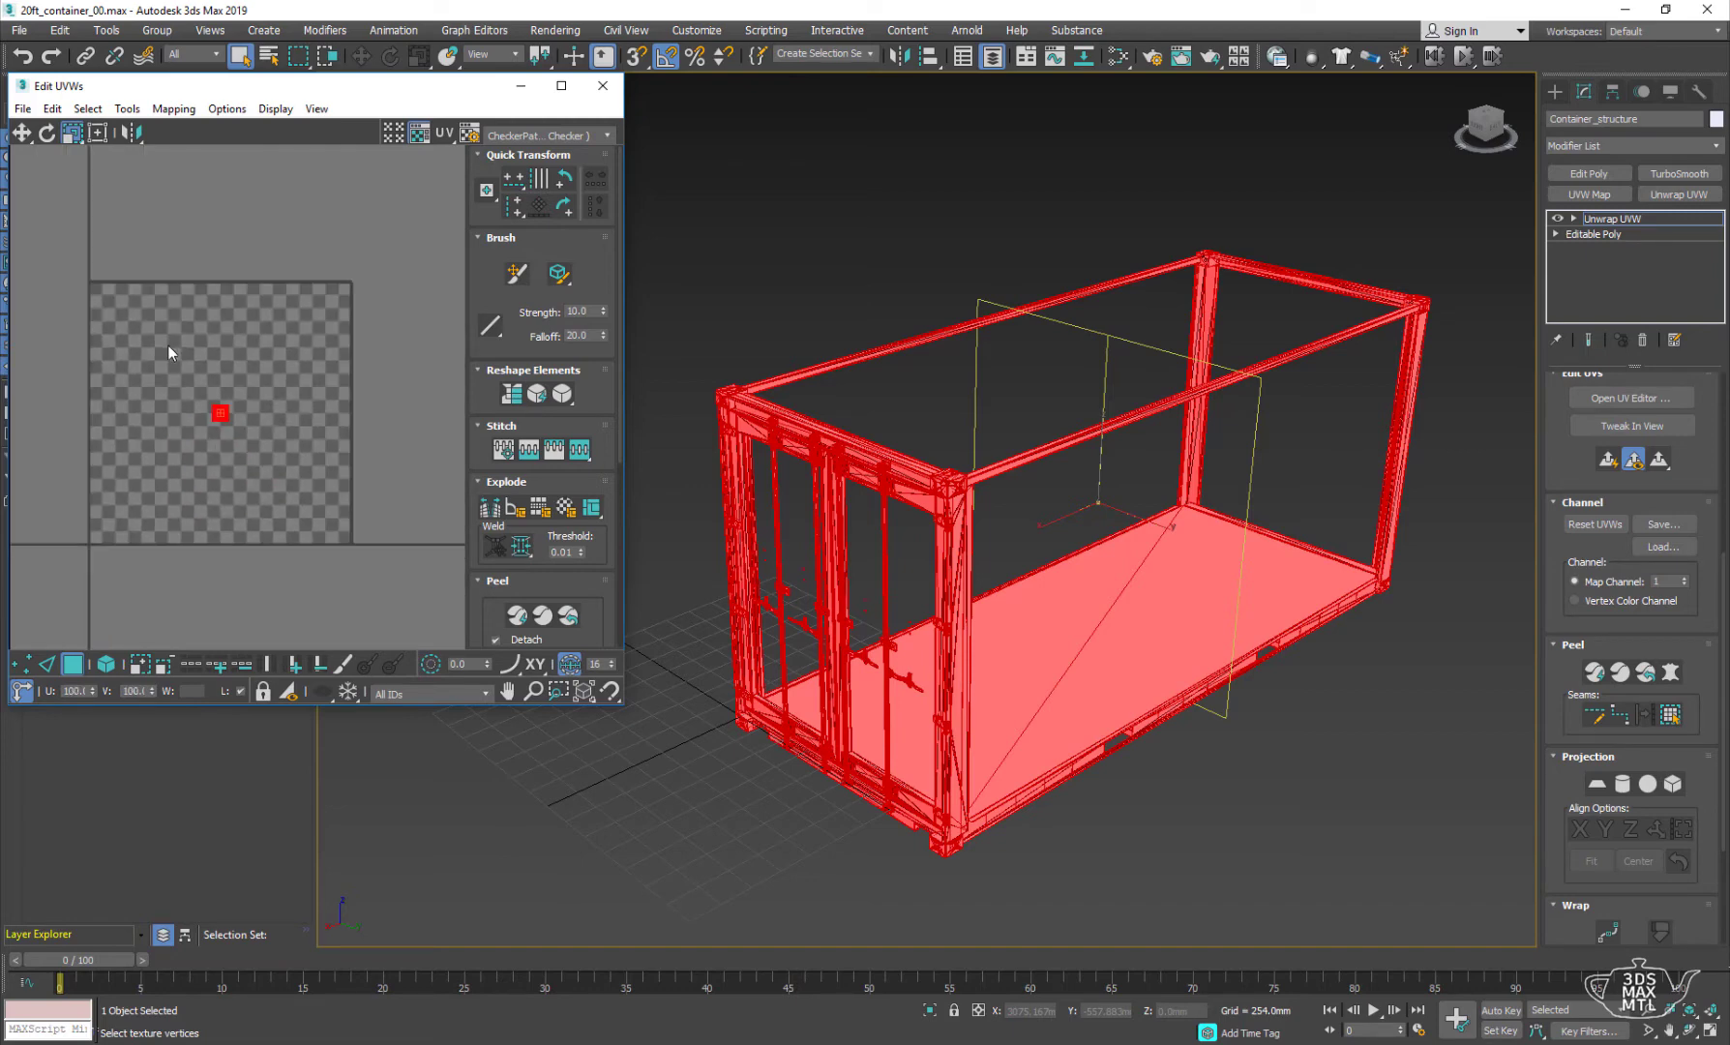
- Move the shrunken UVs to the lower-right corner and close the UV editor
{"action": "left_click", "coordinate": [32, 133]}
{"action": "left_click_drag", "start_coordinate": [230, 427], "coordinate": [238, 435]}
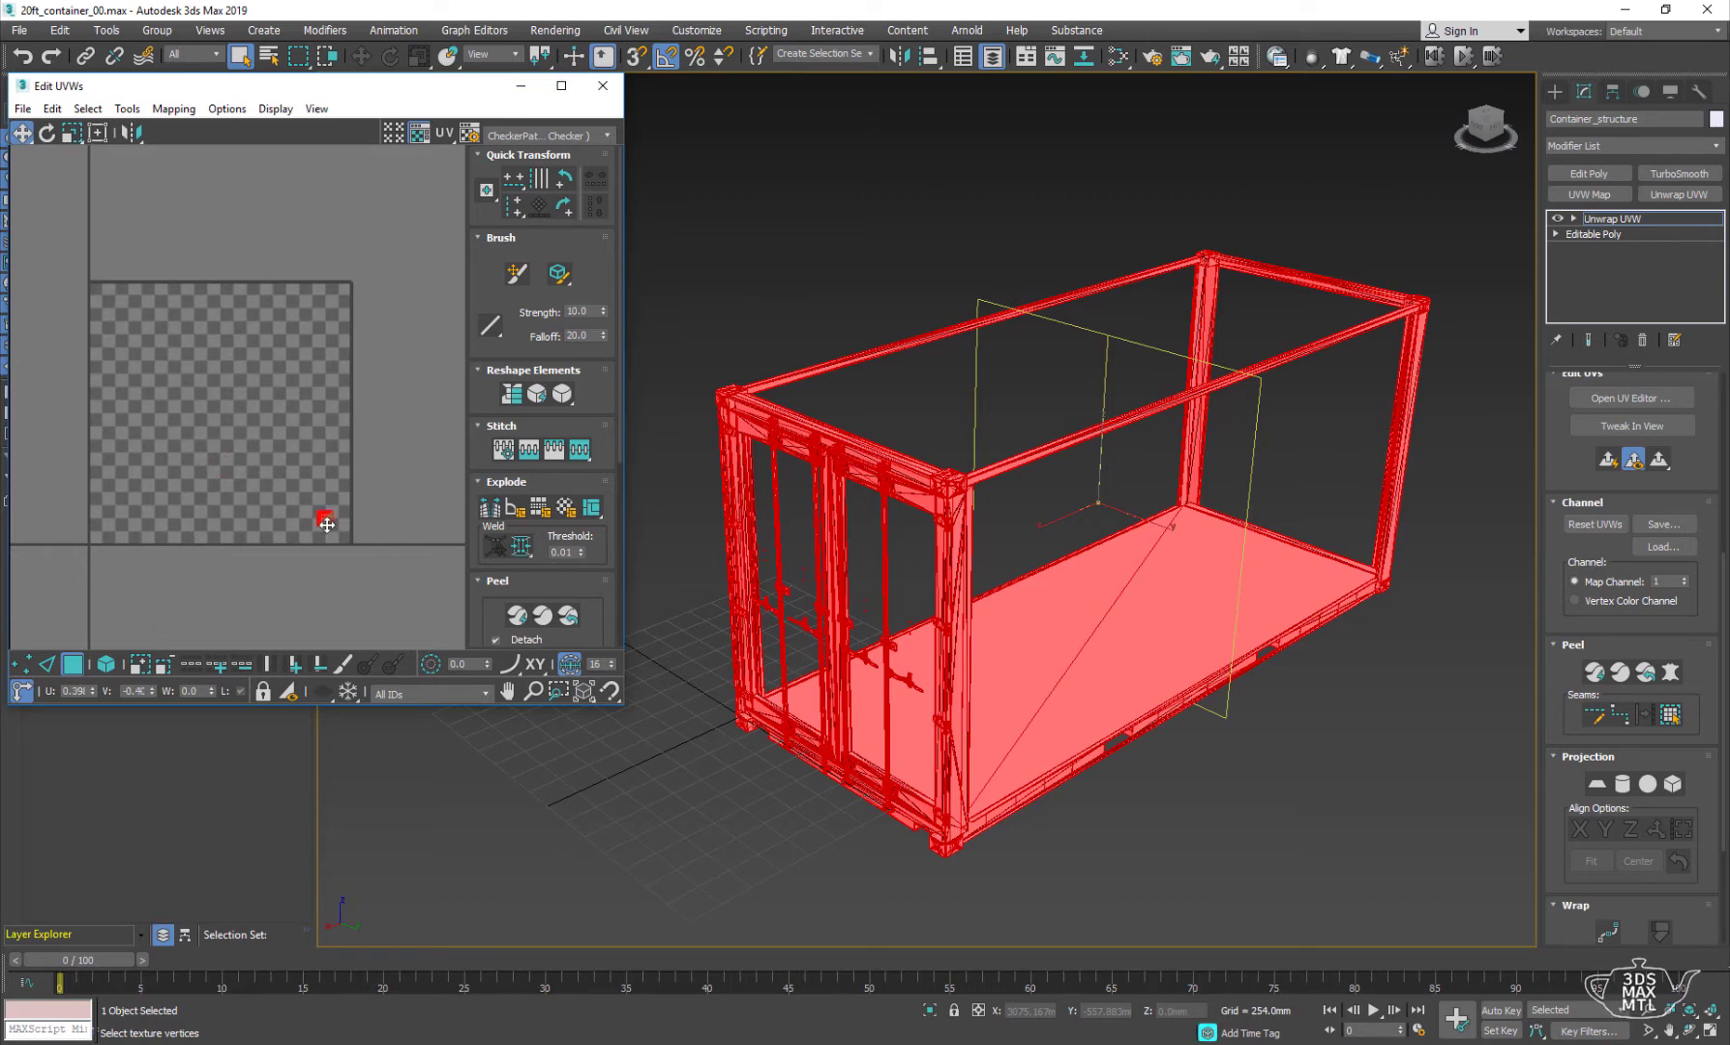
{"action": "left_click", "coordinate": [405, 510]}
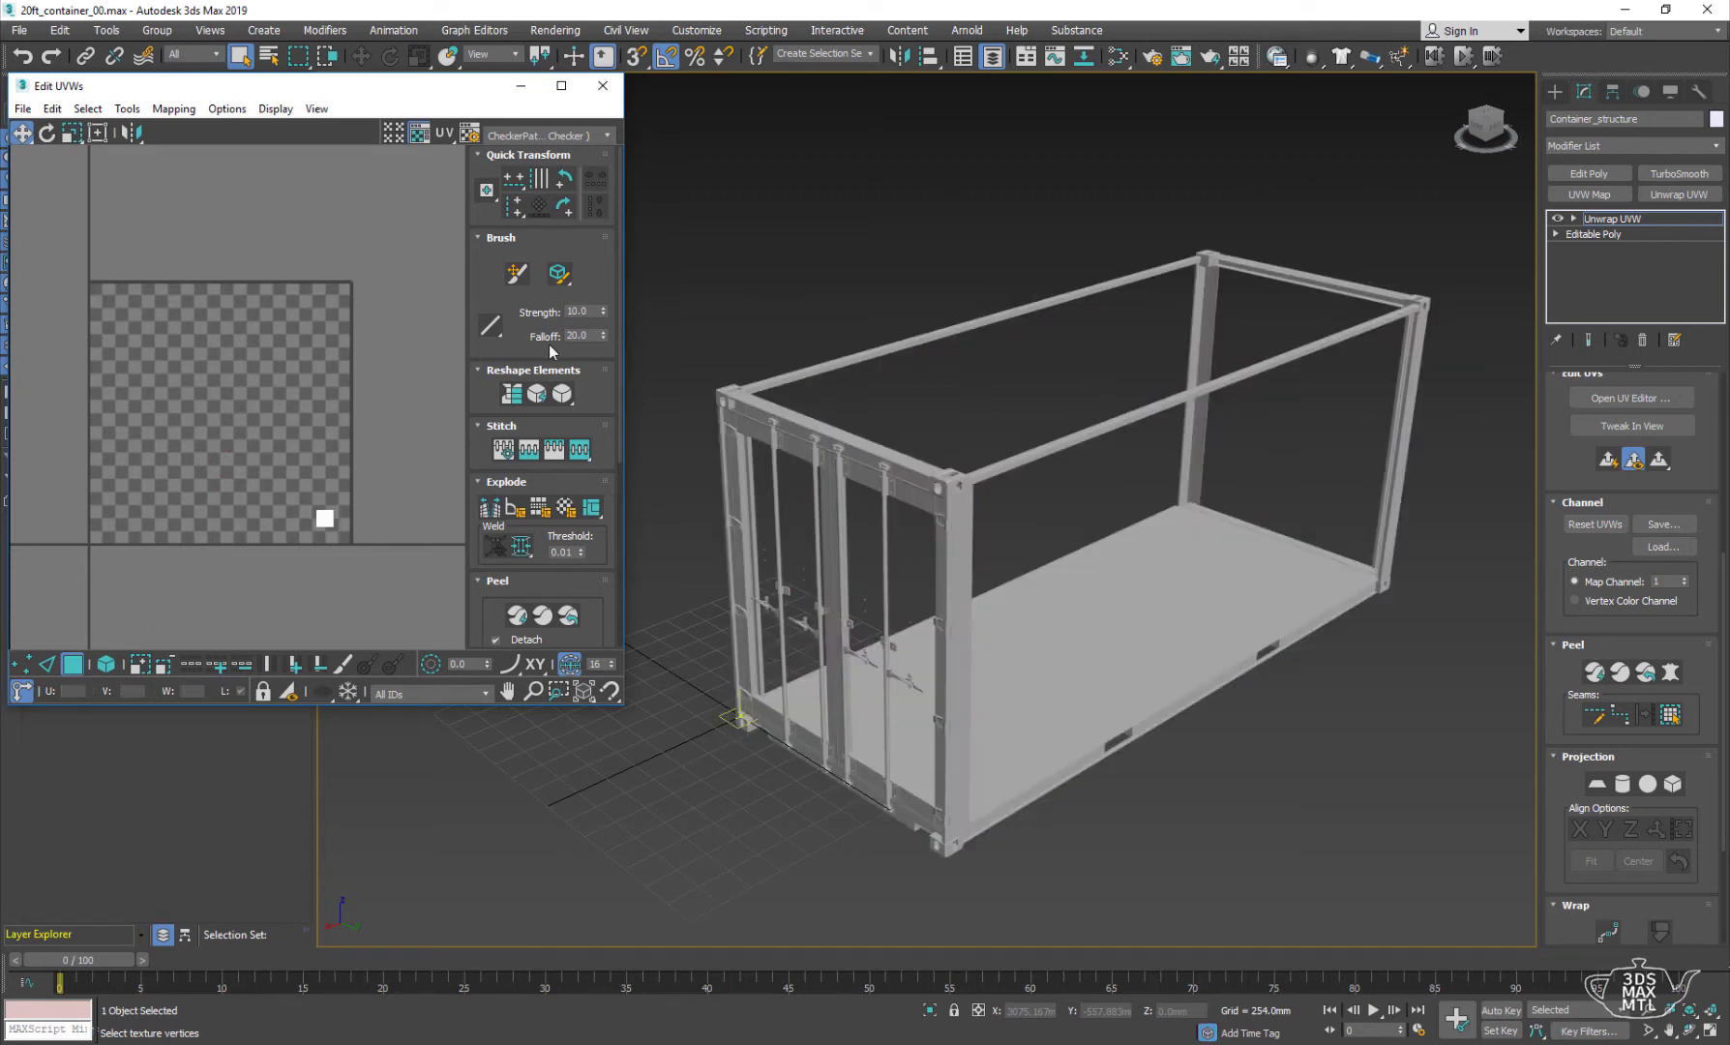
{"action": "left_click", "coordinate": [603, 85]}
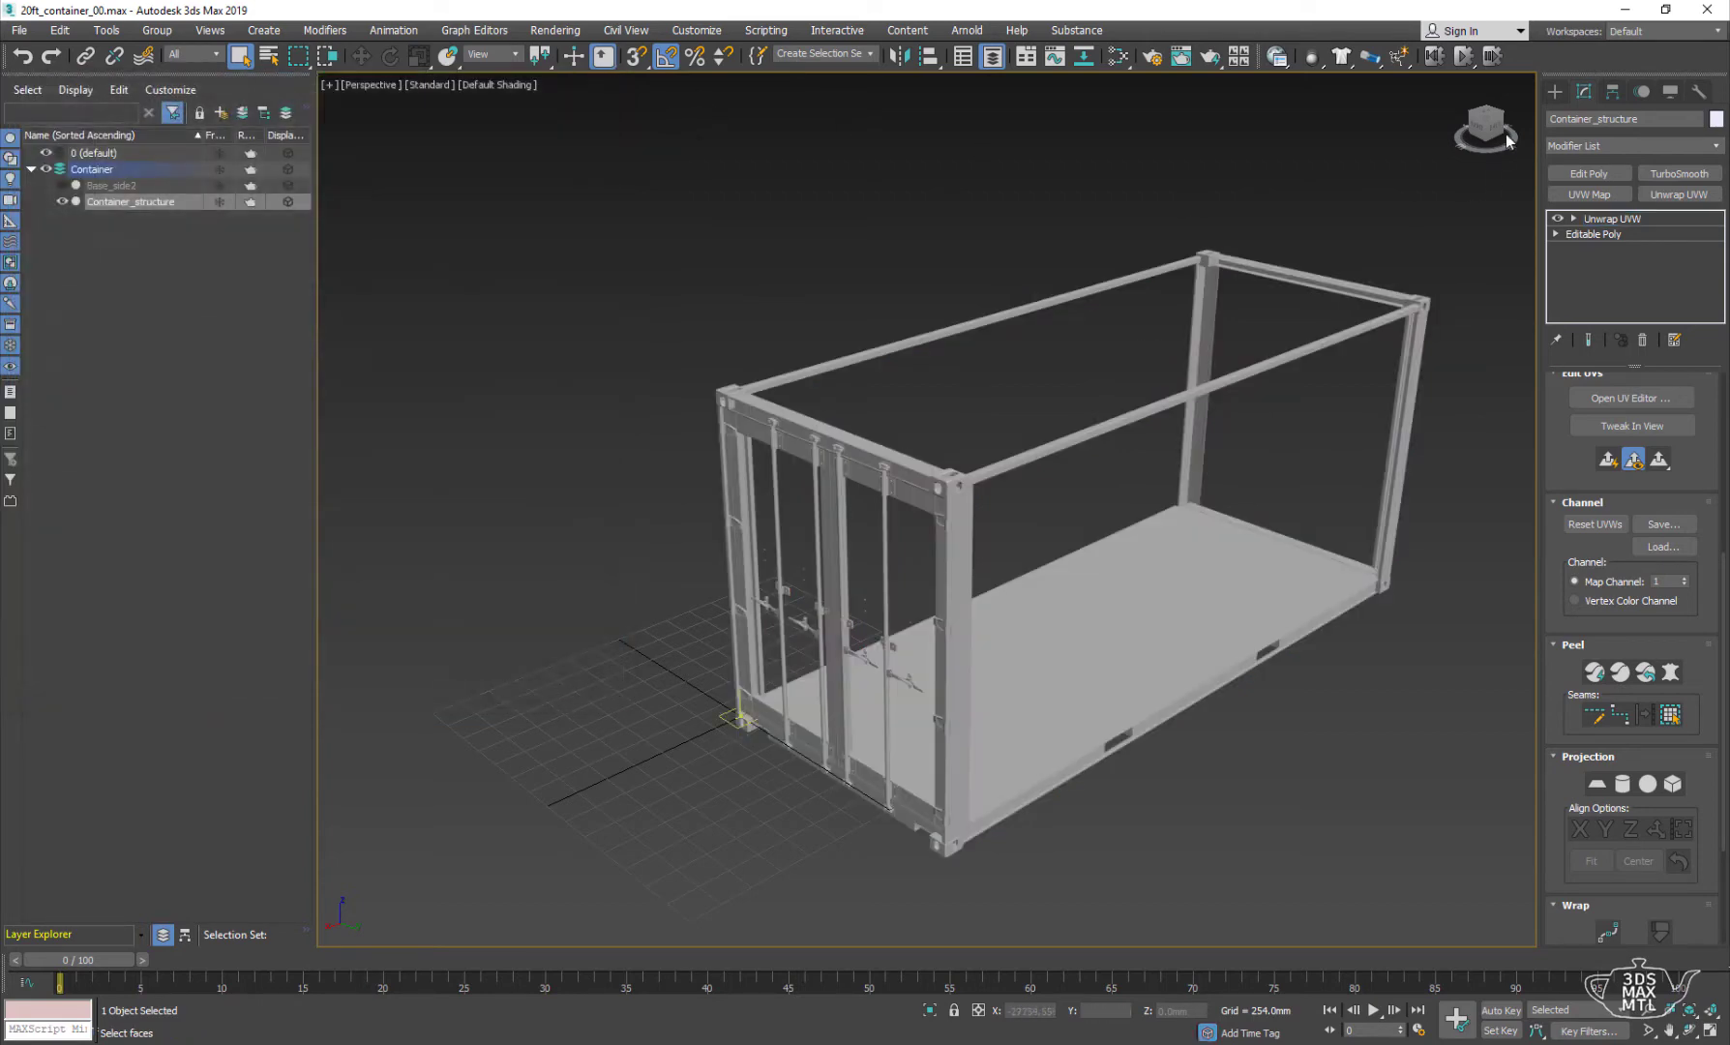
- Convert Container_structure to Editable Poly and attach the unhidden Base_side2 shell
{"action": "left_click", "coordinate": [1555, 91]}
{"action": "right_click", "coordinate": [797, 319]}
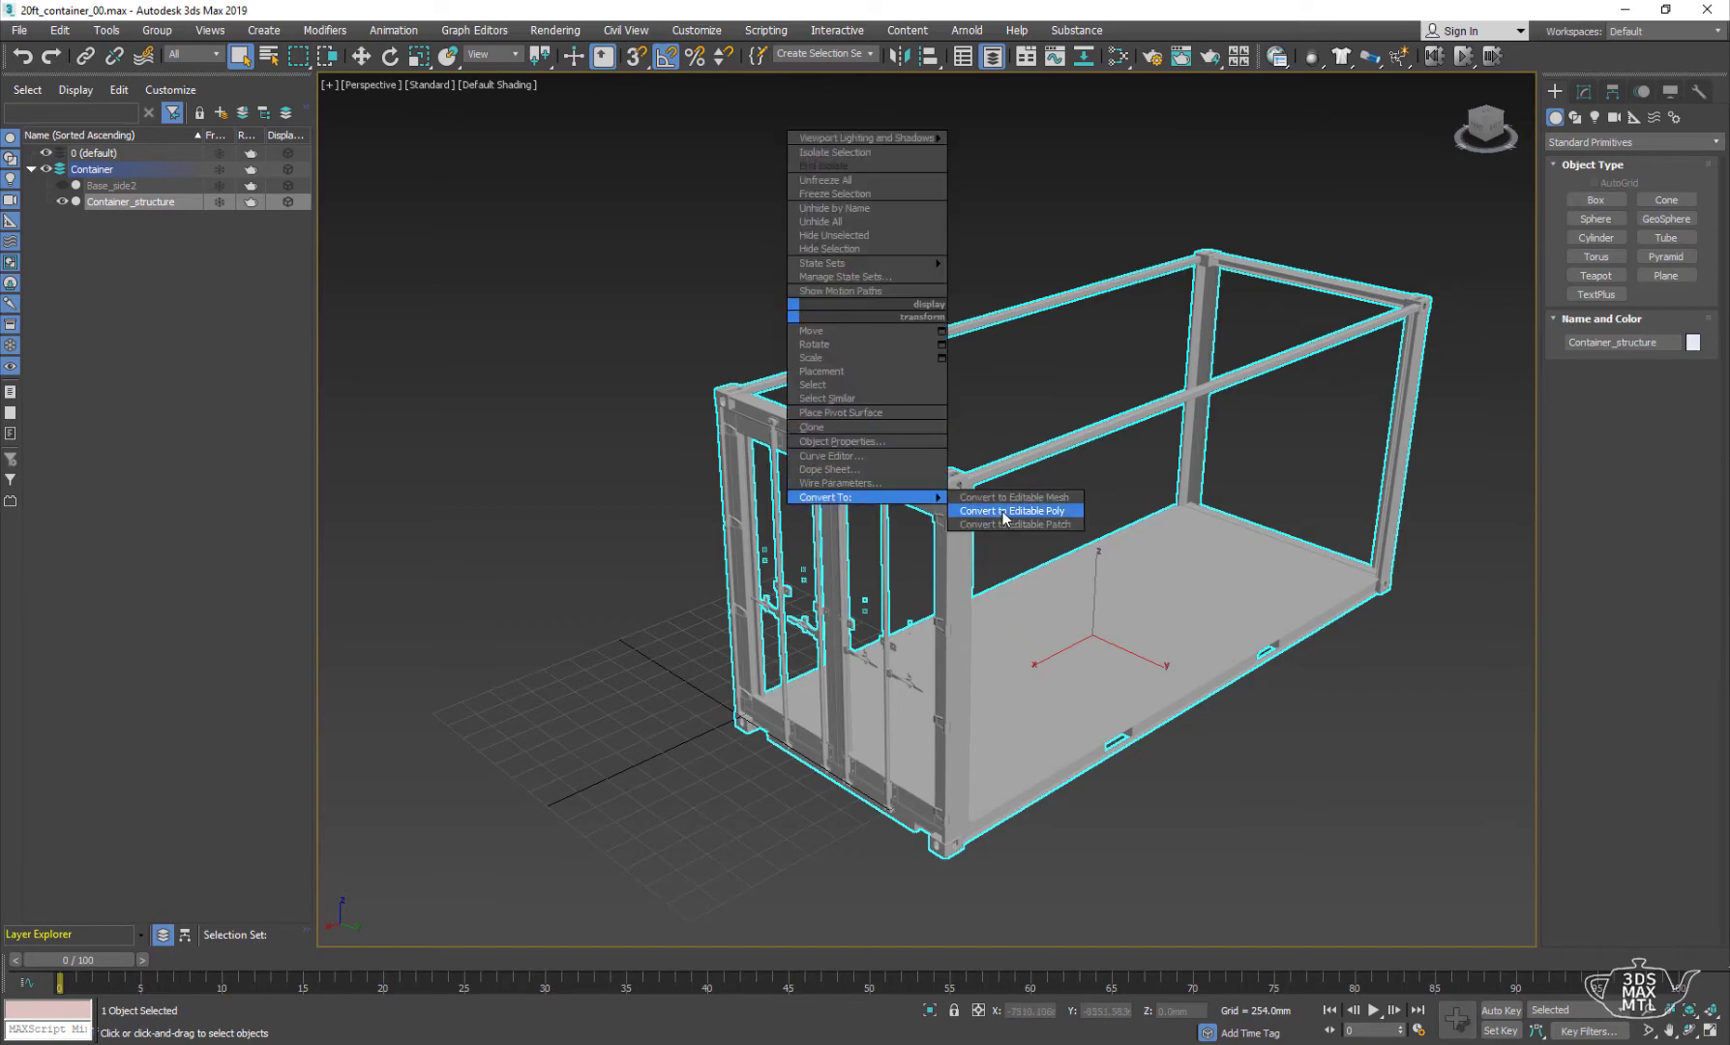
{"action": "left_click", "coordinate": [1010, 511]}
{"action": "left_click", "coordinate": [922, 180]}
{"action": "left_click", "coordinate": [62, 185]}
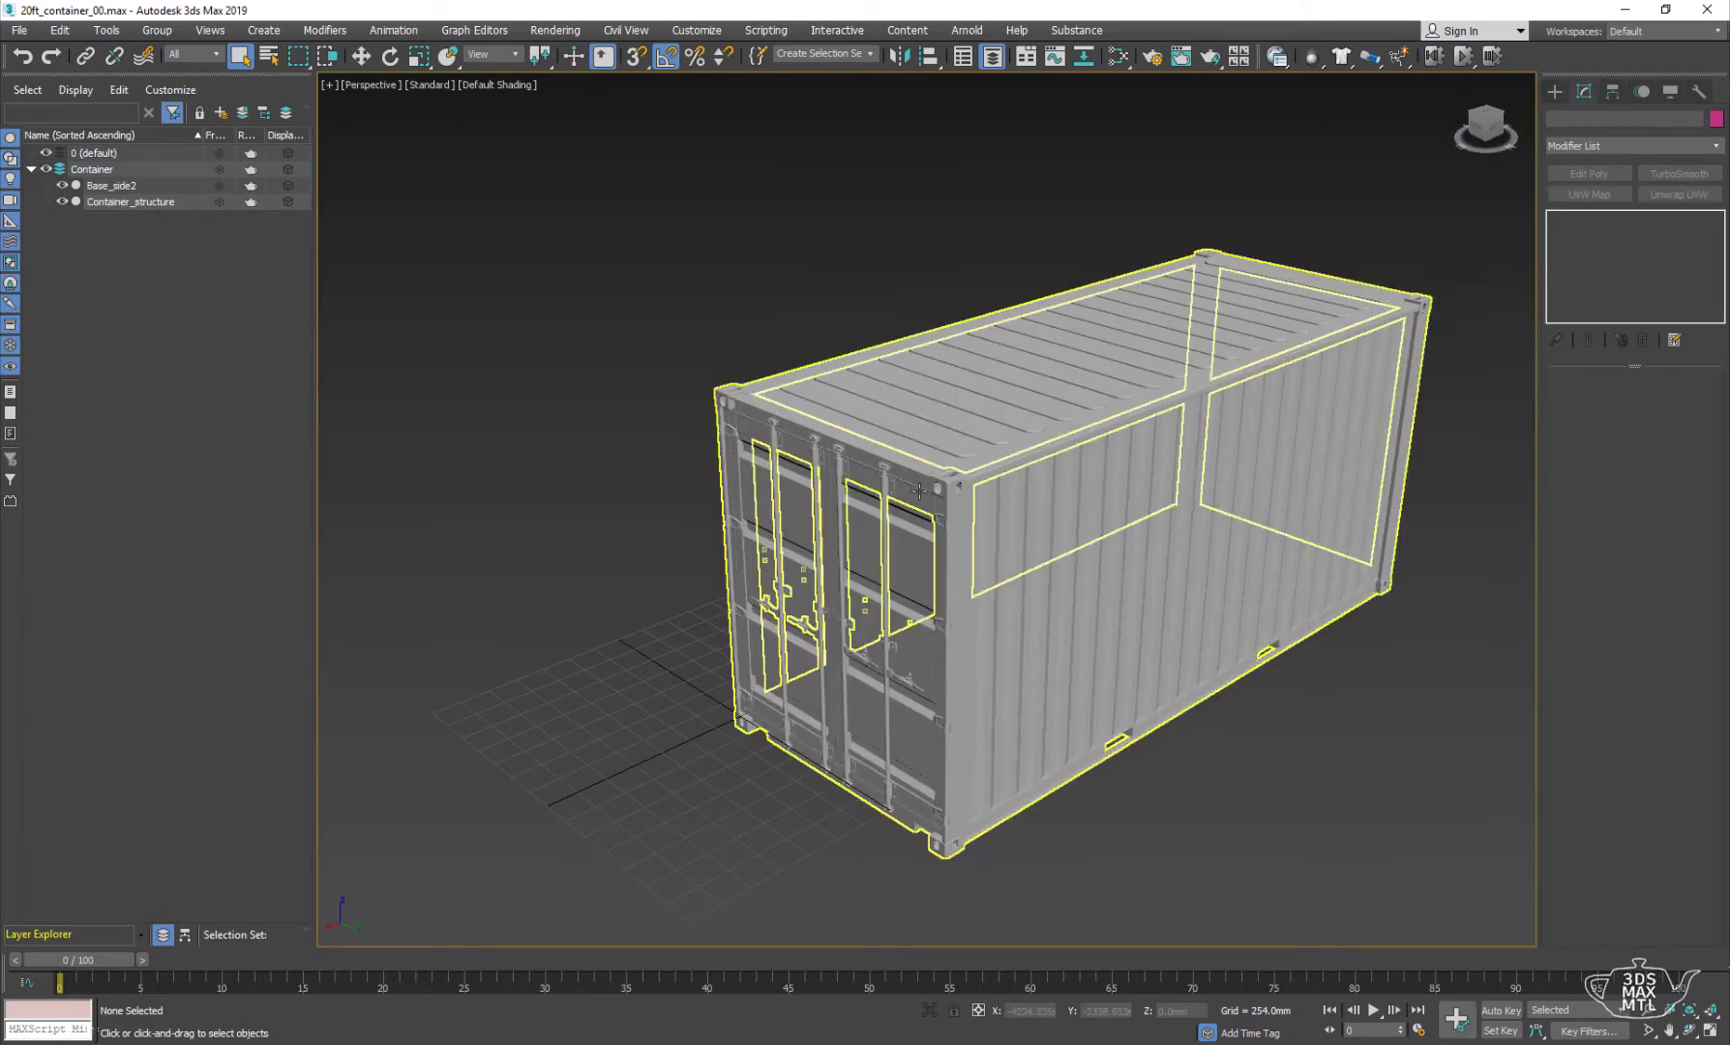
{"action": "left_click", "coordinate": [924, 484]}
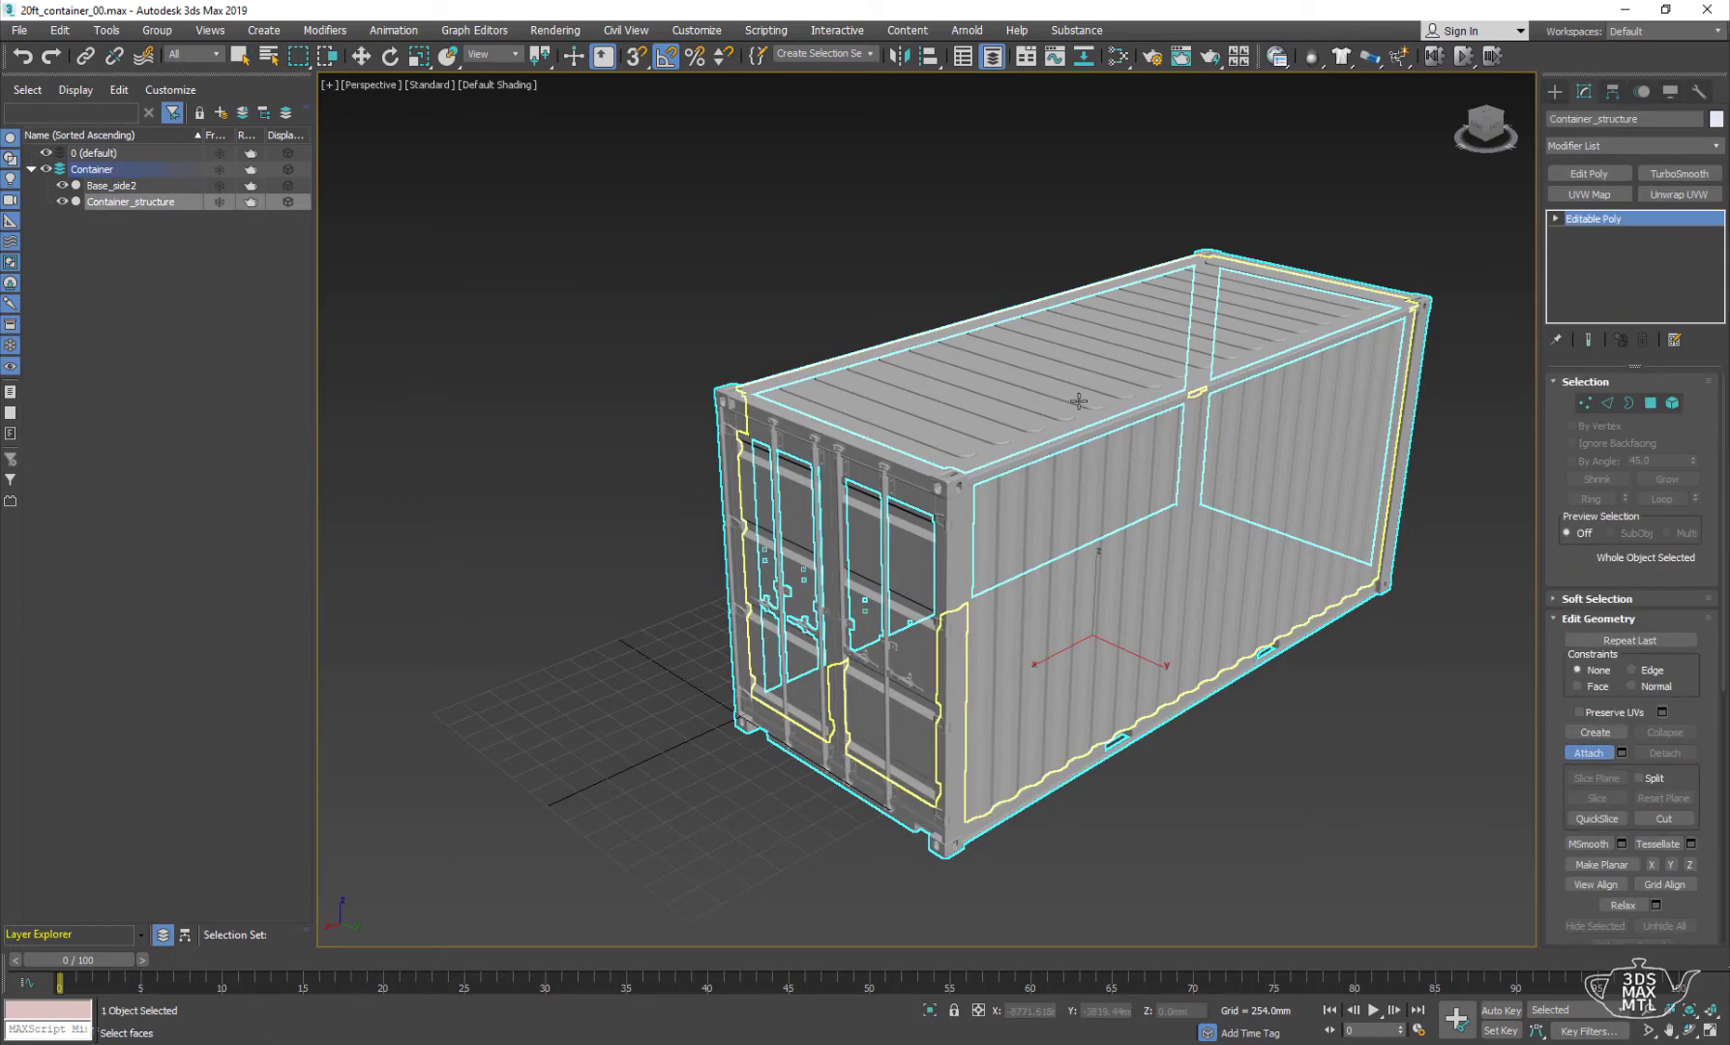
{"action": "left_click", "coordinate": [1264, 503]}
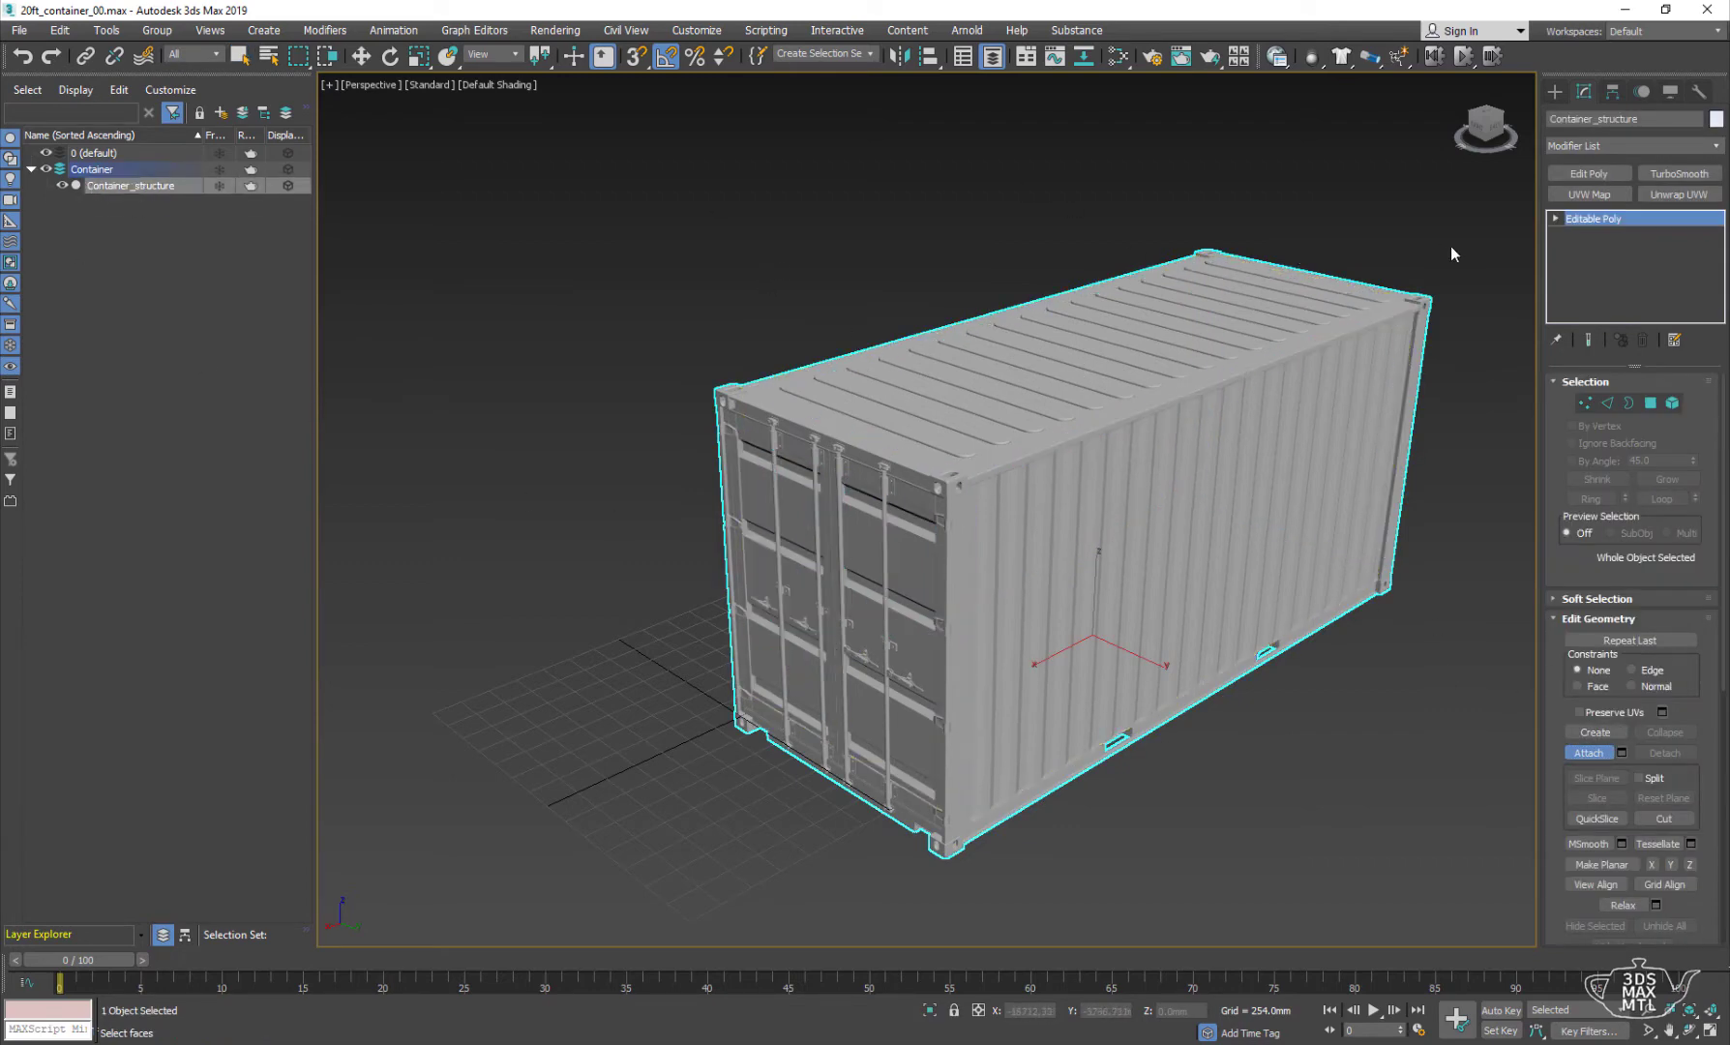
{"action": "key", "text": "w"}
- Rename the object to Container and add an Unwrap UVW modifier
{"action": "left_click_drag", "start_coordinate": [1593, 119], "coordinate": [1656, 123]}
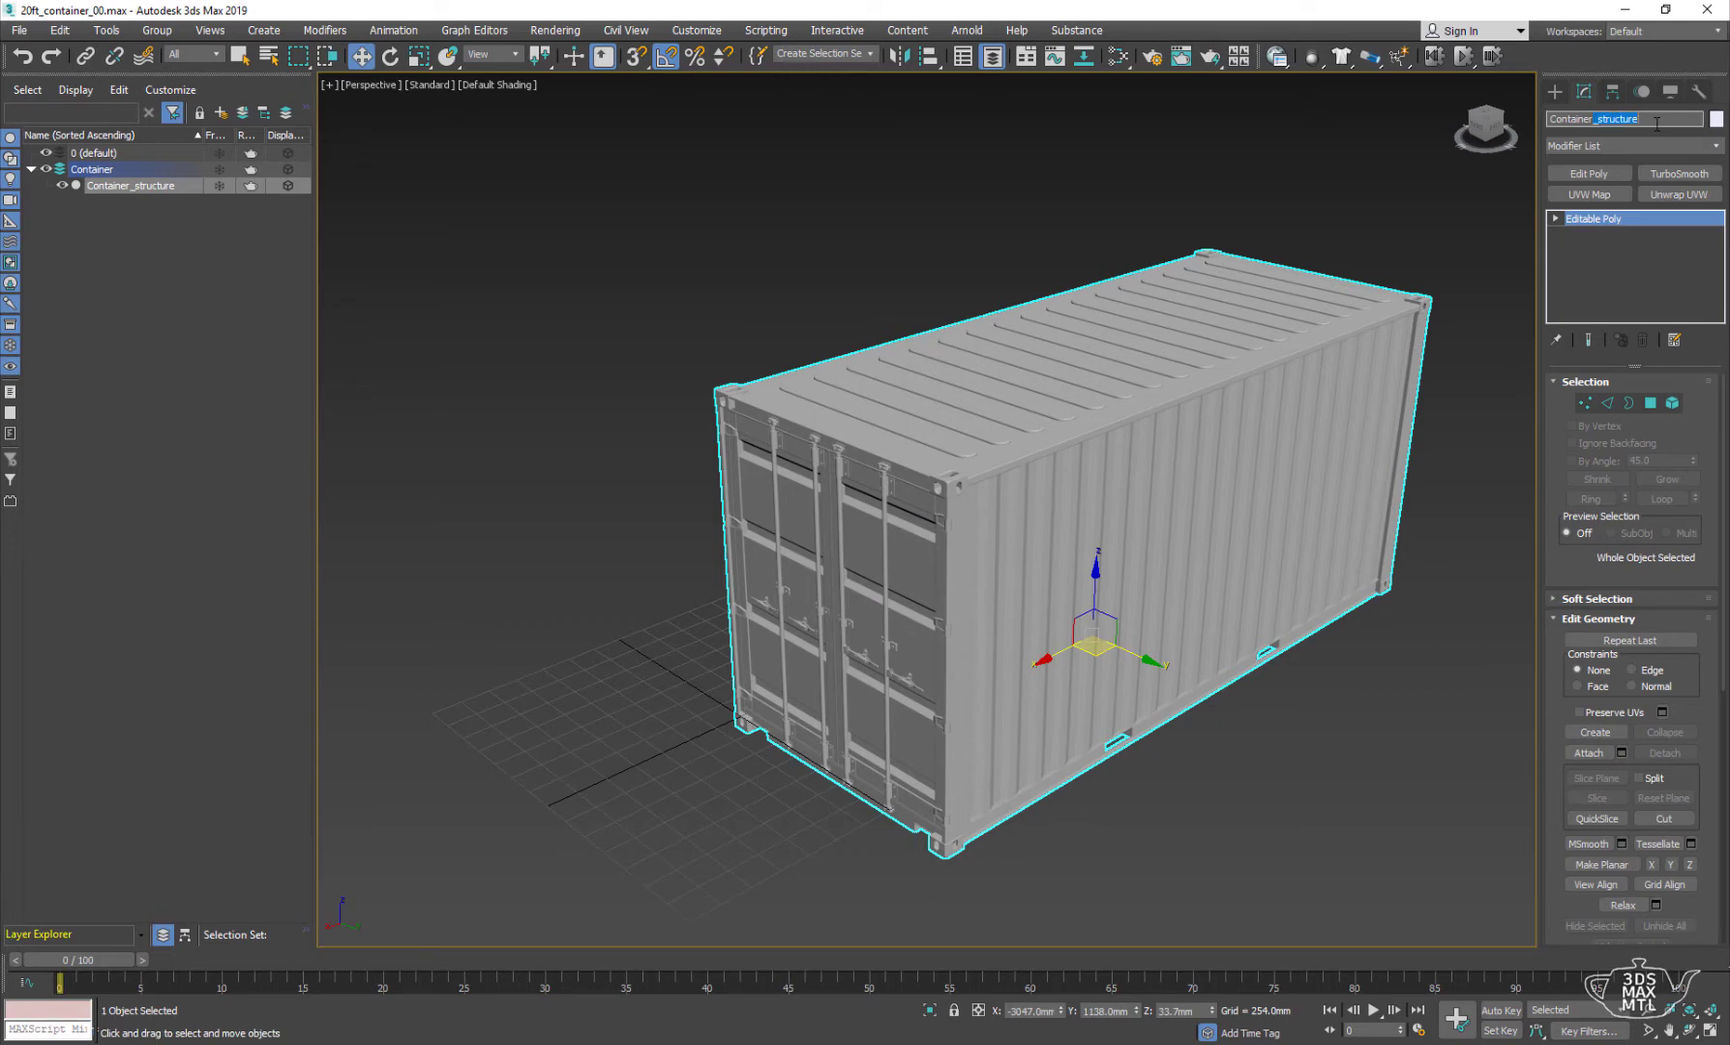
{"action": "key", "text": "Return"}
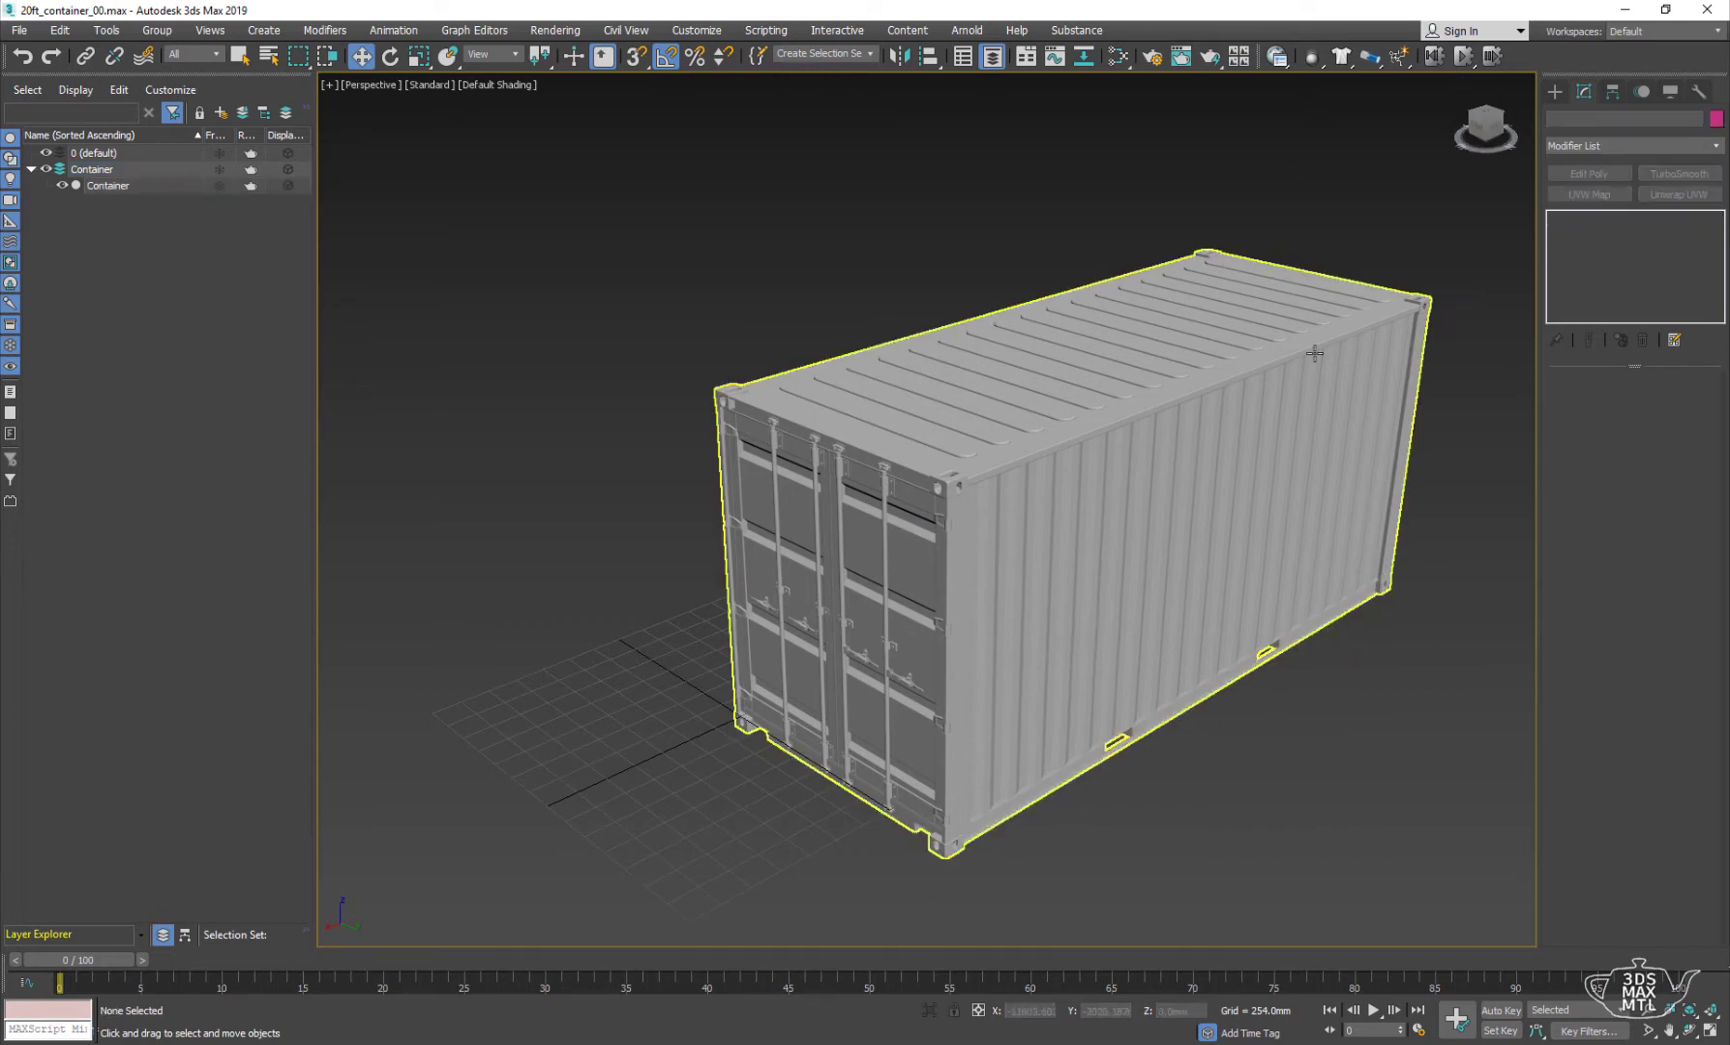
{"action": "left_click", "coordinate": [1674, 204]}
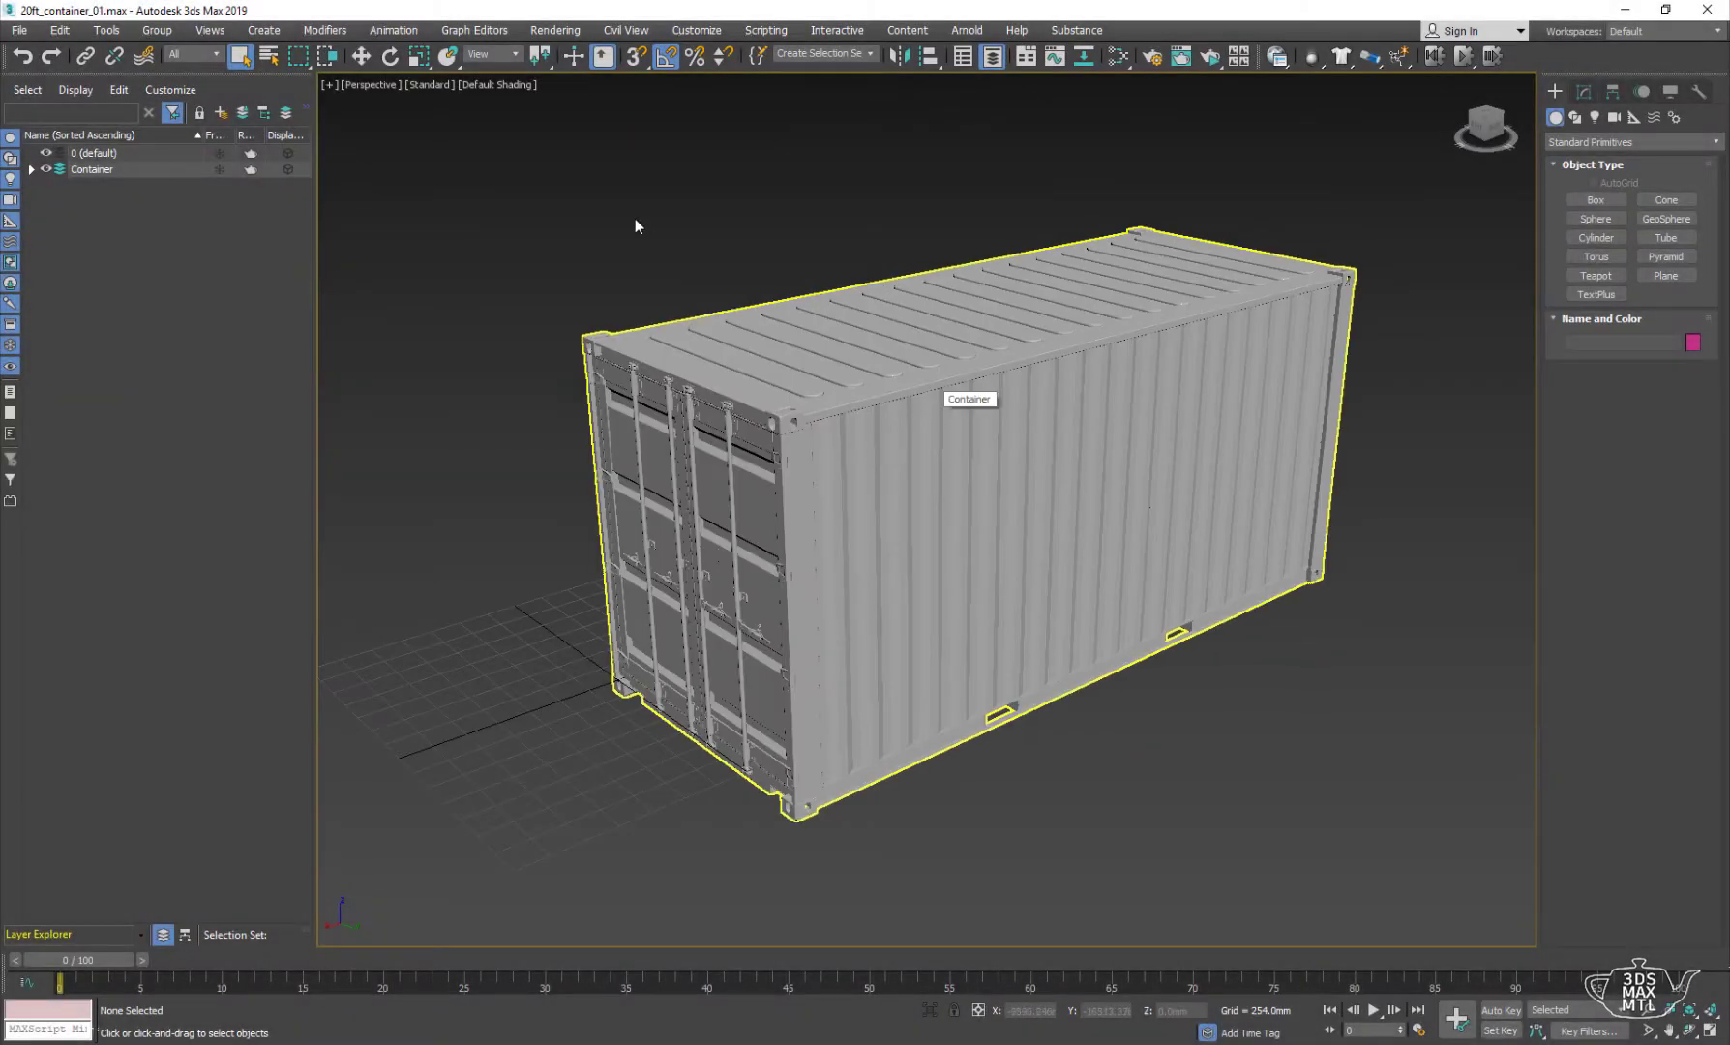
- Give the Container material the Matte Aluminum preset with a dark red base colour
{"action": "left_click", "coordinate": [1118, 56]}
{"action": "left_click", "coordinate": [986, 58]}
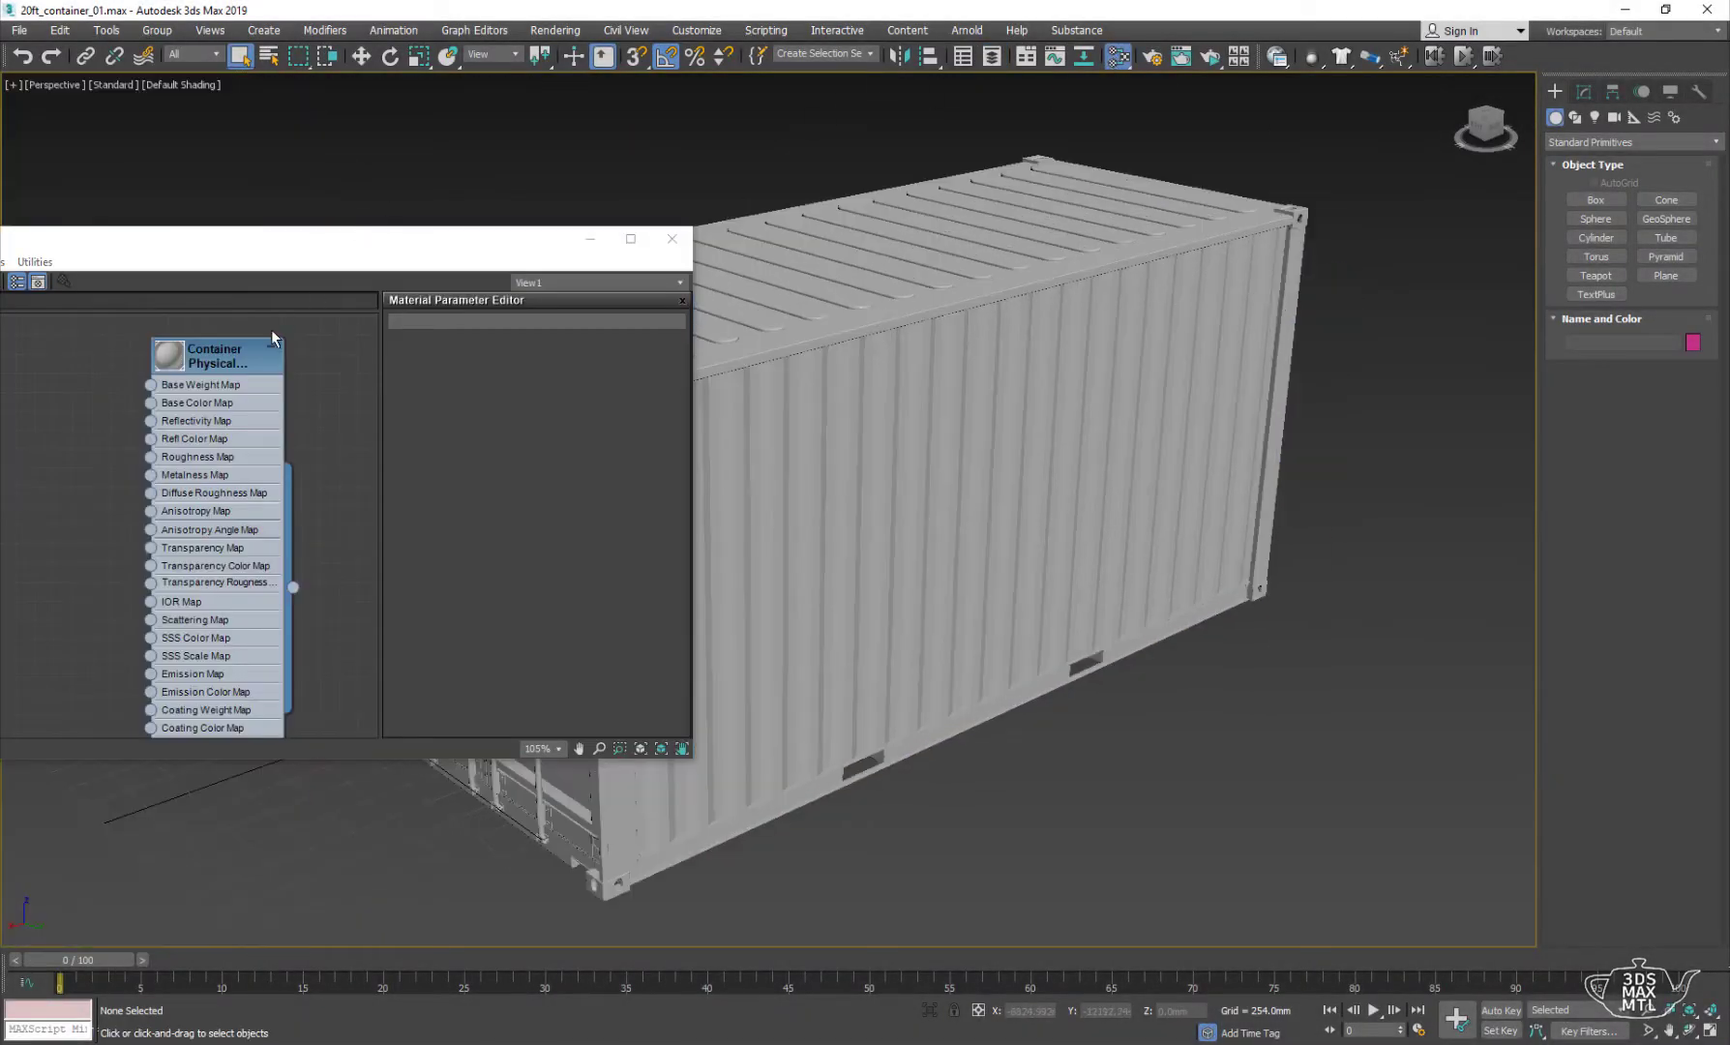
{"action": "double_click", "coordinate": [220, 360]}
{"action": "left_click", "coordinate": [516, 368]}
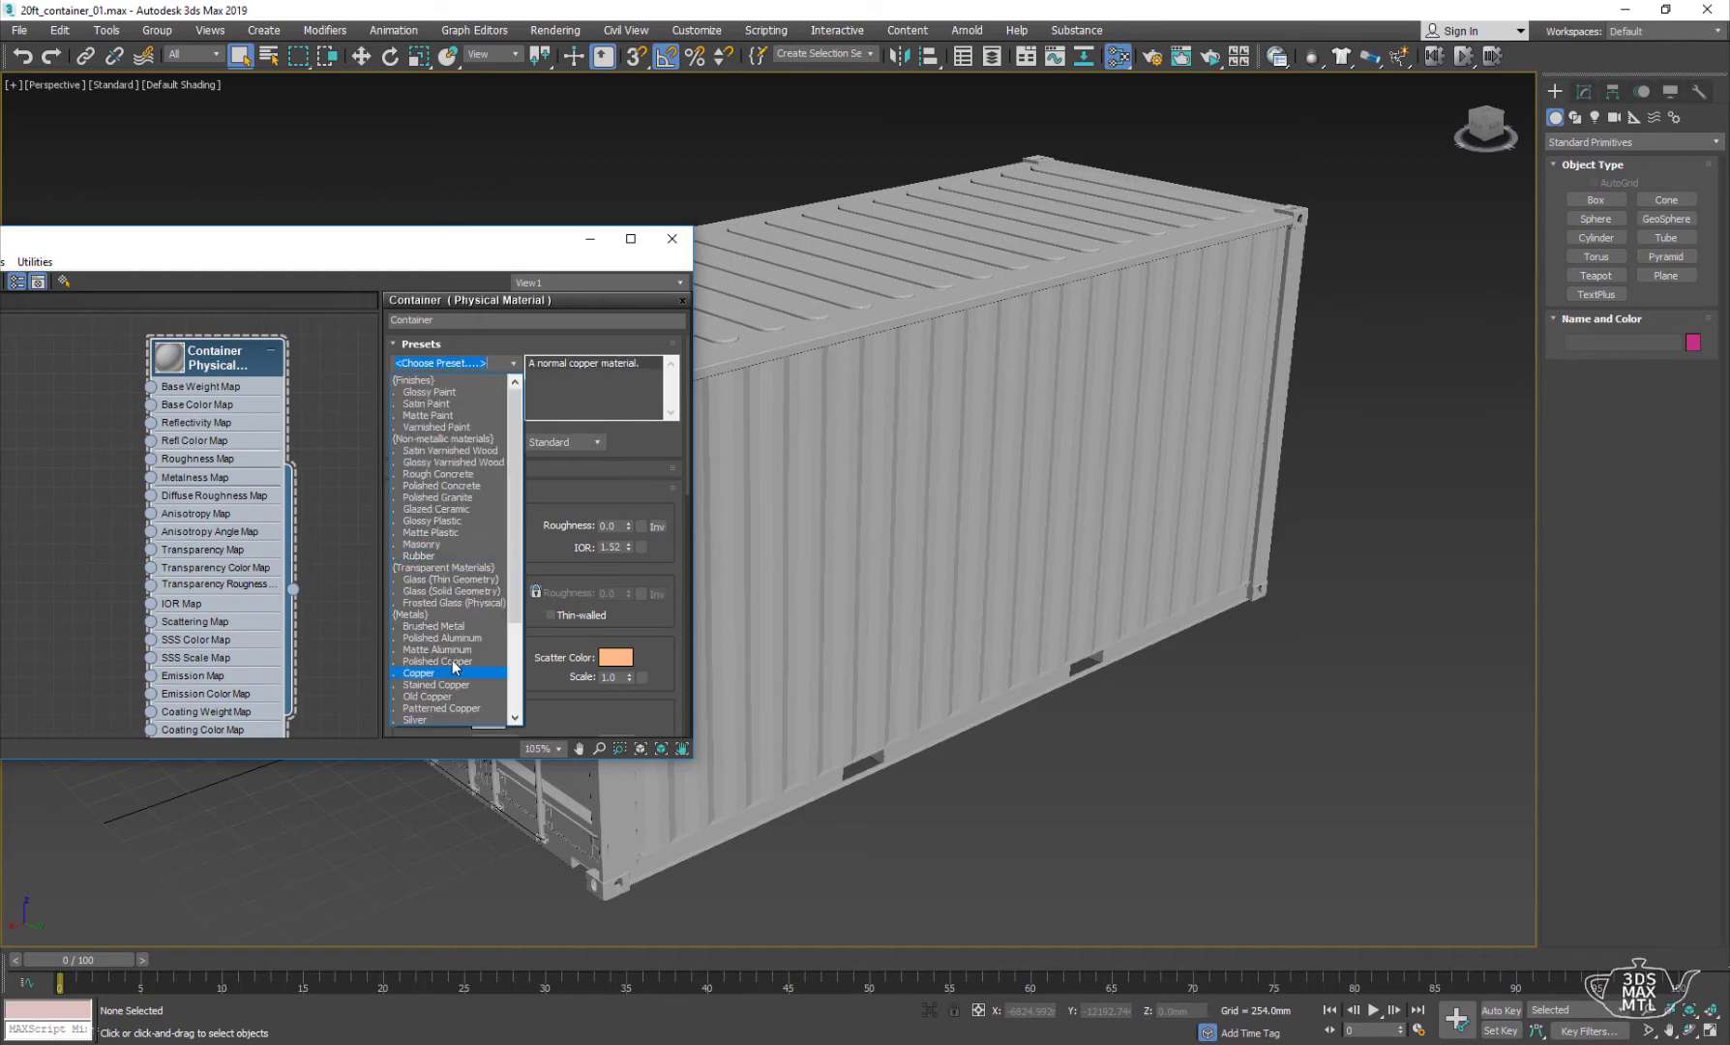
{"action": "left_click", "coordinate": [455, 662]}
{"action": "left_click", "coordinate": [482, 527]}
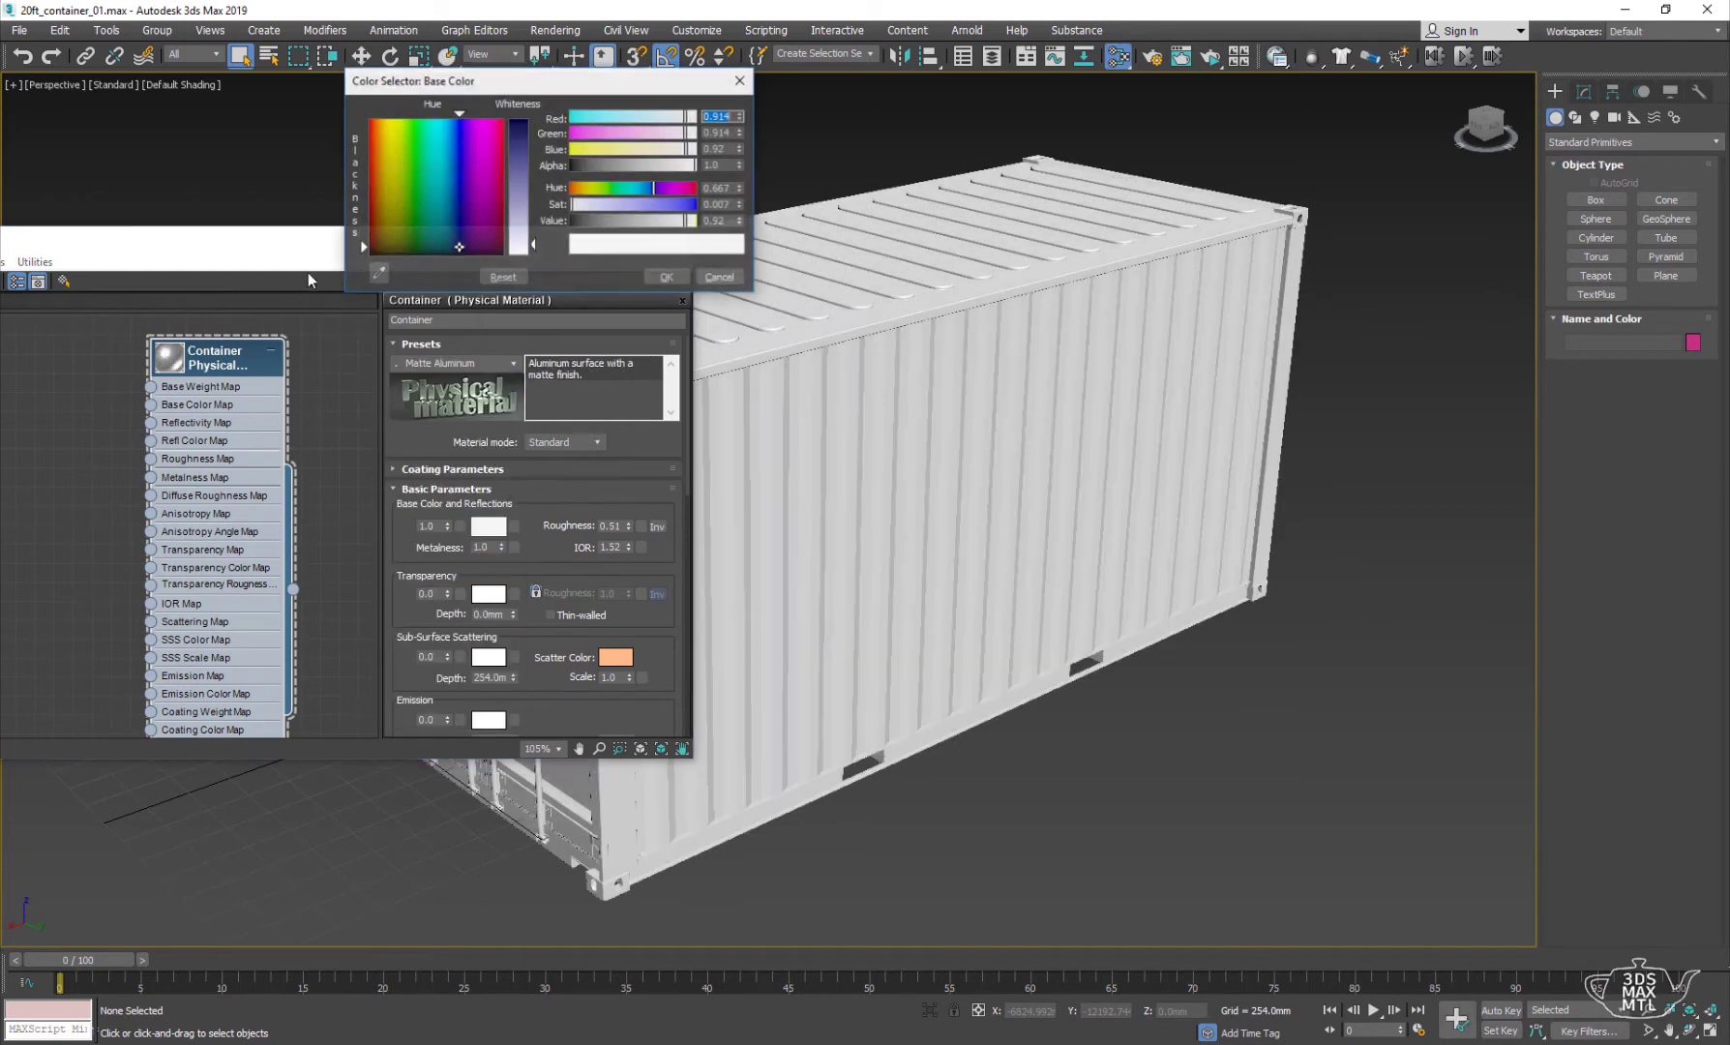
{"action": "left_click", "coordinate": [666, 277]}
{"action": "left_click", "coordinate": [680, 234]}
- Preview the red container in ActiveShade, zooming and orbiting around it
{"action": "left_click", "coordinate": [1209, 56]}
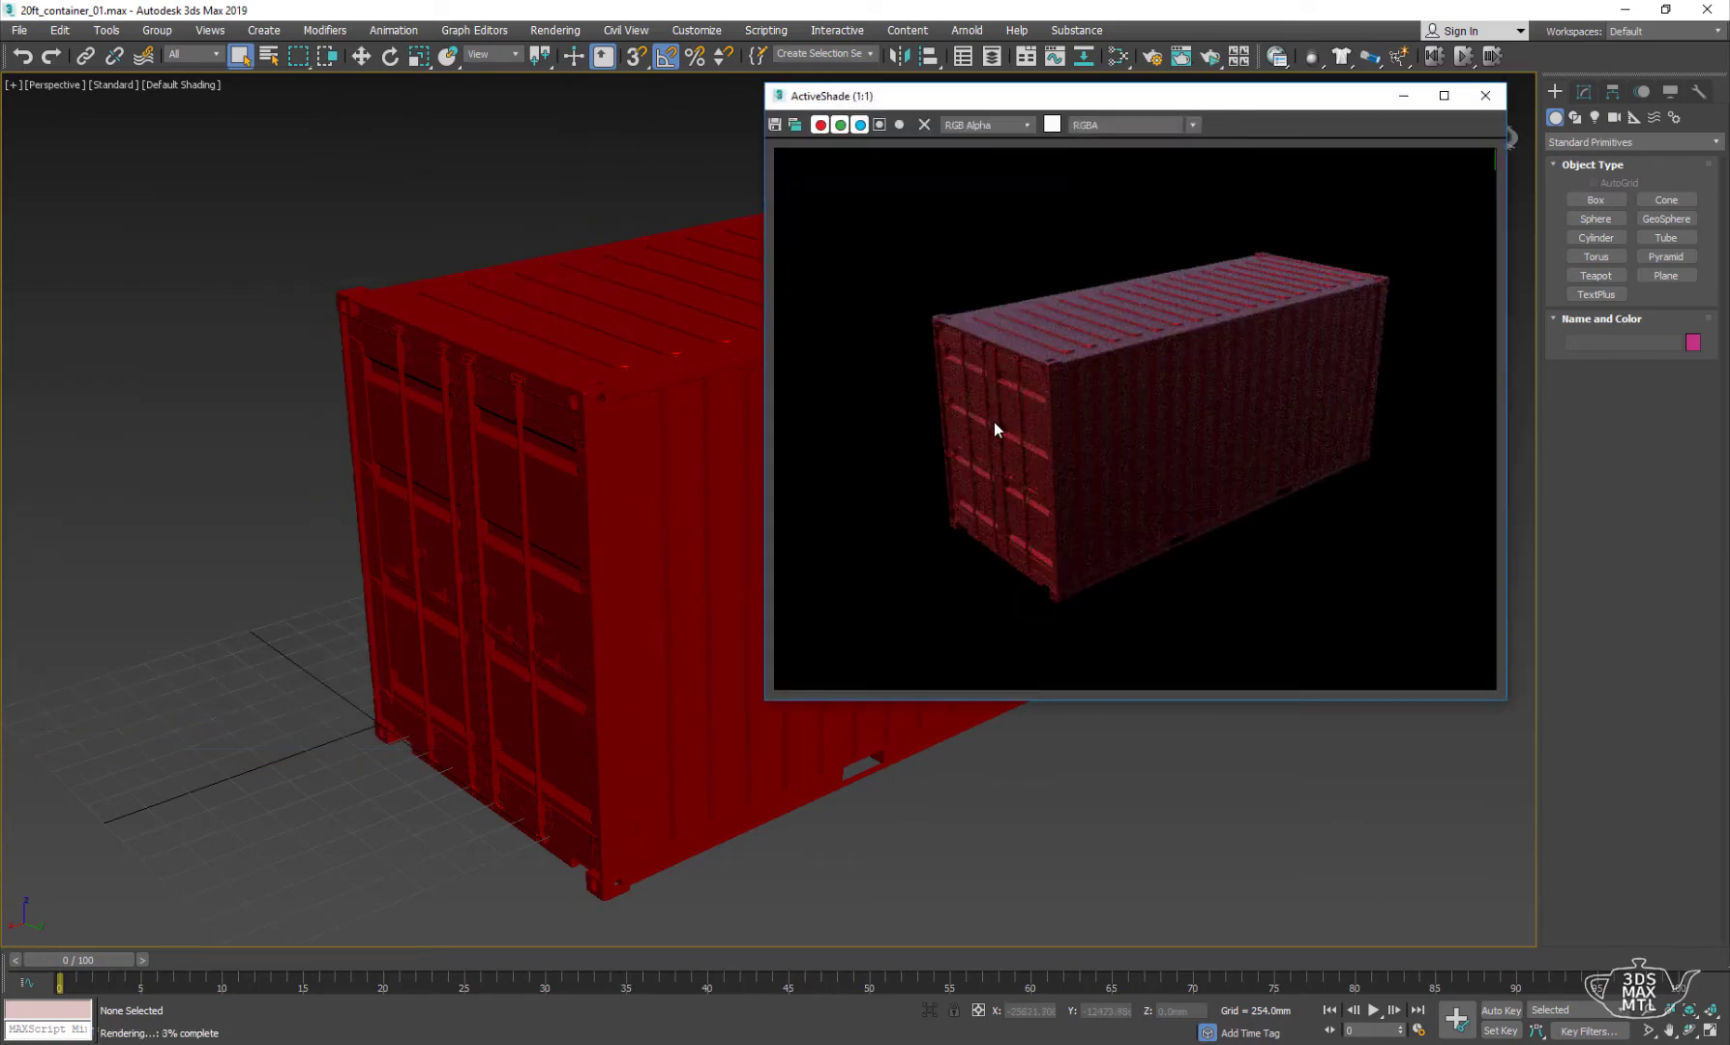
{"action": "scroll", "coordinate": [553, 403], "scroll_direction": "up", "scroll_amount": 3}
{"action": "scroll", "coordinate": [552, 403], "scroll_direction": "up", "scroll_amount": 3}
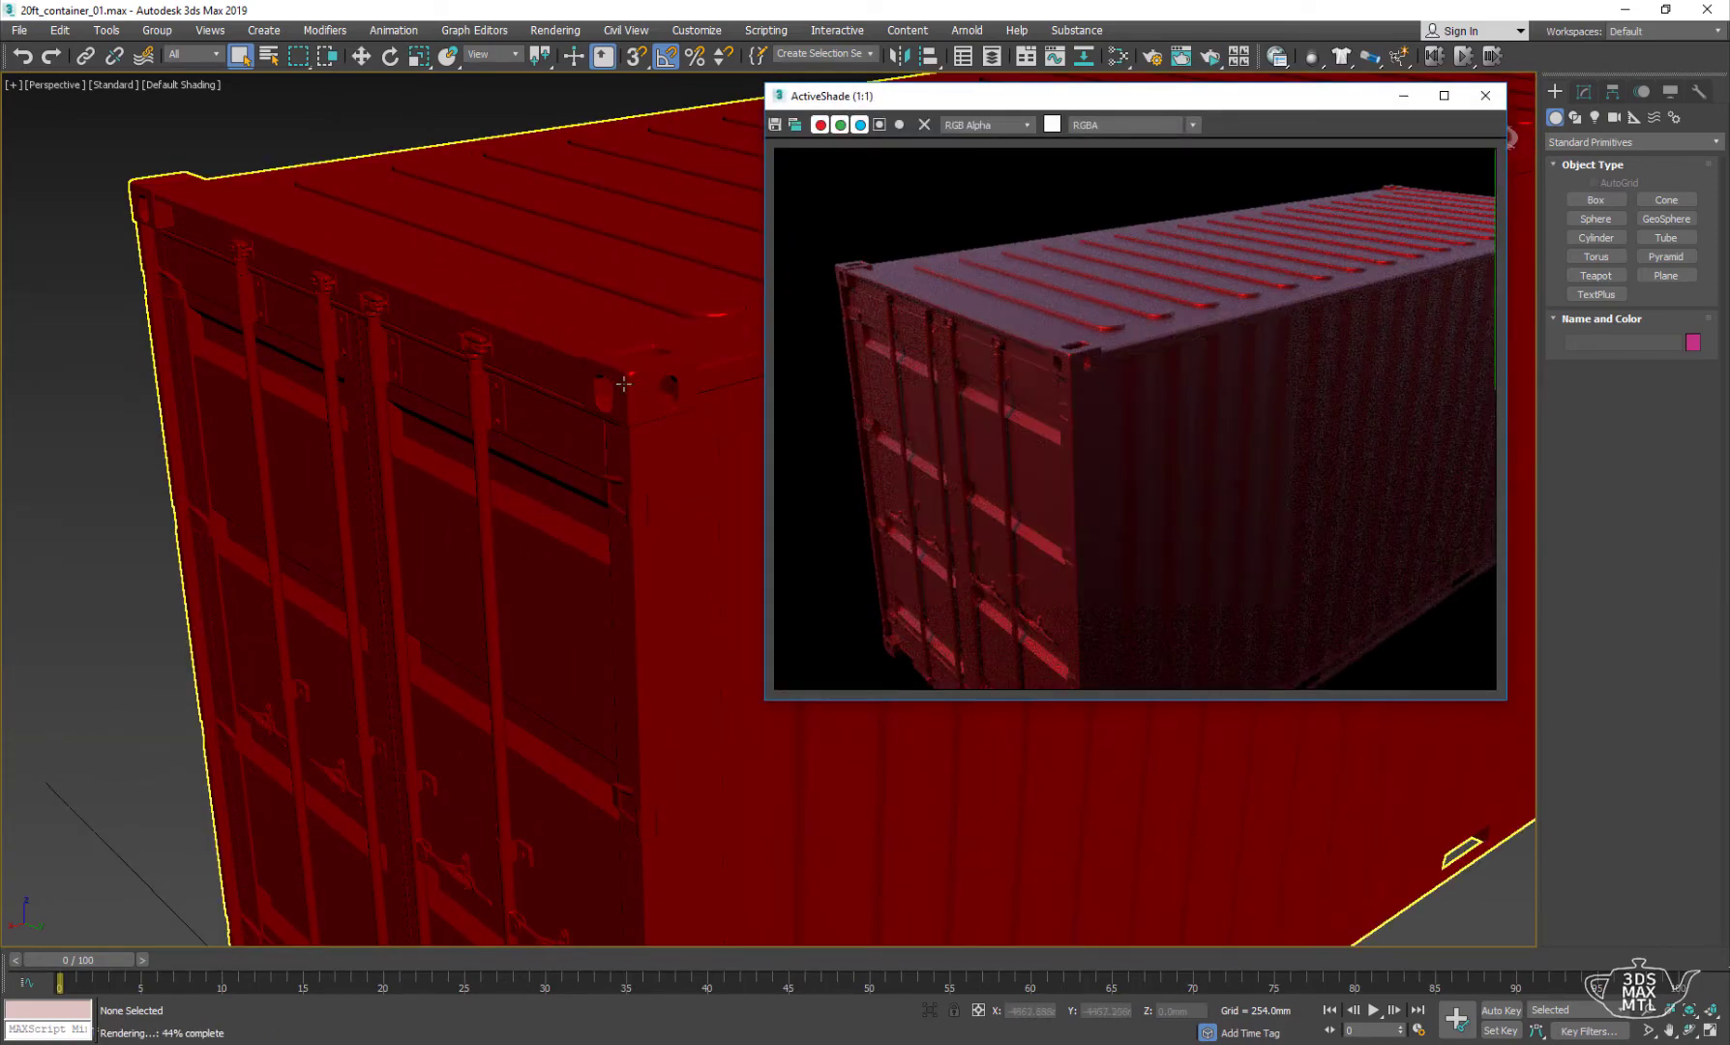
{"action": "mouse_move", "coordinate": [623, 384]}
{"action": "middle_mouse_down", "text": "alt"}
{"action": "mouse_move", "coordinate": [646, 414]}
{"action": "mouse_move", "coordinate": [507, 507]}
{"action": "mouse_move", "coordinate": [395, 512]}
{"action": "middle_mouse_up", "text": "alt"}
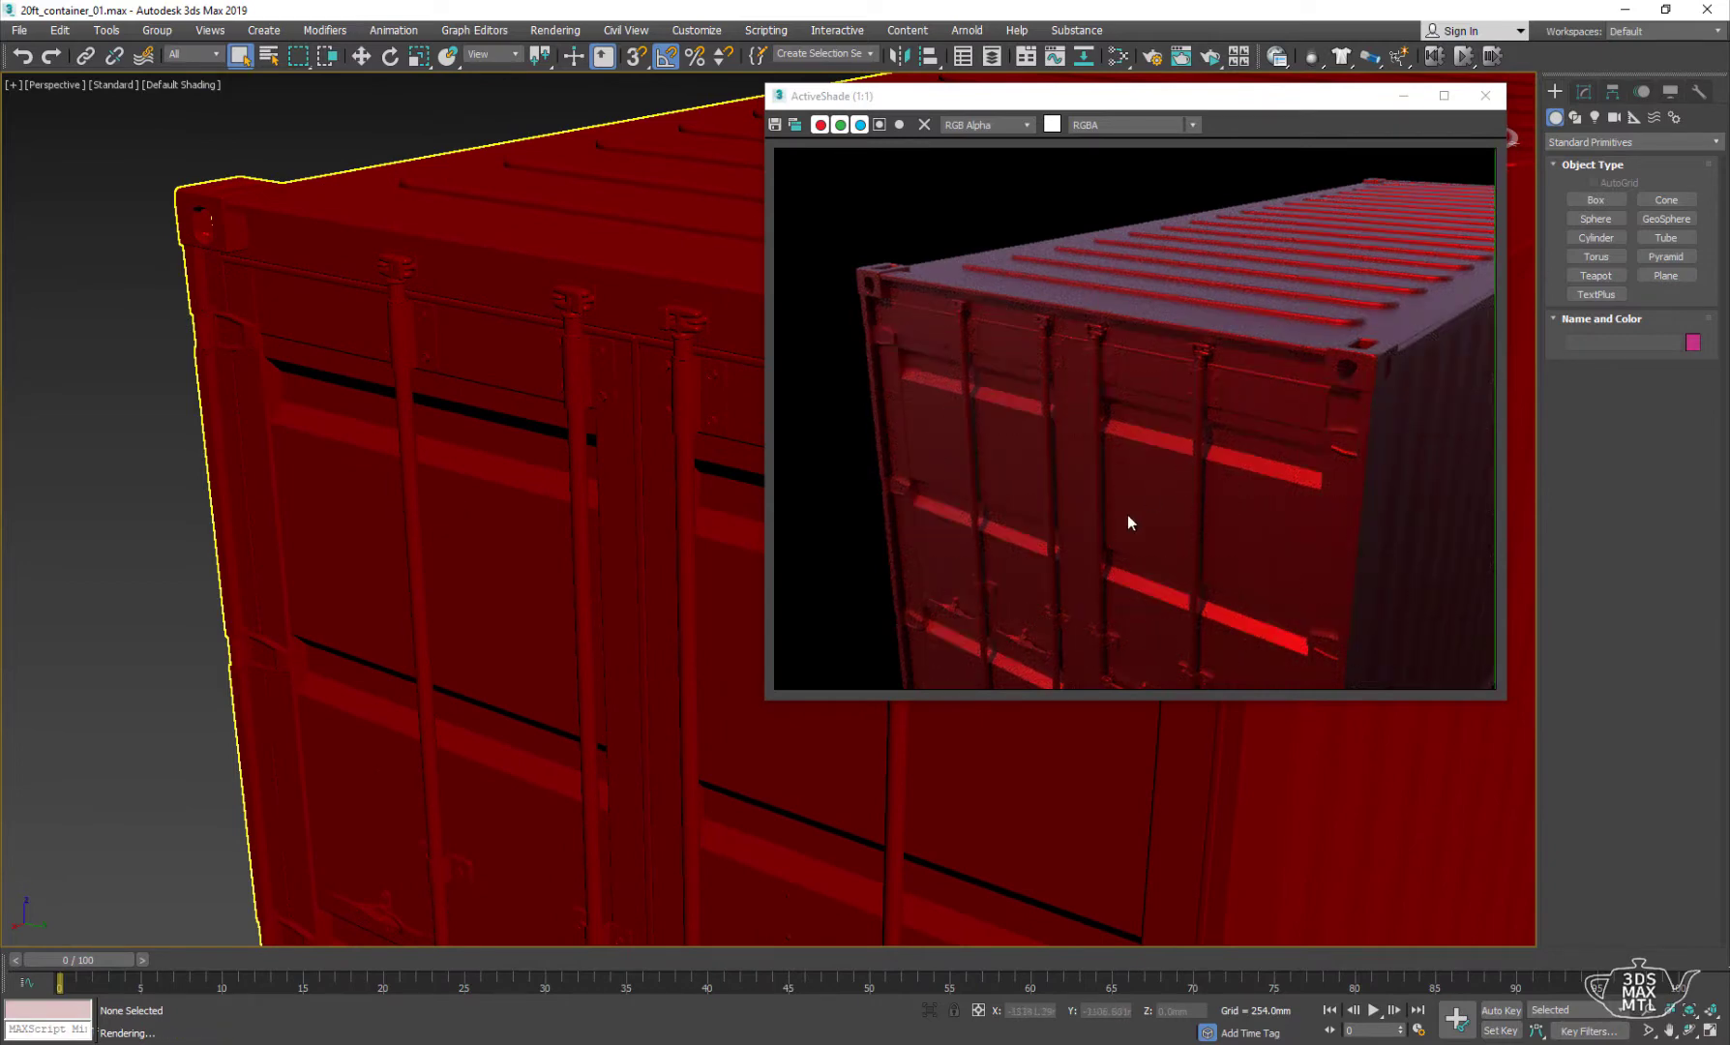
{"action": "left_click", "coordinate": [1485, 95]}
- Frame and select the container and show its modifier stack
{"action": "middle_click_drag", "start_coordinate": [928, 355], "coordinate": [985, 365]}
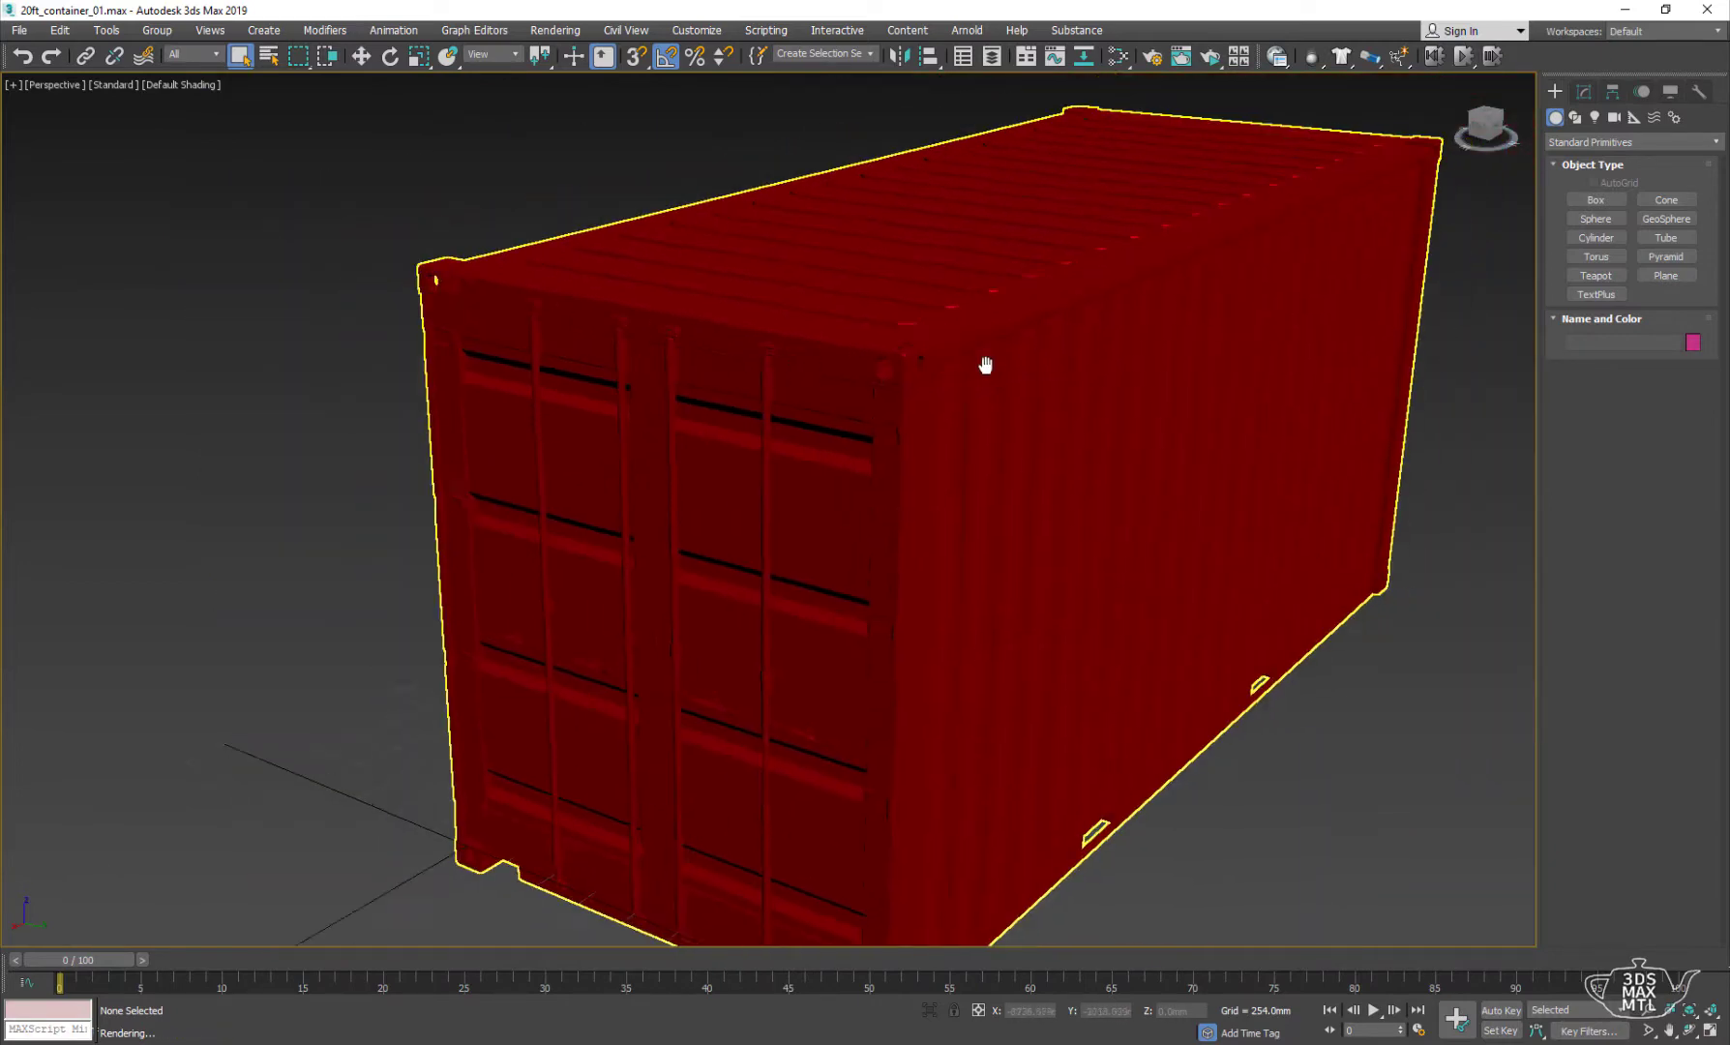
{"action": "scroll", "coordinate": [984, 364], "scroll_direction": "down", "scroll_amount": 3}
{"action": "key", "text": "ctrl+a"}
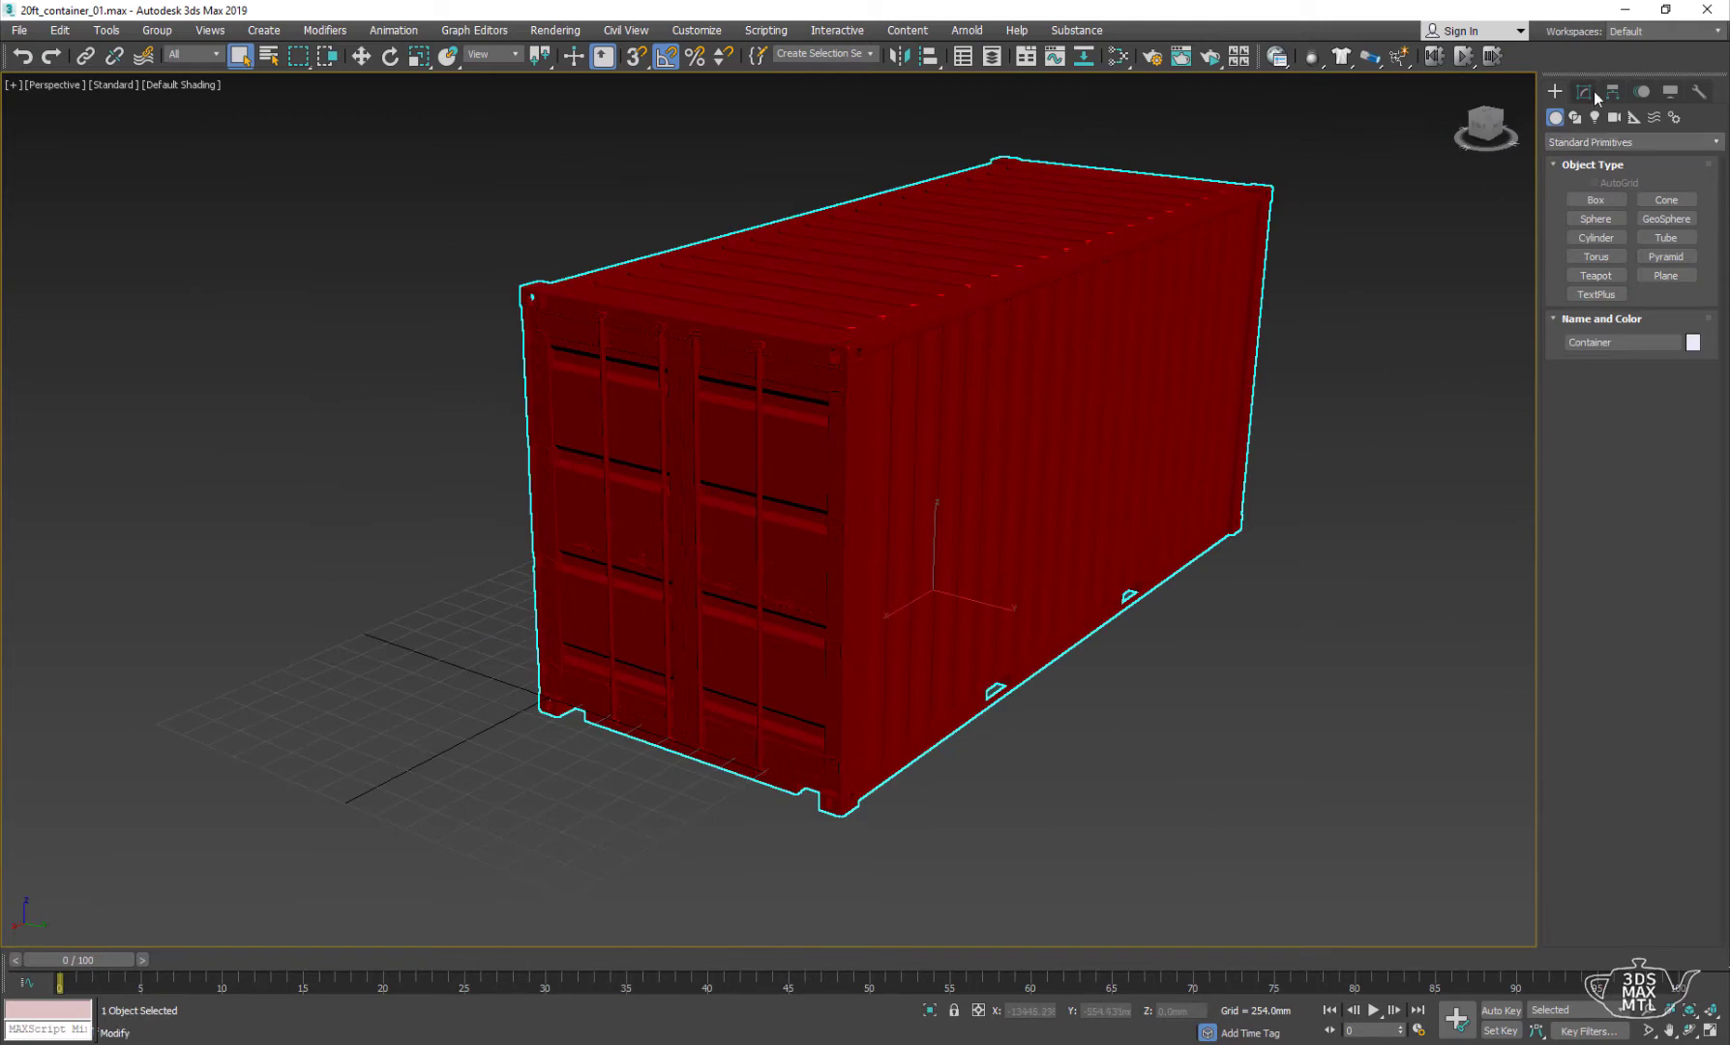
{"action": "left_click", "coordinate": [1587, 91]}
- Bring up the container's UV editor and its Render UVs template settings
{"action": "left_click", "coordinate": [1641, 756]}
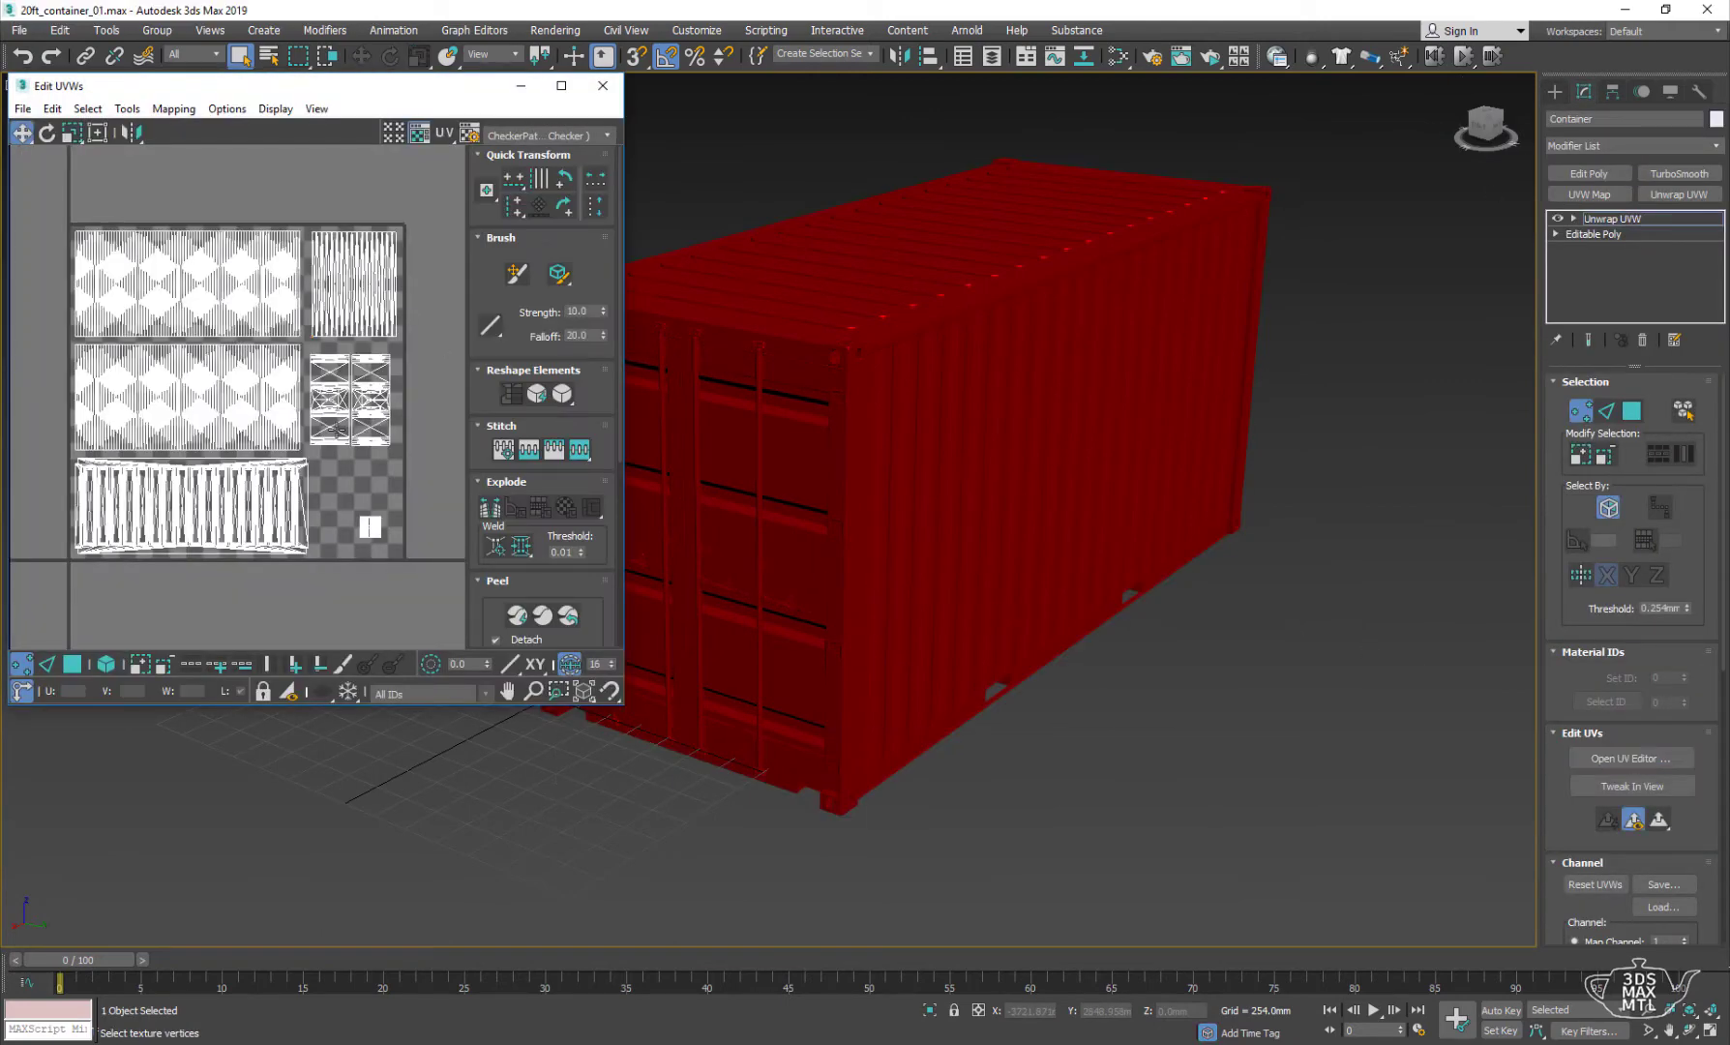
{"action": "left_click_drag", "start_coordinate": [157, 100], "coordinate": [237, 116]}
{"action": "left_click", "coordinate": [206, 124]}
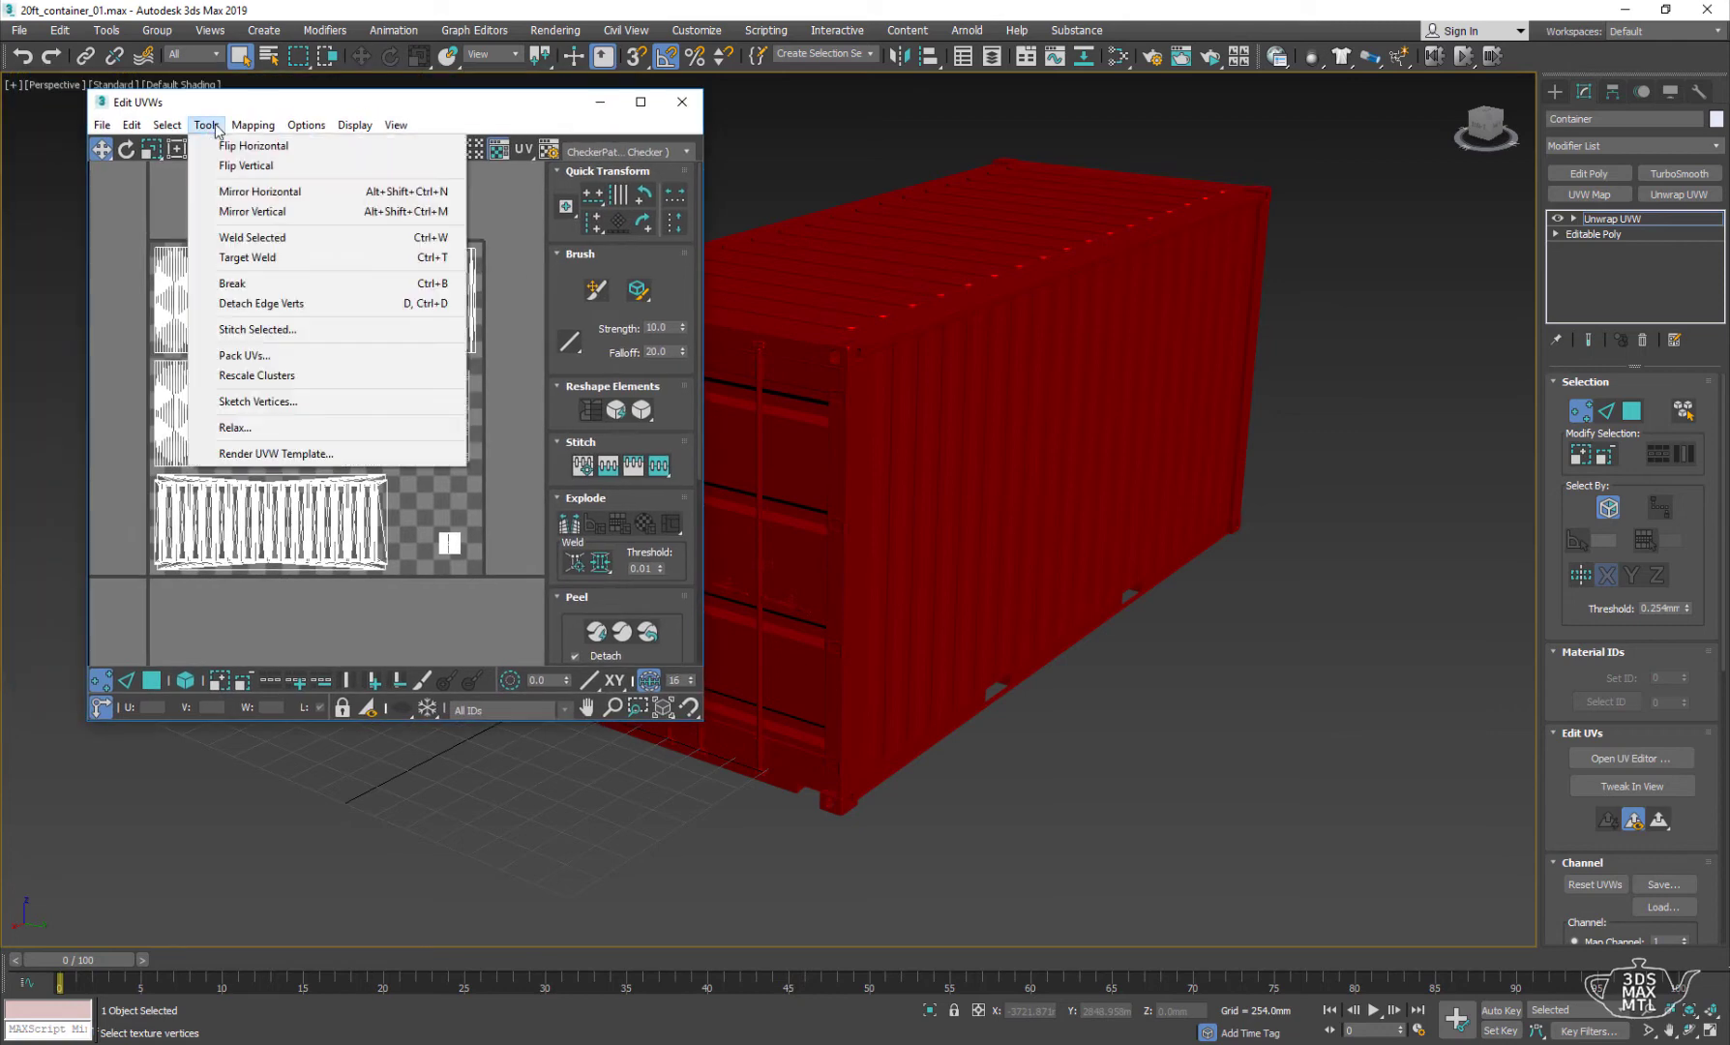
{"action": "left_click", "coordinate": [302, 458]}
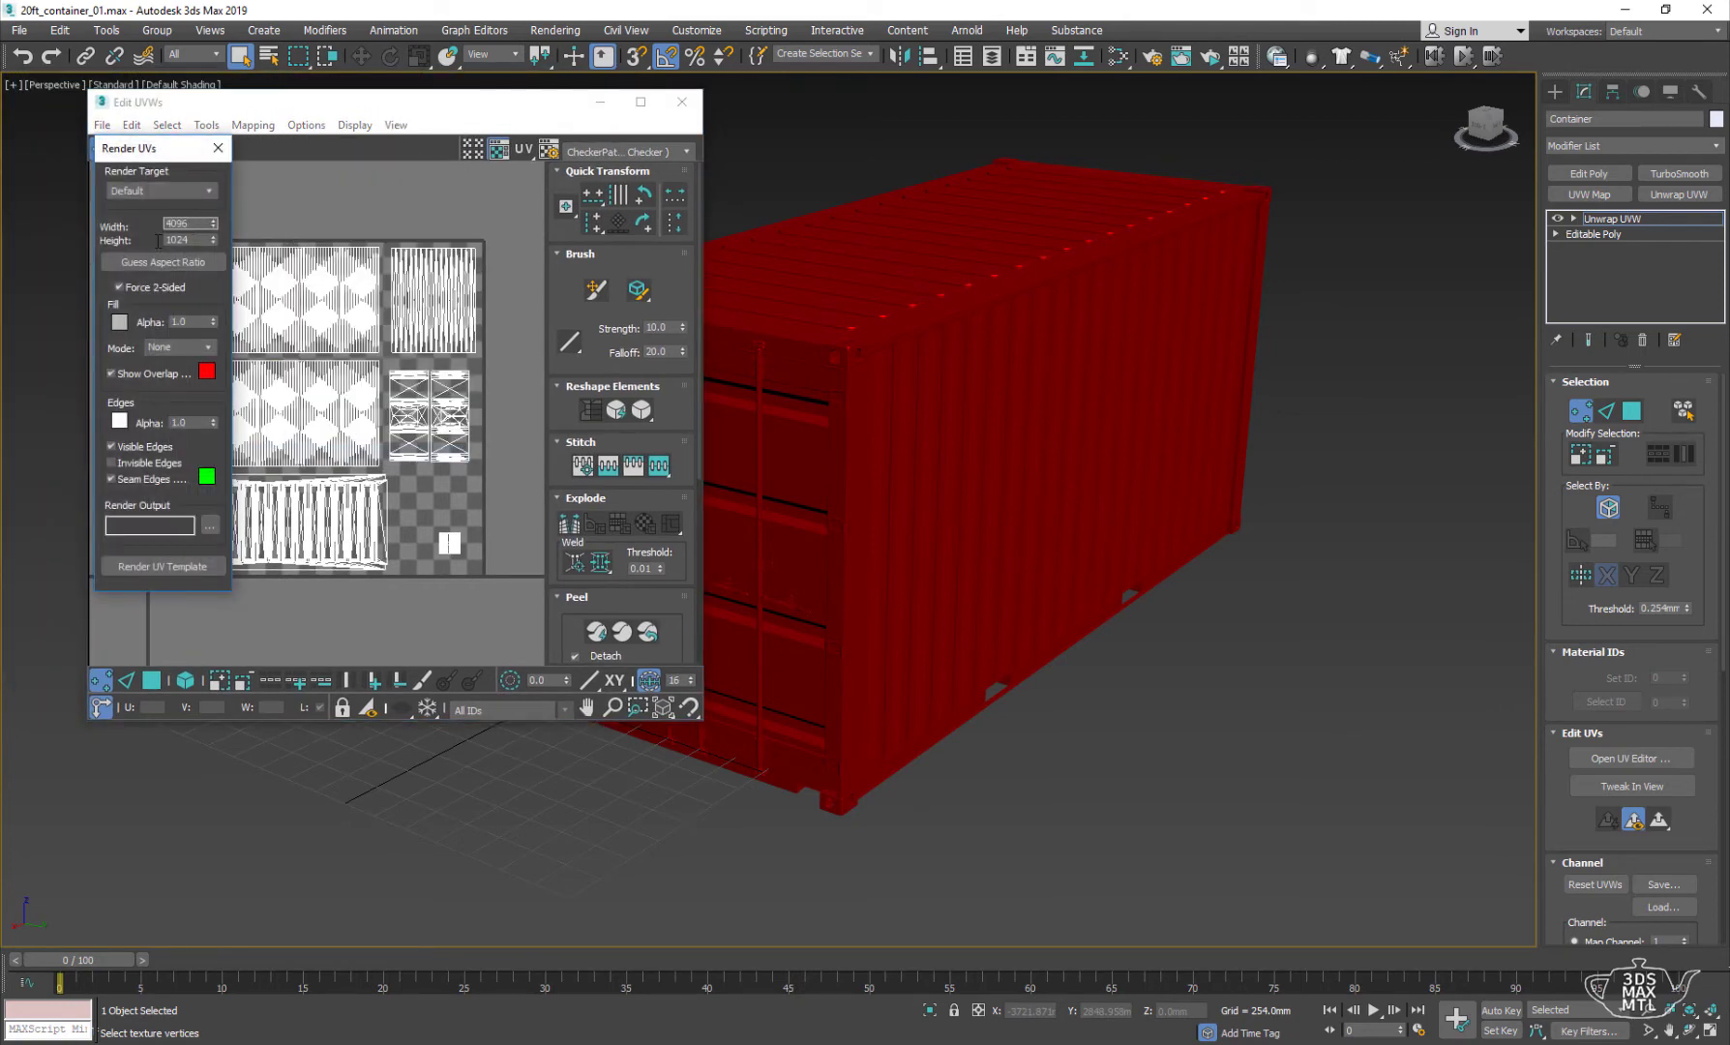
- Render the UV template with height matched to the UV aspect, then save the image
{"action": "left_click", "coordinate": [167, 261]}
{"action": "left_click", "coordinate": [178, 568]}
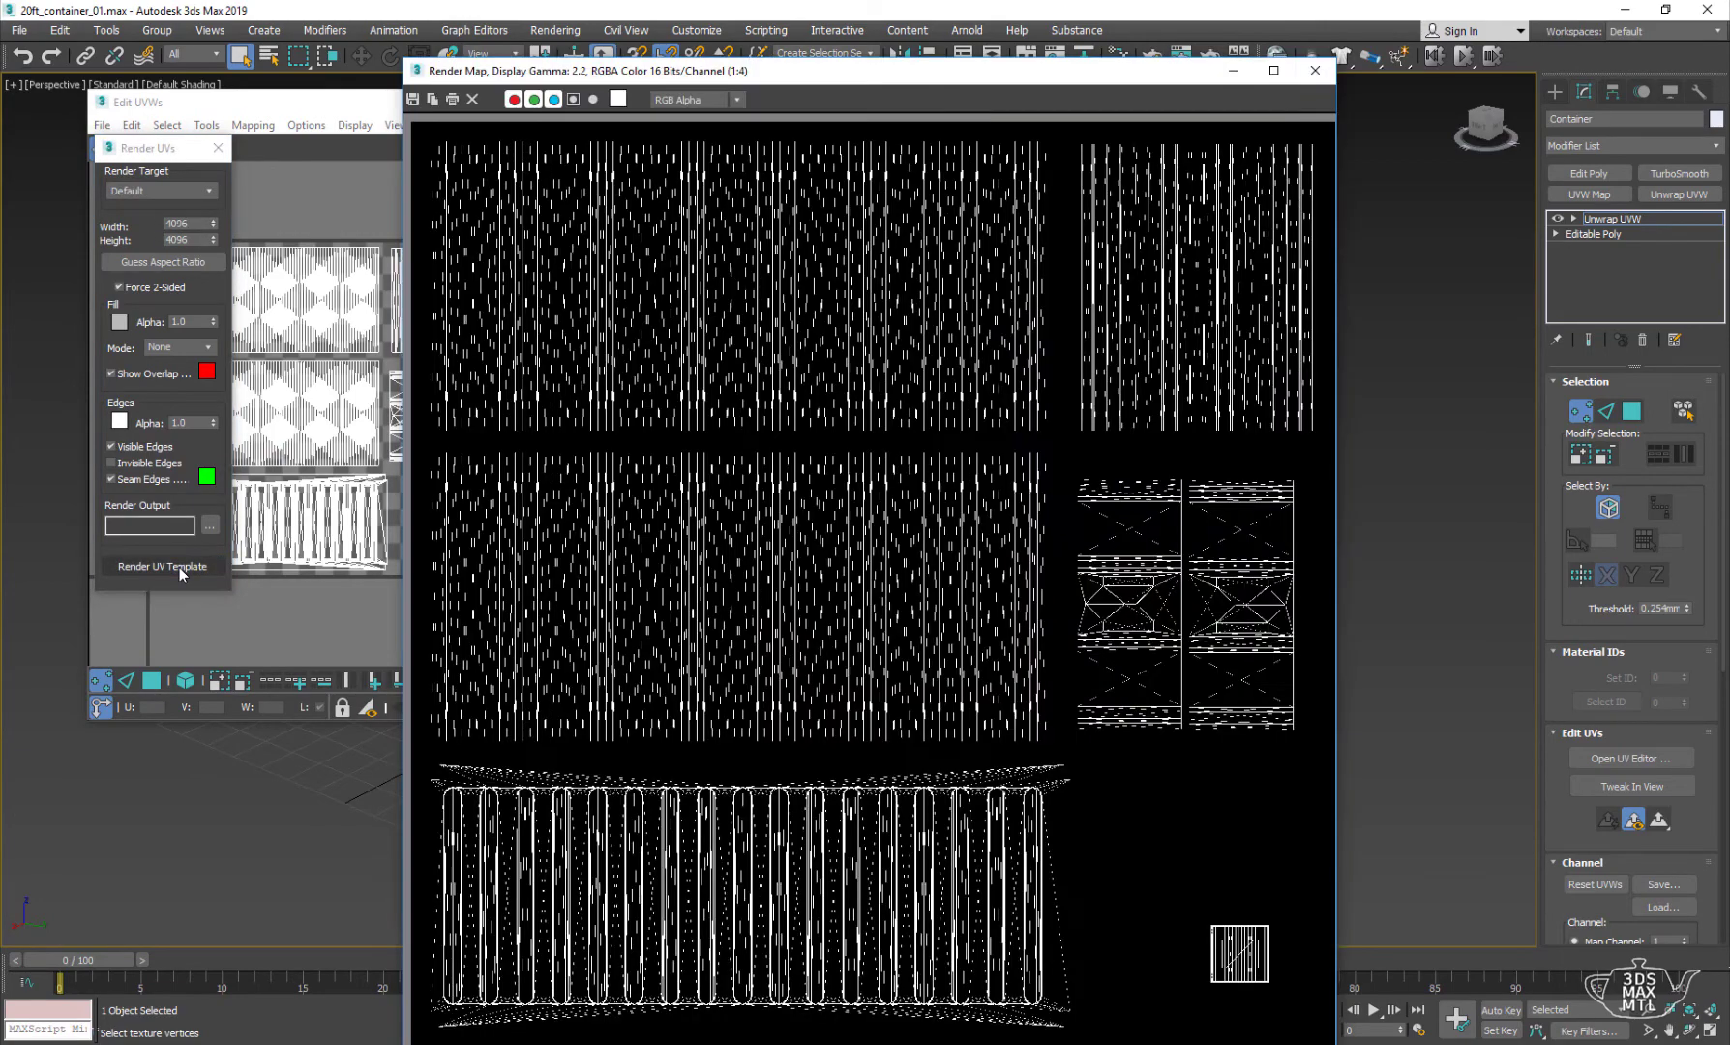
{"action": "scroll", "coordinate": [1064, 426], "scroll_direction": "up", "scroll_amount": 2}
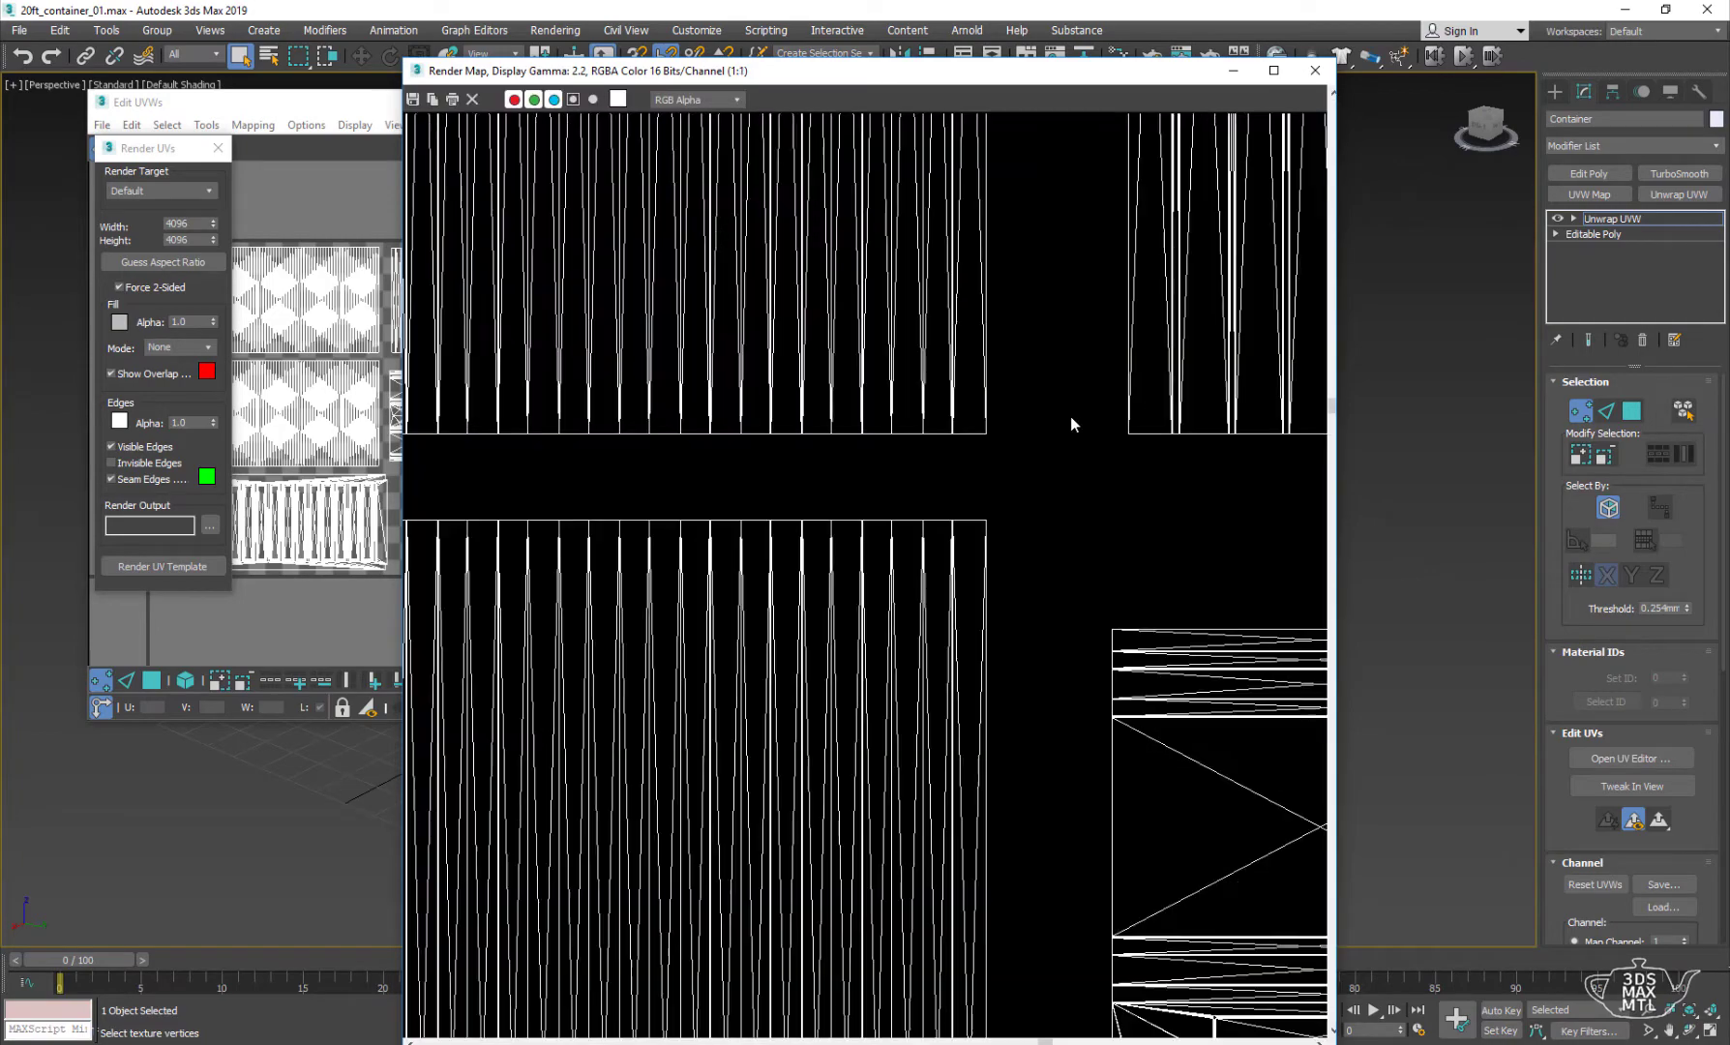
{"action": "scroll", "coordinate": [1015, 420], "scroll_direction": "up", "scroll_amount": 2}
{"action": "scroll", "coordinate": [941, 421], "scroll_direction": "down", "scroll_amount": 1}
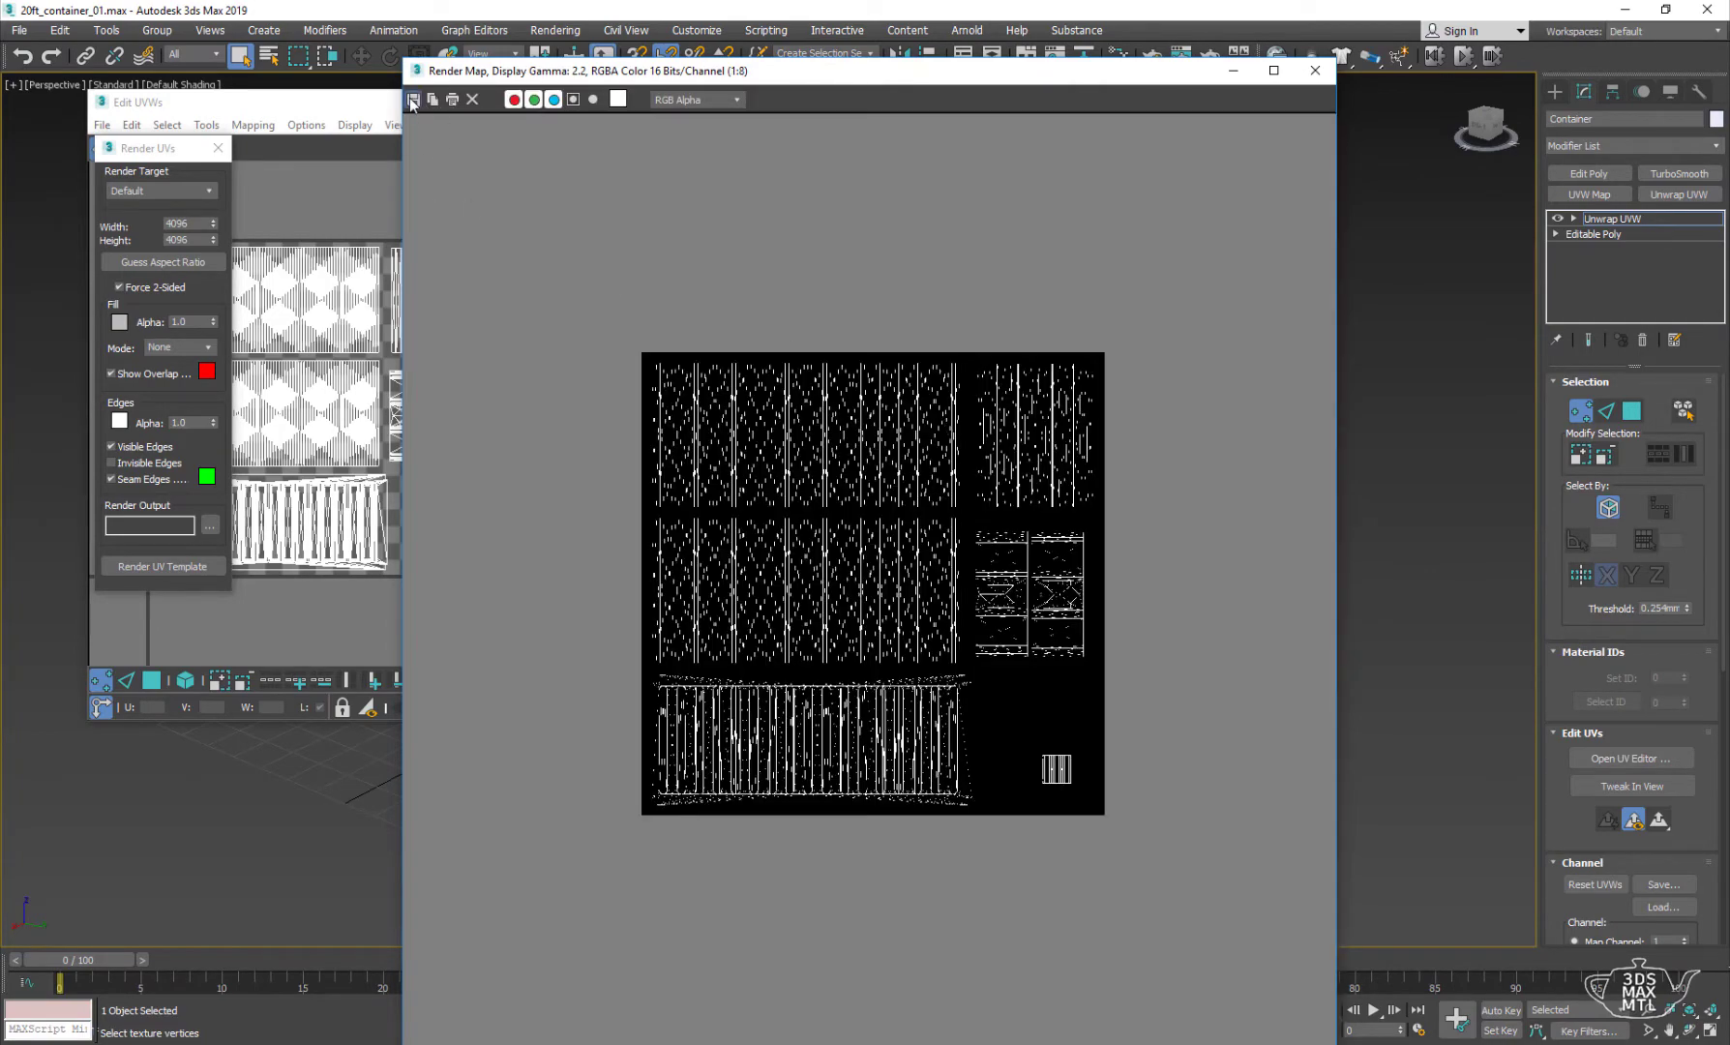
{"action": "left_click", "coordinate": [412, 100]}
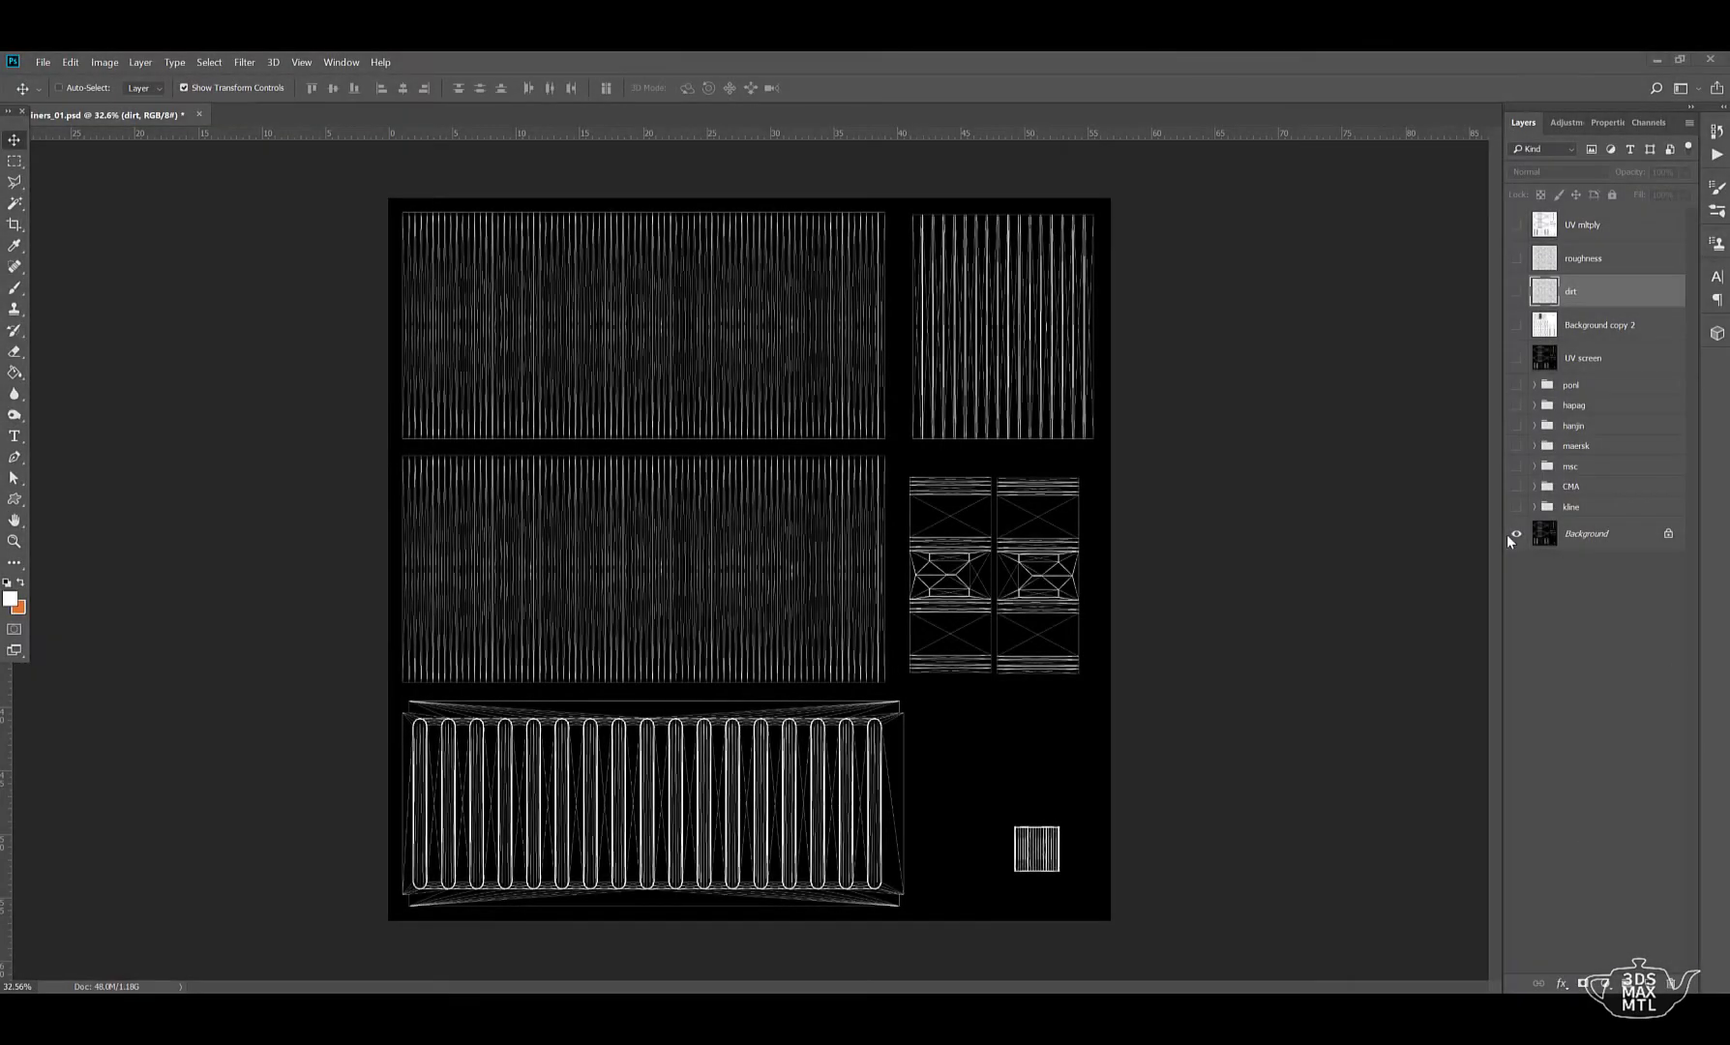
- Show the kline group and set the dirt layer to Multiply at about 17% opacity
{"action": "left_click", "coordinate": [1516, 507]}
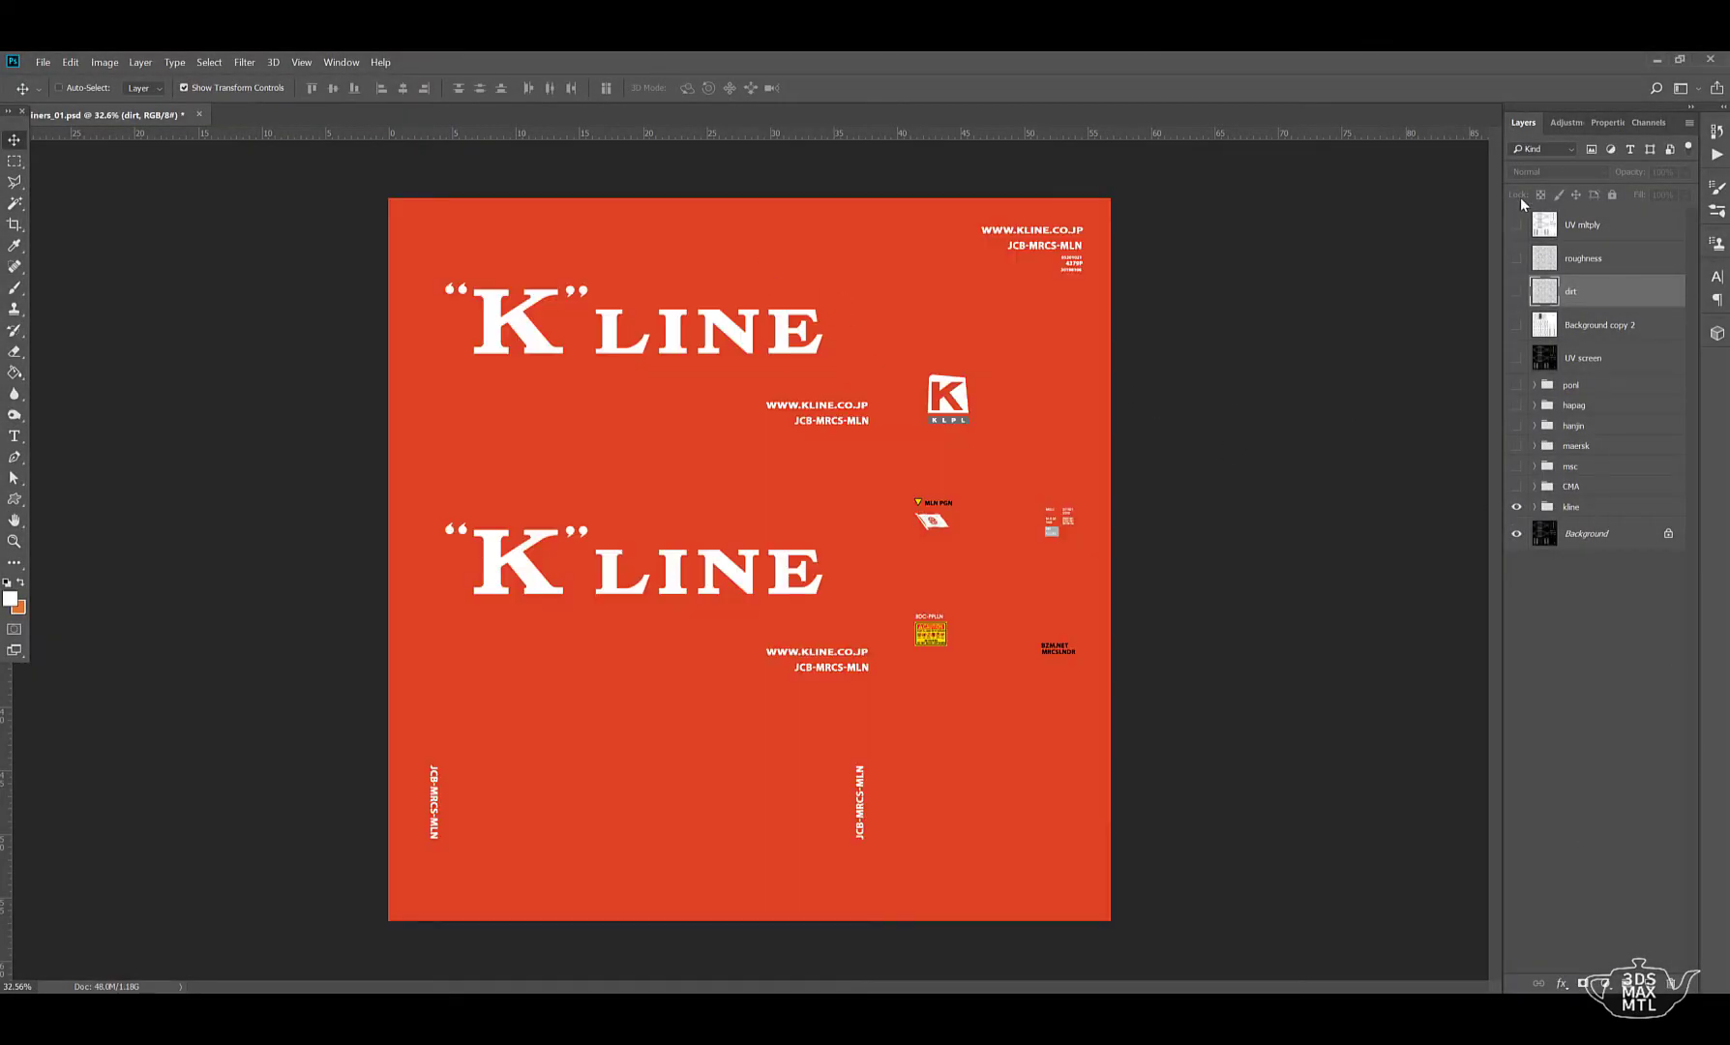
{"action": "left_click", "coordinate": [1516, 224]}
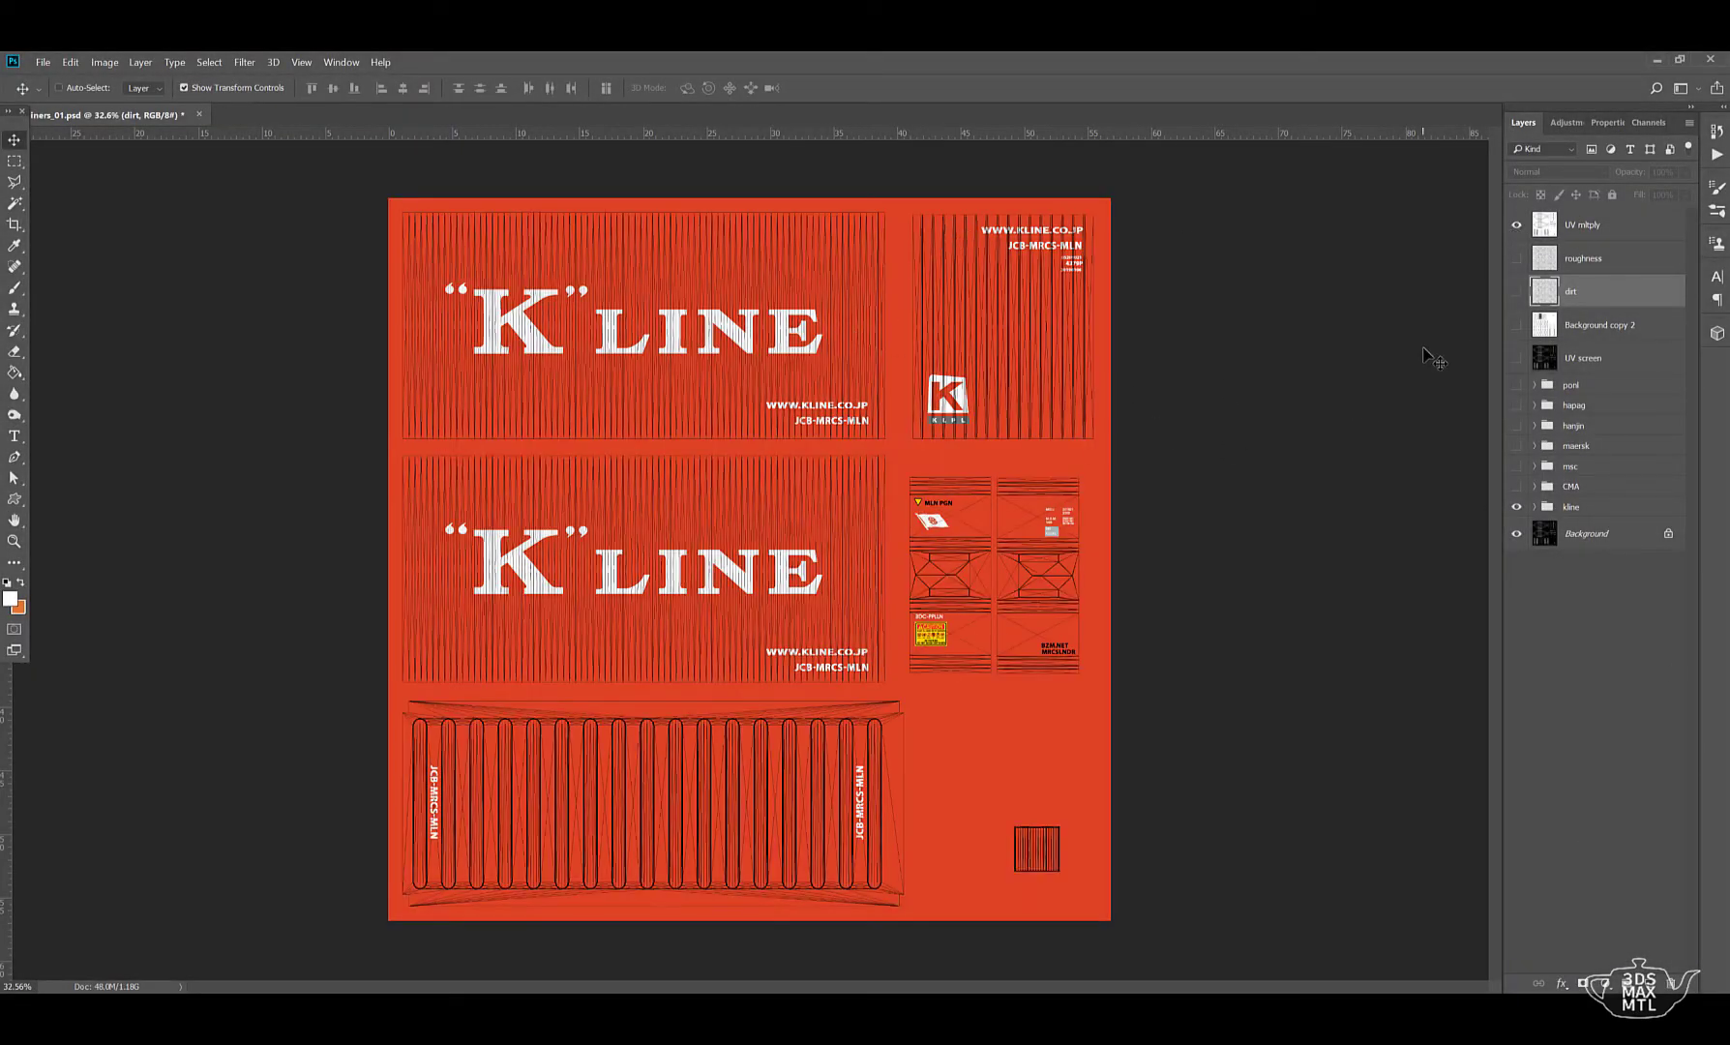
{"action": "left_click", "coordinate": [1516, 227]}
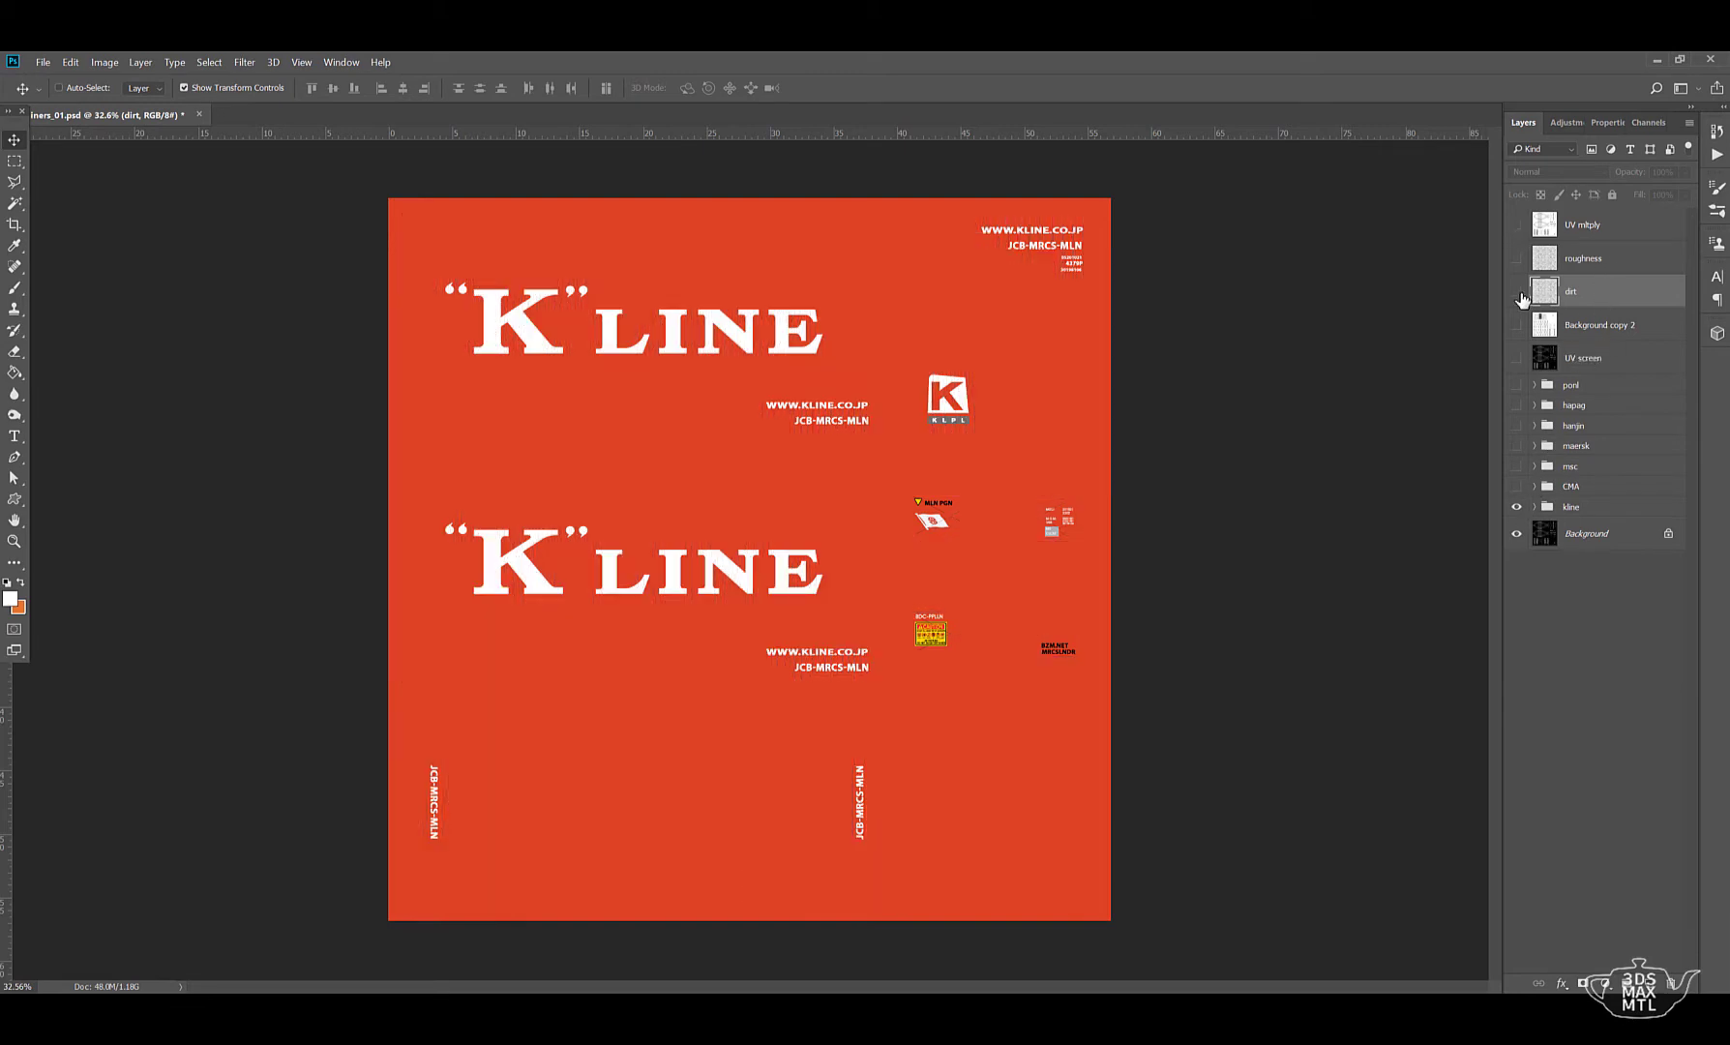
{"action": "left_click", "coordinate": [1516, 291]}
{"action": "left_click", "coordinate": [1574, 173]}
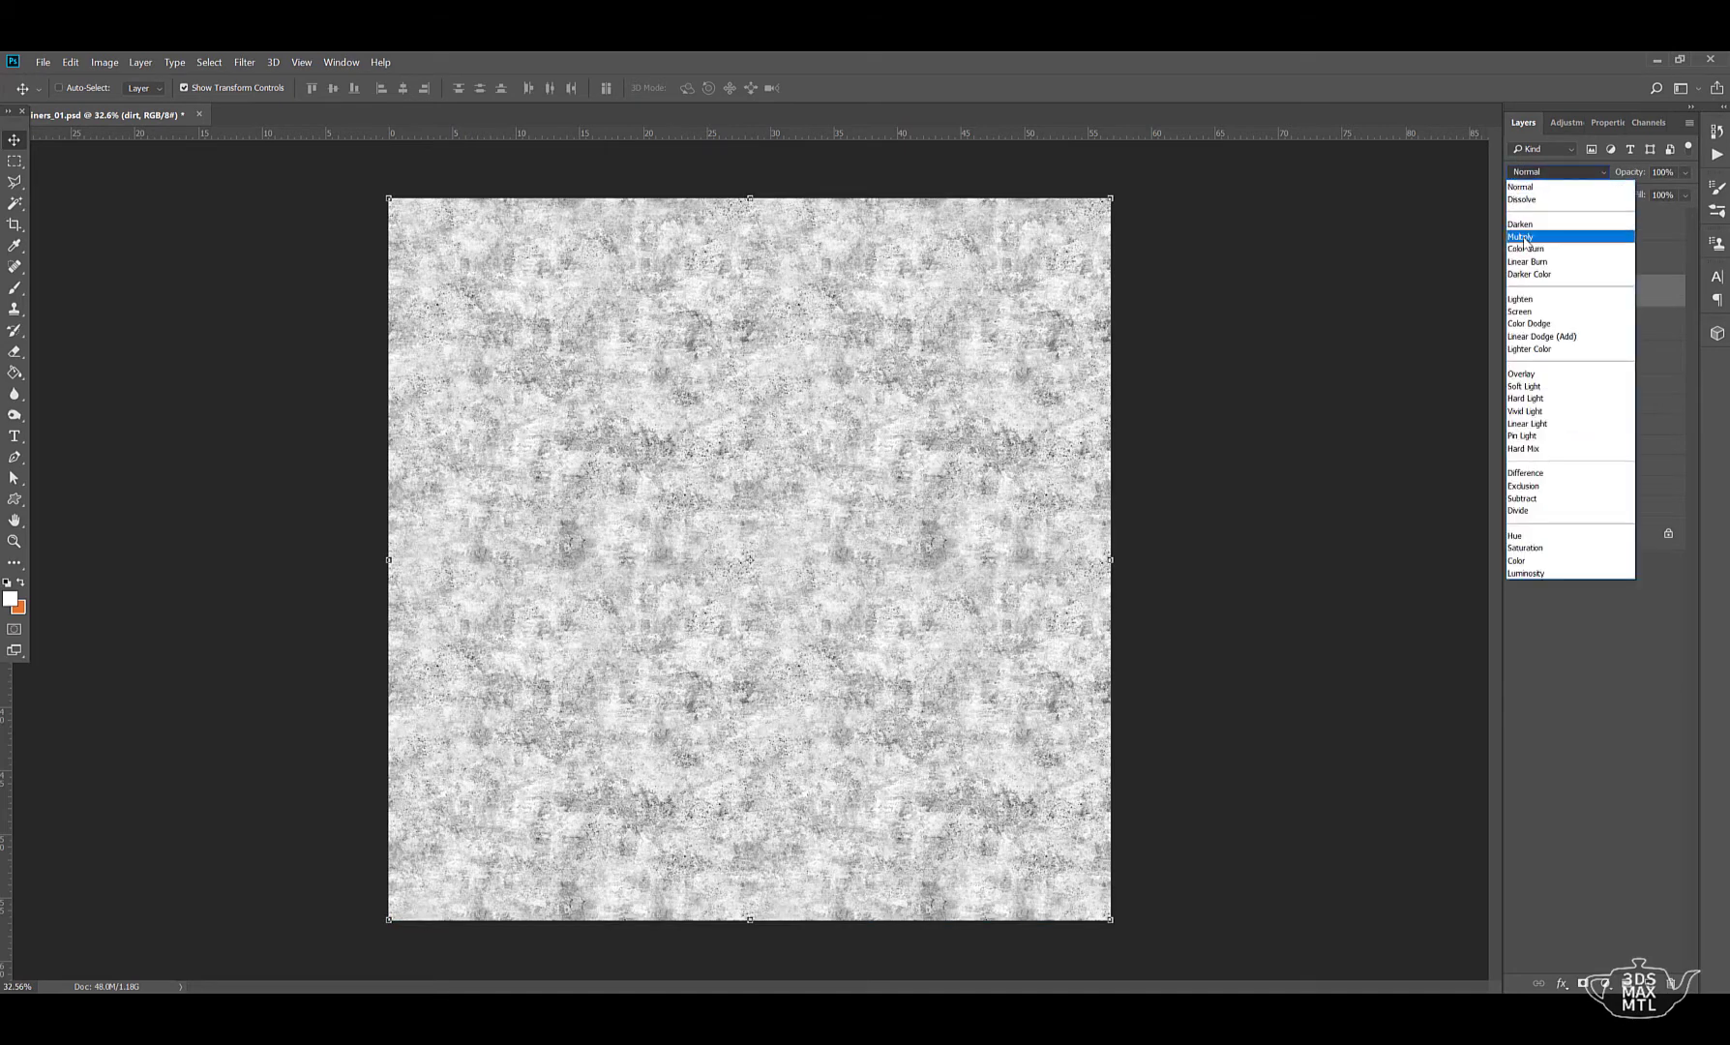
{"action": "left_click", "coordinate": [1547, 237]}
{"action": "left_click_drag", "start_coordinate": [1614, 194], "coordinate": [1623, 191]}
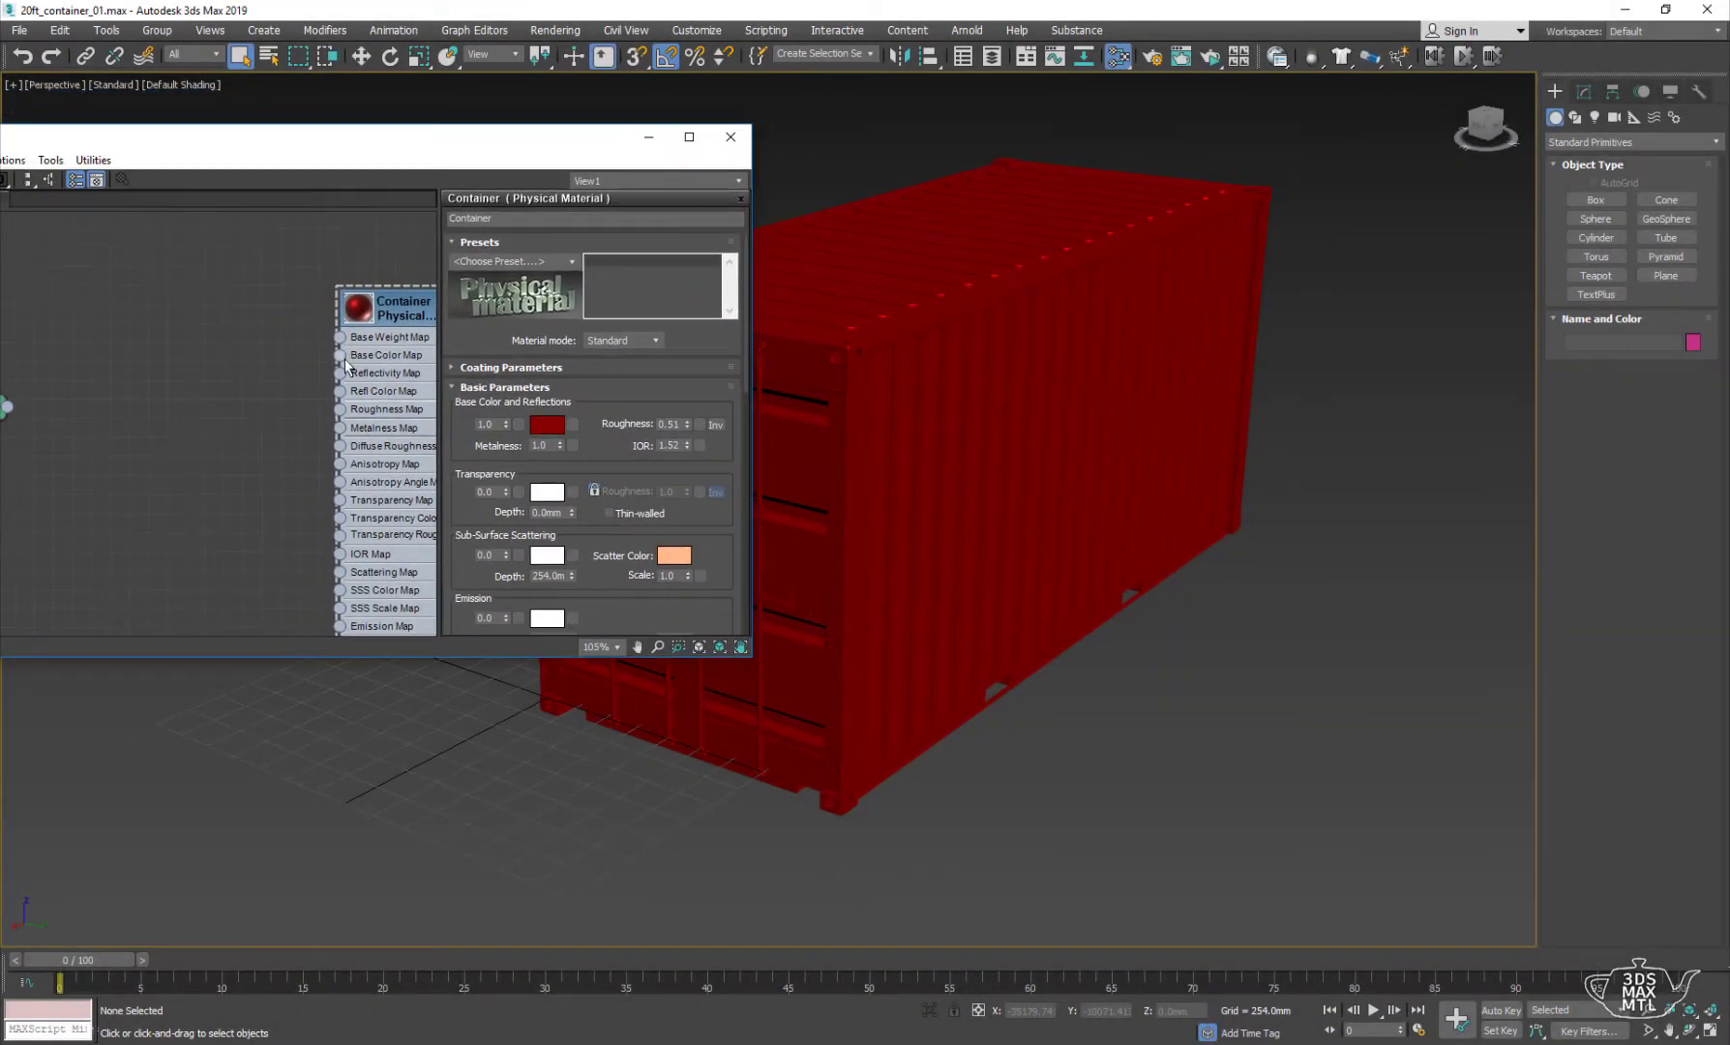
- Load container_kline_01d.jpg as a Bitmap map into the Container base colour
{"action": "left_click_drag", "start_coordinate": [239, 342], "coordinate": [240, 337]}
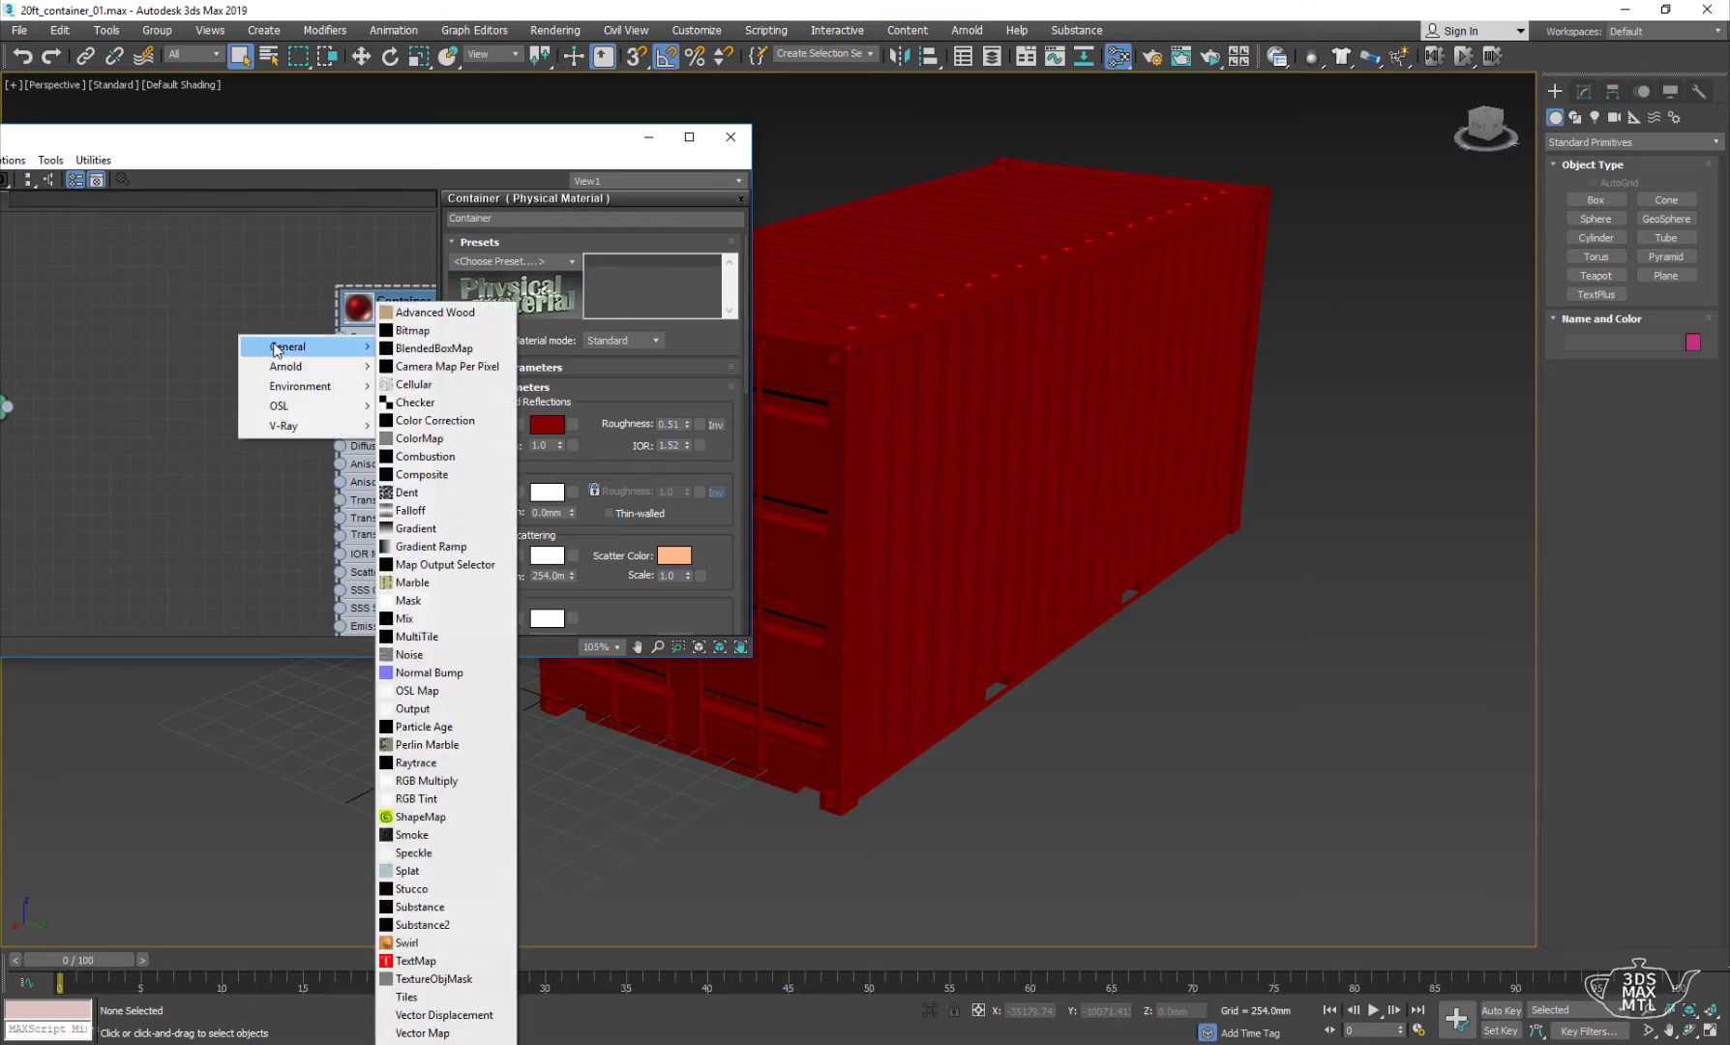
{"action": "left_click", "coordinate": [418, 335]}
{"action": "left_click", "coordinate": [357, 164]}
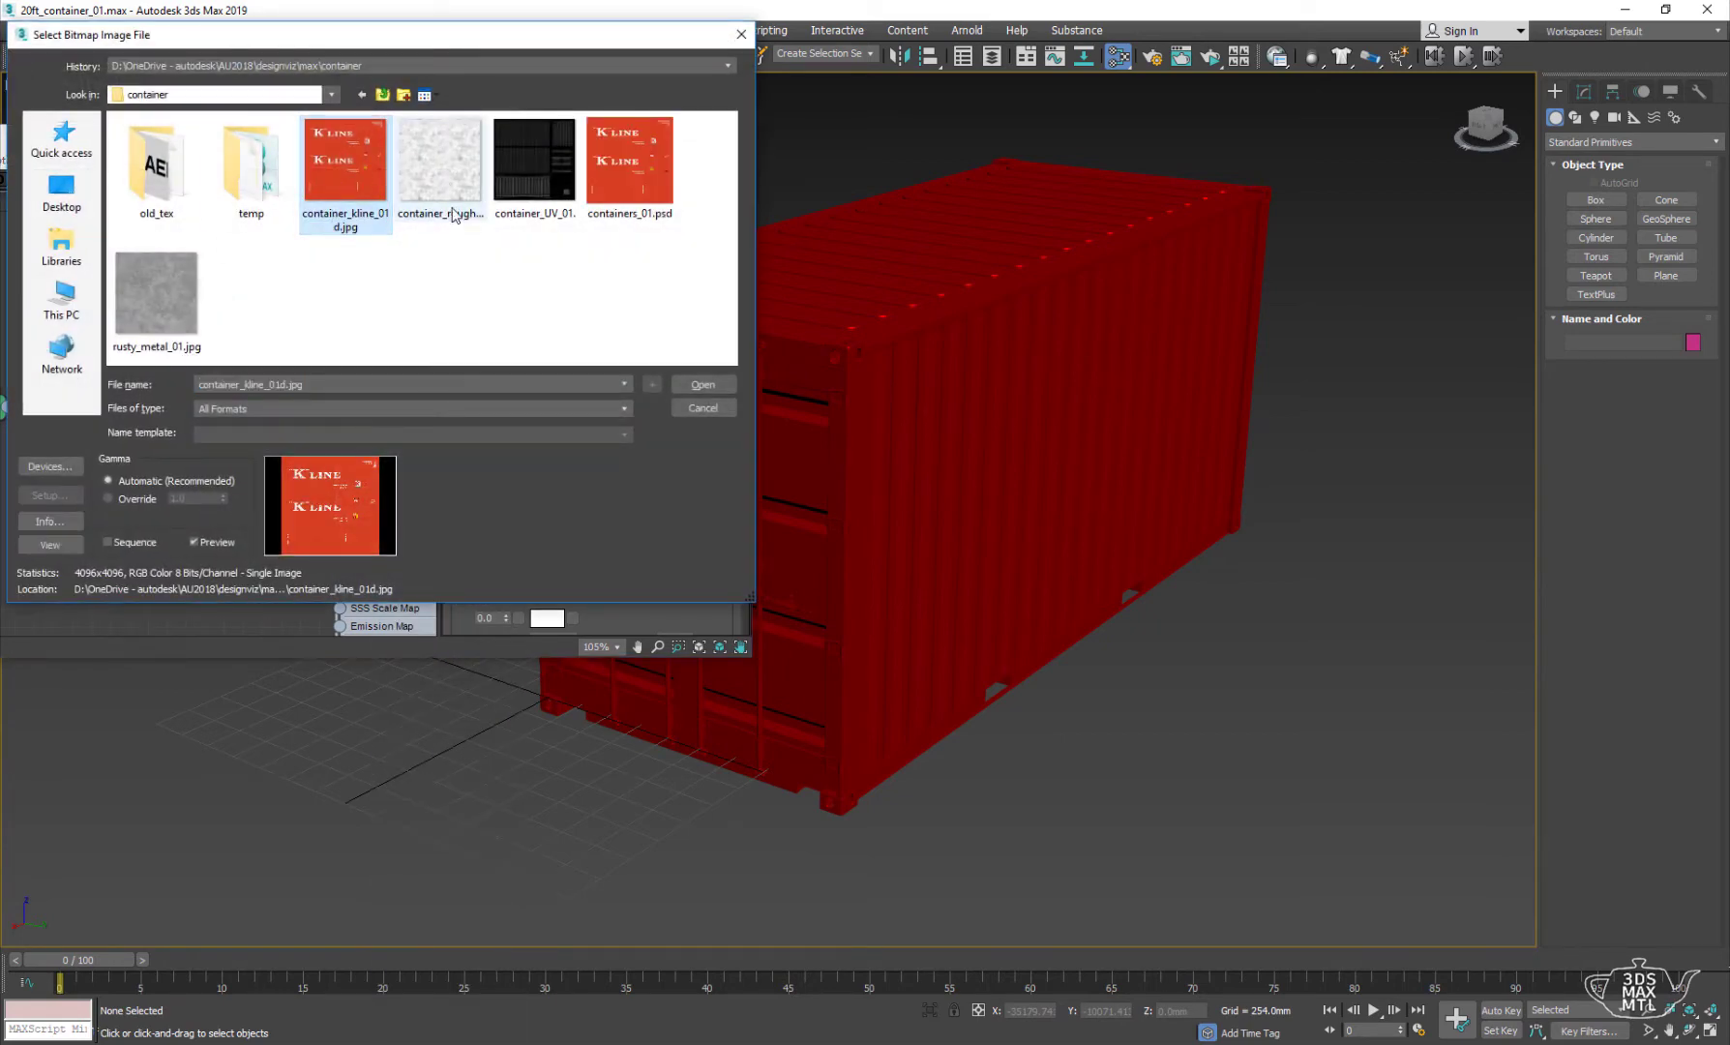
{"action": "left_click", "coordinate": [702, 385]}
- Enable Show Shaded Material so the K LINE texture displays on the container
{"action": "left_click_drag", "start_coordinate": [254, 314], "coordinate": [177, 275]}
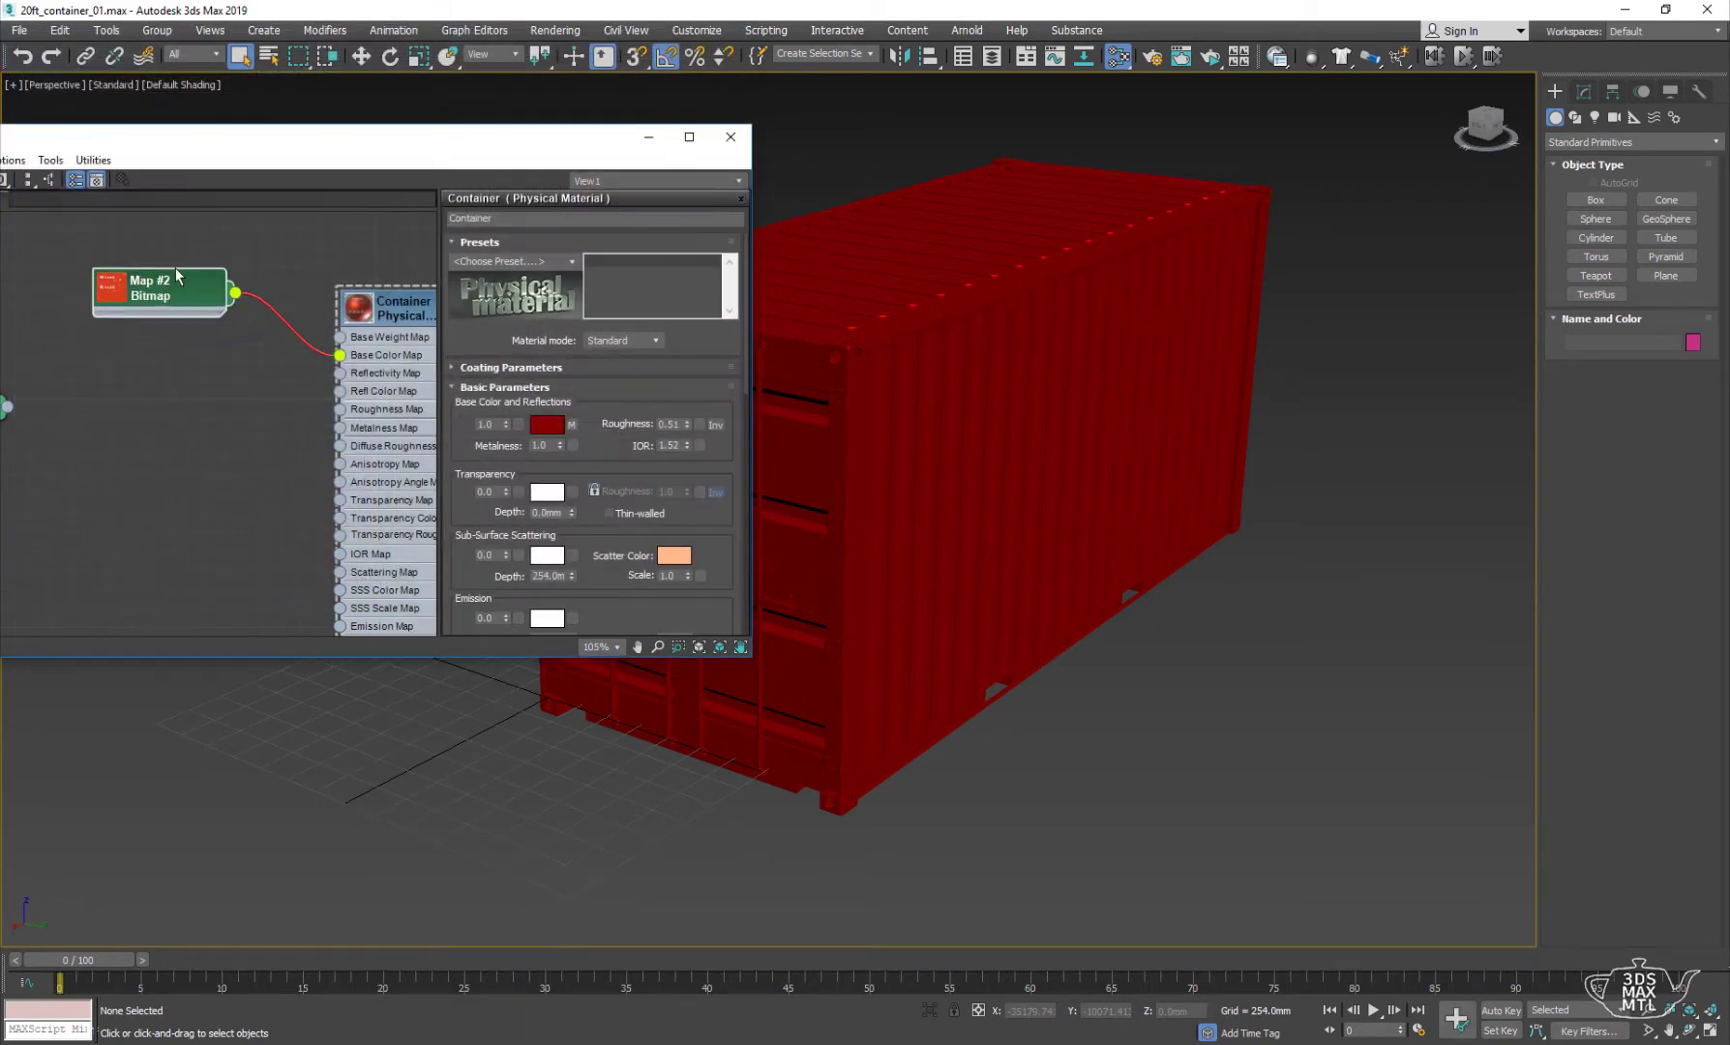
{"action": "left_click_drag", "start_coordinate": [208, 154], "coordinate": [282, 151]}
{"action": "left_click", "coordinate": [28, 176]}
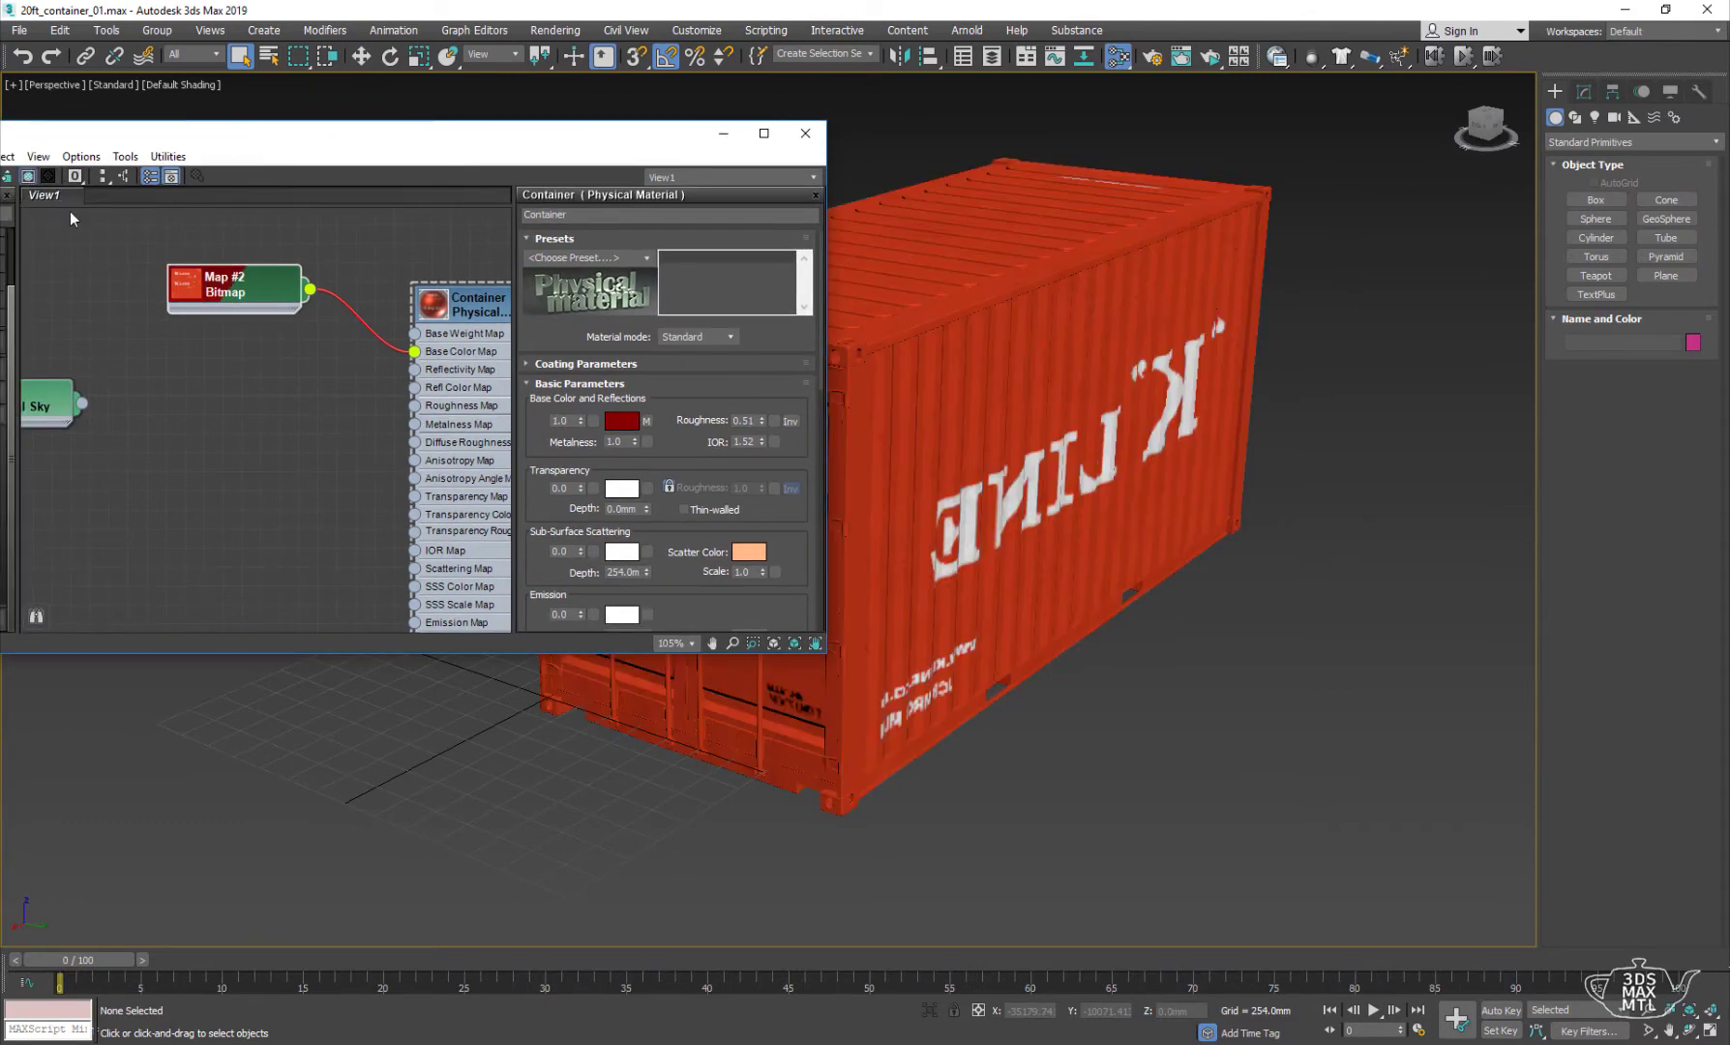
{"action": "left_click_drag", "start_coordinate": [725, 153], "coordinate": [556, 153]}
{"action": "left_click", "coordinate": [636, 135]}
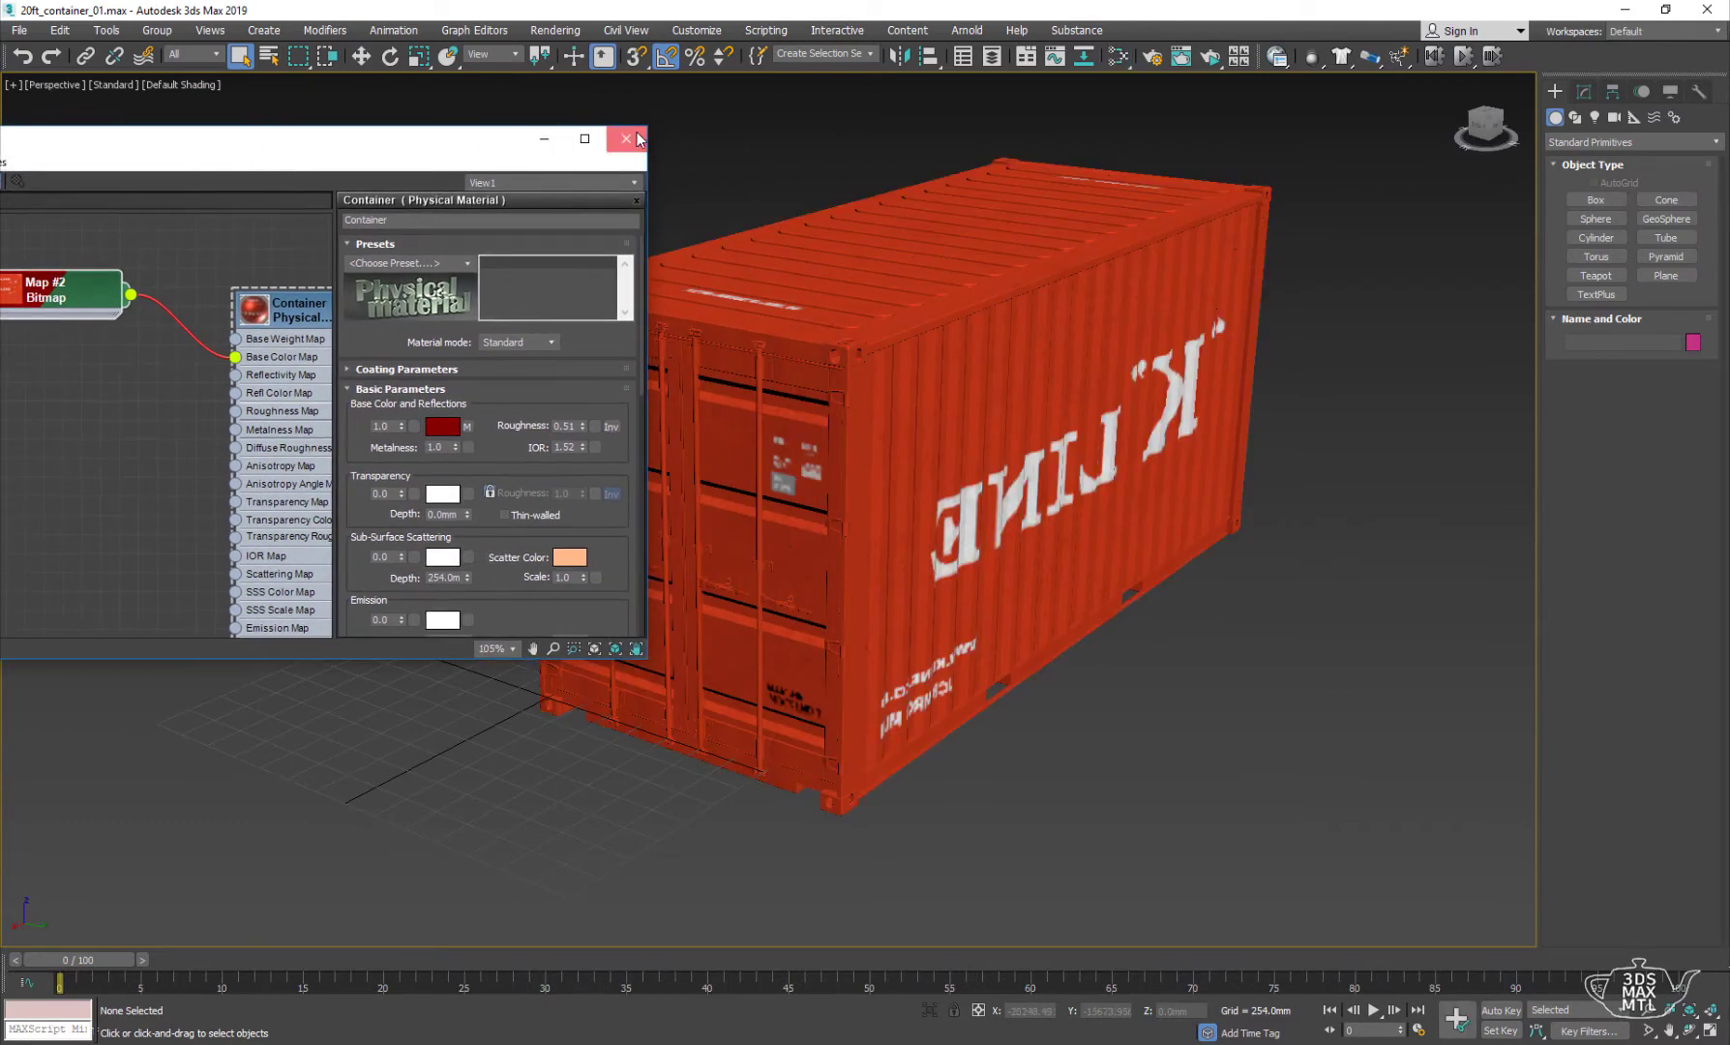
{"action": "mouse_move", "coordinate": [1198, 675]}
{"action": "middle_mouse_down", "text": "alt"}
{"action": "mouse_move", "coordinate": [1238, 642]}
{"action": "mouse_move", "coordinate": [904, 639]}
{"action": "mouse_move", "coordinate": [1258, 637]}
{"action": "mouse_move", "coordinate": [1206, 690]}
{"action": "mouse_move", "coordinate": [1211, 638]}
{"action": "mouse_move", "coordinate": [1006, 438]}
{"action": "mouse_move", "coordinate": [1054, 453]}
{"action": "middle_mouse_up", "text": "alt"}
{"action": "left_click", "coordinate": [1211, 638]}
{"action": "left_click", "coordinate": [1583, 91]}
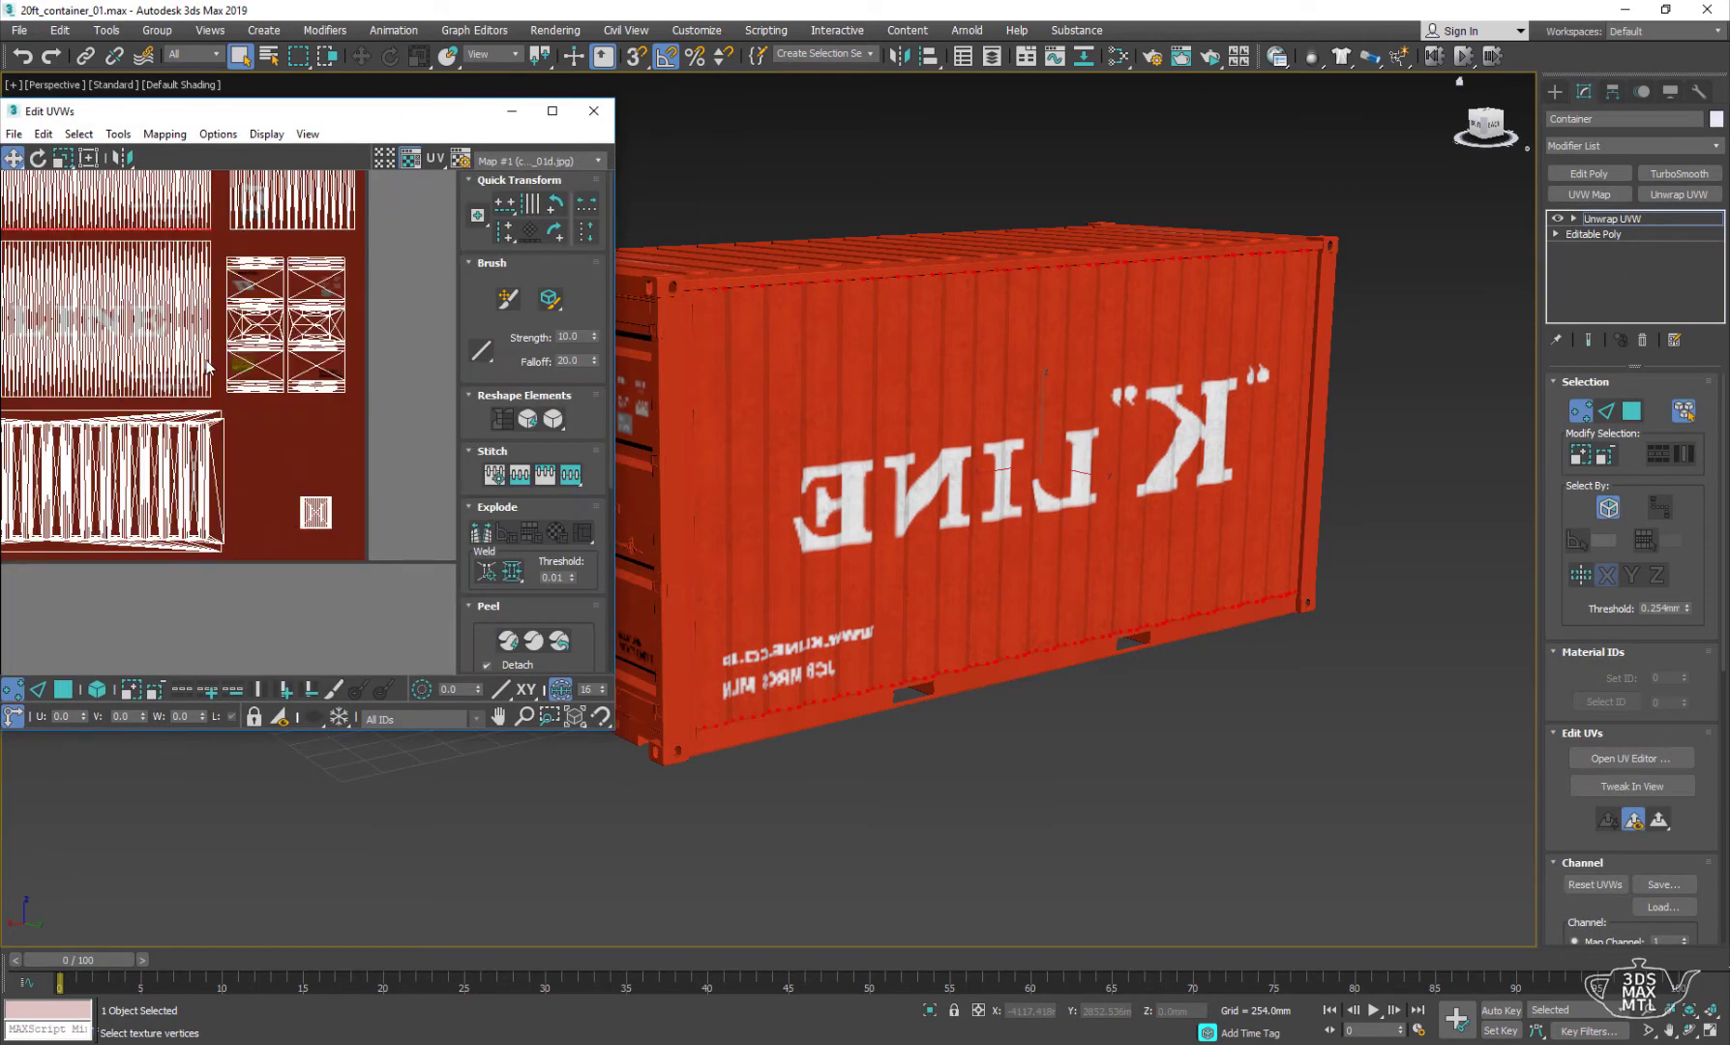
{"action": "scroll", "coordinate": [207, 365], "scroll_direction": "down", "scroll_amount": 3}
{"action": "middle_click_drag", "start_coordinate": [317, 399], "coordinate": [356, 418]}
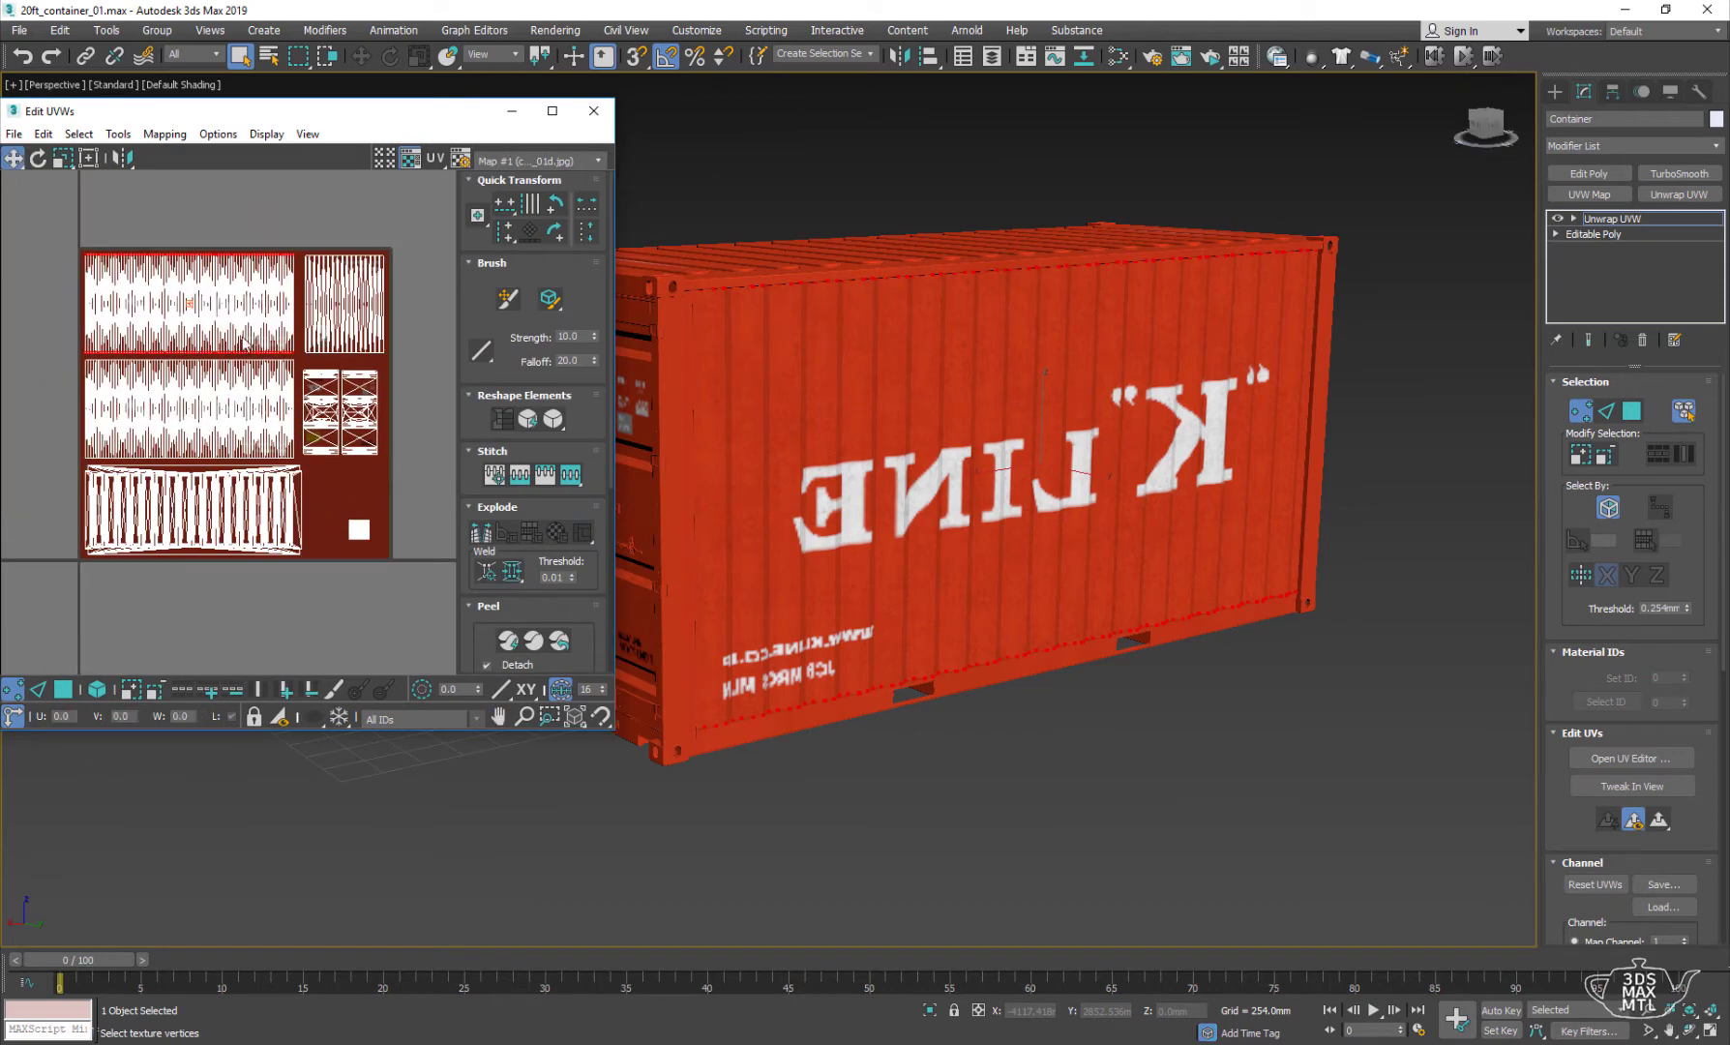
{"action": "scroll", "coordinate": [244, 343], "scroll_direction": "up", "scroll_amount": 3}
{"action": "left_click", "coordinate": [1681, 414]}
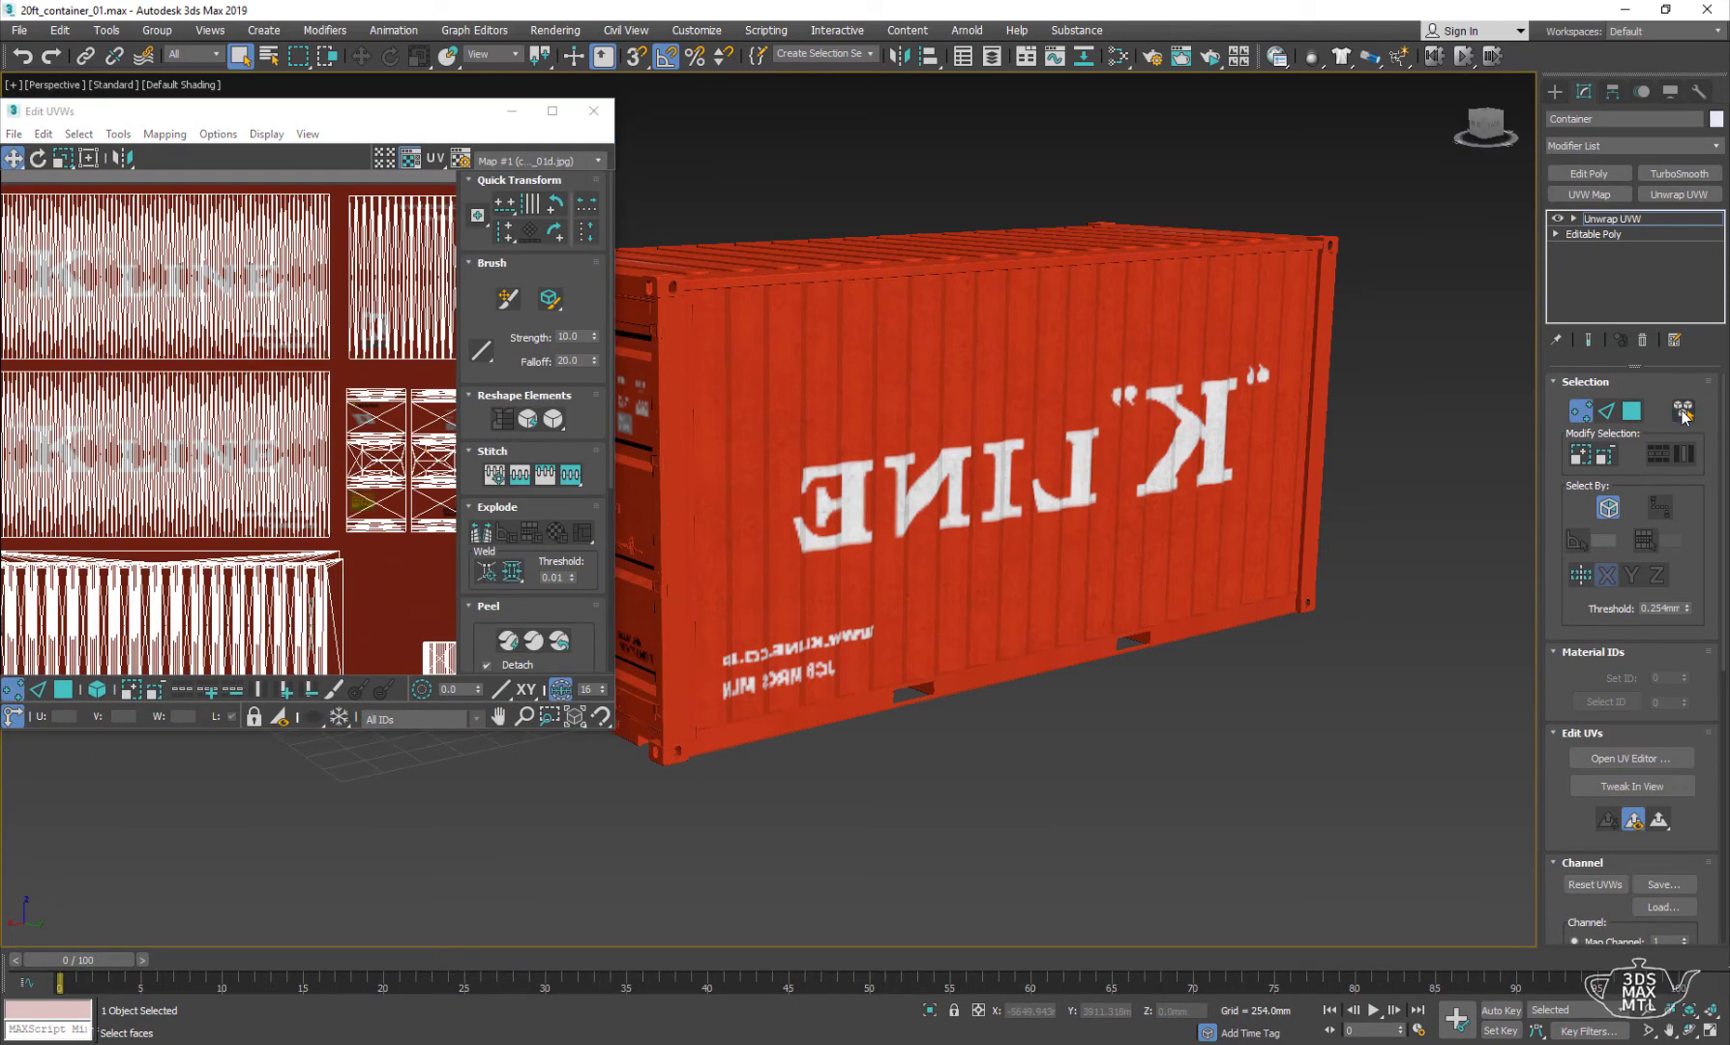
{"action": "key", "text": "3"}
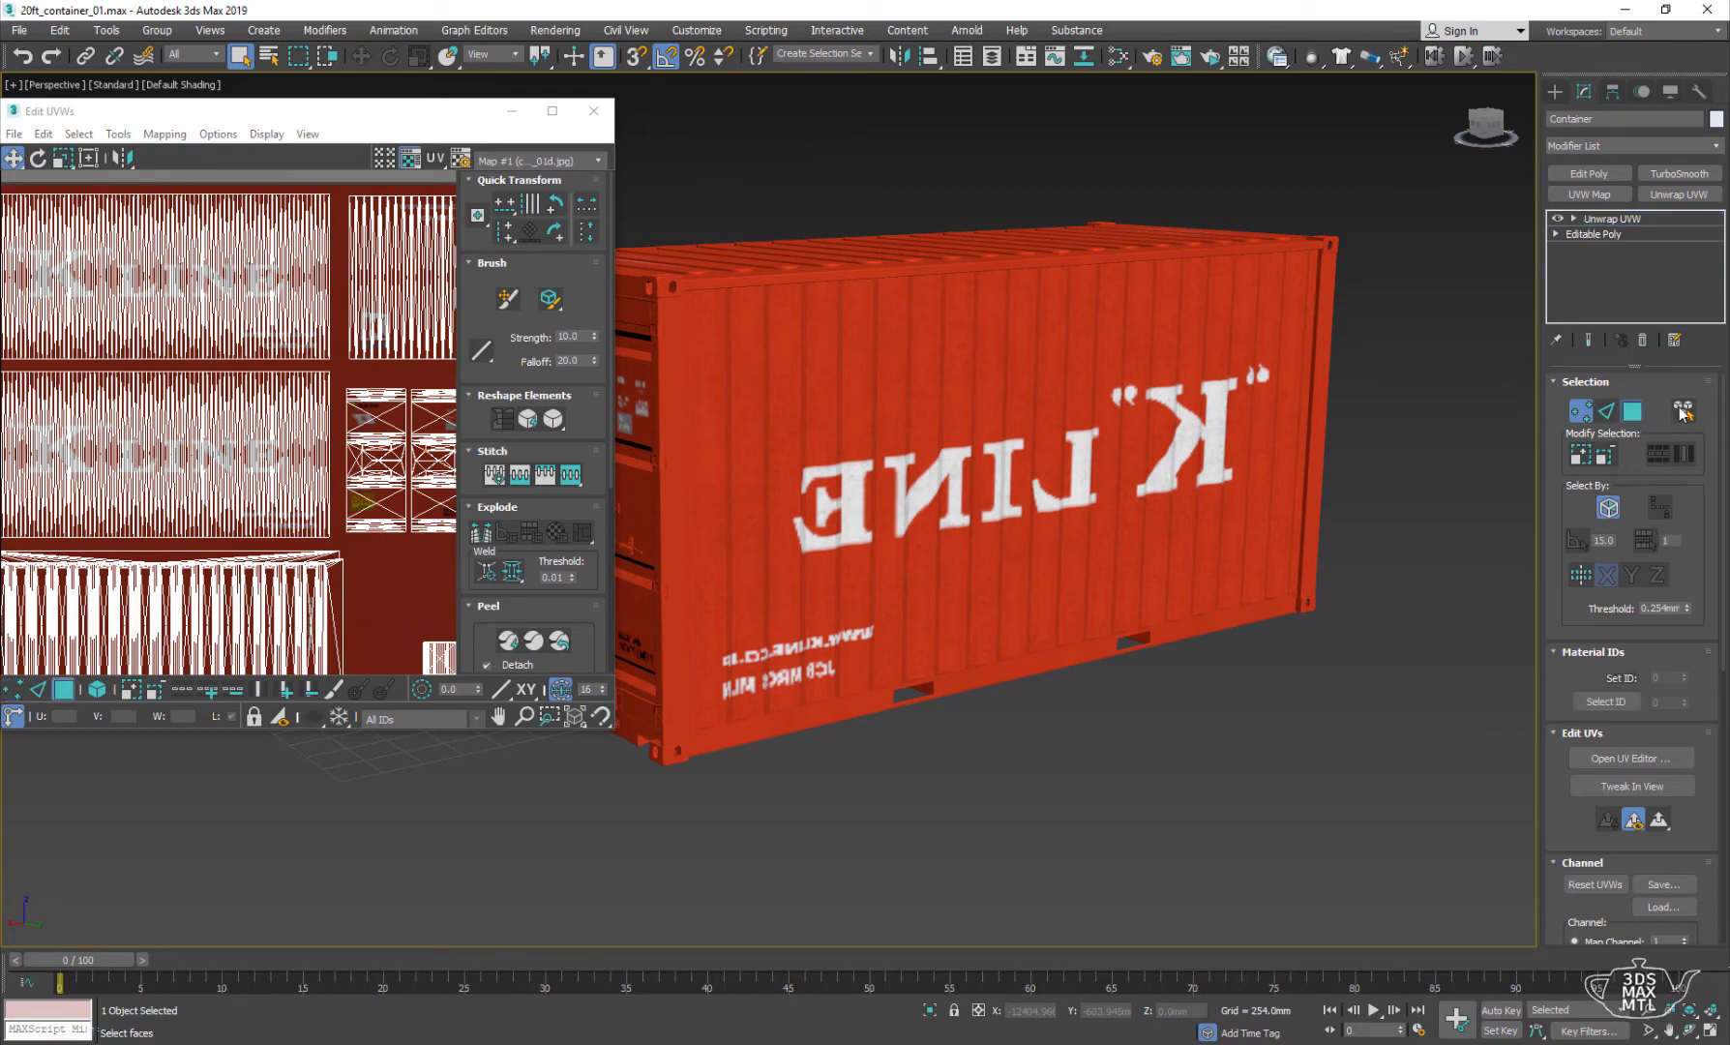
{"action": "left_click", "coordinate": [1129, 423]}
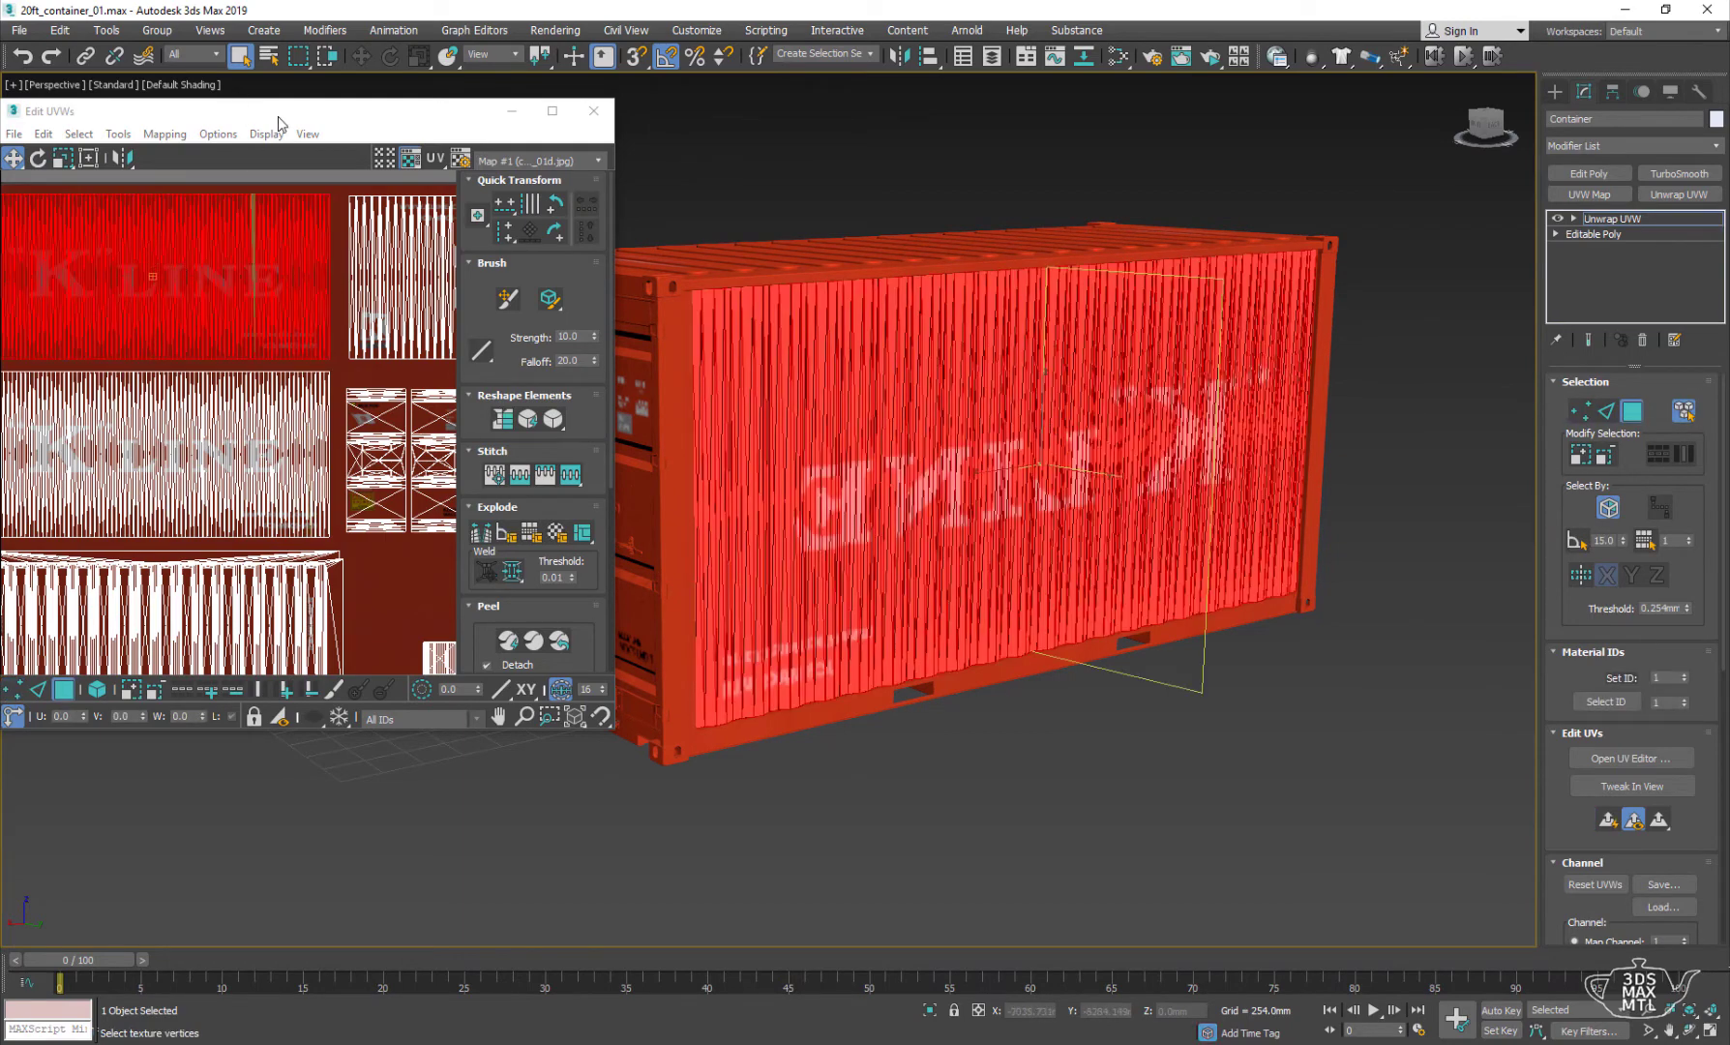
{"action": "left_click", "coordinate": [593, 110]}
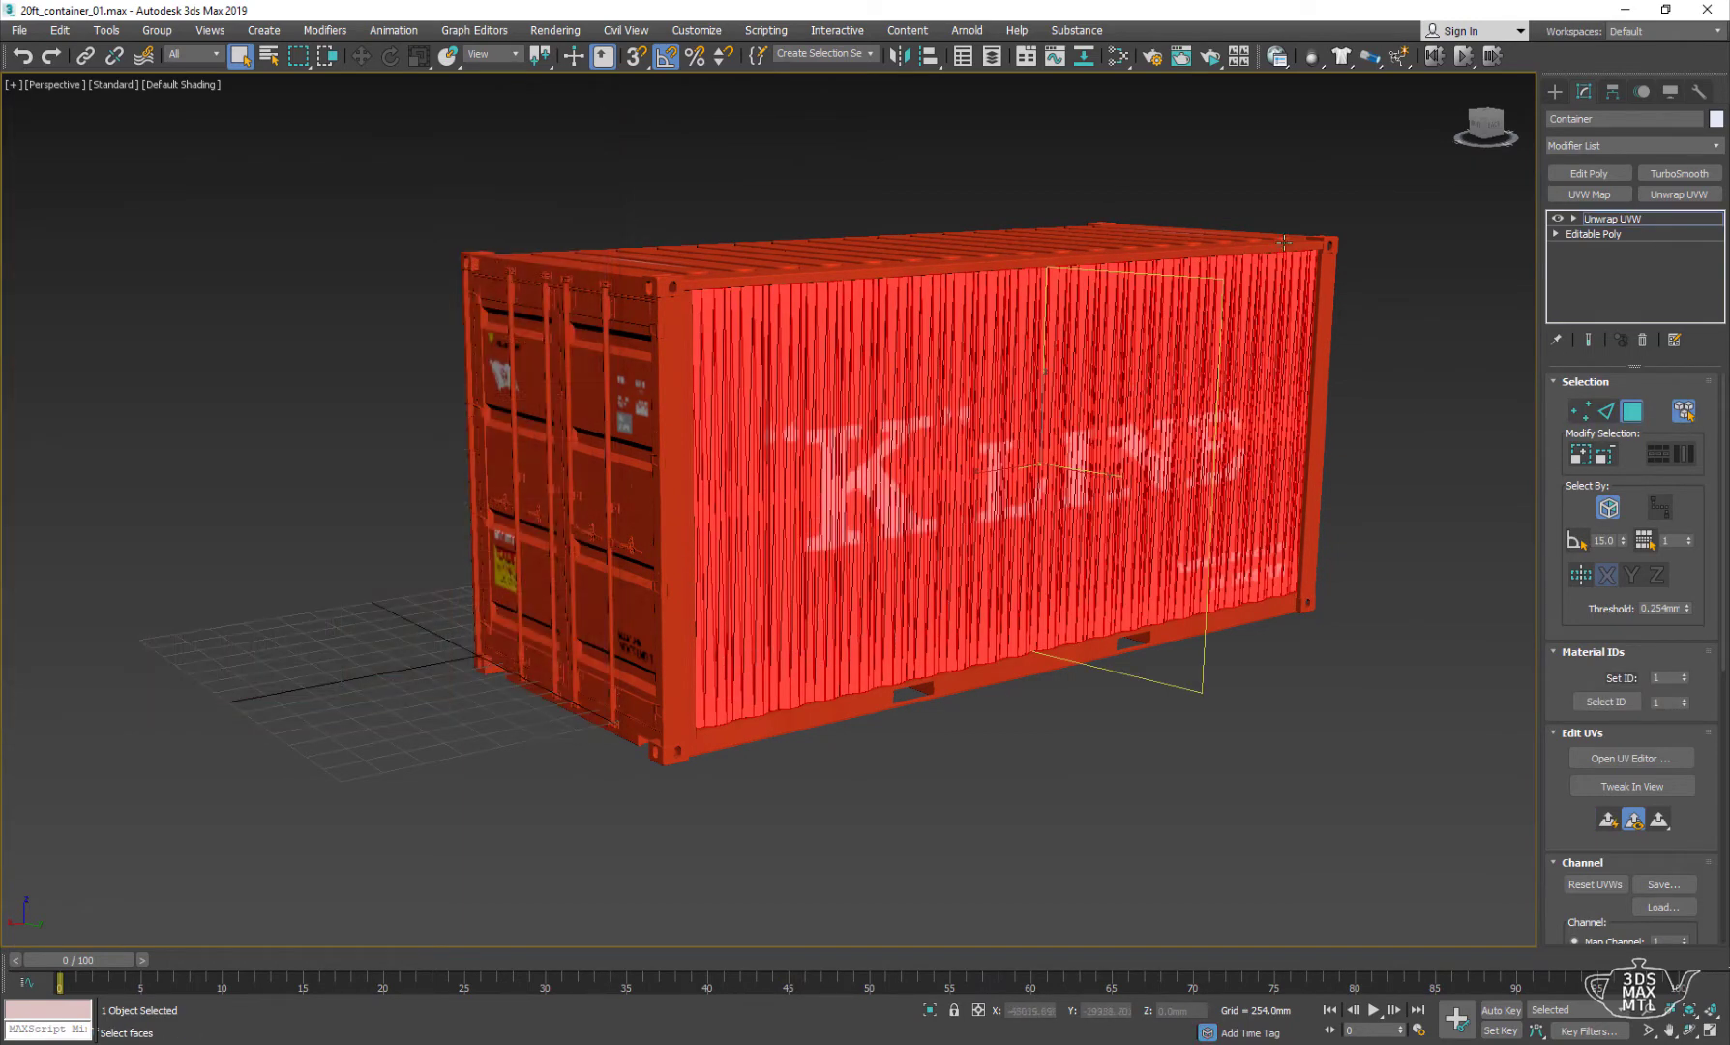
{"action": "left_click", "coordinate": [1382, 306]}
{"action": "mouse_move", "coordinate": [1522, 189]}
{"action": "middle_mouse_down", "text": "alt"}
{"action": "mouse_move", "coordinate": [1220, 423]}
{"action": "mouse_move", "coordinate": [1113, 426]}
{"action": "middle_mouse_up", "text": "alt"}
{"action": "scroll", "coordinate": [1112, 425], "scroll_direction": "up", "scroll_amount": 3}
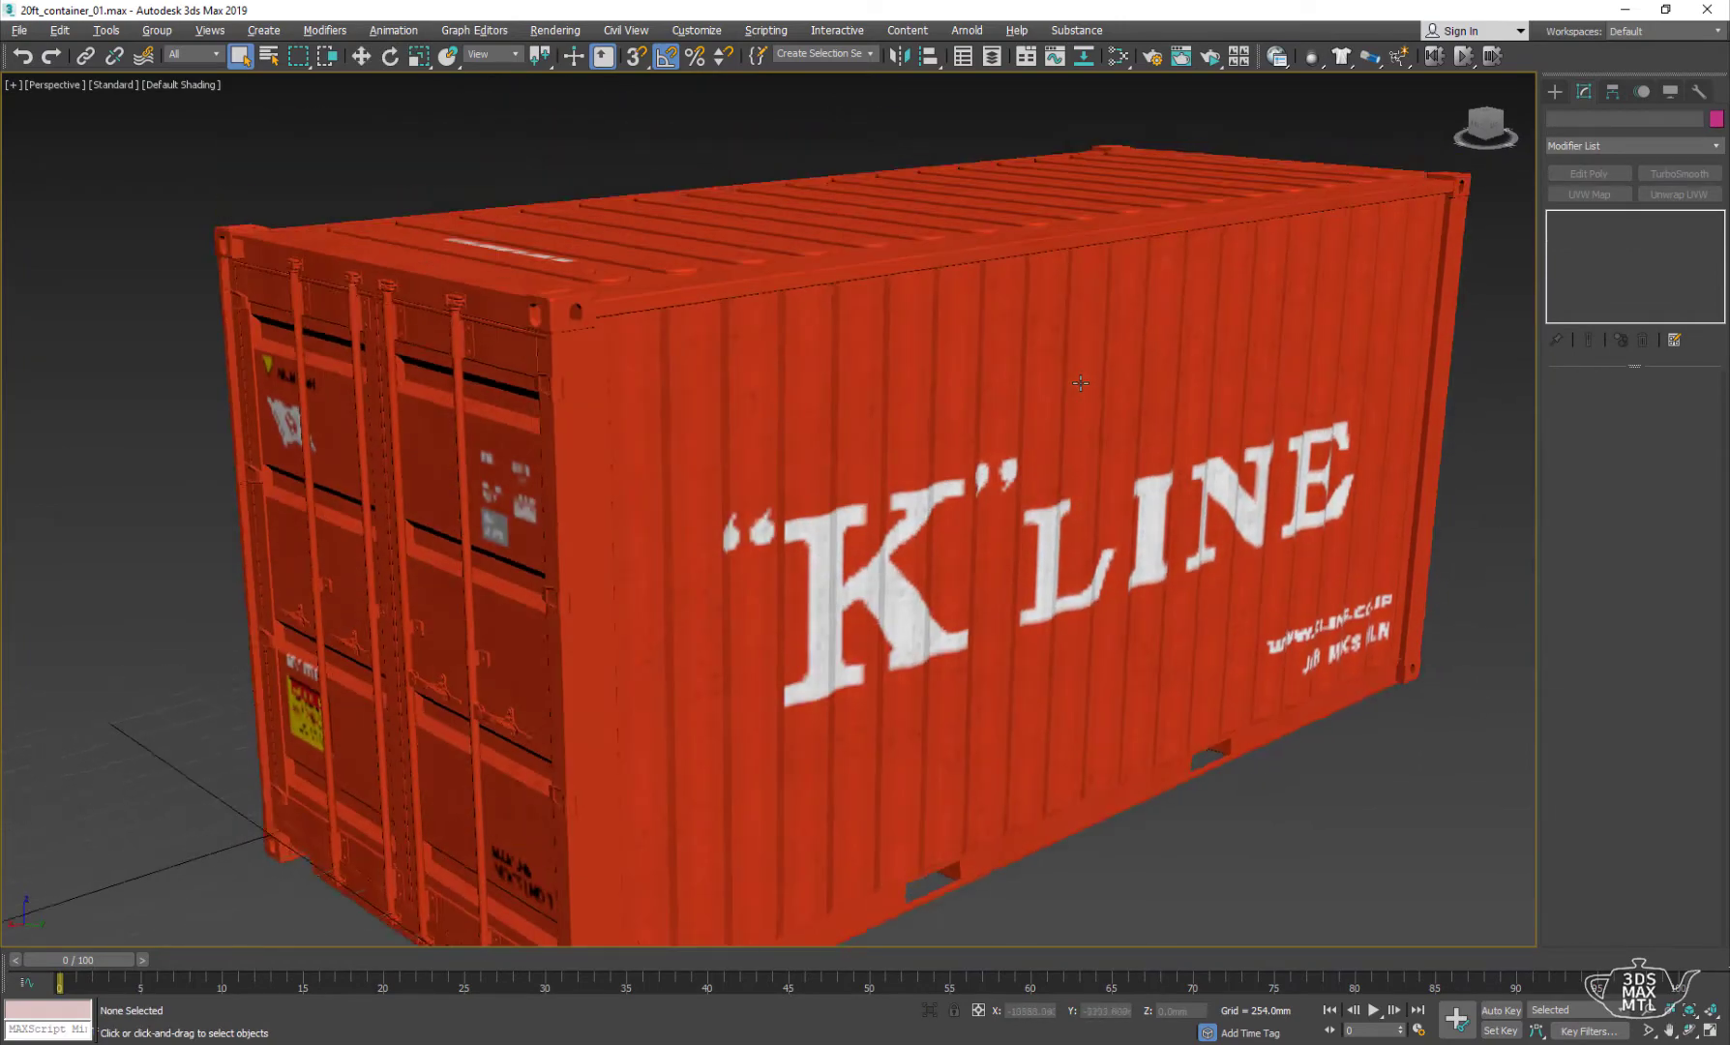
{"action": "left_click", "coordinate": [1212, 59]}
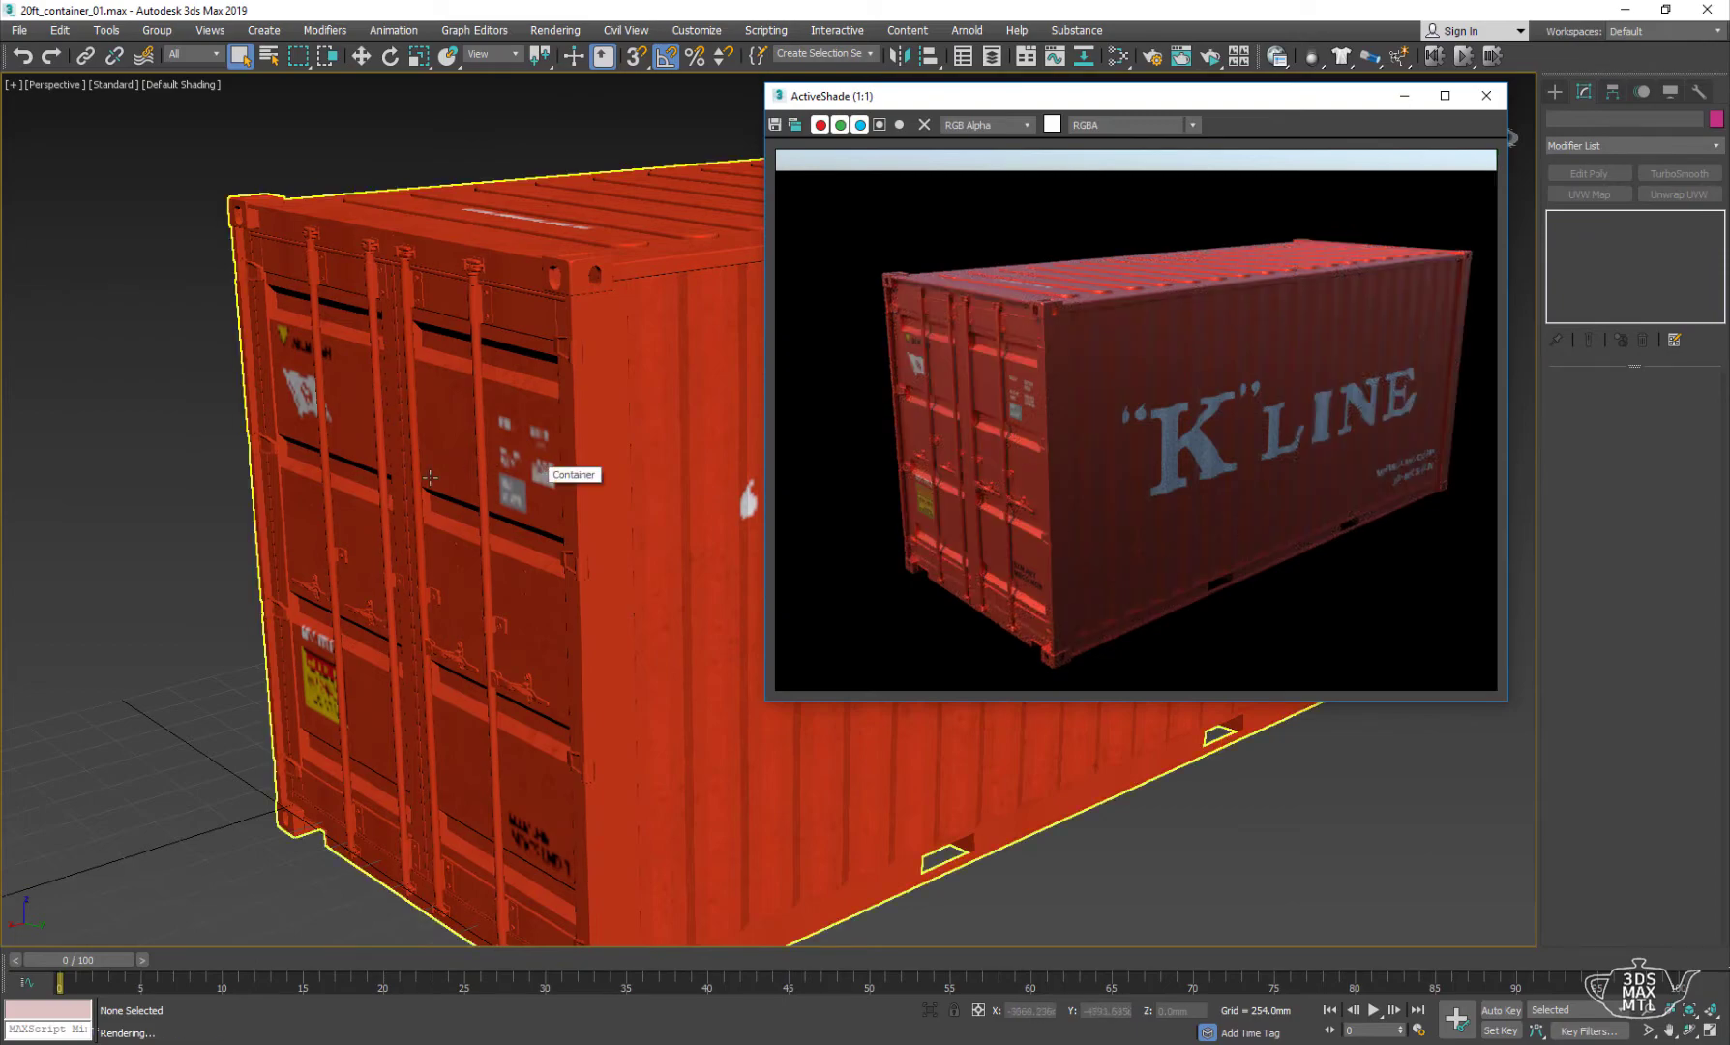
- Orbit and zoom the ActiveShade view onto the K LINE lettering and the door end
{"action": "mouse_move", "coordinate": [553, 474]}
{"action": "middle_mouse_down", "text": "alt"}
{"action": "mouse_move", "coordinate": [550, 438]}
{"action": "mouse_move", "coordinate": [451, 477]}
{"action": "middle_mouse_up", "text": "alt"}
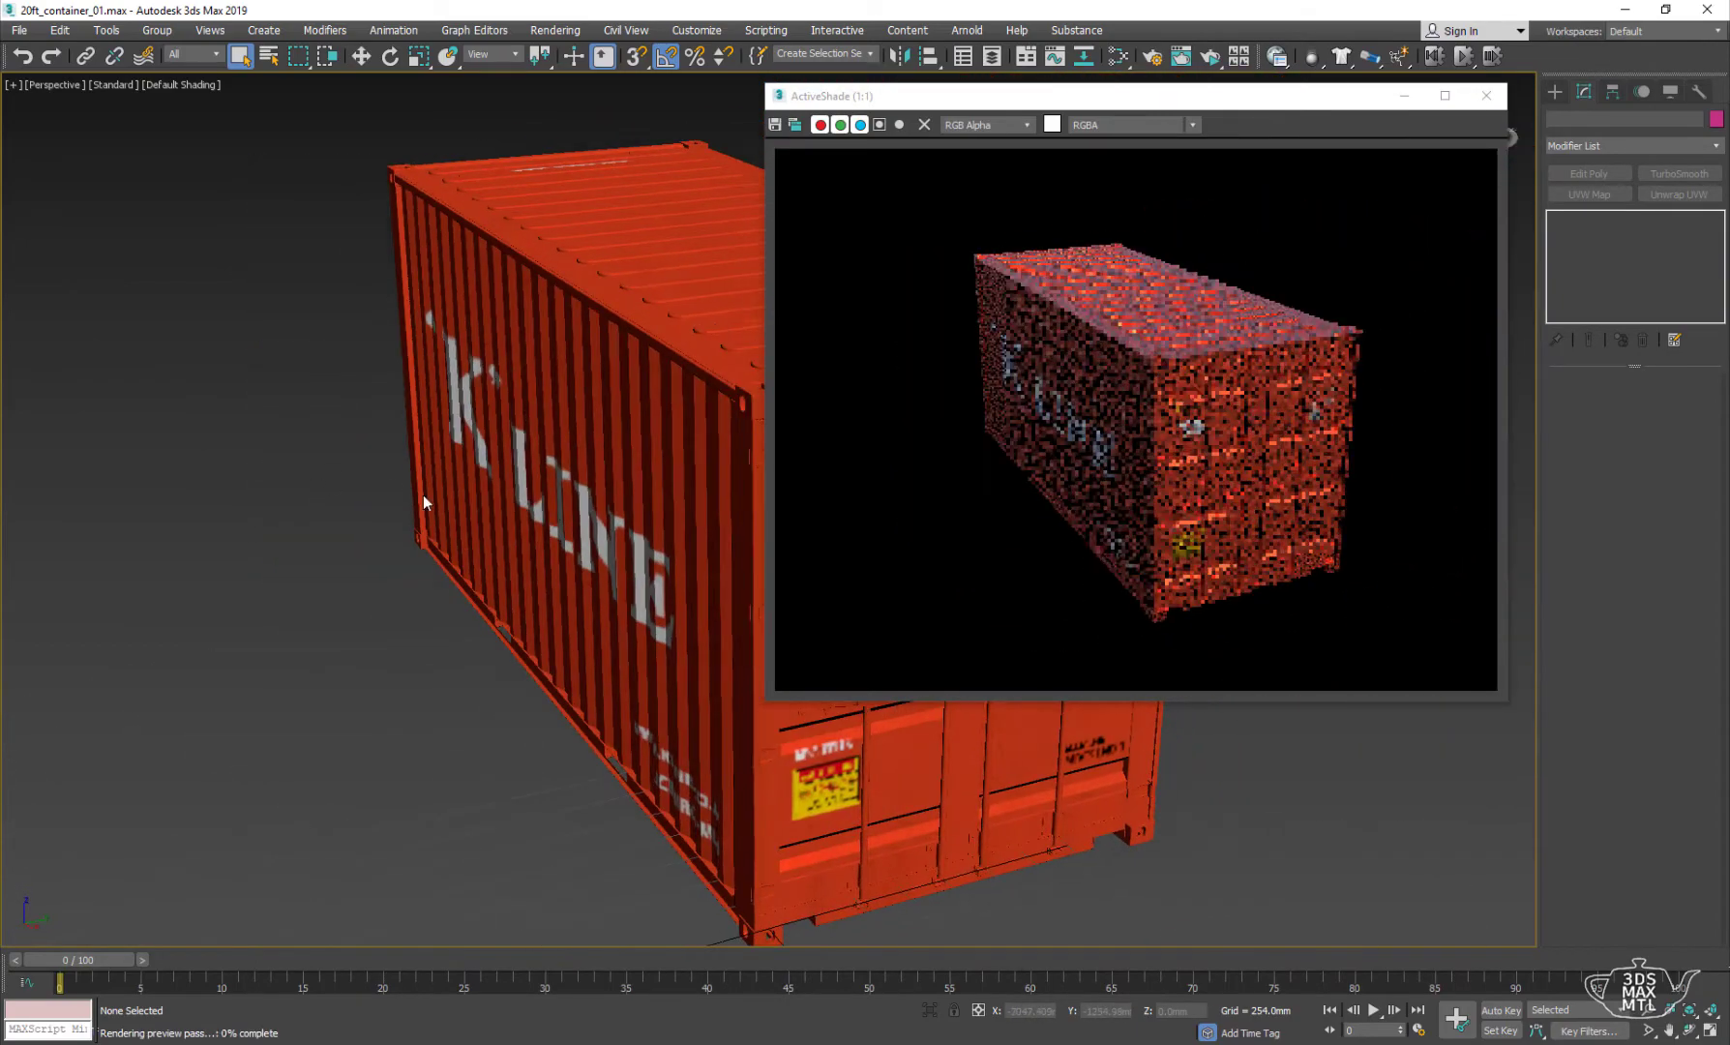
{"action": "scroll", "coordinate": [445, 472], "scroll_direction": "up", "scroll_amount": 2}
{"action": "scroll", "coordinate": [425, 455], "scroll_direction": "up", "scroll_amount": 3}
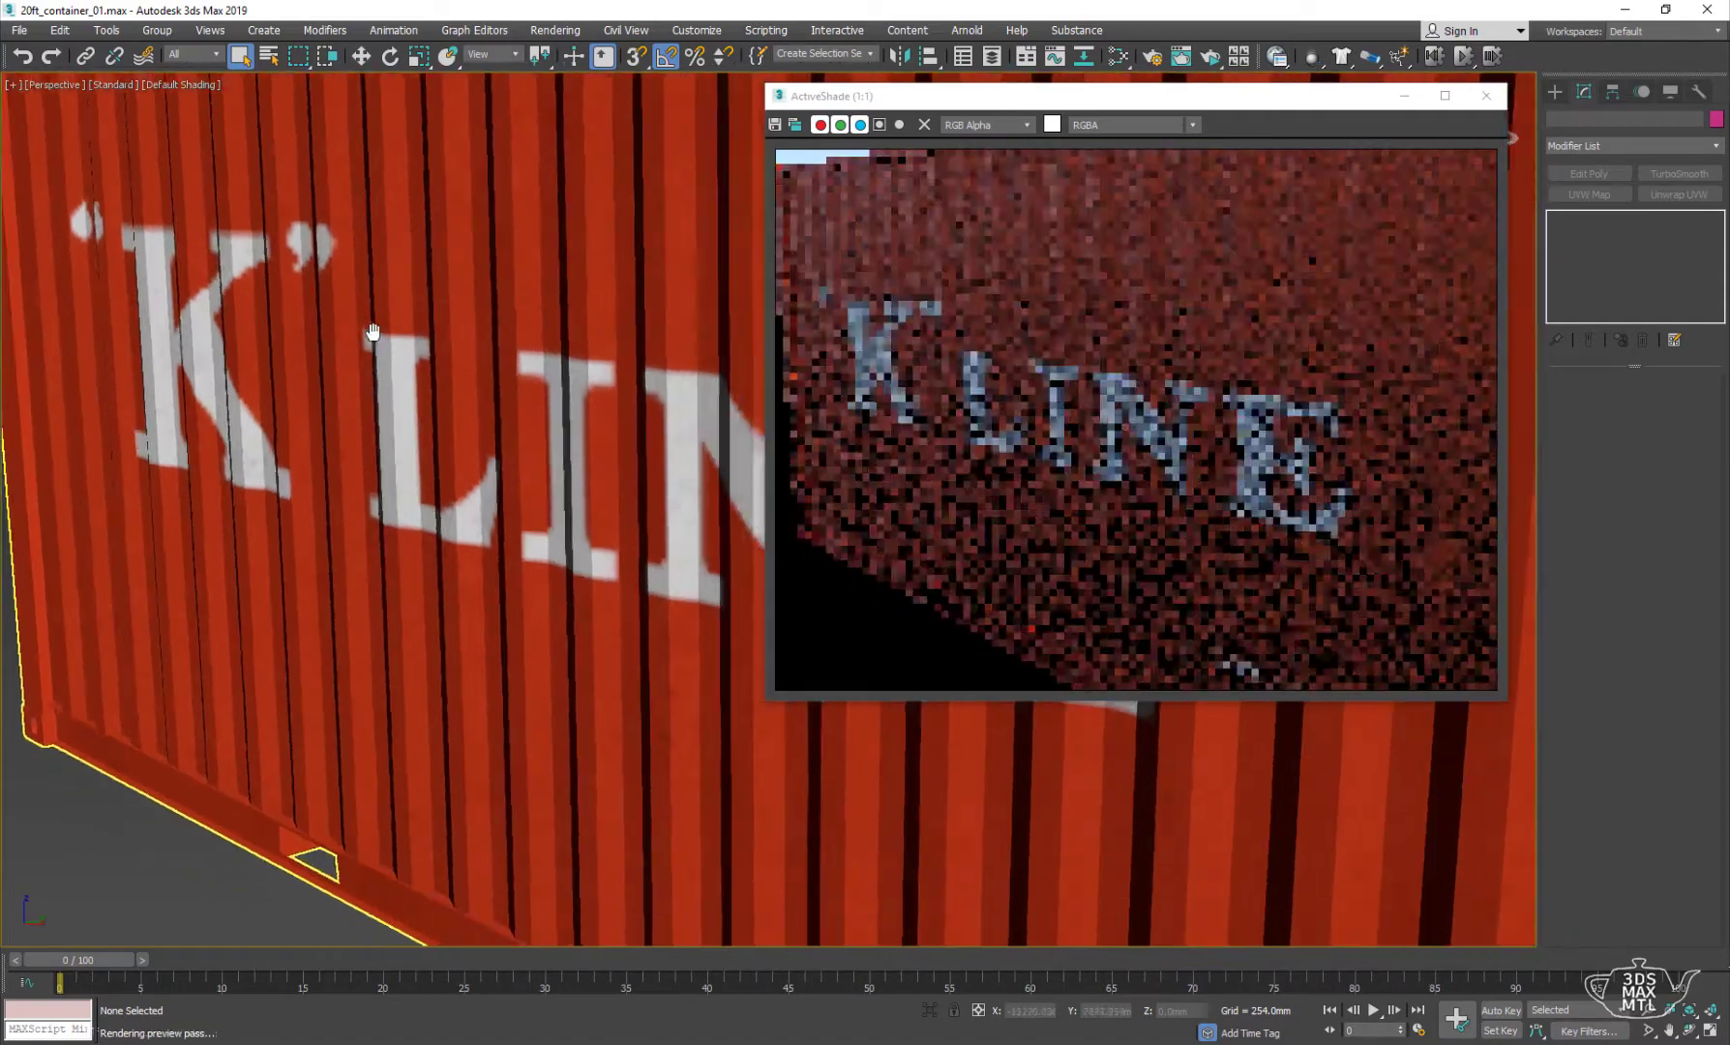
{"action": "scroll", "coordinate": [406, 440], "scroll_direction": "up", "scroll_amount": 3}
{"action": "middle_click_drag", "start_coordinate": [403, 474], "coordinate": [374, 419]}
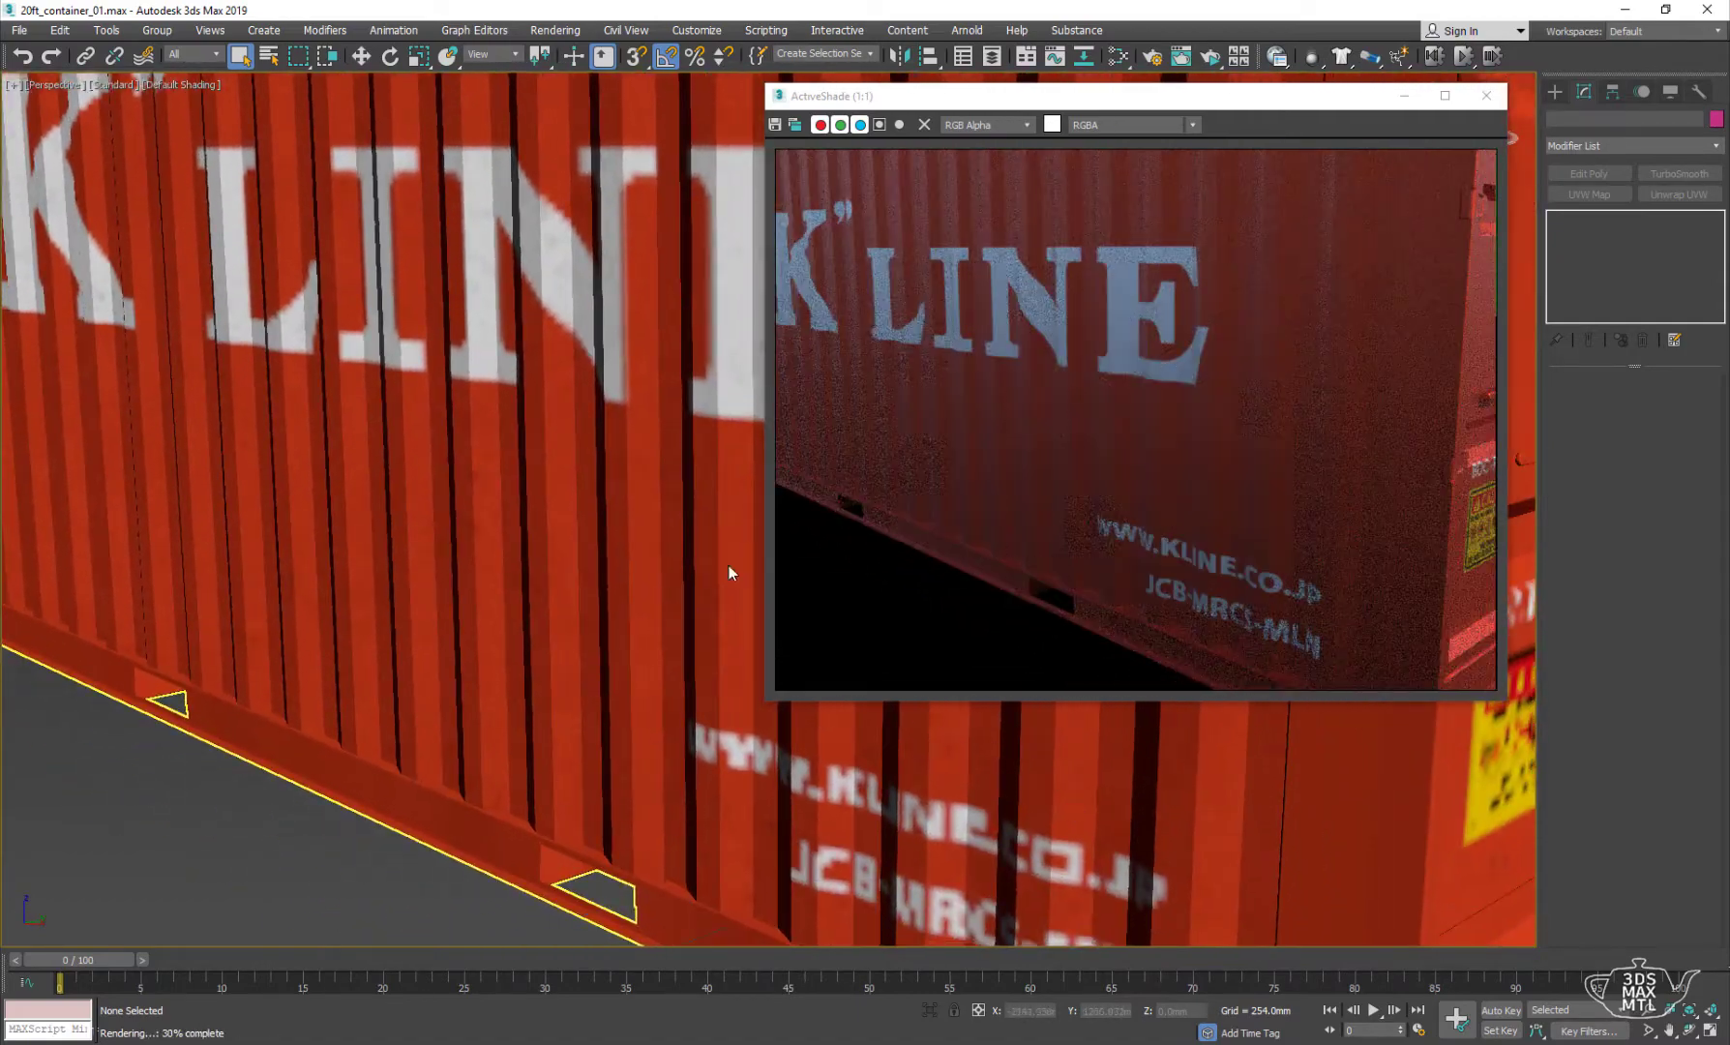
{"action": "mouse_move", "coordinate": [728, 572]}
{"action": "middle_mouse_down", "text": "alt"}
{"action": "mouse_move", "coordinate": [560, 479]}
{"action": "mouse_move", "coordinate": [355, 579]}
{"action": "mouse_move", "coordinate": [239, 544]}
{"action": "mouse_move", "coordinate": [620, 400]}
{"action": "middle_mouse_up", "text": "alt"}
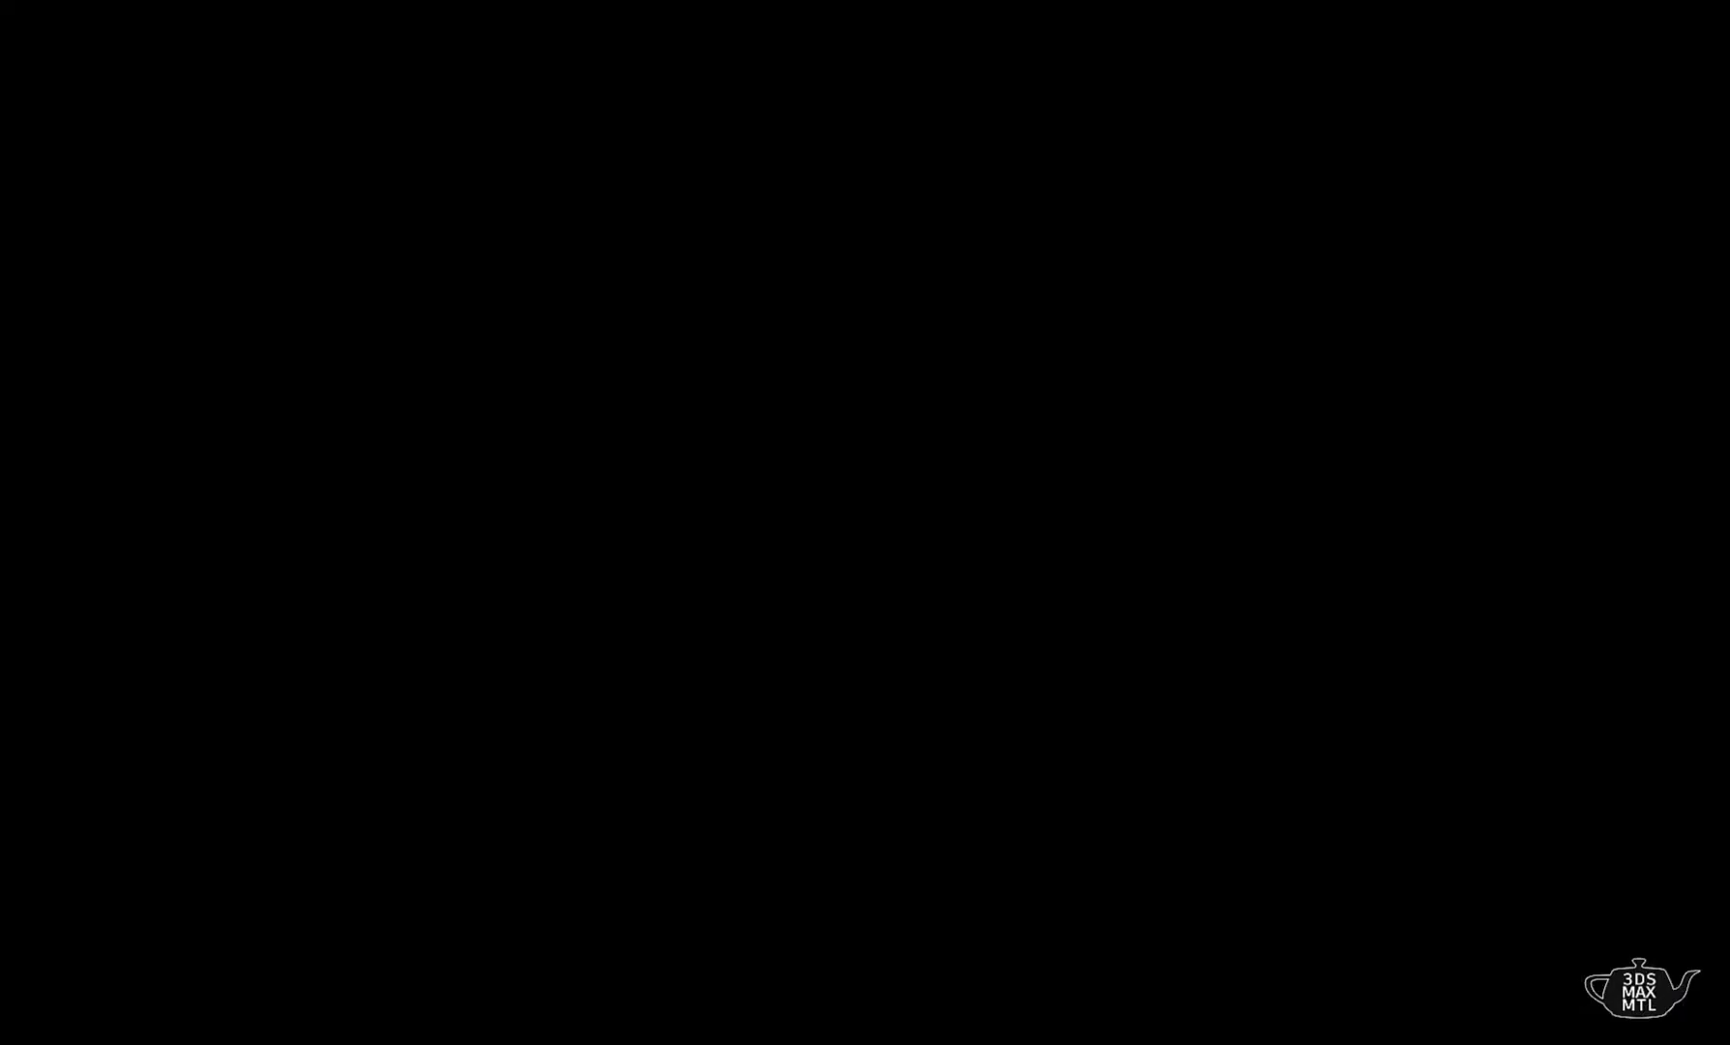
- Switch to face selection and set the Unwrap UVW to map channel 2
{"action": "key", "text": "3"}
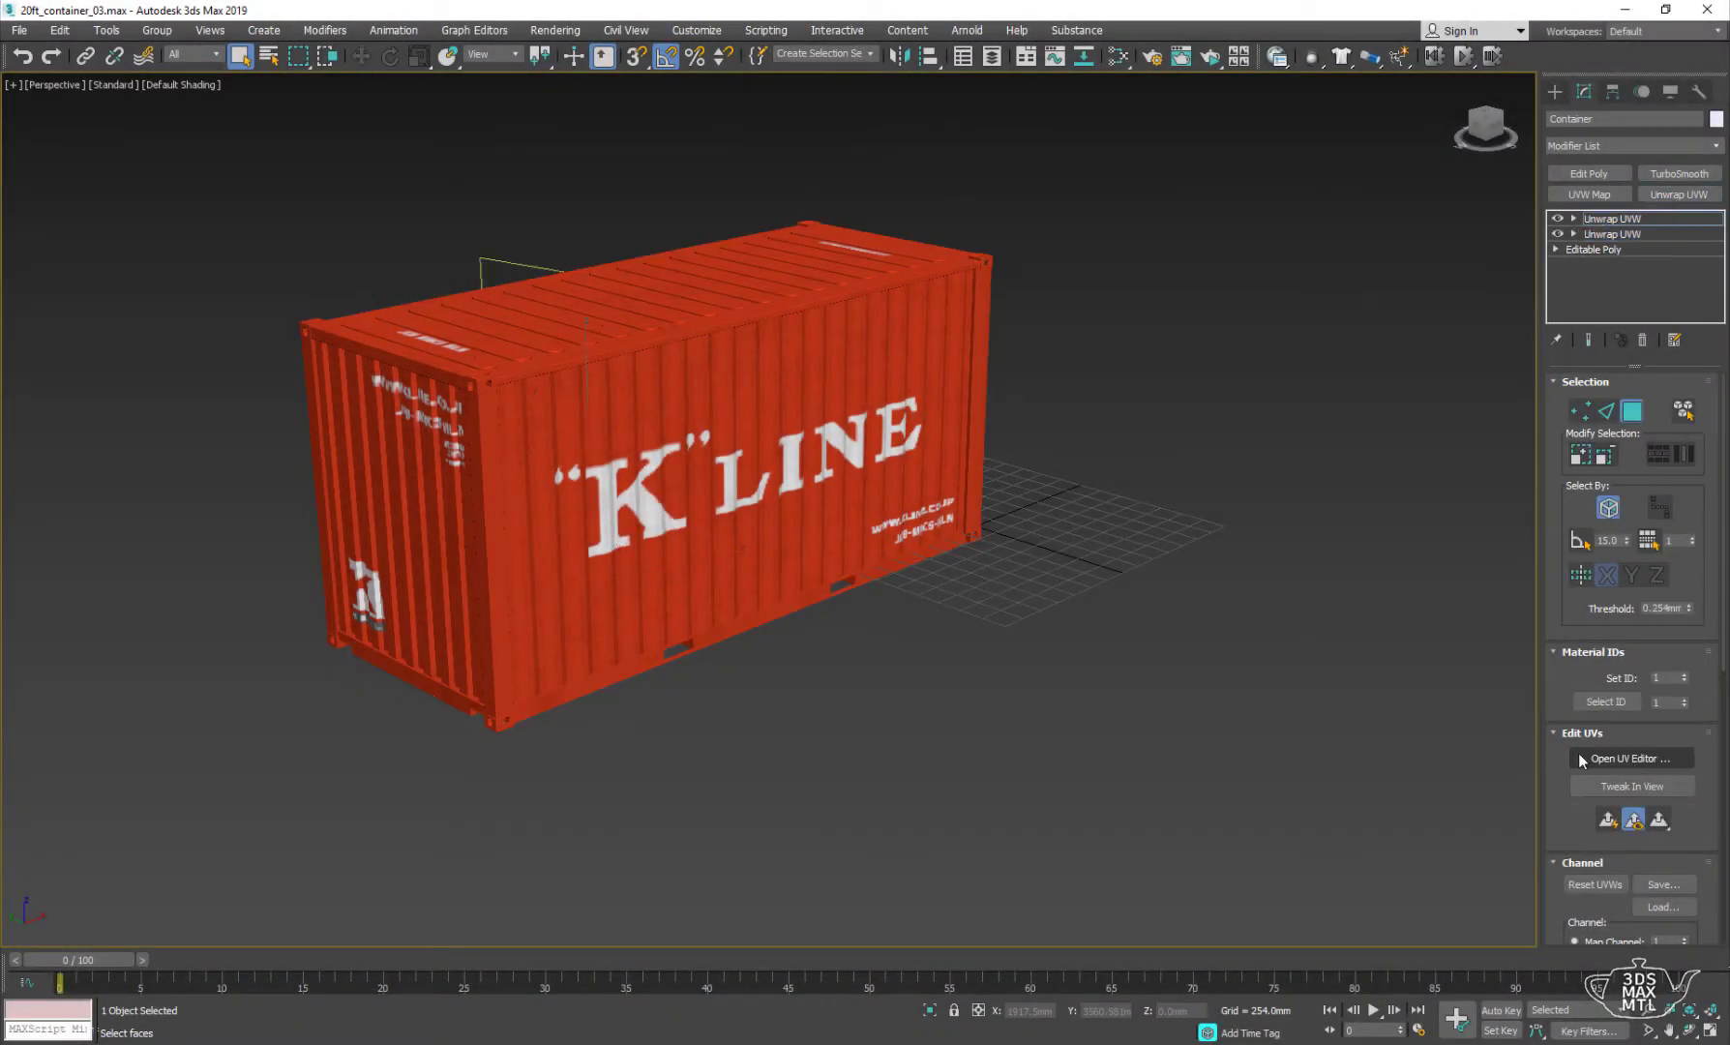
{"action": "scroll", "coordinate": [1583, 760], "scroll_direction": "down", "scroll_amount": 3}
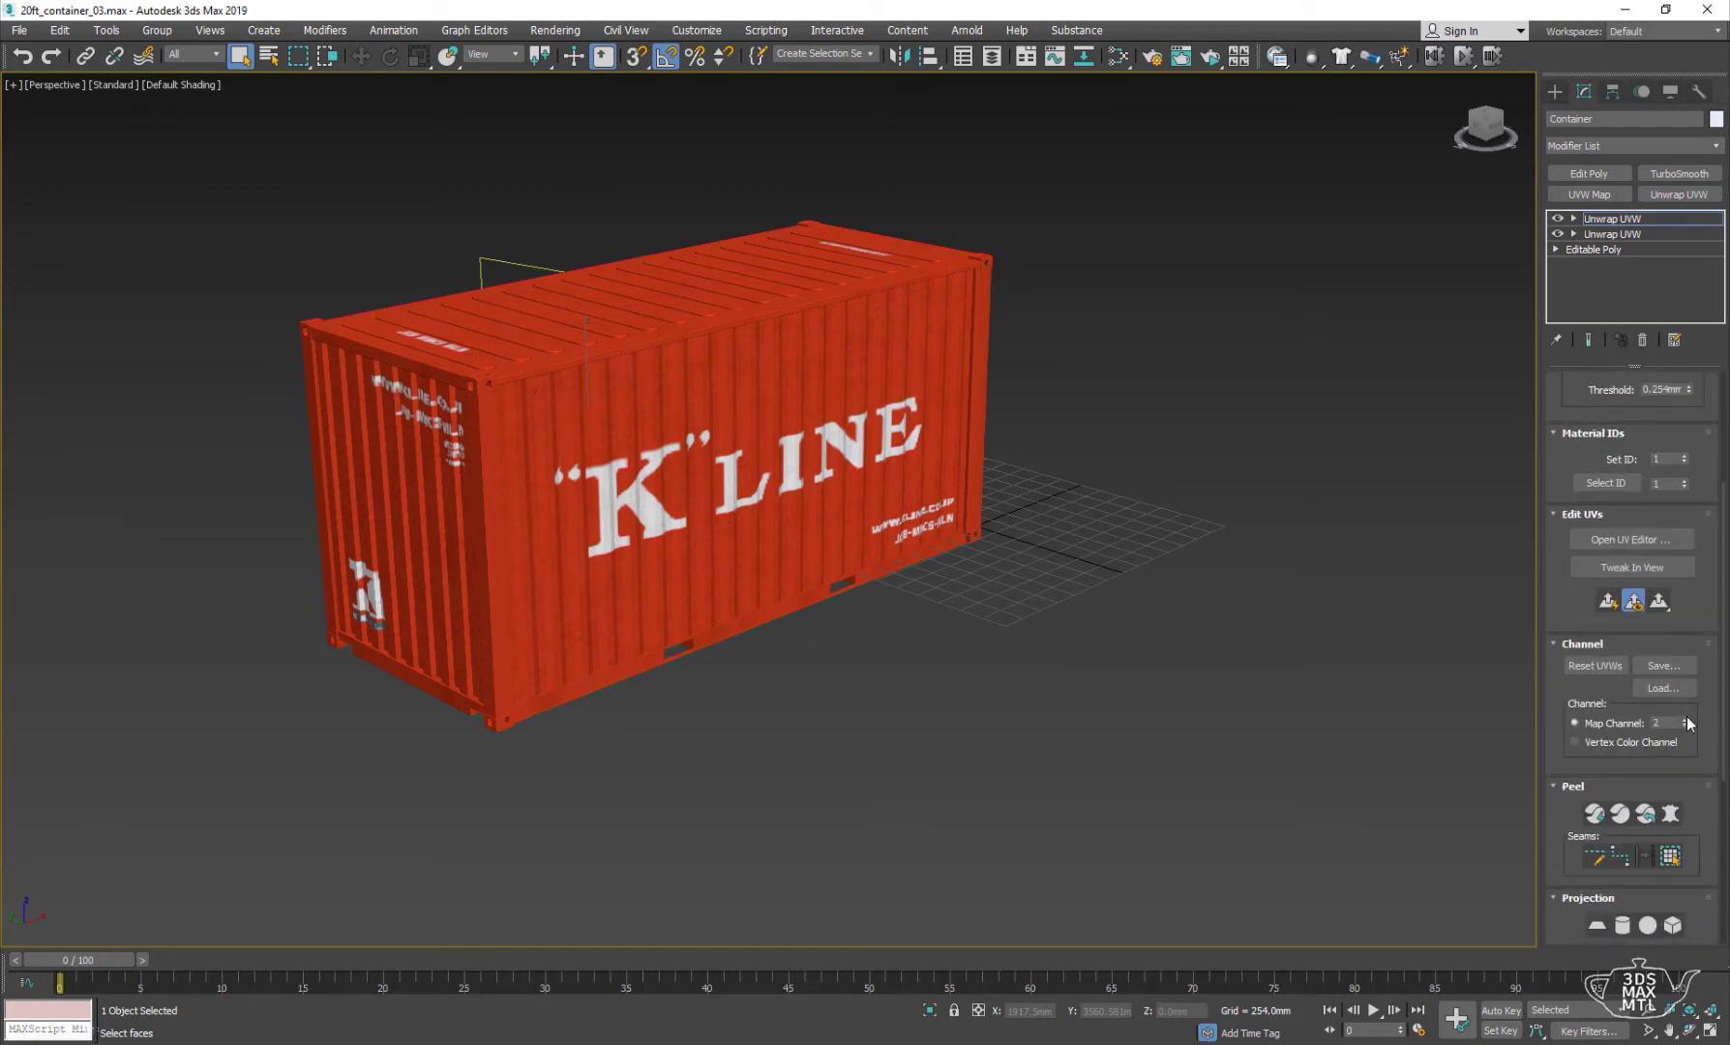
{"action": "left_click", "coordinate": [802, 596]}
{"action": "scroll", "coordinate": [542, 369], "scroll_direction": "up", "scroll_amount": 2}
{"action": "scroll", "coordinate": [967, 581], "scroll_direction": "up", "scroll_amount": 4}
{"action": "scroll", "coordinate": [967, 581], "scroll_direction": "down", "scroll_amount": 2}
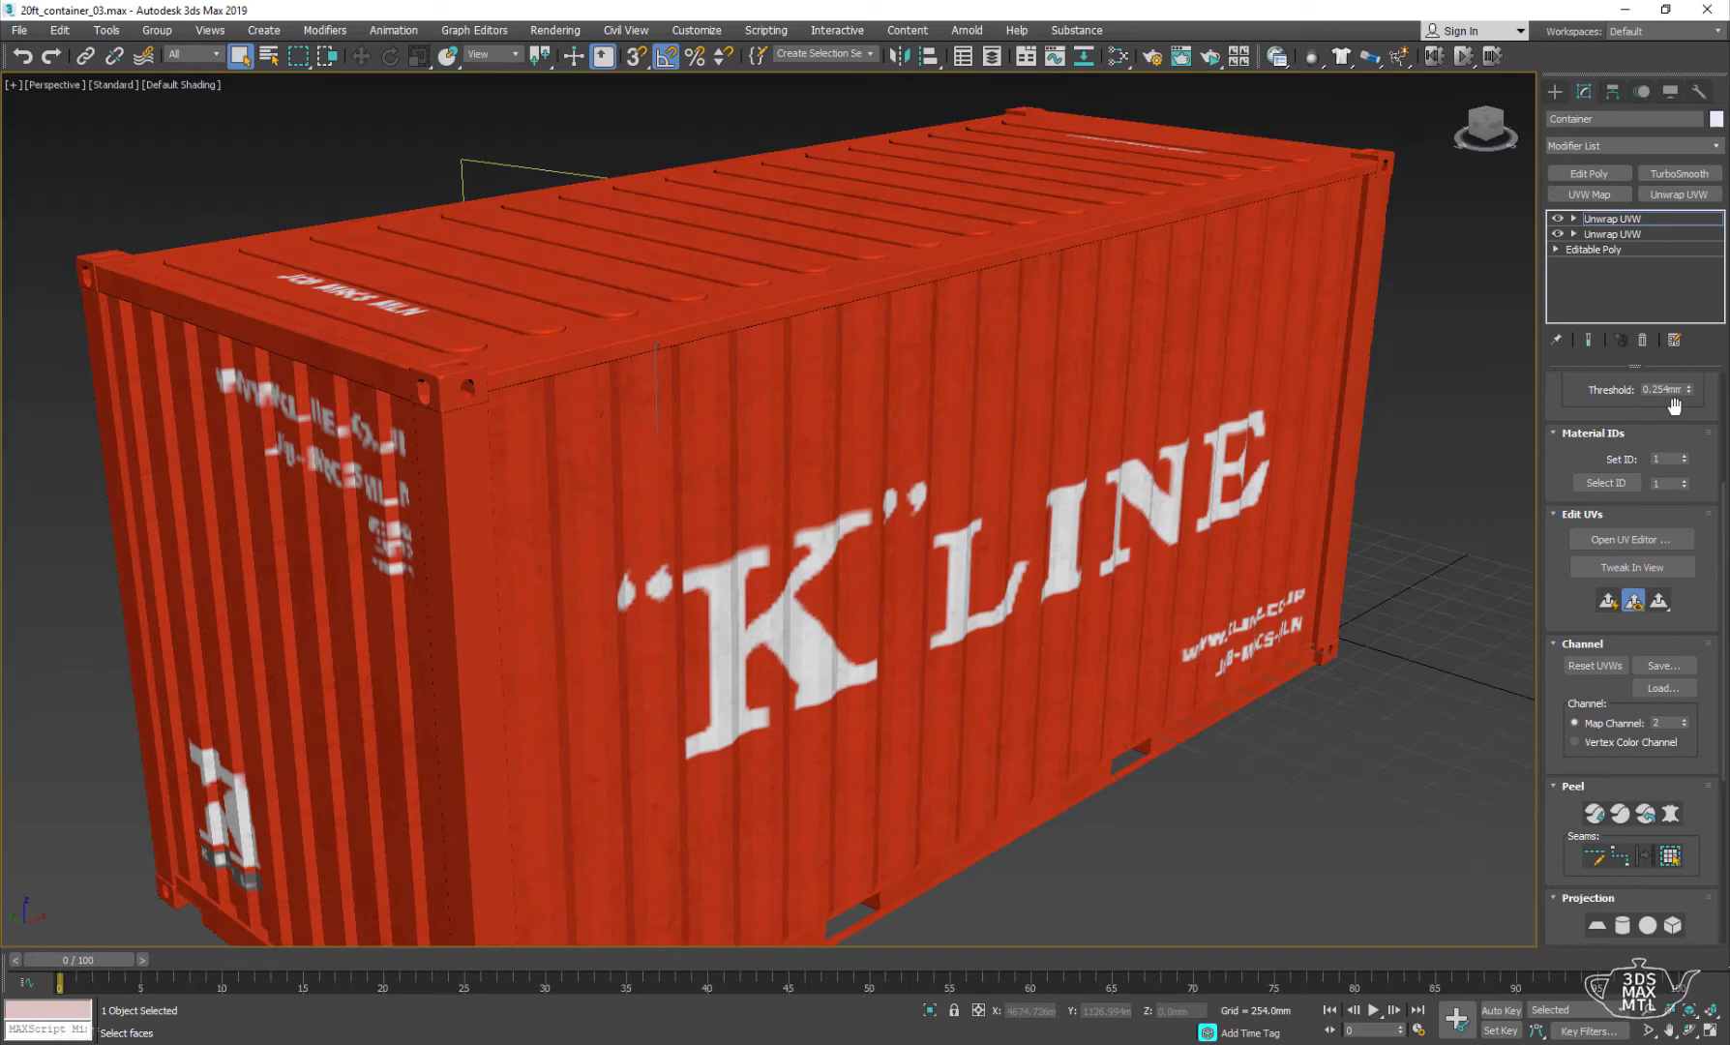
- Select all UVs and apply Flatten Mapping with the default settings
{"action": "left_click", "coordinate": [1623, 542]}
{"action": "key", "text": "ctrl+a"}
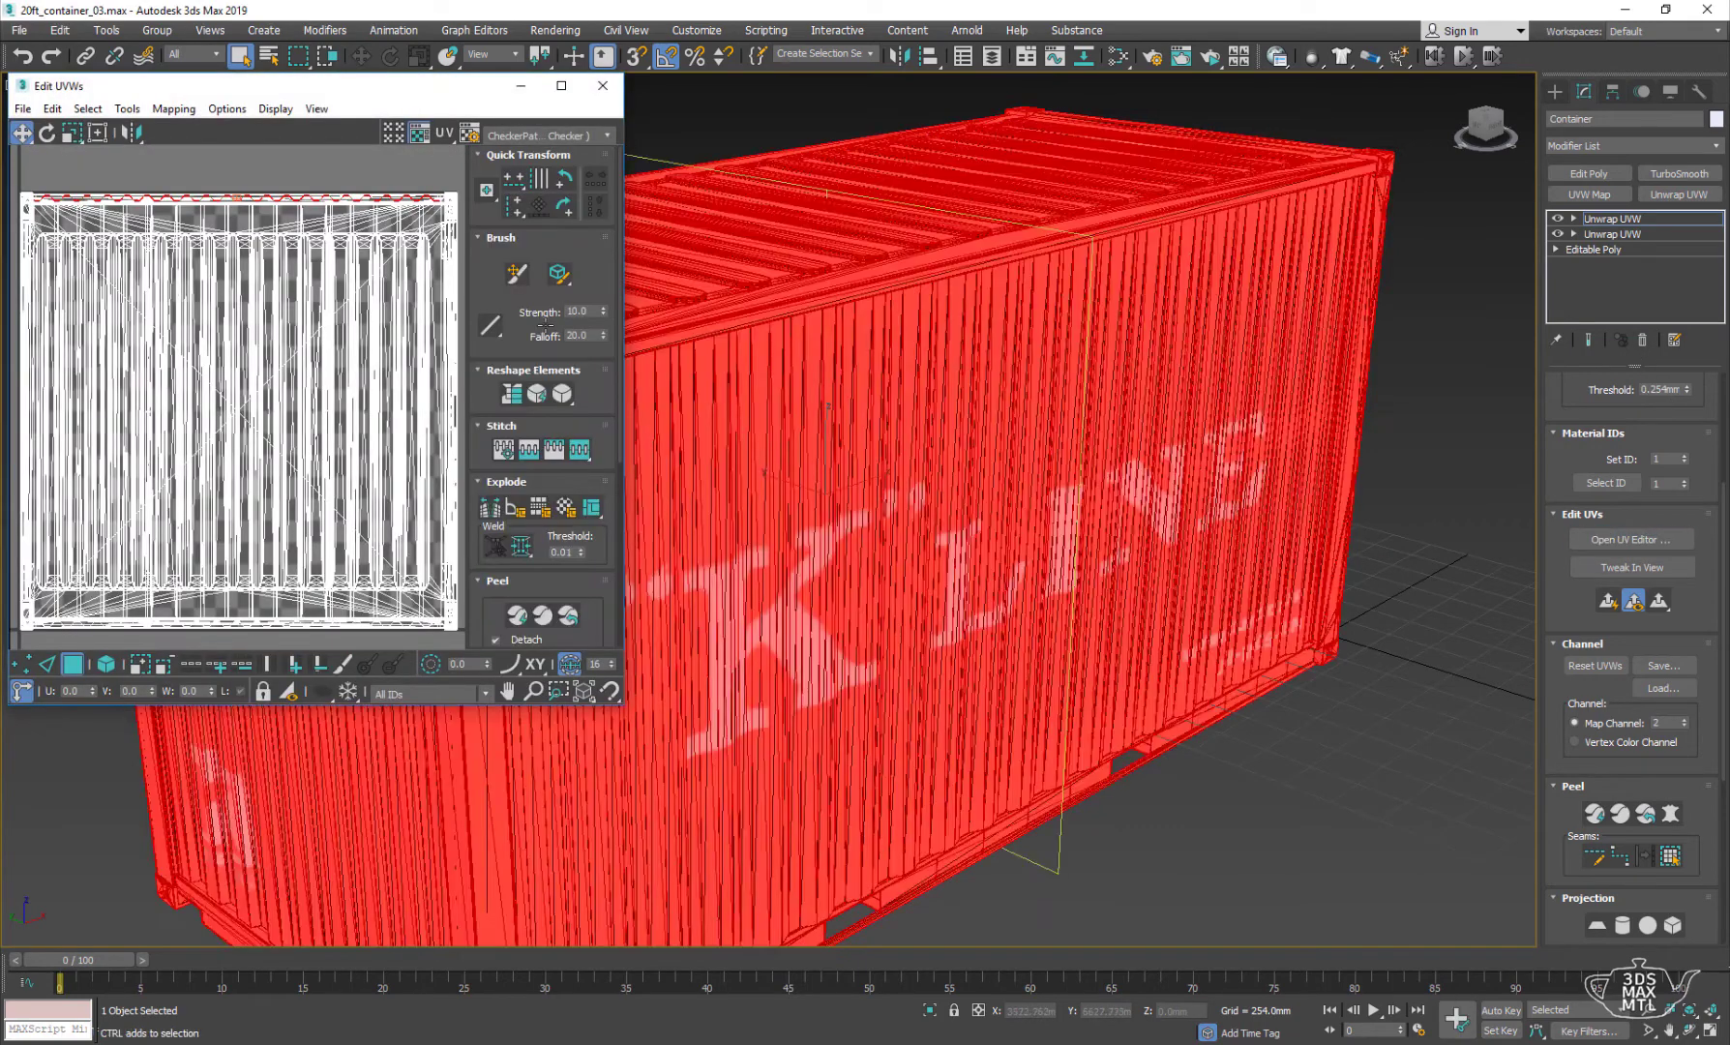
{"action": "key", "text": "ctrl+a"}
{"action": "left_click", "coordinate": [174, 108]}
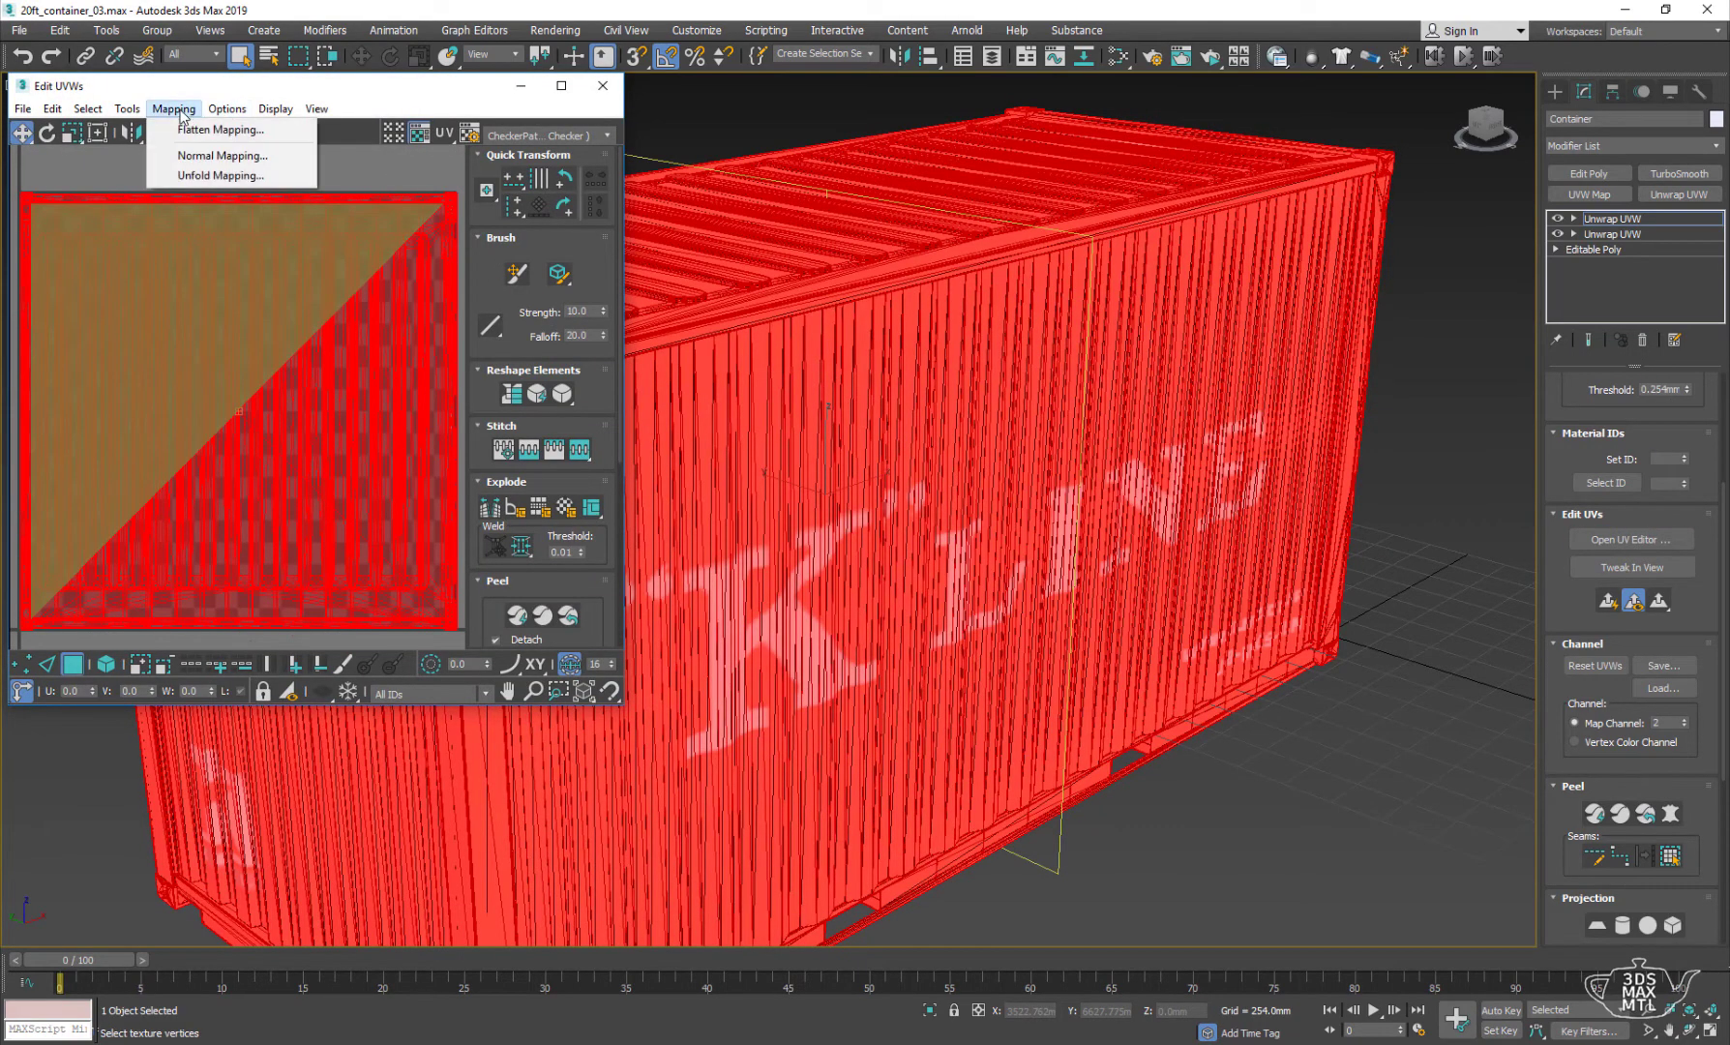
{"action": "left_click", "coordinate": [199, 124]}
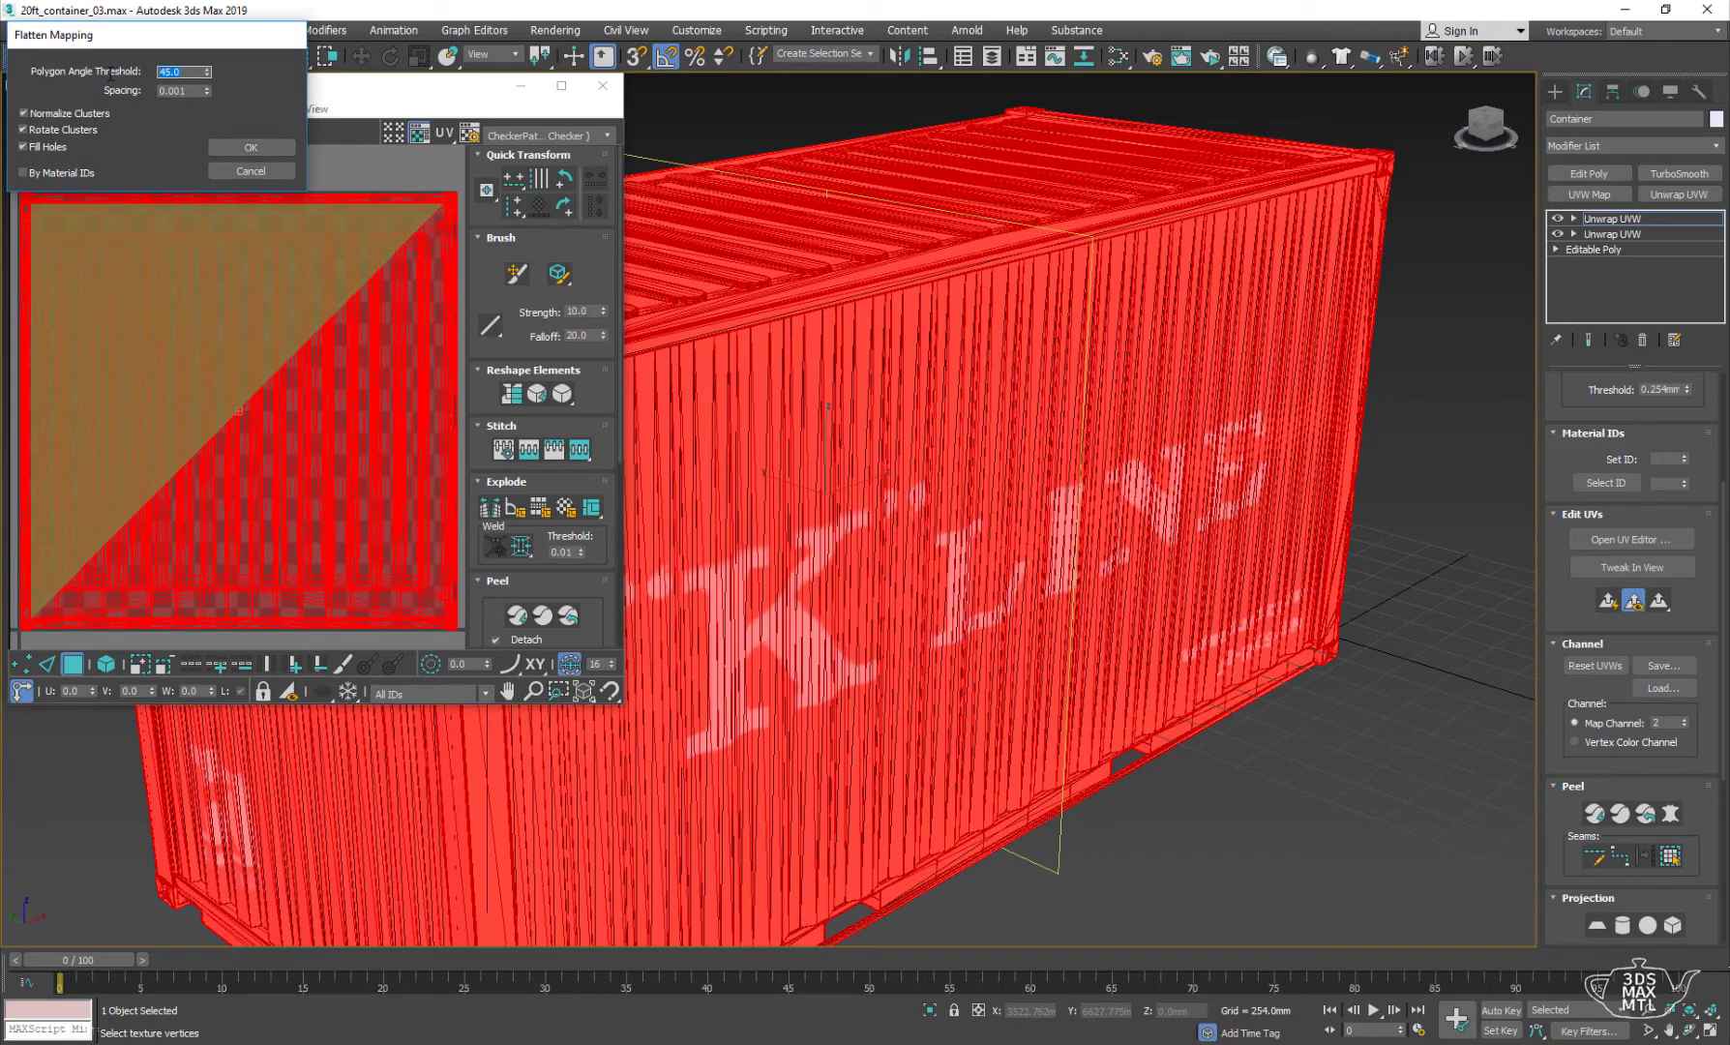
{"action": "left_click", "coordinate": [244, 146]}
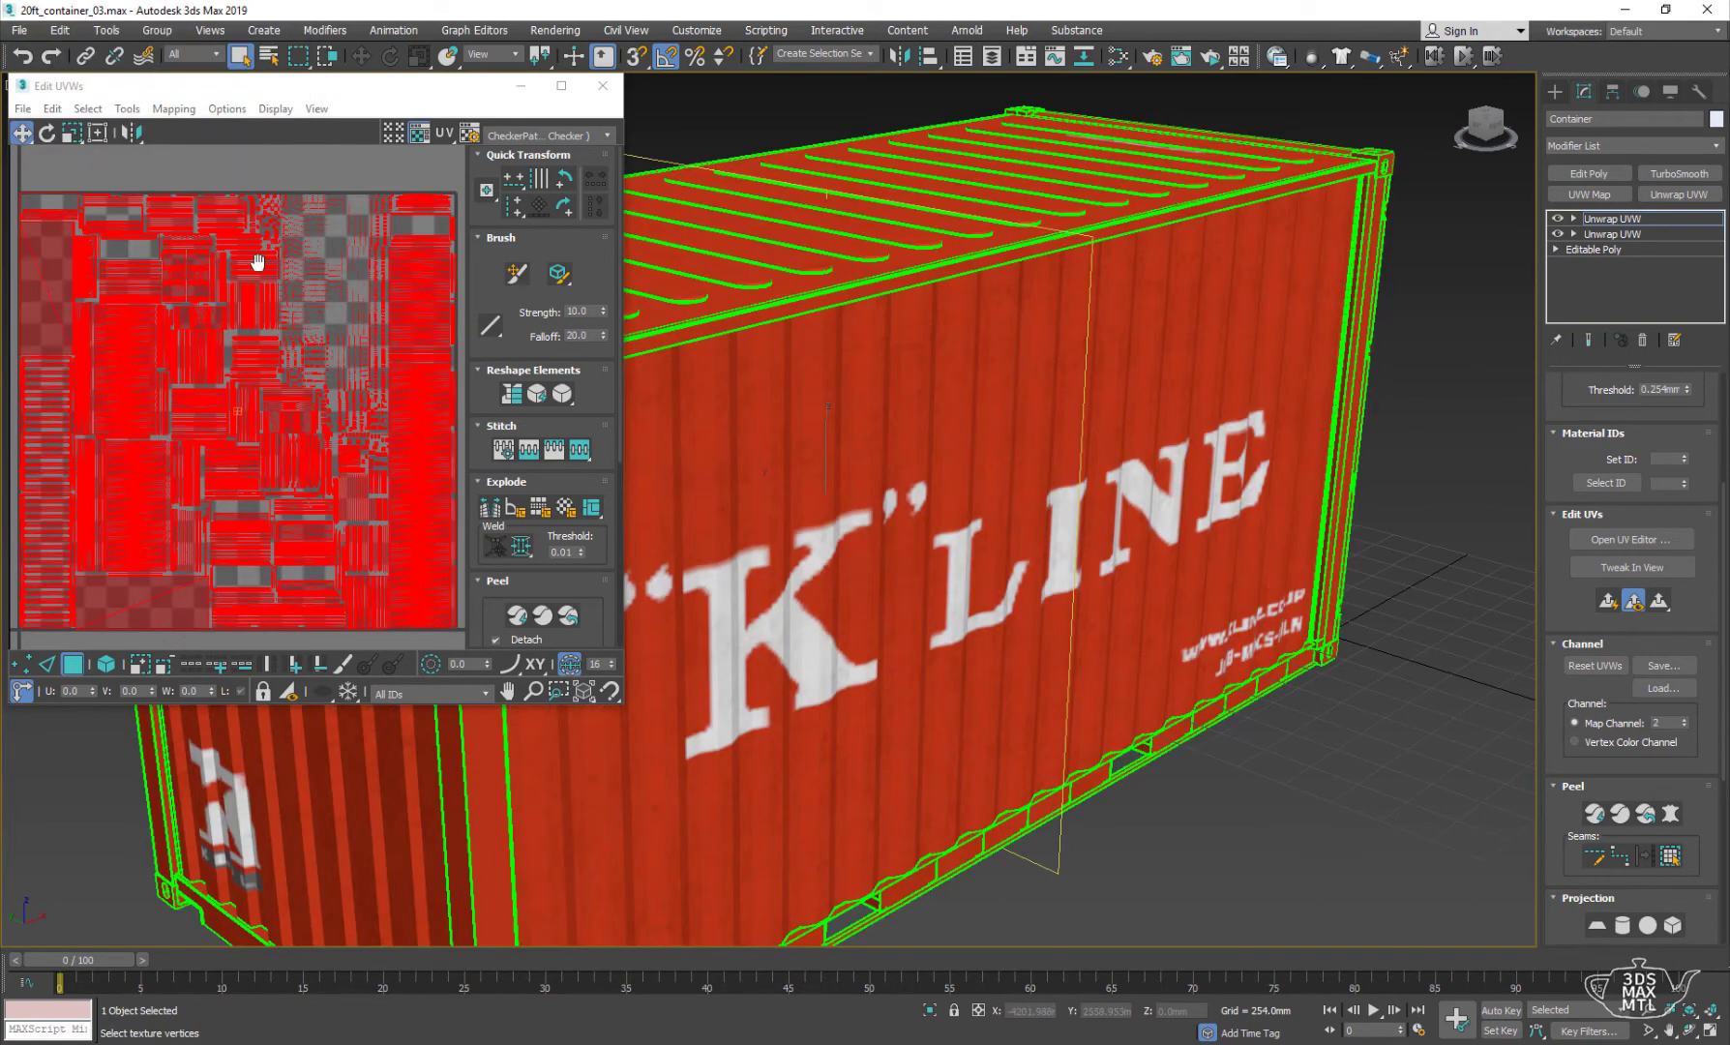
{"action": "scroll", "coordinate": [383, 443], "scroll_direction": "up", "scroll_amount": 2}
{"action": "scroll", "coordinate": [383, 442], "scroll_direction": "up", "scroll_amount": 3}
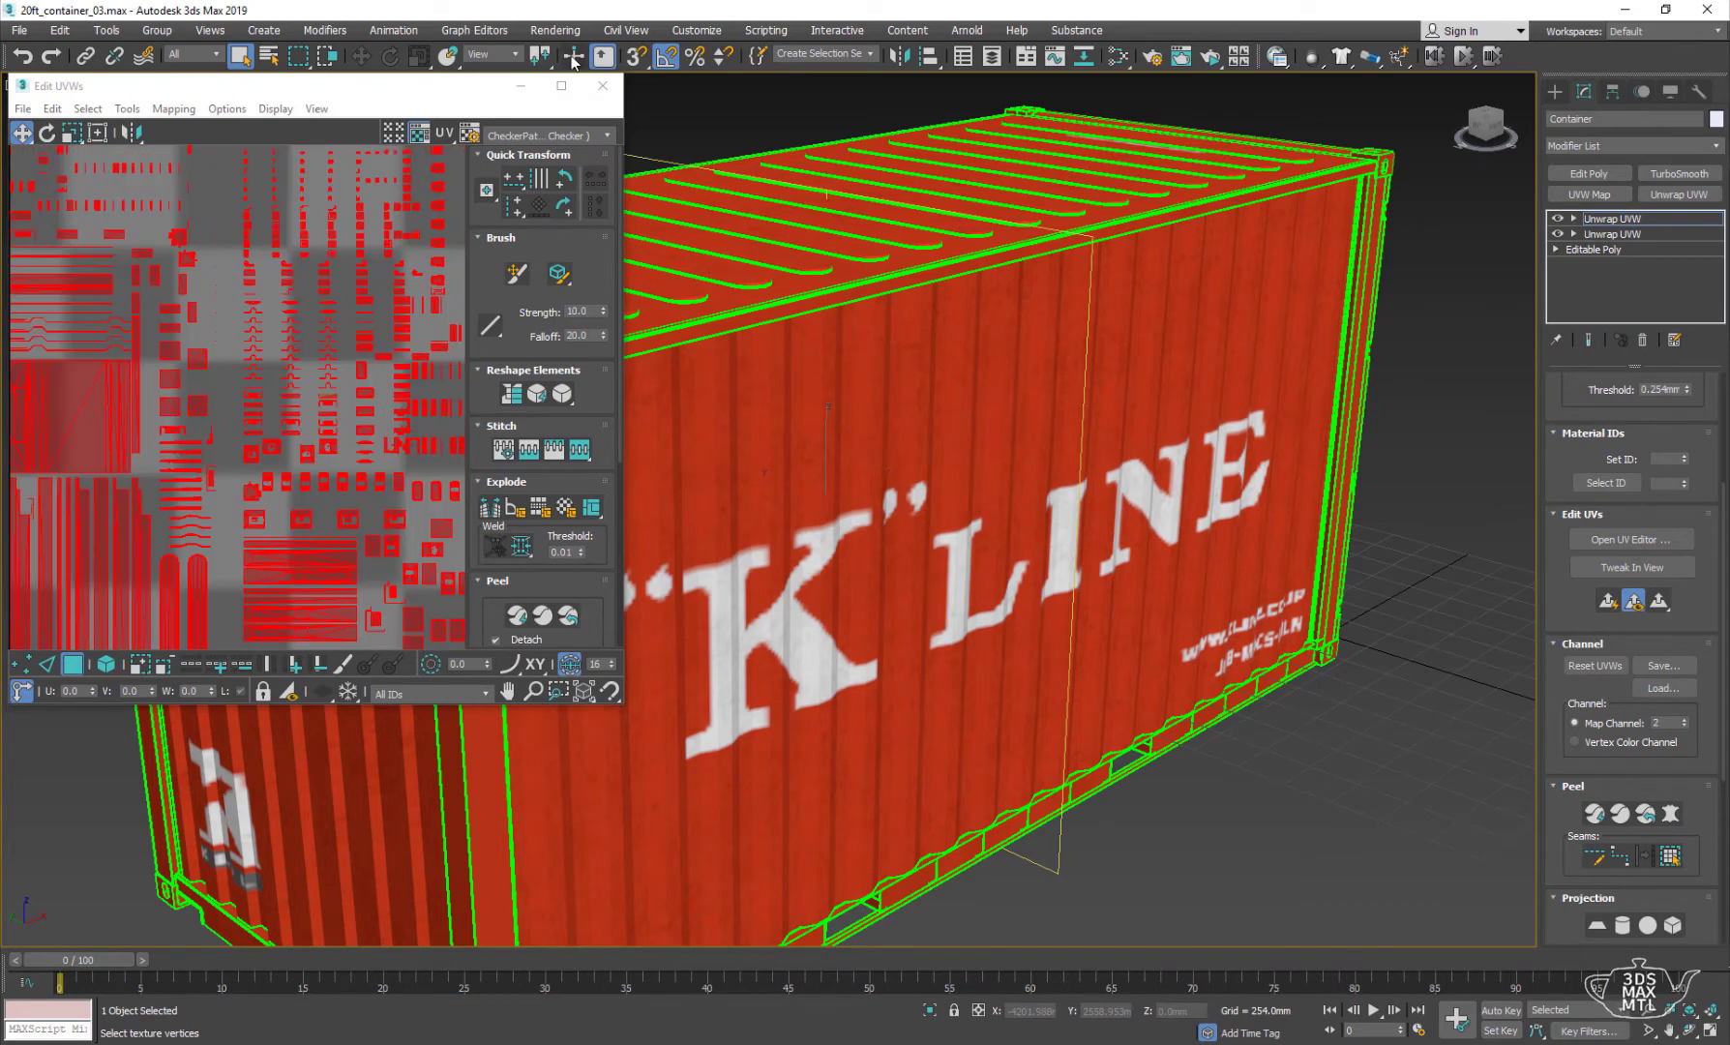
{"action": "left_click", "coordinate": [600, 88]}
- Reselect the container and open Render To Texture with the 0 shortcut
{"action": "left_click", "coordinate": [1554, 91]}
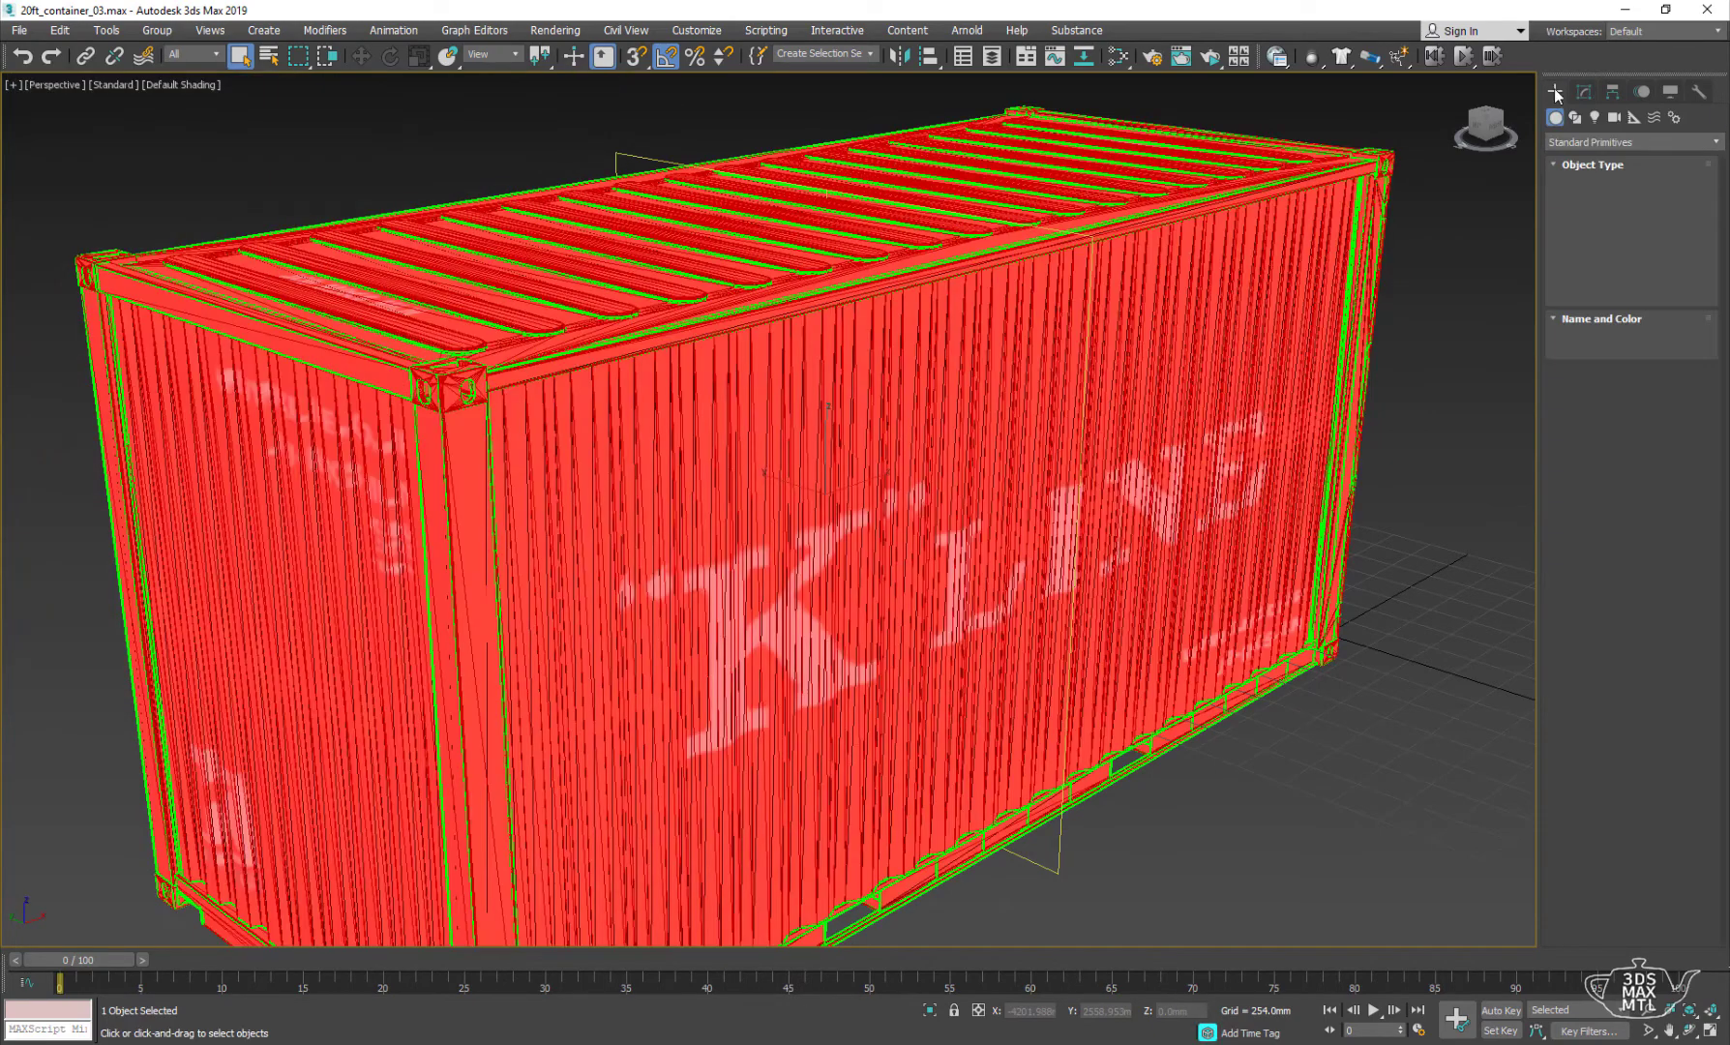
{"action": "left_click", "coordinate": [1500, 224]}
{"action": "mouse_move", "coordinate": [1500, 224]}
{"action": "middle_mouse_down"}
{"action": "mouse_move", "coordinate": [1335, 242]}
{"action": "mouse_move", "coordinate": [1135, 315]}
{"action": "middle_mouse_up"}
{"action": "scroll", "coordinate": [1335, 242], "scroll_direction": "down", "scroll_amount": 3}
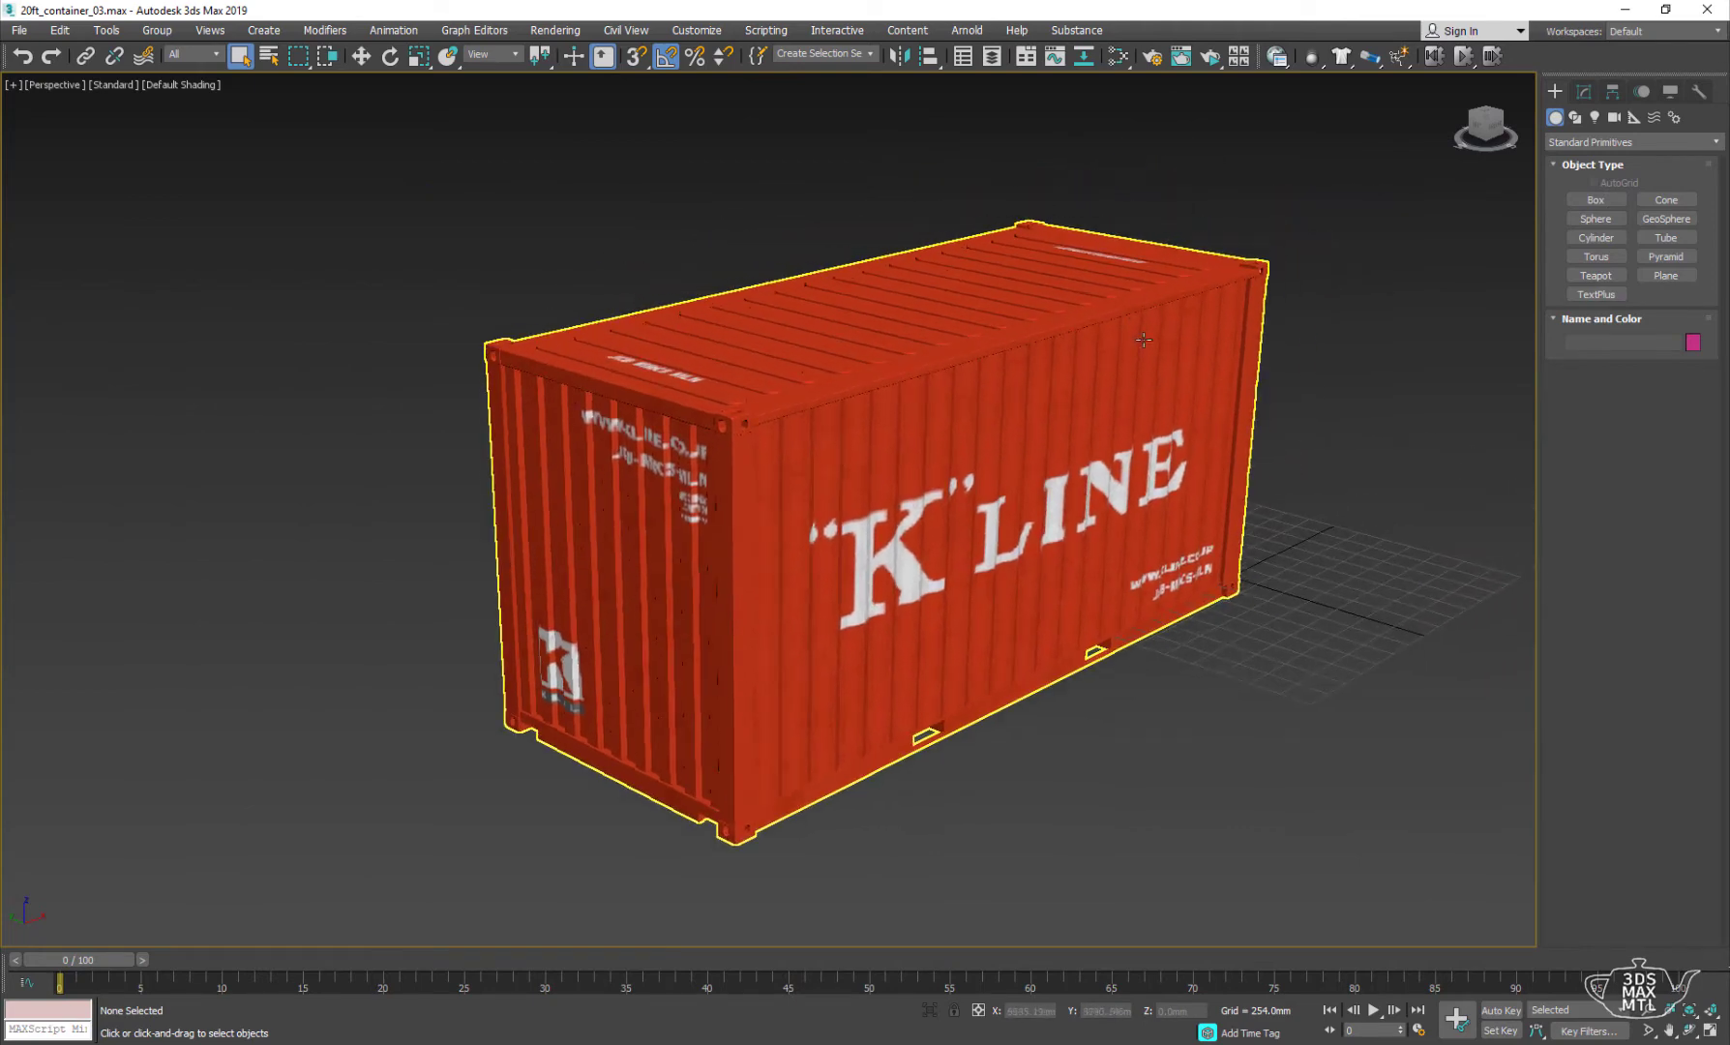
{"action": "left_click", "coordinate": [1135, 316]}
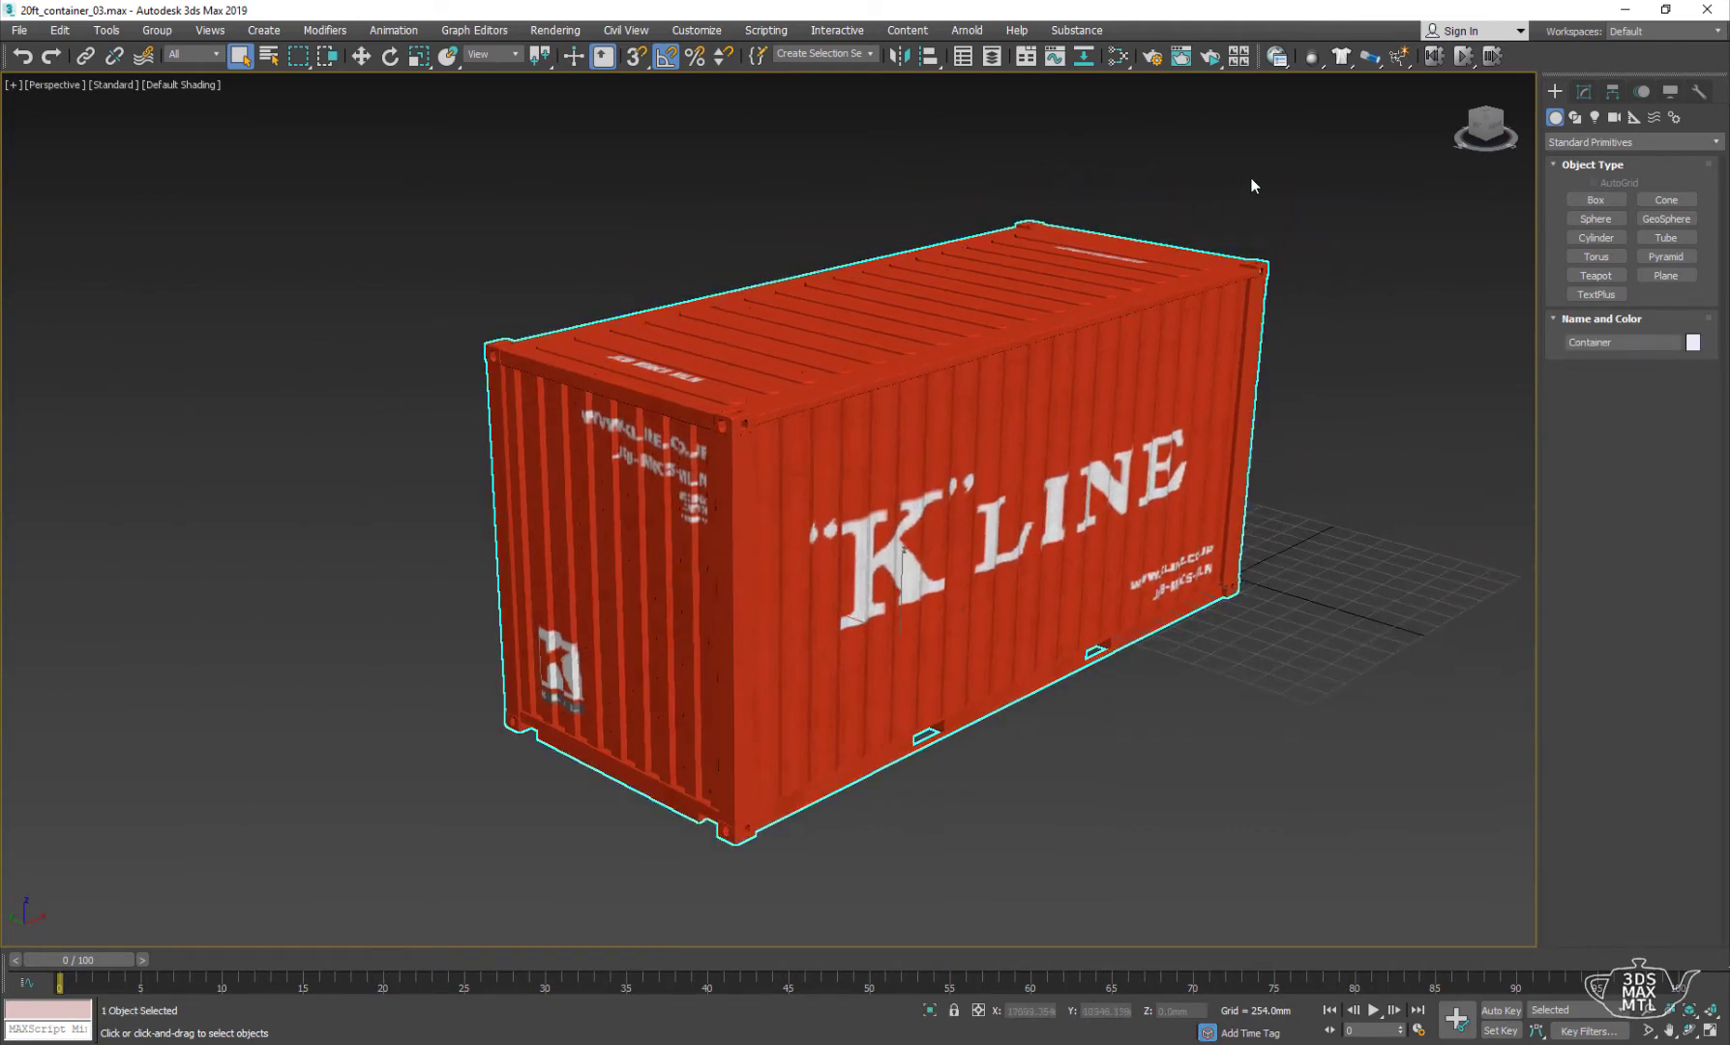
{"action": "key", "text": "0"}
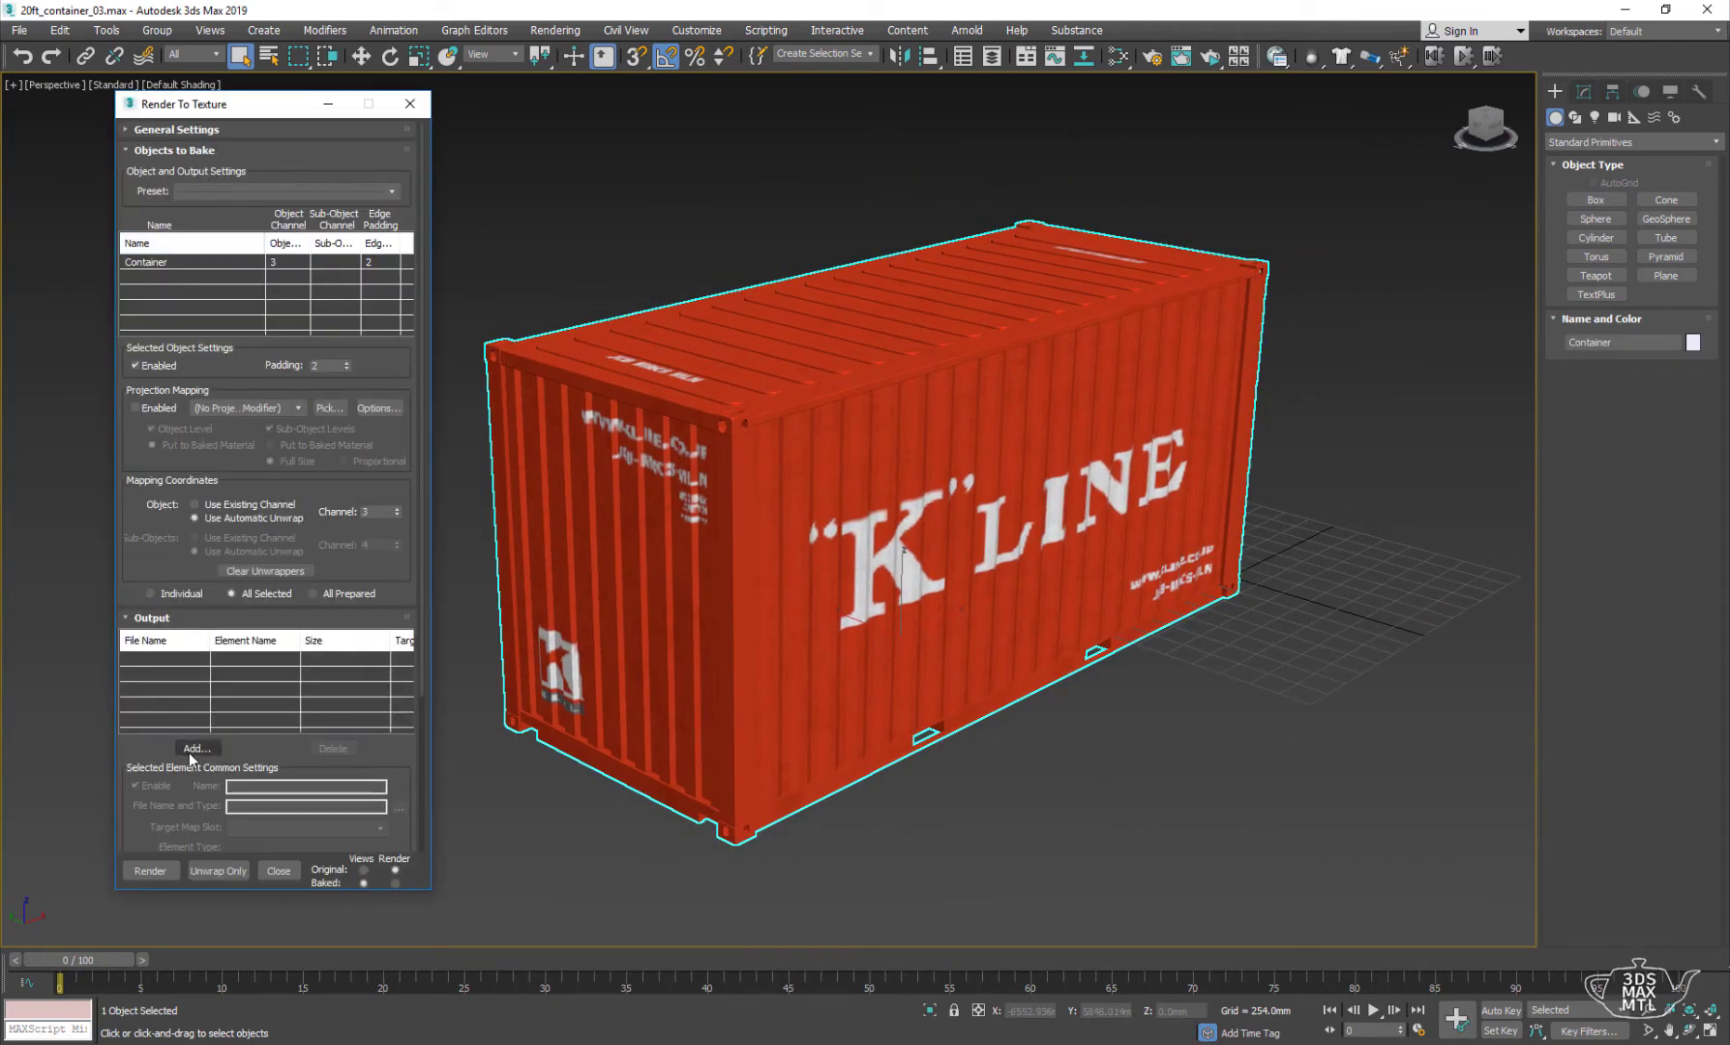
- Add an Ambient Occlusion (MR) bake element using map channel 2
{"action": "left_click", "coordinate": [191, 753]}
{"action": "left_click", "coordinate": [848, 559]}
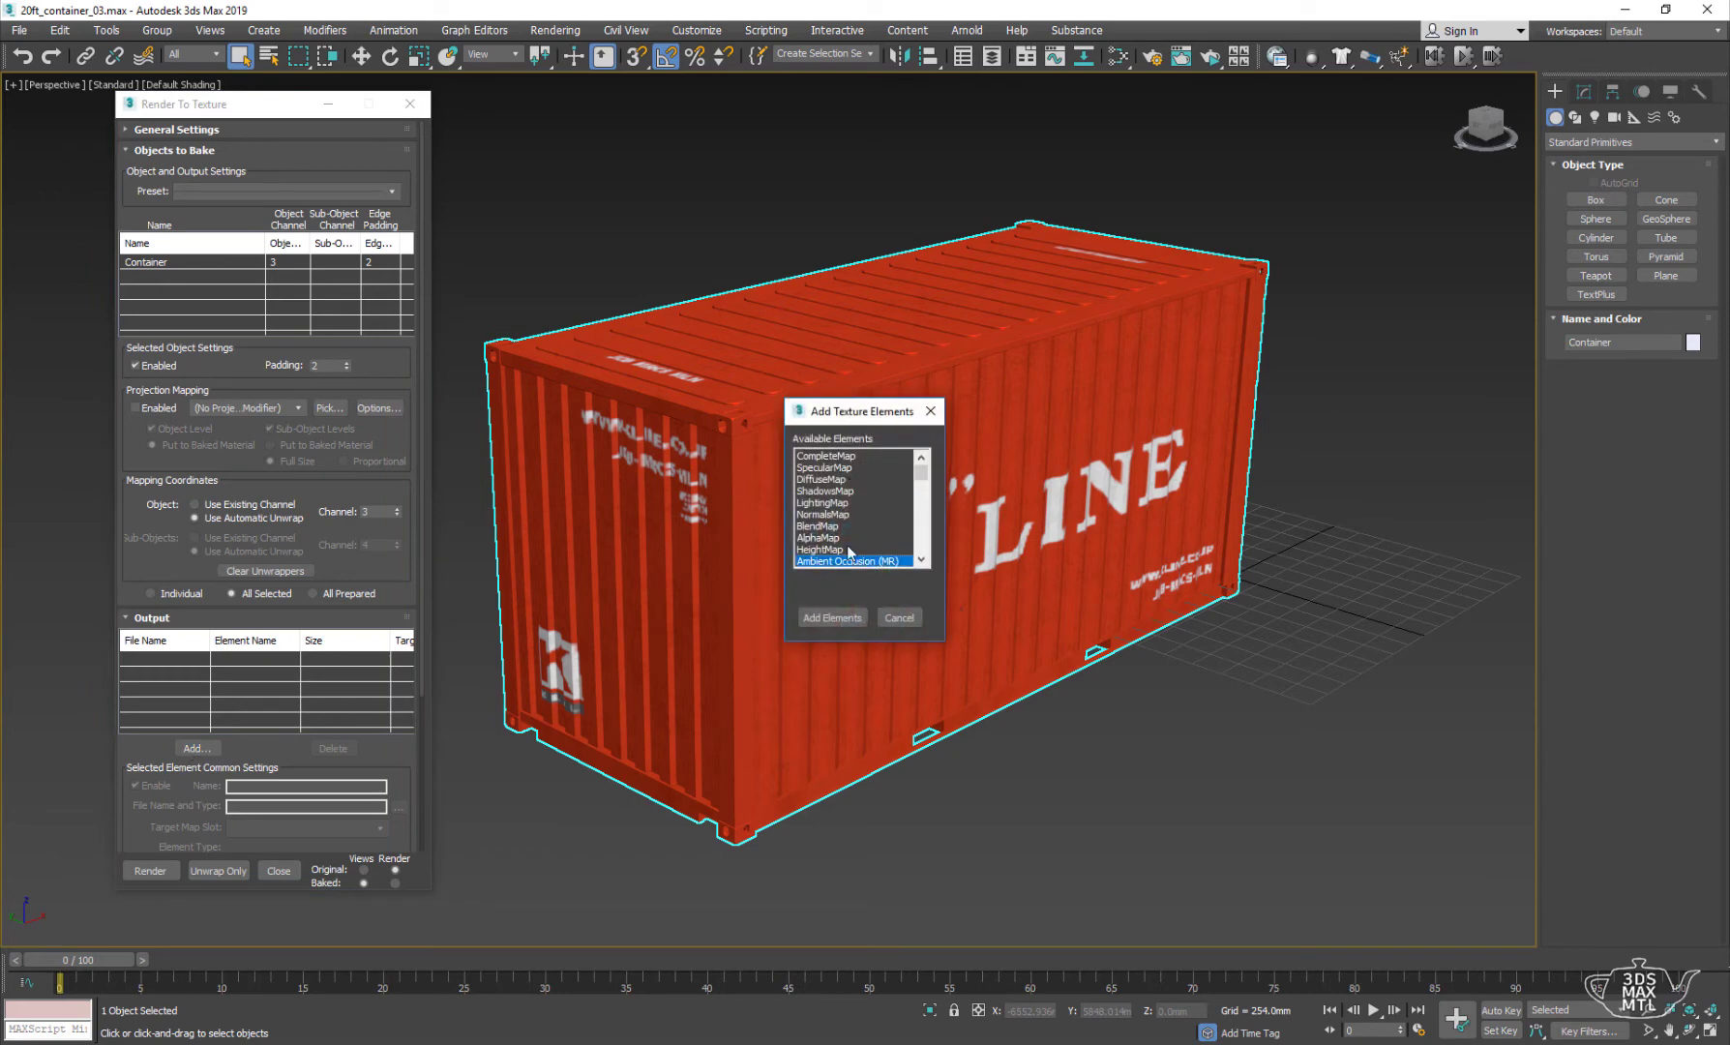
{"action": "left_click", "coordinate": [841, 622]}
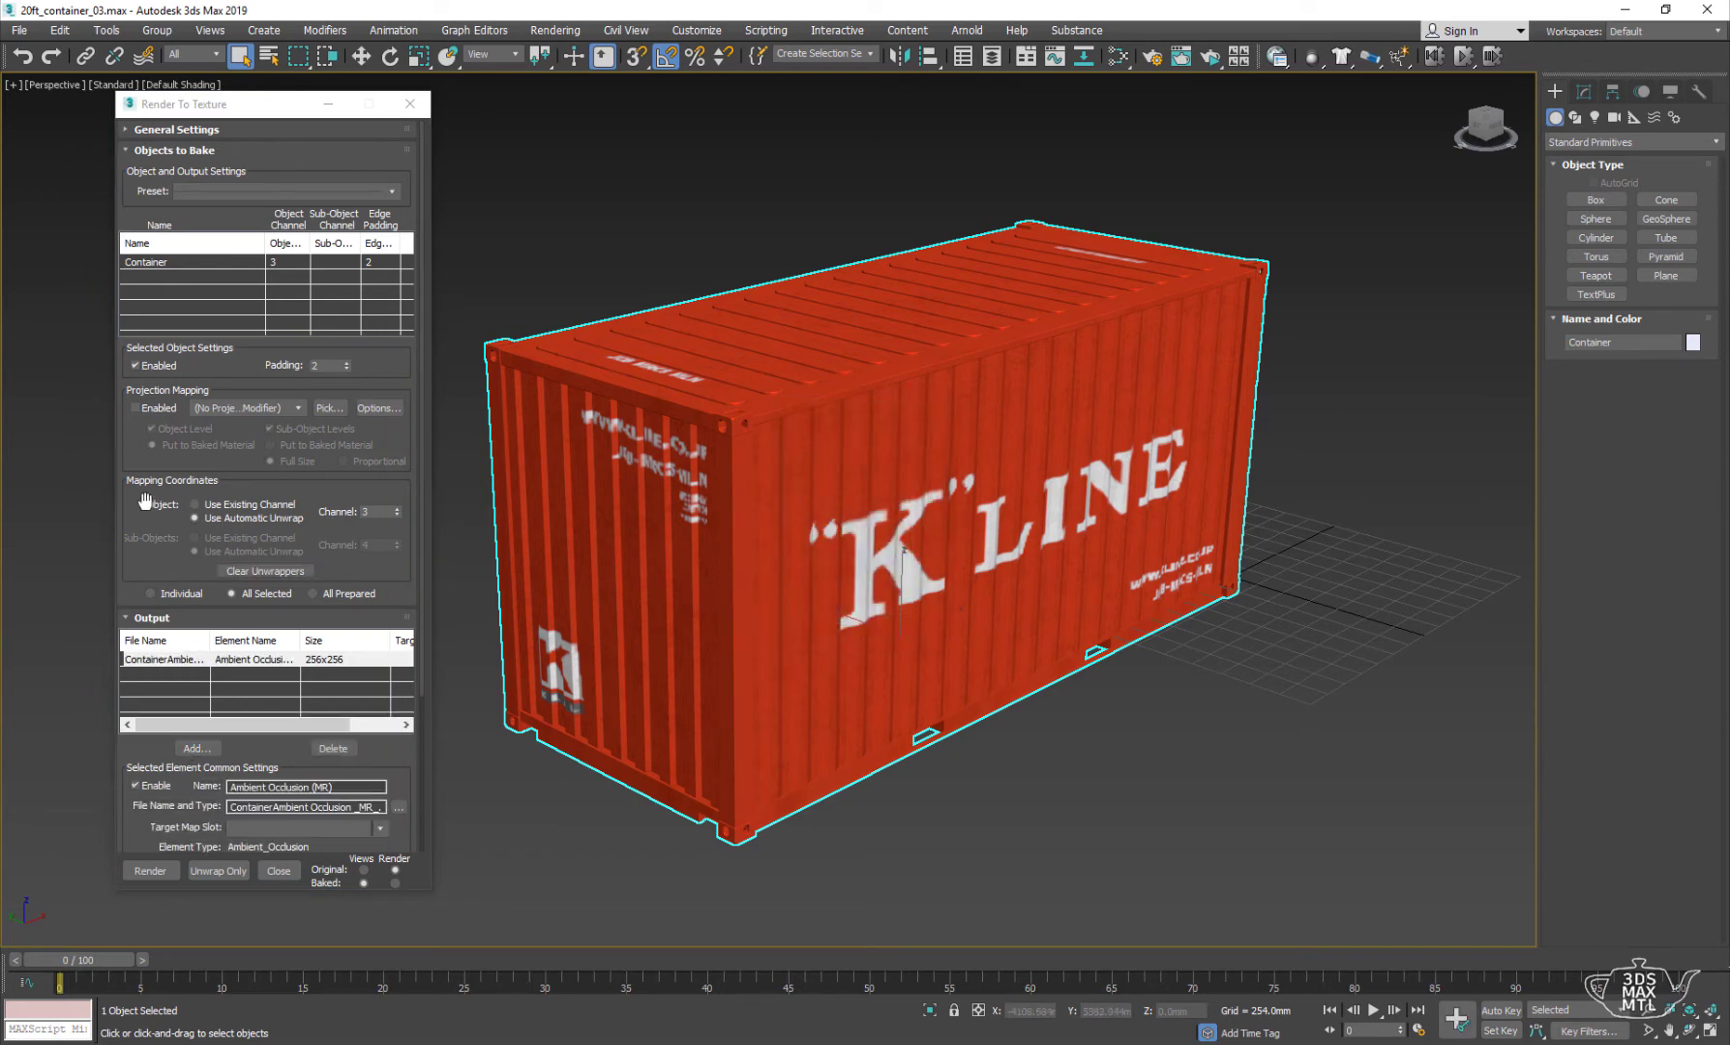
{"action": "left_click_drag", "start_coordinate": [136, 447], "coordinate": [350, 354]}
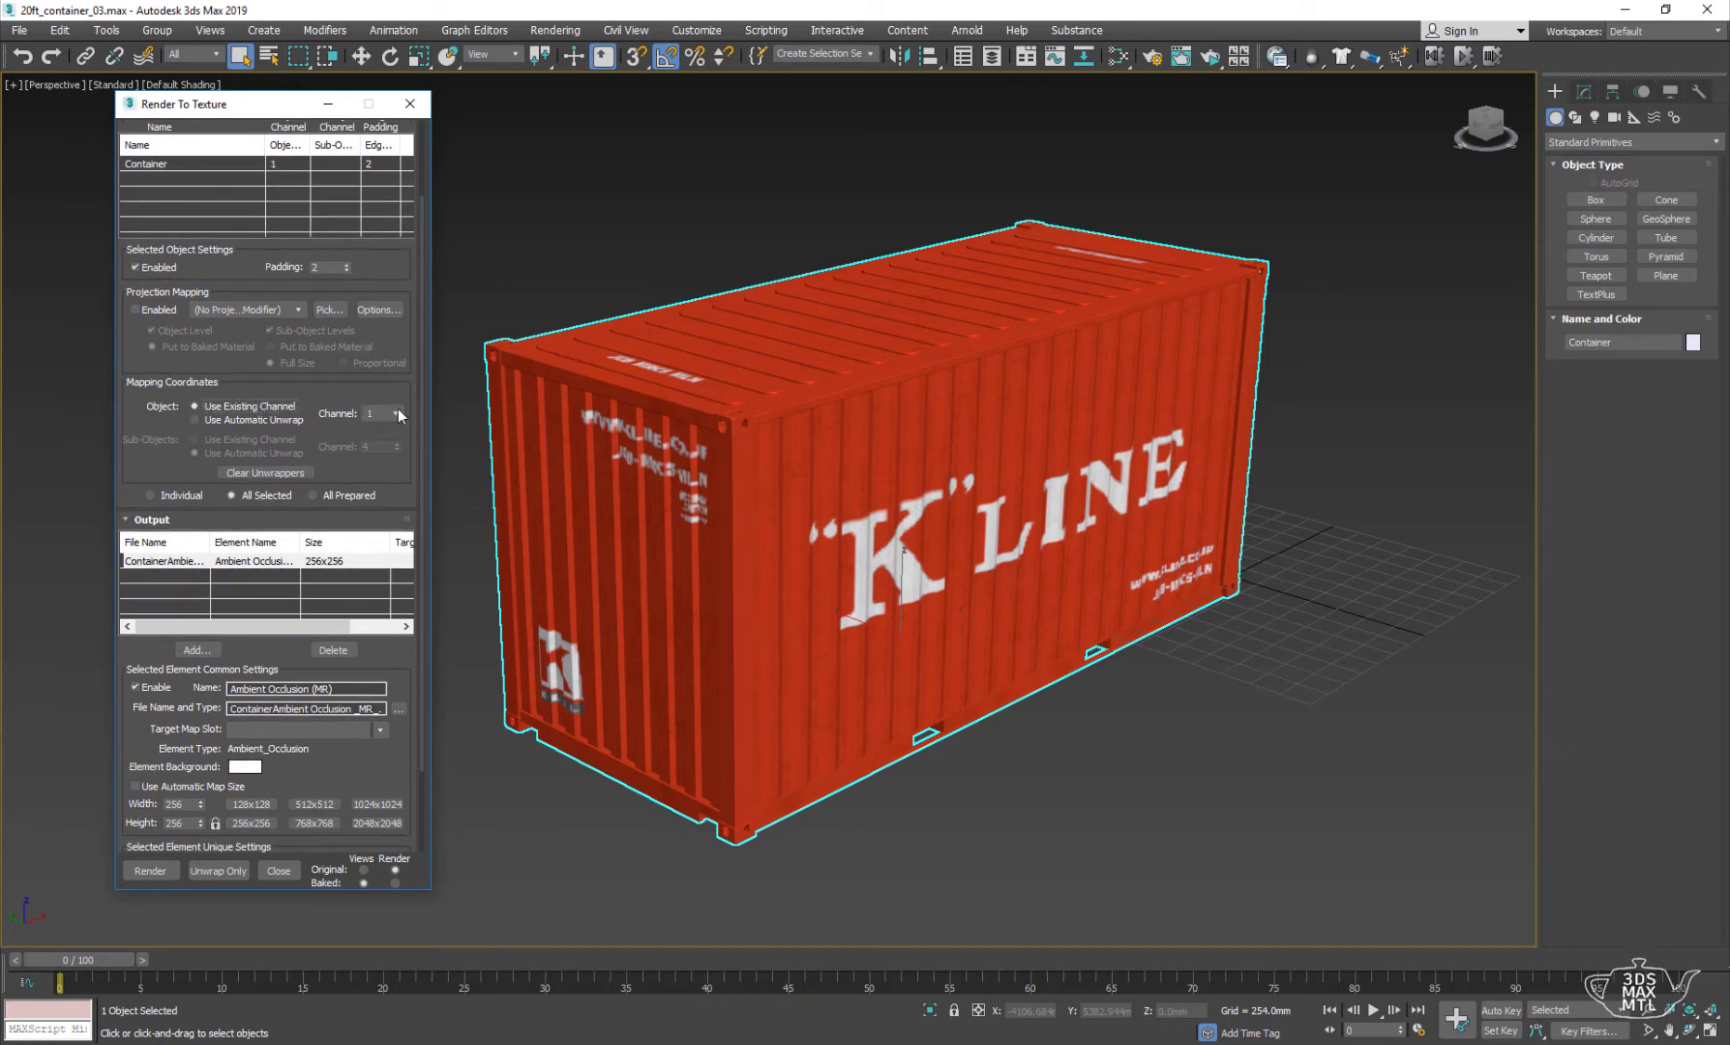
{"action": "left_click", "coordinate": [396, 414]}
- Set the bake size to 4096x4096 with padding 8 and start rendering
{"action": "scroll", "coordinate": [150, 457], "scroll_direction": "down", "scroll_amount": 3}
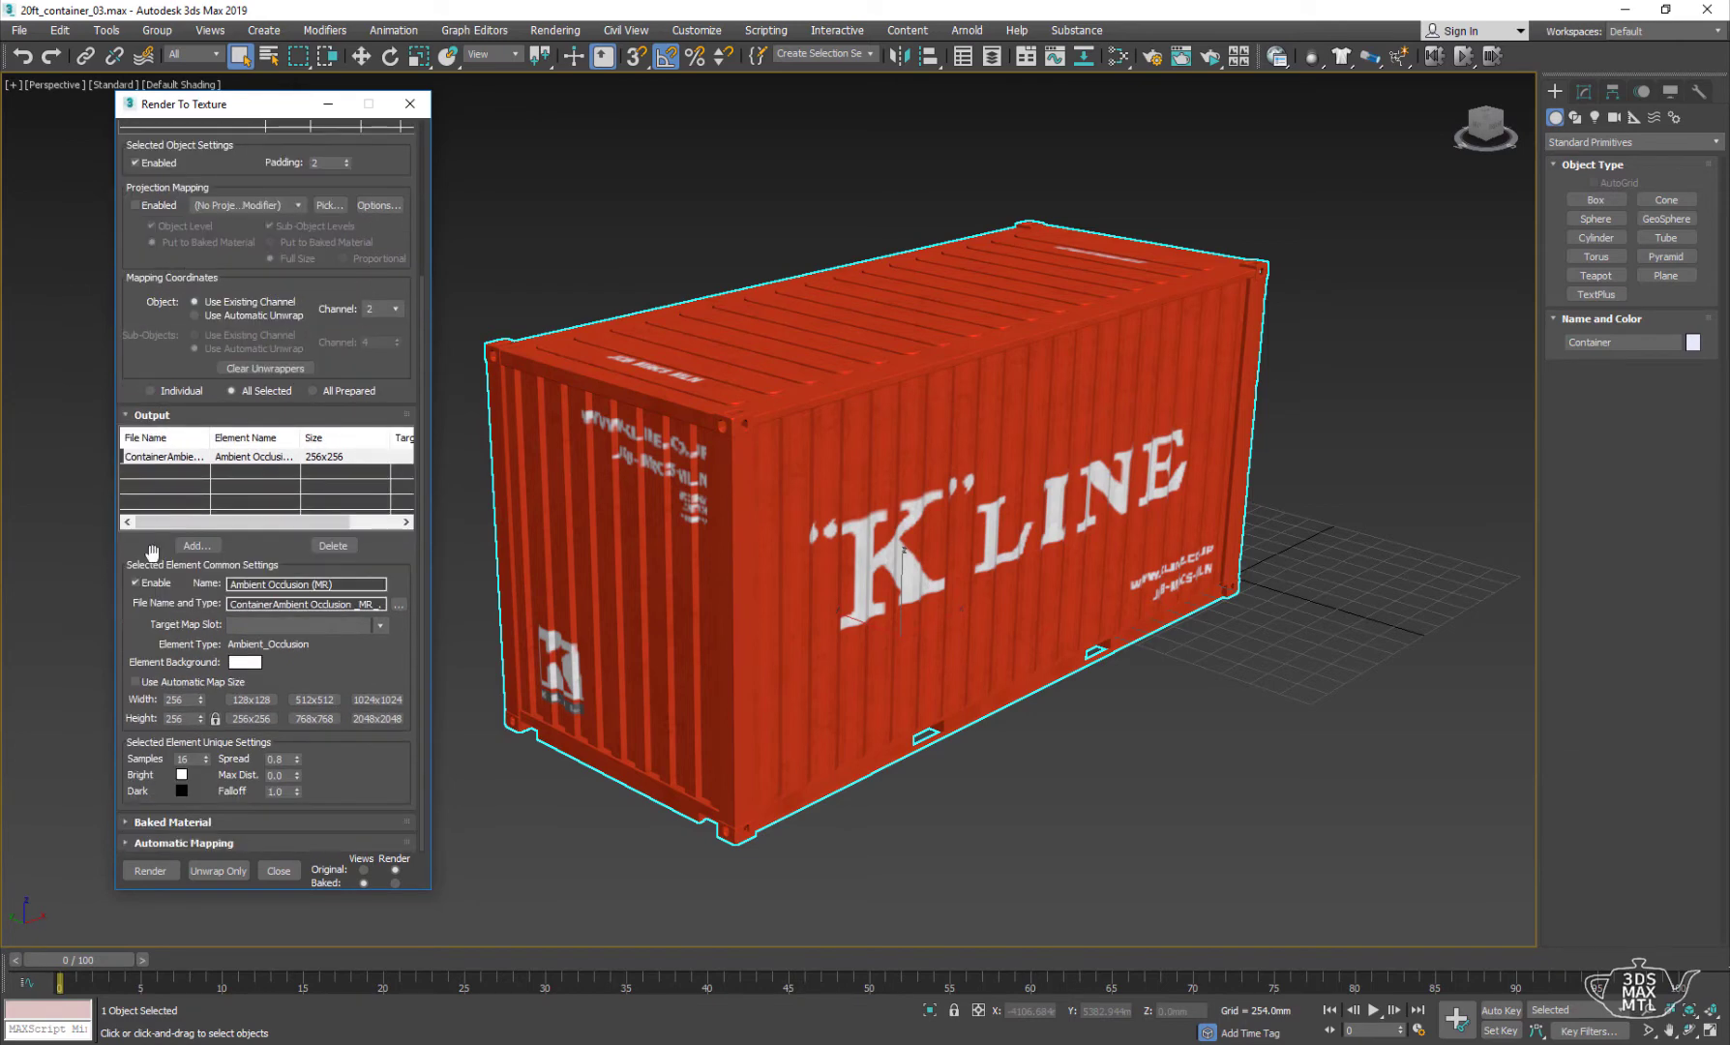
{"action": "left_click", "coordinate": [377, 719]}
{"action": "double_click", "coordinate": [184, 718]}
{"action": "double_click", "coordinate": [191, 698]}
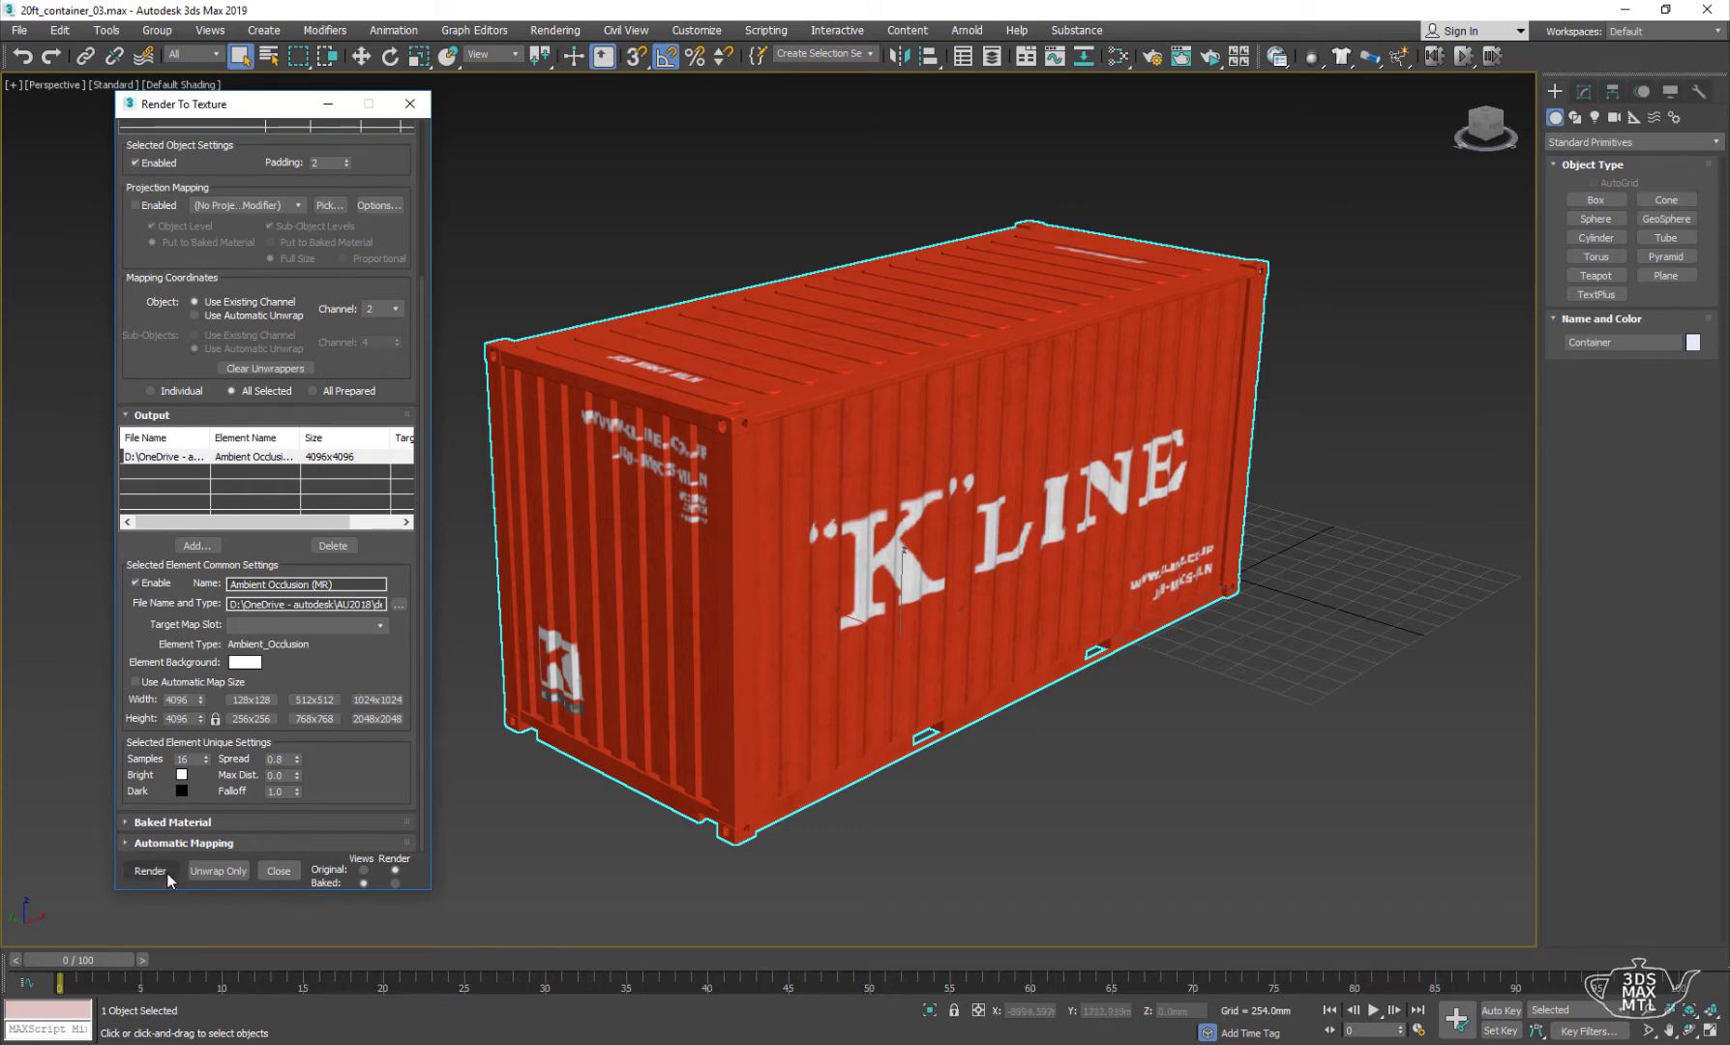
{"action": "scroll", "coordinate": [251, 300], "scroll_direction": "up", "scroll_amount": 2}
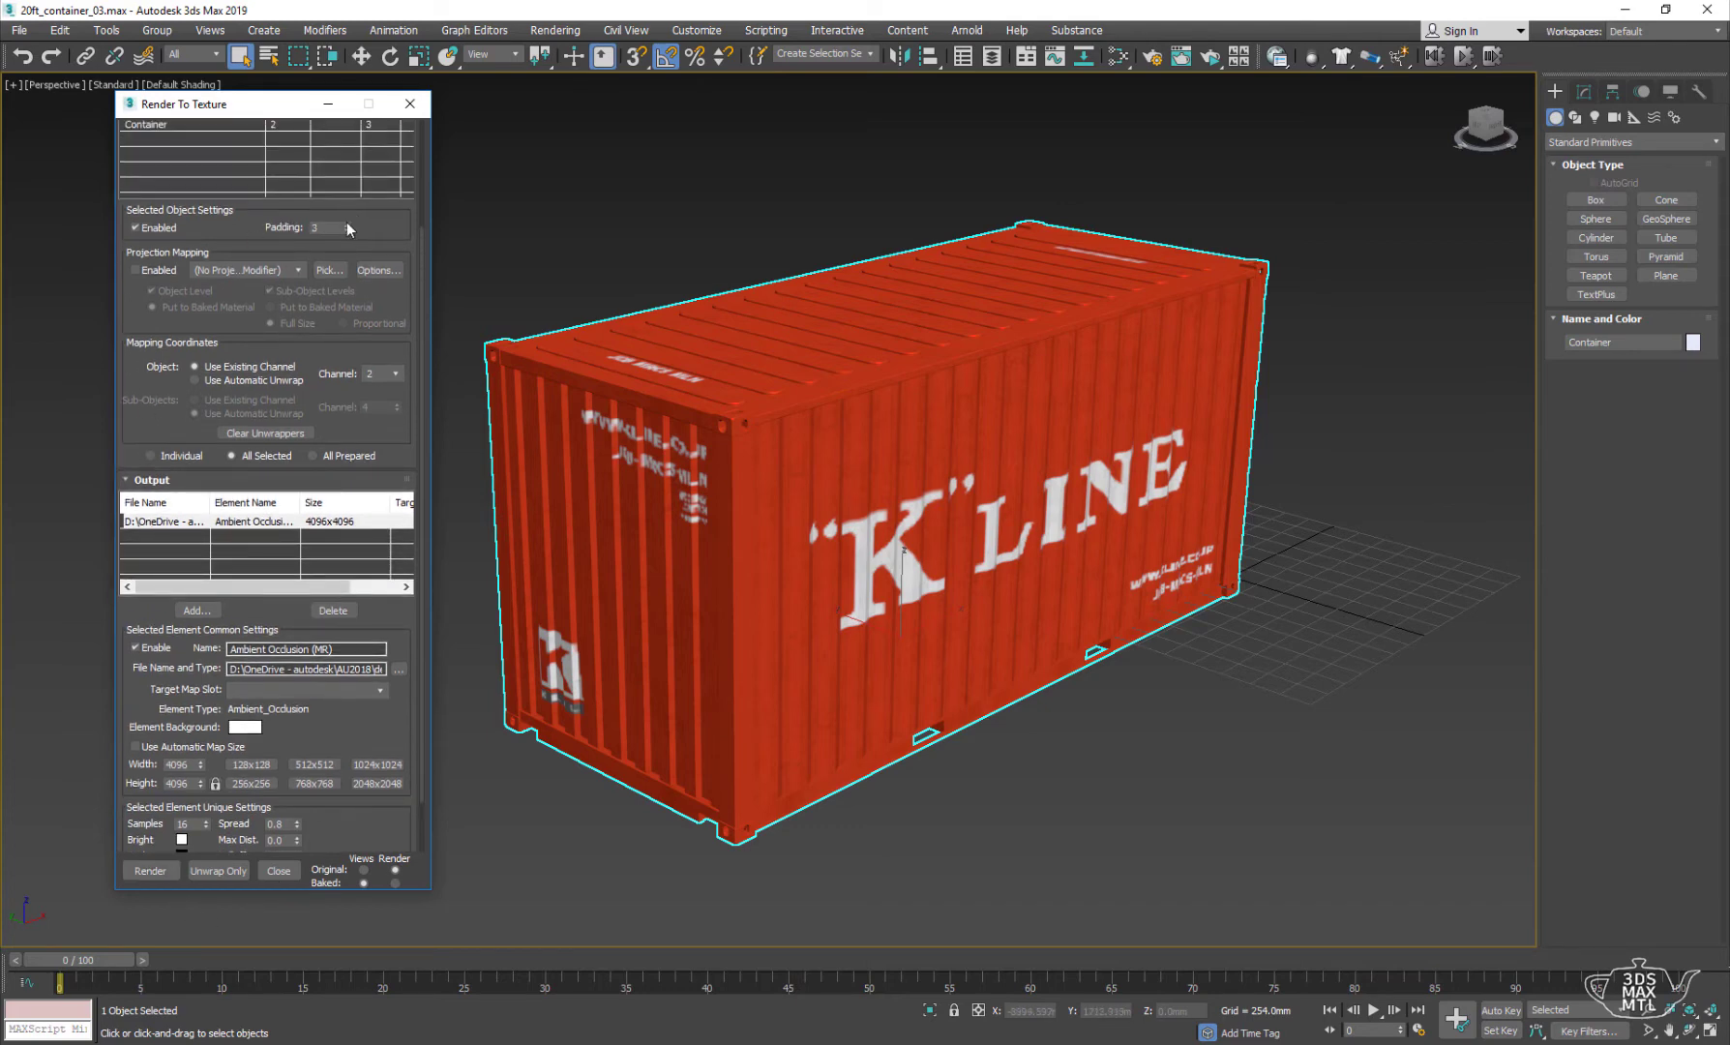
{"action": "left_click", "coordinate": [137, 874]}
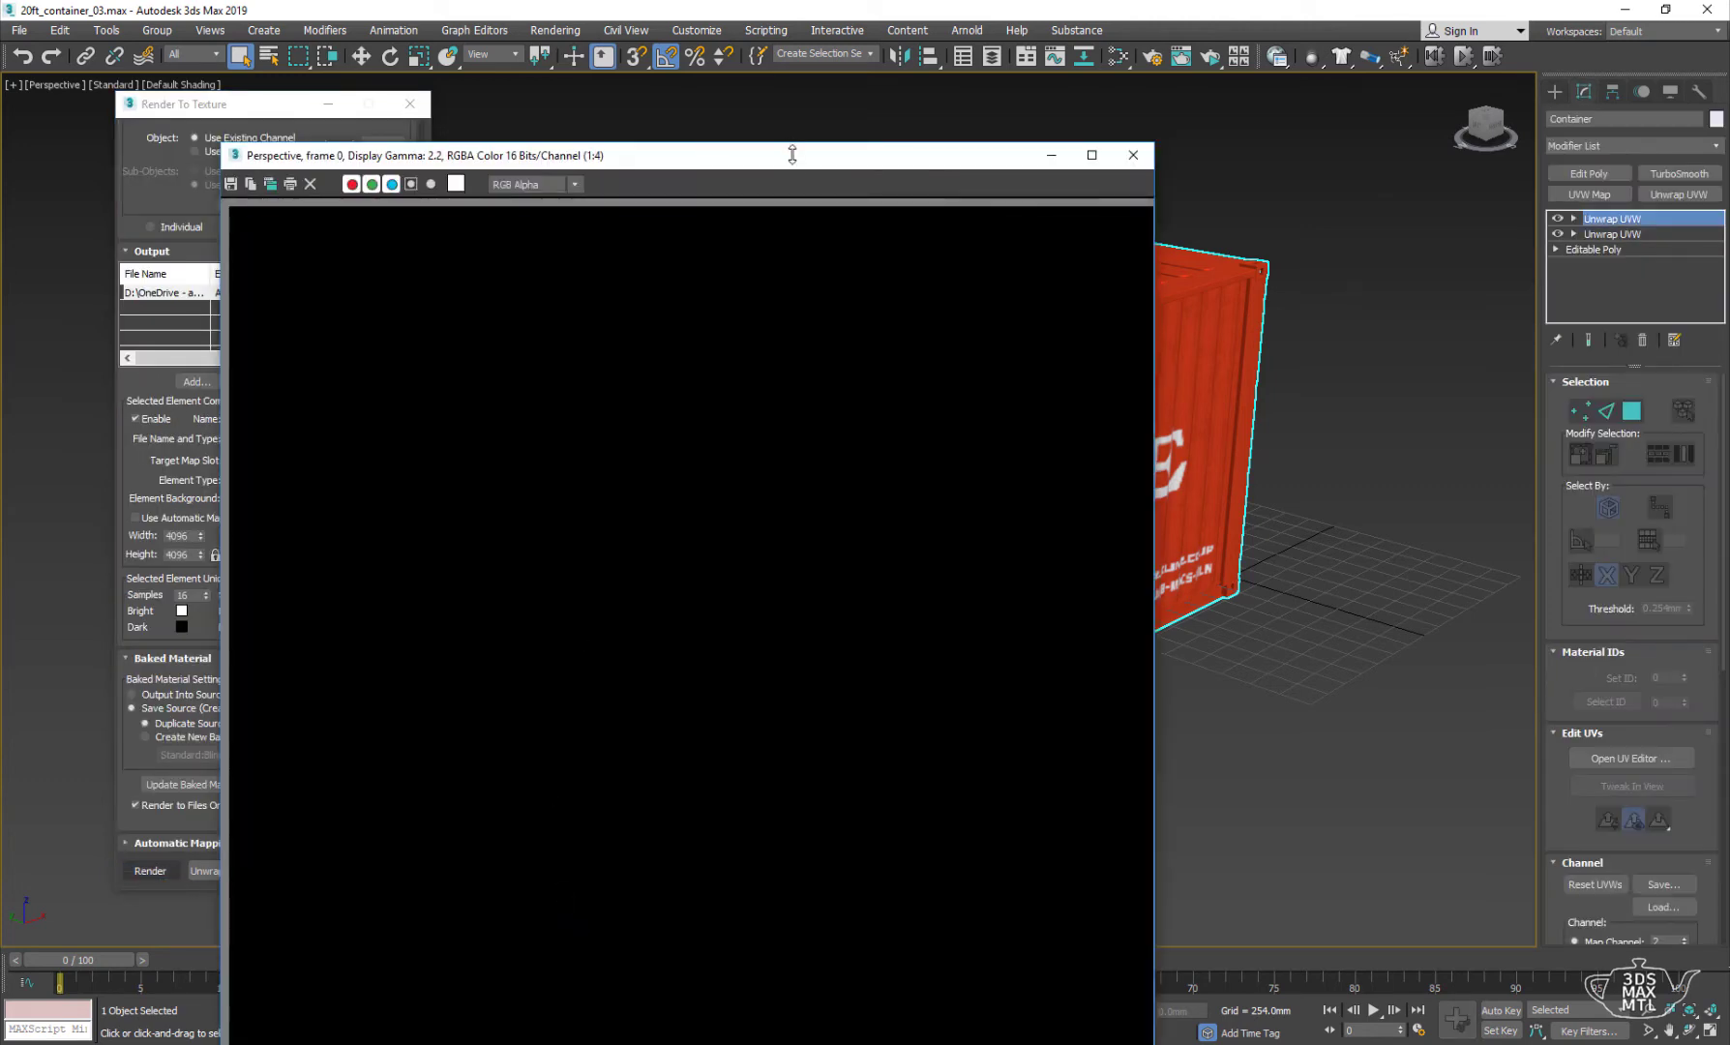
- Inspect the finished 4096x4096 AO bake by zooming in the frame window
{"action": "left_click_drag", "start_coordinate": [785, 157], "coordinate": [837, 79]}
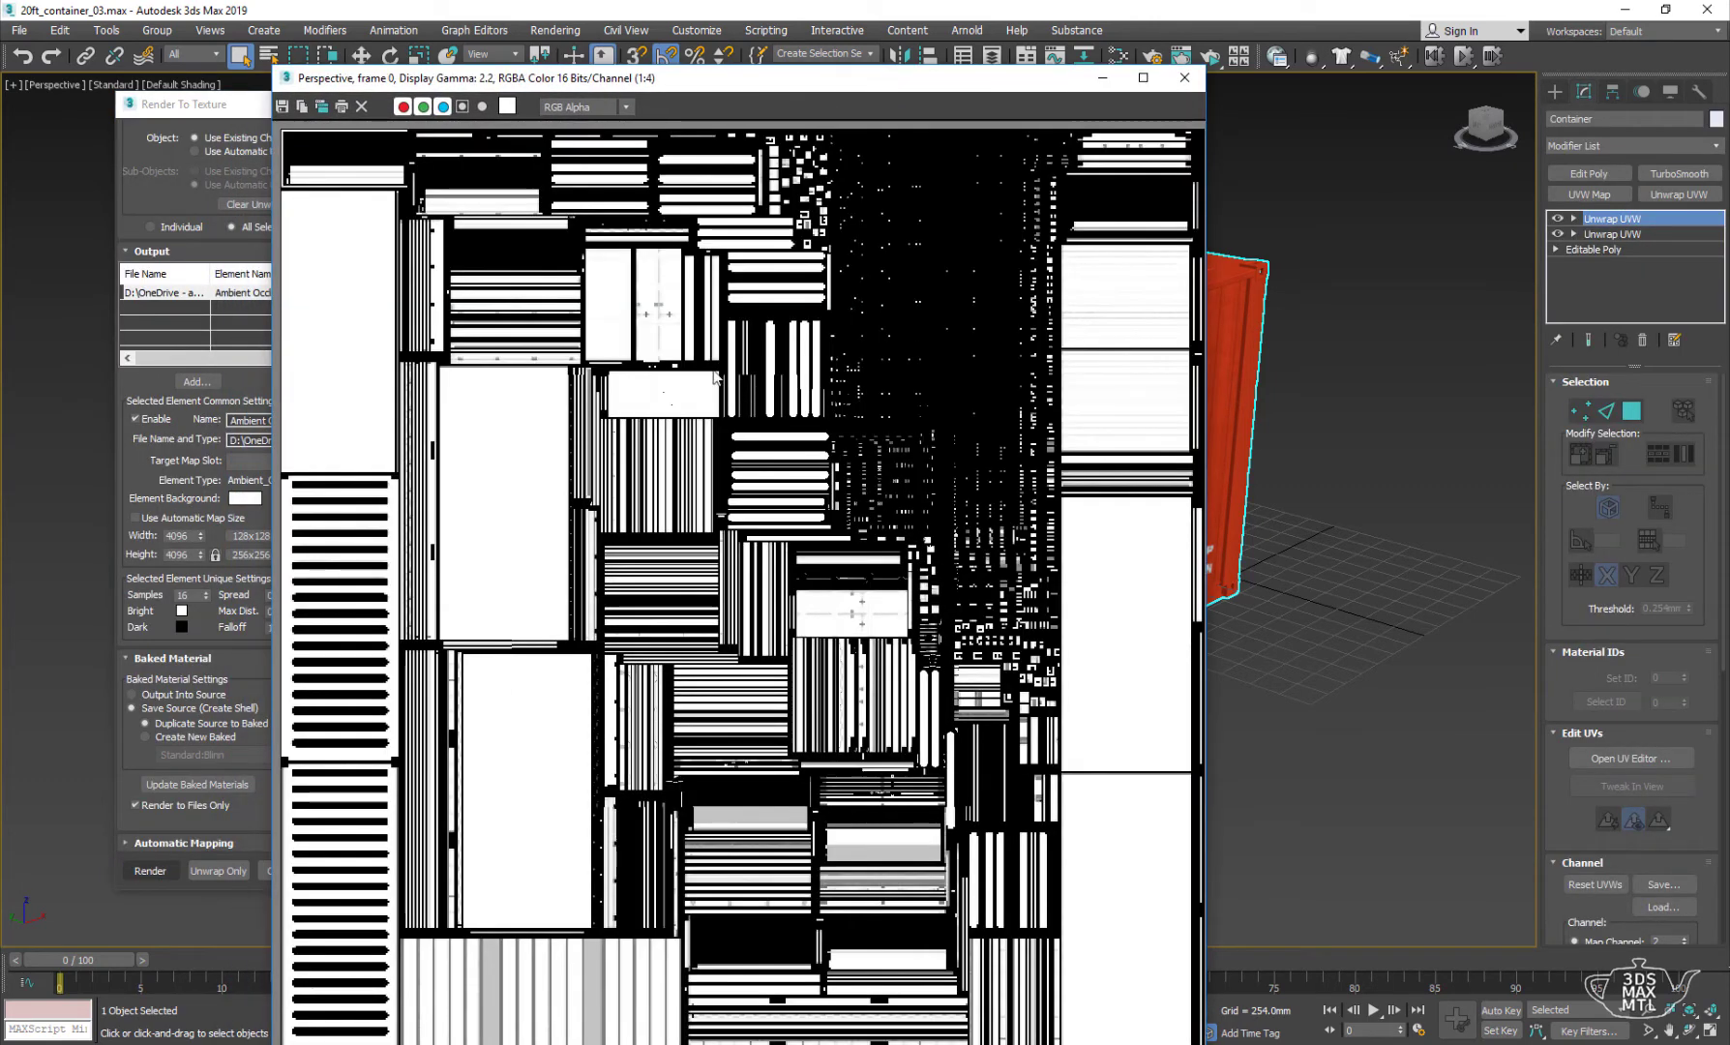
{"action": "scroll", "coordinate": [661, 308], "scroll_direction": "up", "scroll_amount": 2}
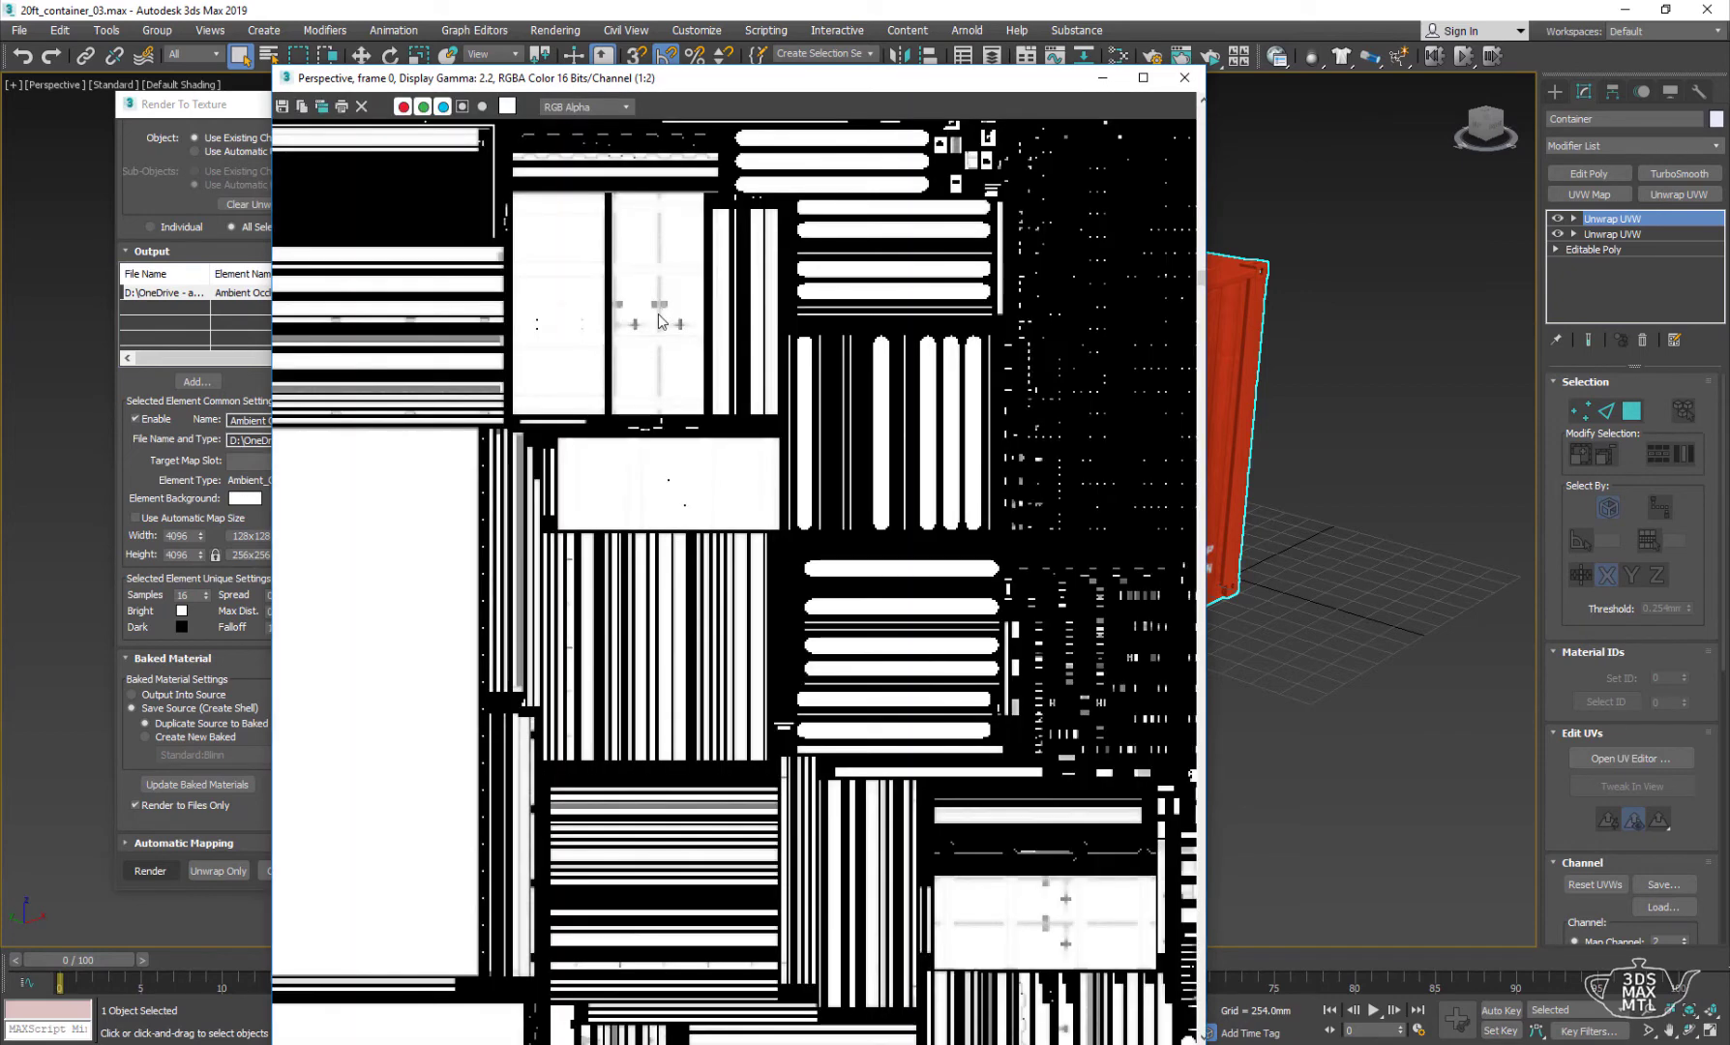
{"action": "scroll", "coordinate": [659, 315], "scroll_direction": "up", "scroll_amount": 1}
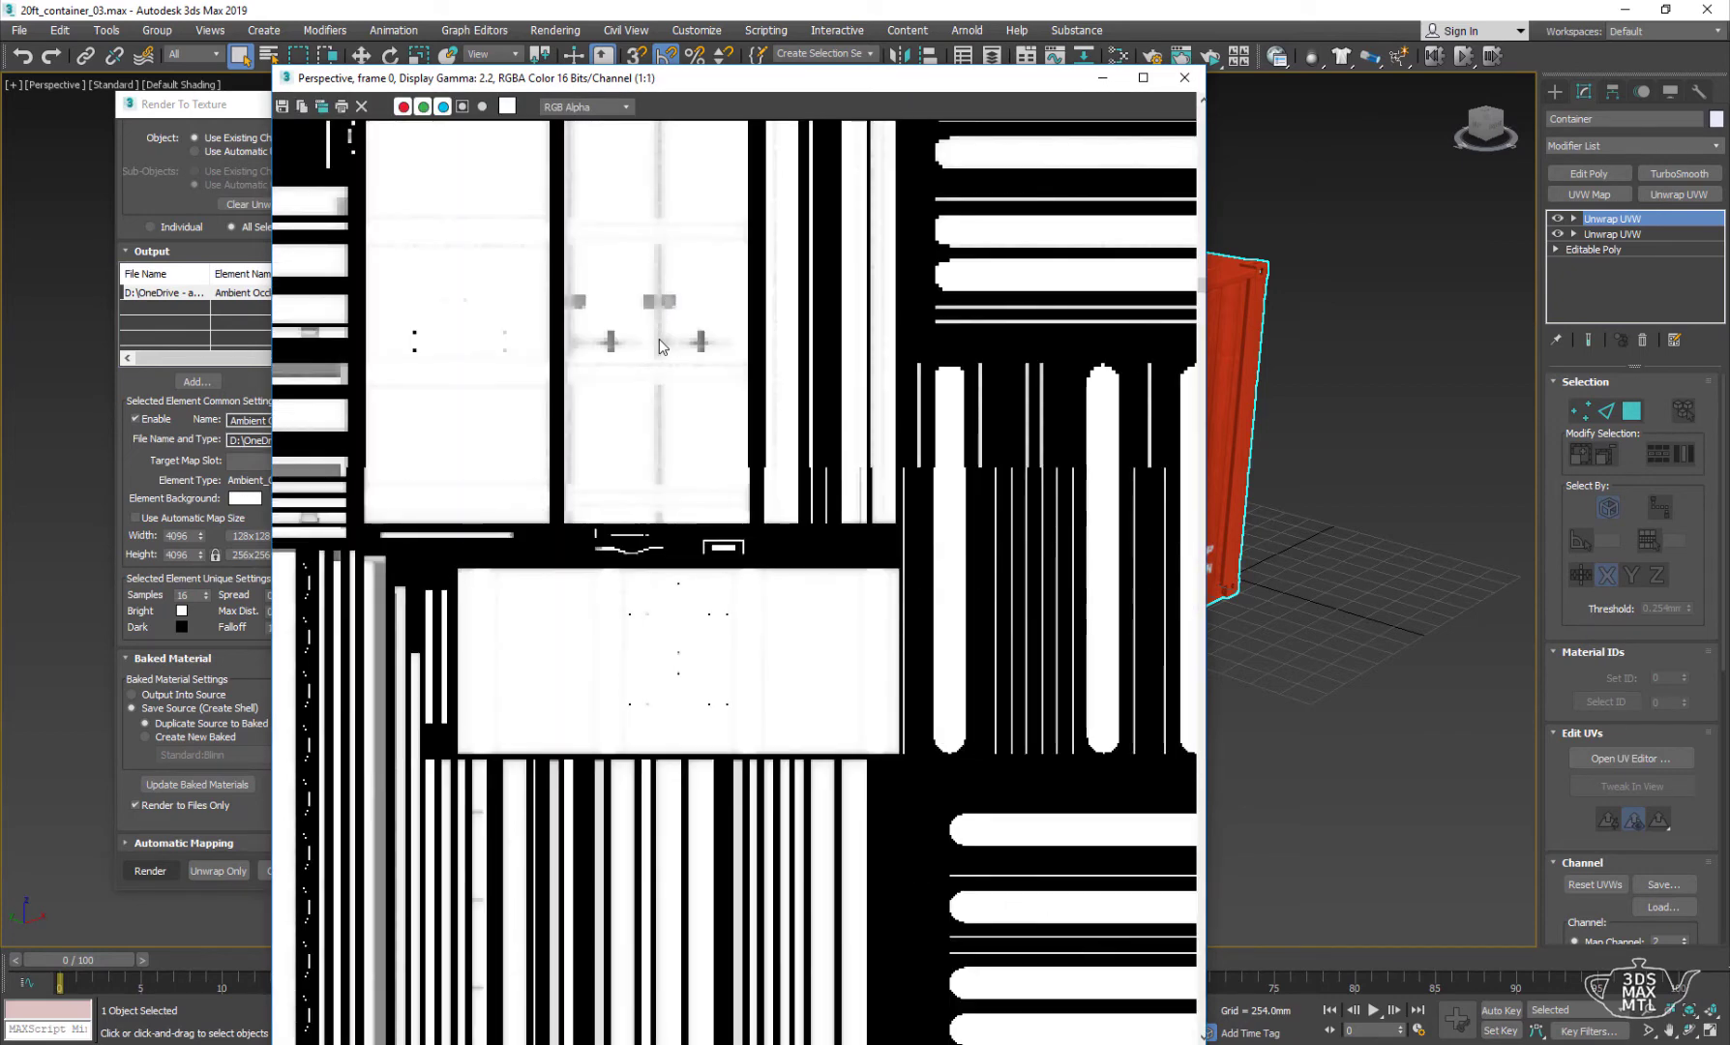
{"action": "scroll", "coordinate": [597, 391], "scroll_direction": "down", "scroll_amount": 2}
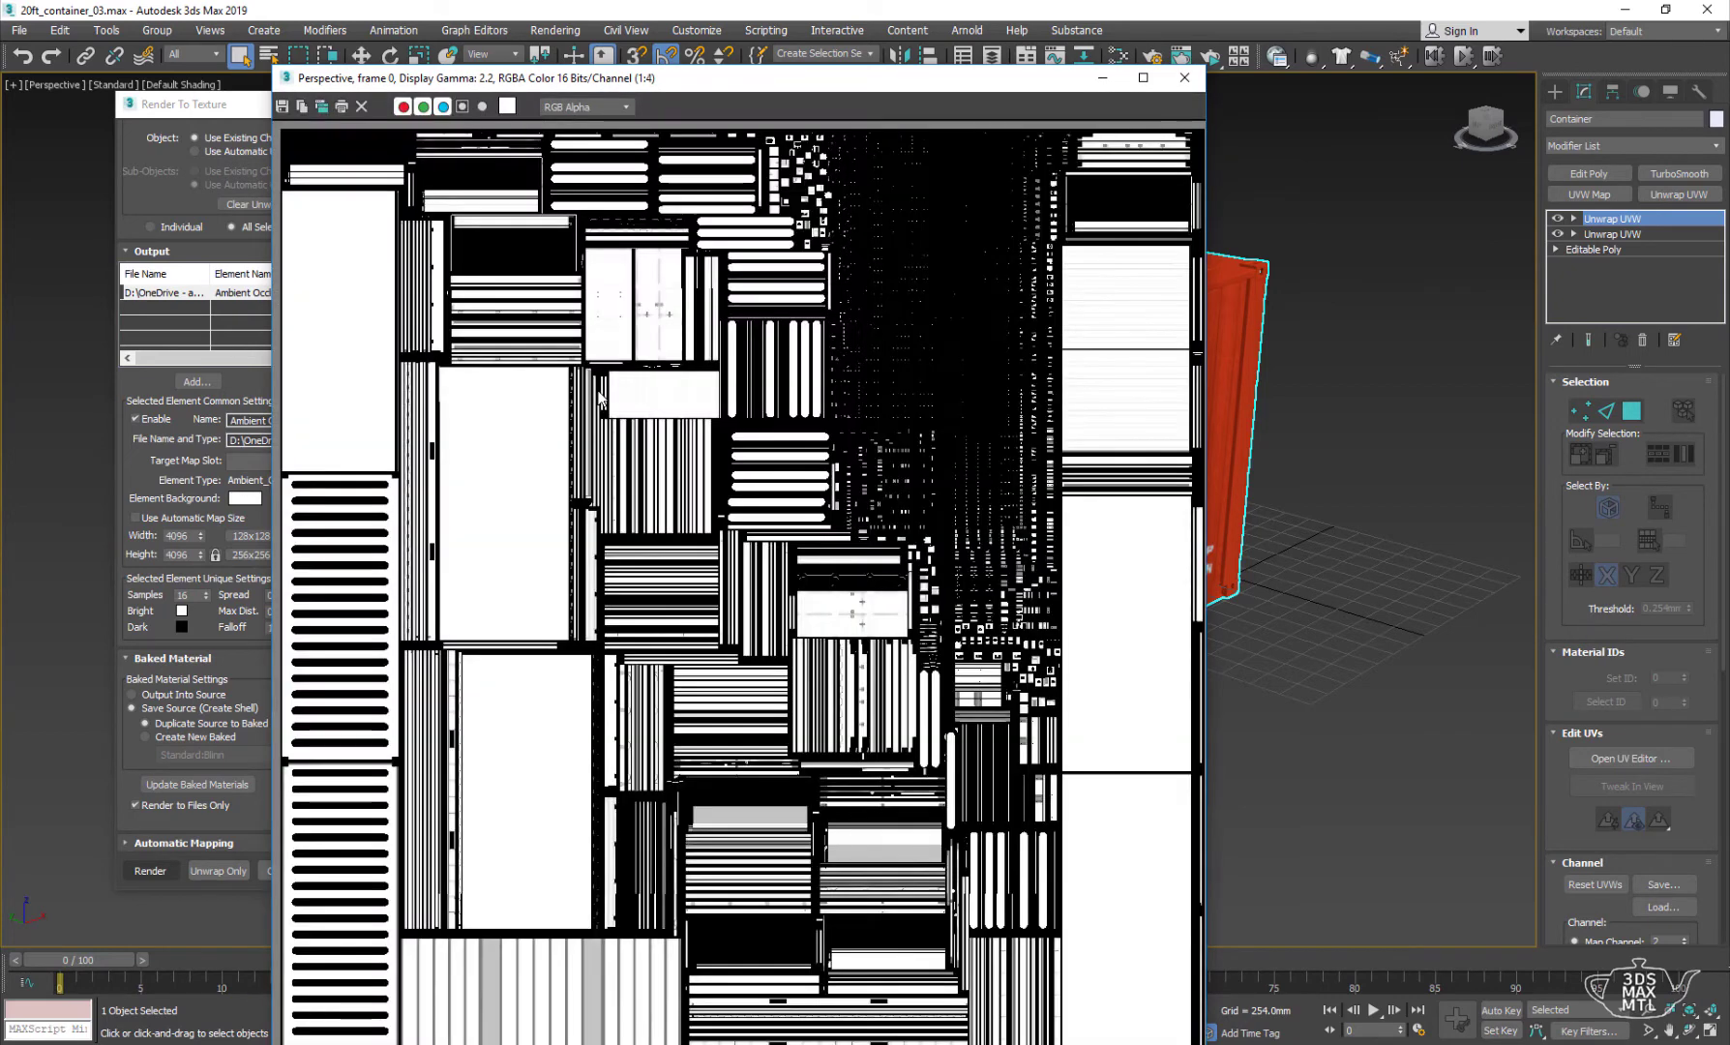
{"action": "left_click_drag", "start_coordinate": [785, 85], "coordinate": [819, 23]}
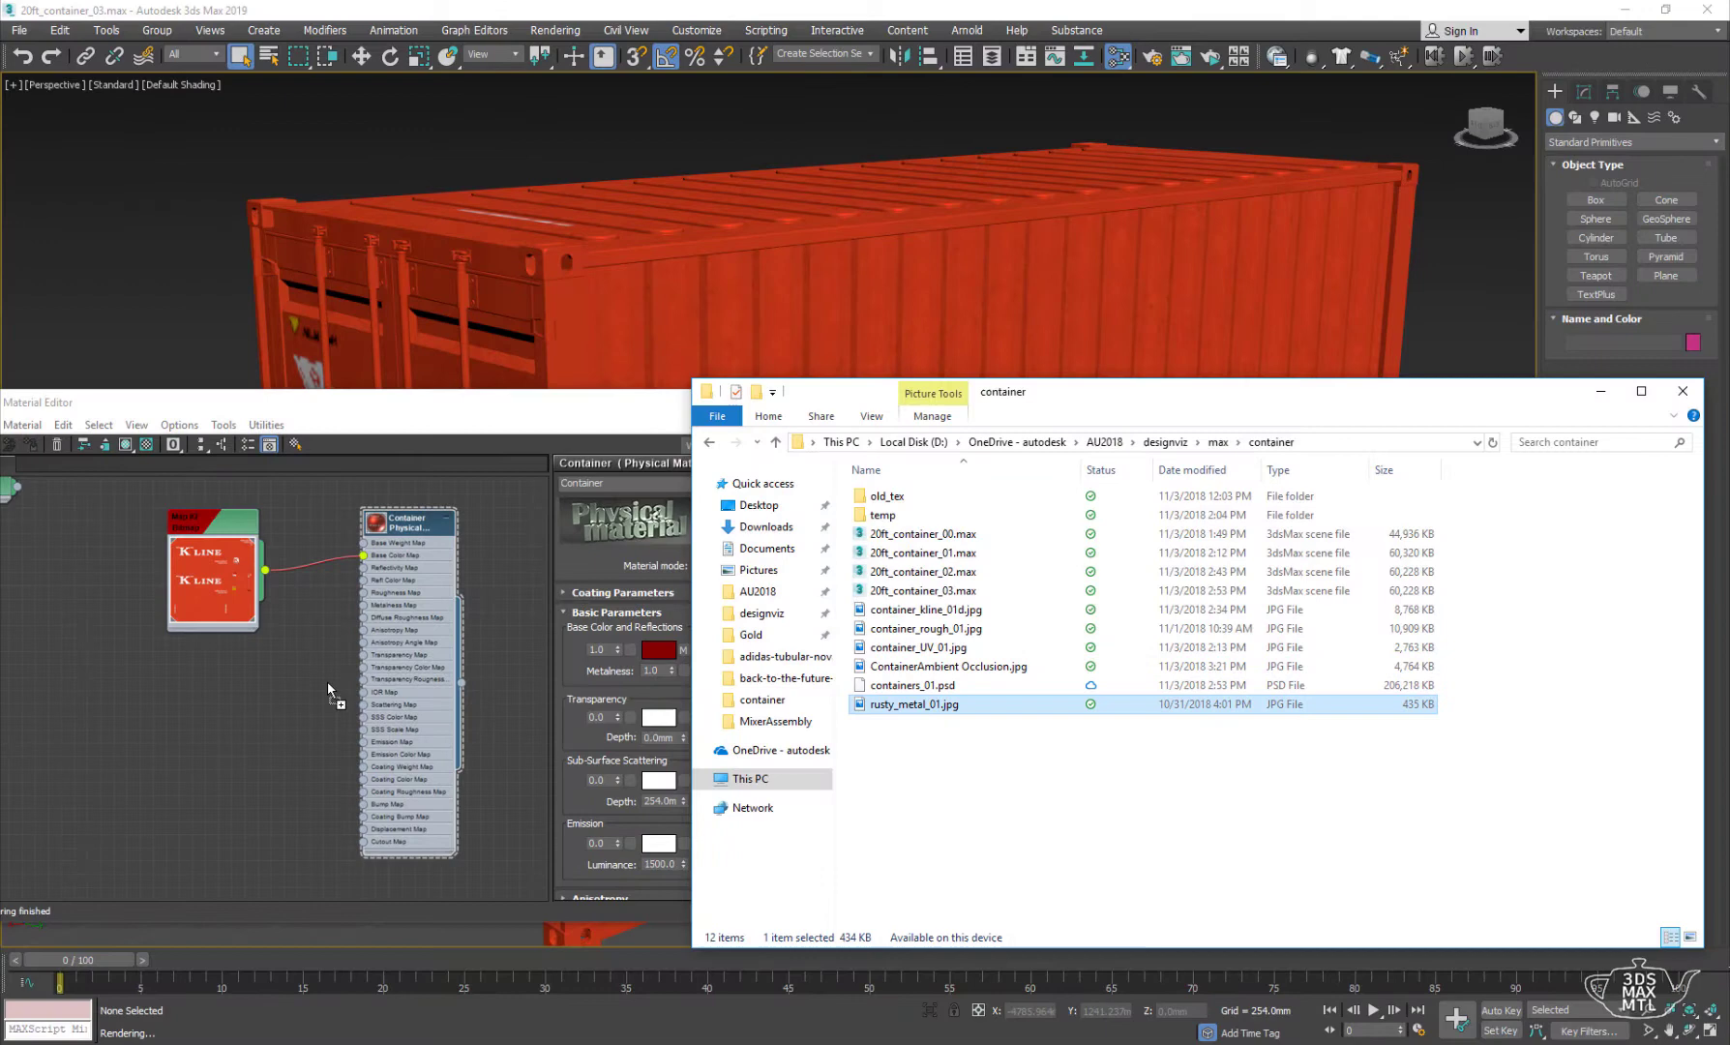
- Drag rusty_metal_01.jpg and ContainerAmbient Occlusion.jpg into Slate as bitmap nodes and arrange them
{"action": "left_click_drag", "start_coordinate": [907, 704], "coordinate": [89, 730]}
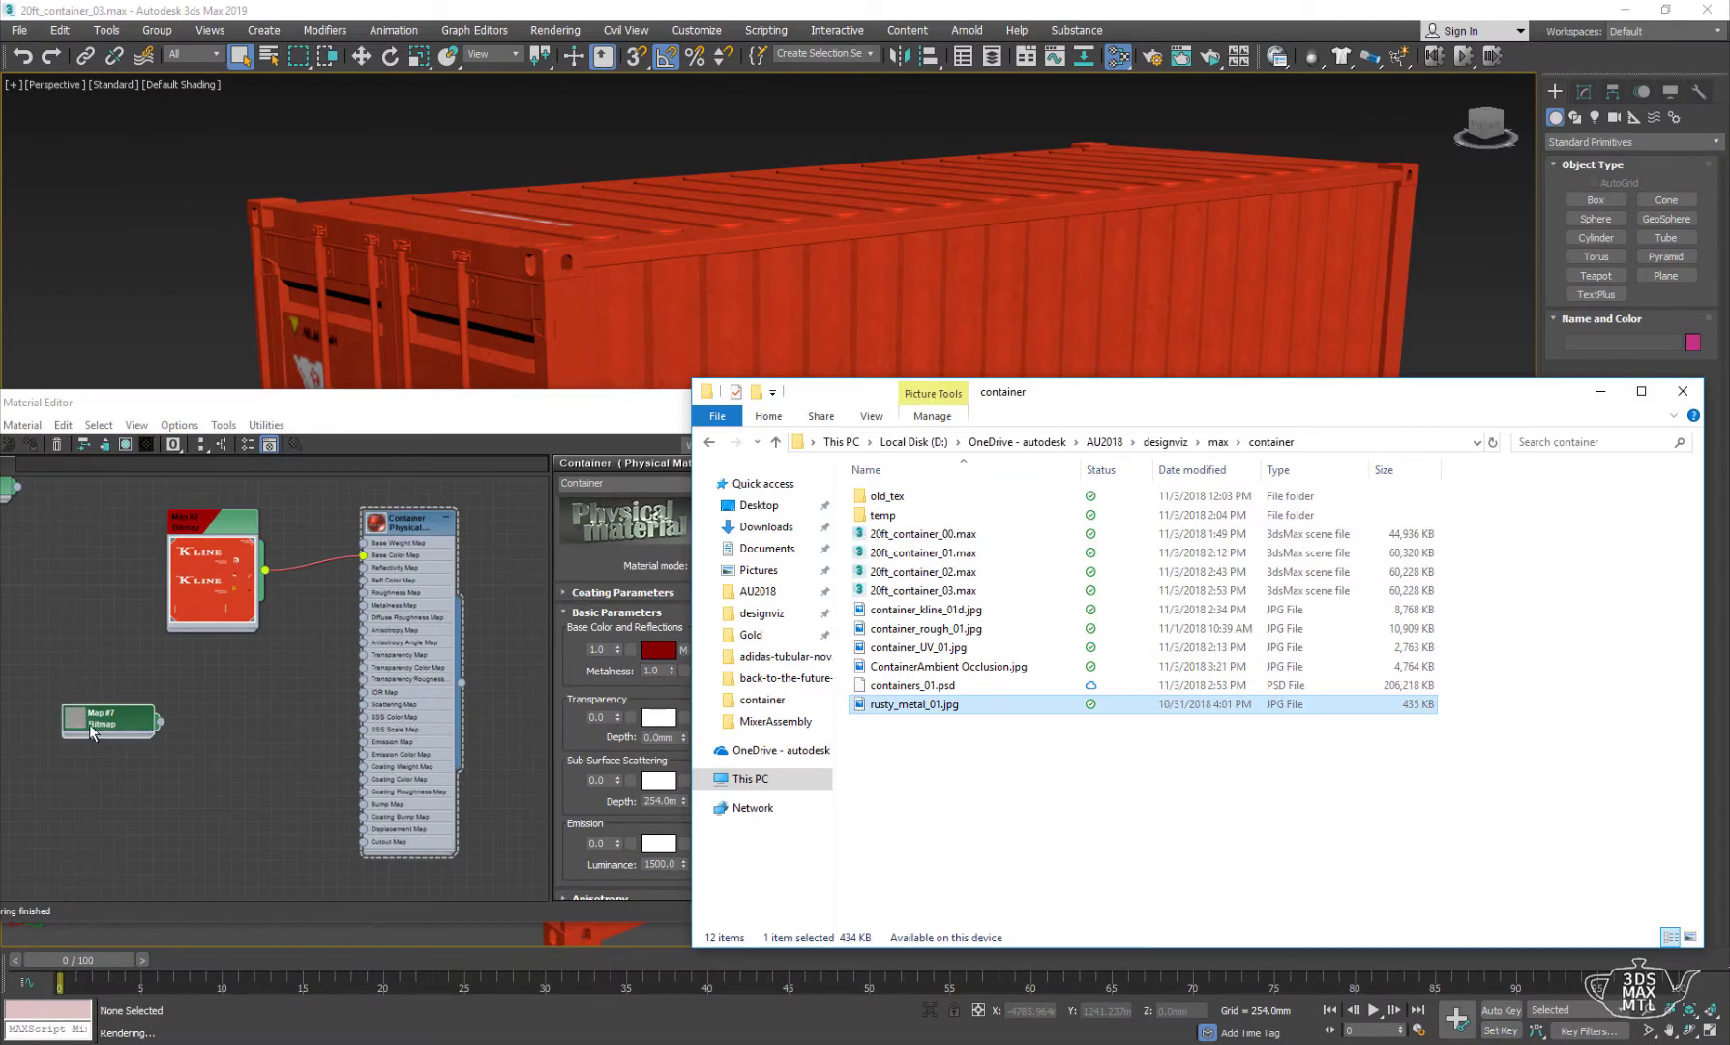
{"action": "left_click", "coordinate": [406, 967]}
{"action": "mouse_move", "coordinate": [913, 705]}
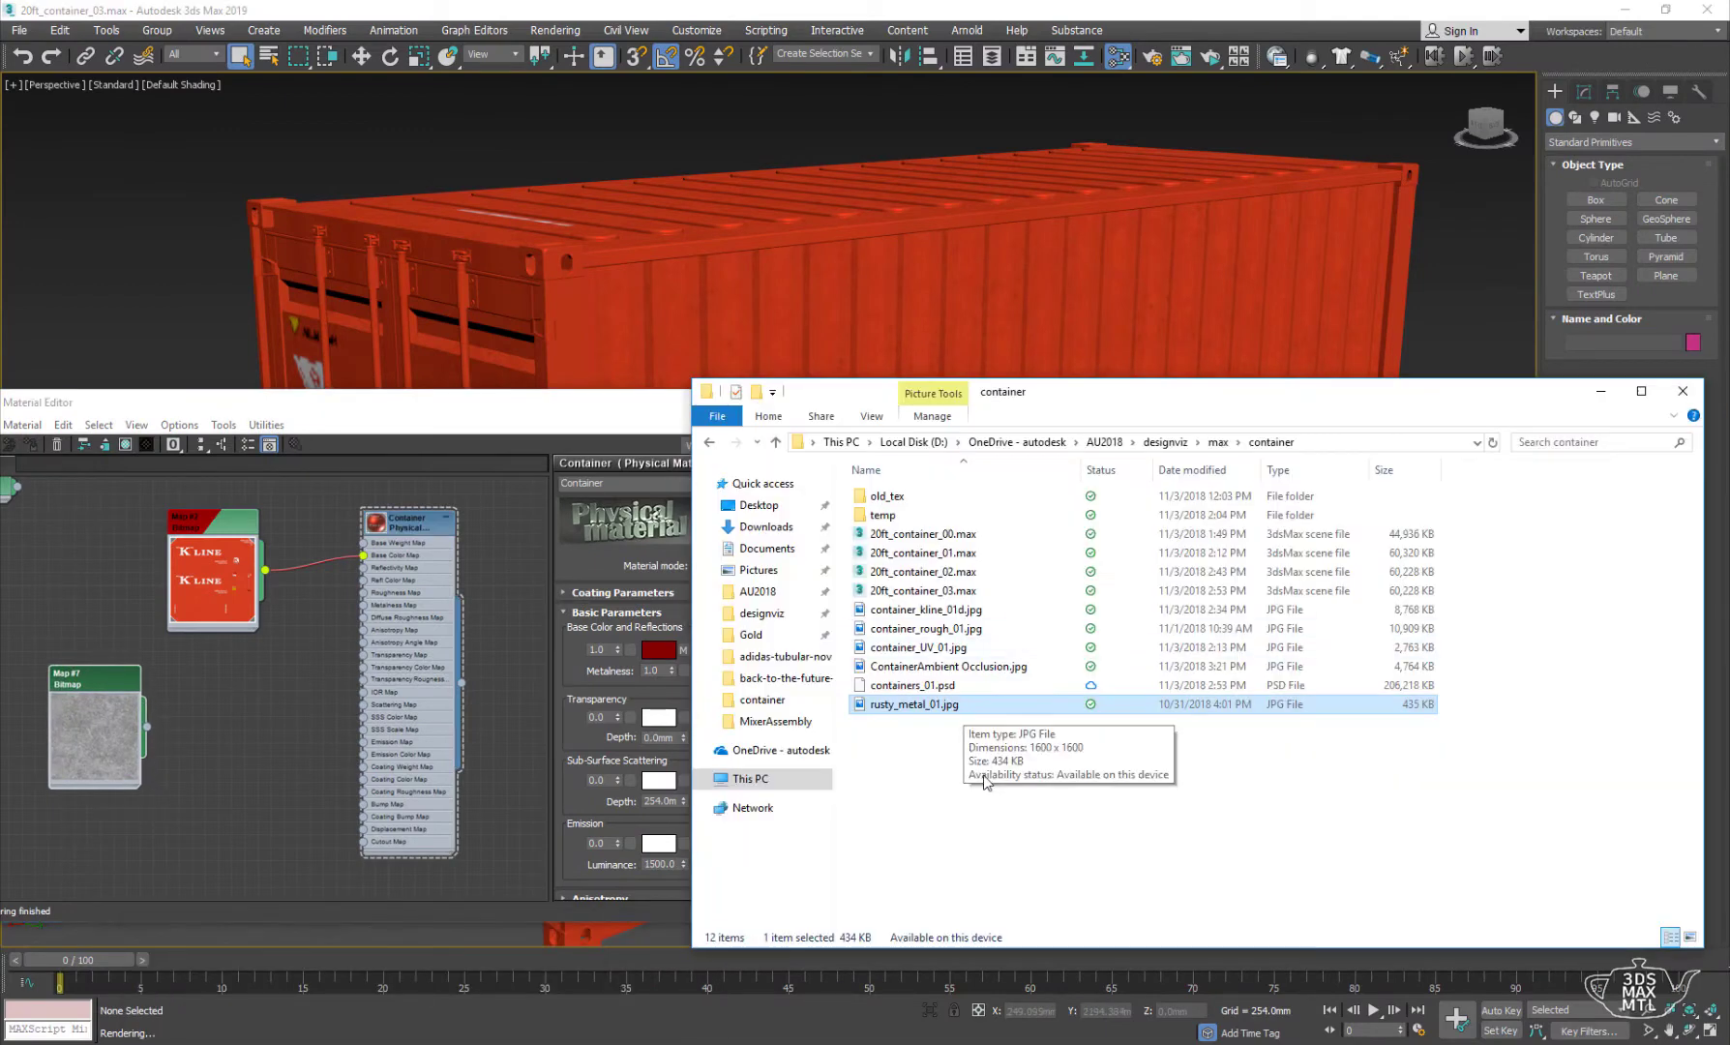
{"action": "left_click_drag", "start_coordinate": [943, 666], "coordinate": [249, 771]}
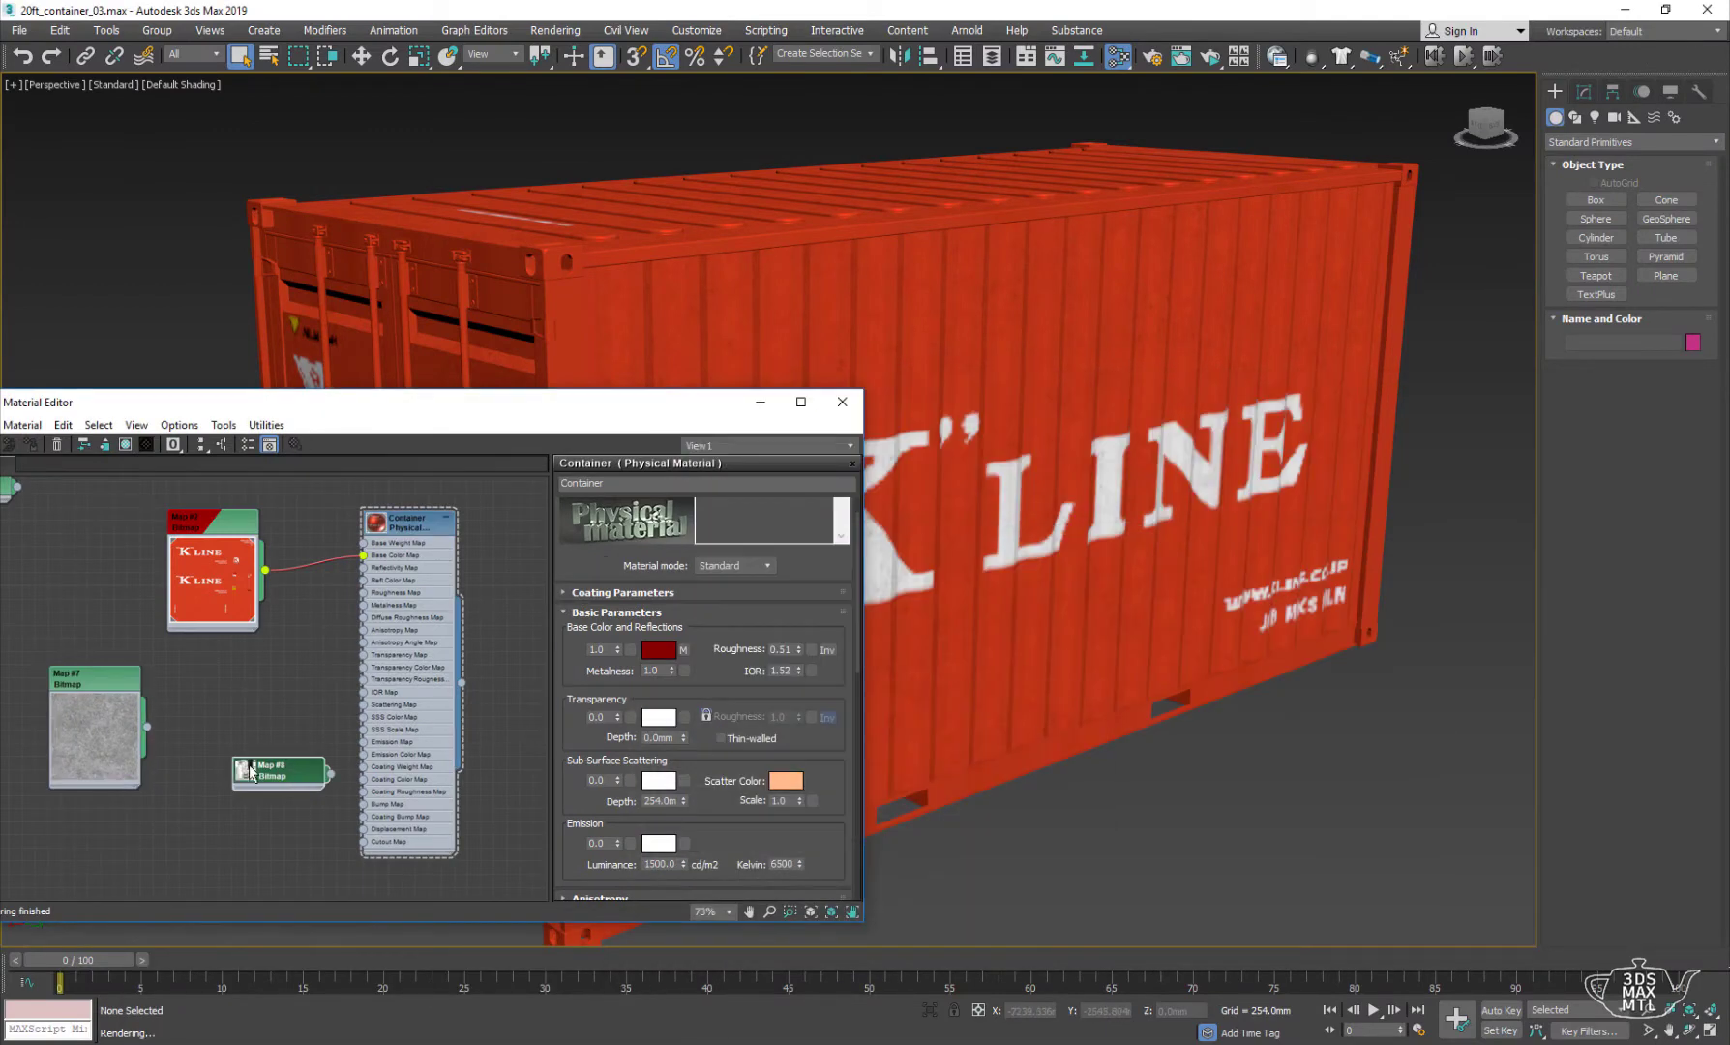
{"action": "middle_click_drag", "start_coordinate": [250, 771], "coordinate": [453, 751]}
{"action": "left_click_drag", "start_coordinate": [273, 656], "coordinate": [223, 681]}
{"action": "left_click_drag", "start_coordinate": [459, 751], "coordinate": [227, 543]}
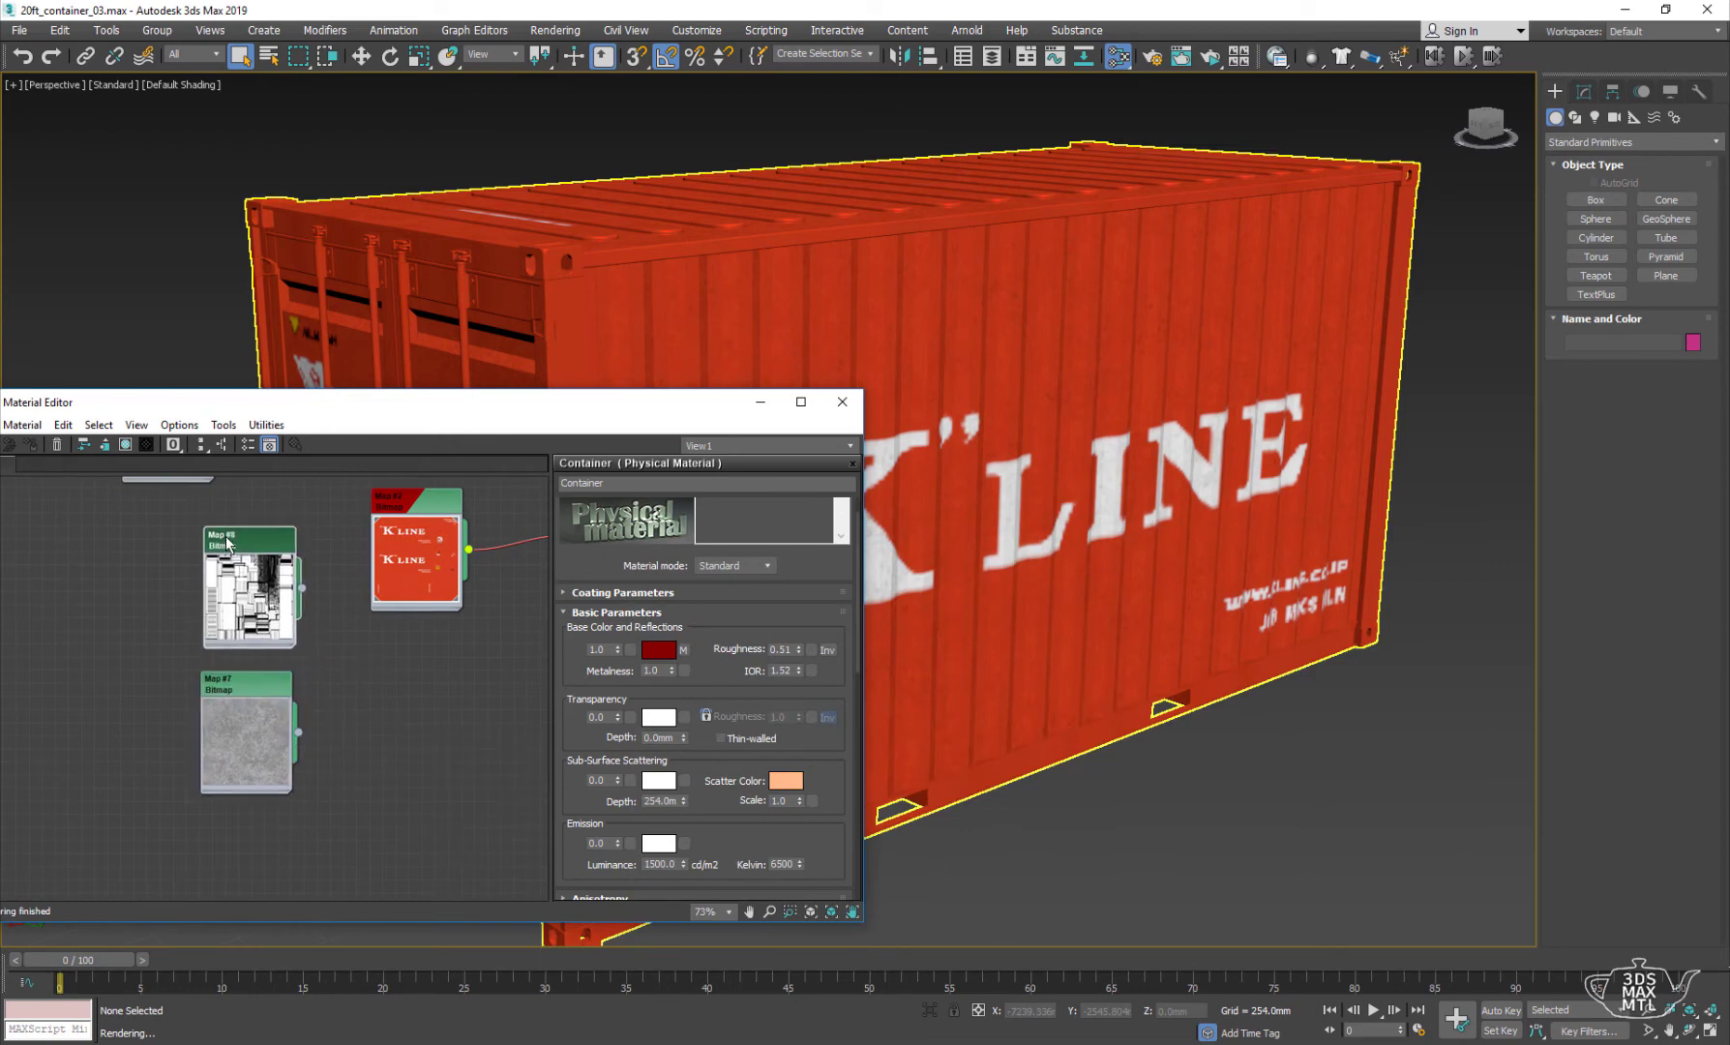
{"action": "middle_click_drag", "start_coordinate": [228, 544], "coordinate": [136, 640]}
{"action": "left_click_drag", "start_coordinate": [290, 569], "coordinate": [278, 555]}
- Add a Mix map node and lay it out beside the rust and occlusion maps
{"action": "left_click_drag", "start_coordinate": [280, 411], "coordinate": [362, 397]}
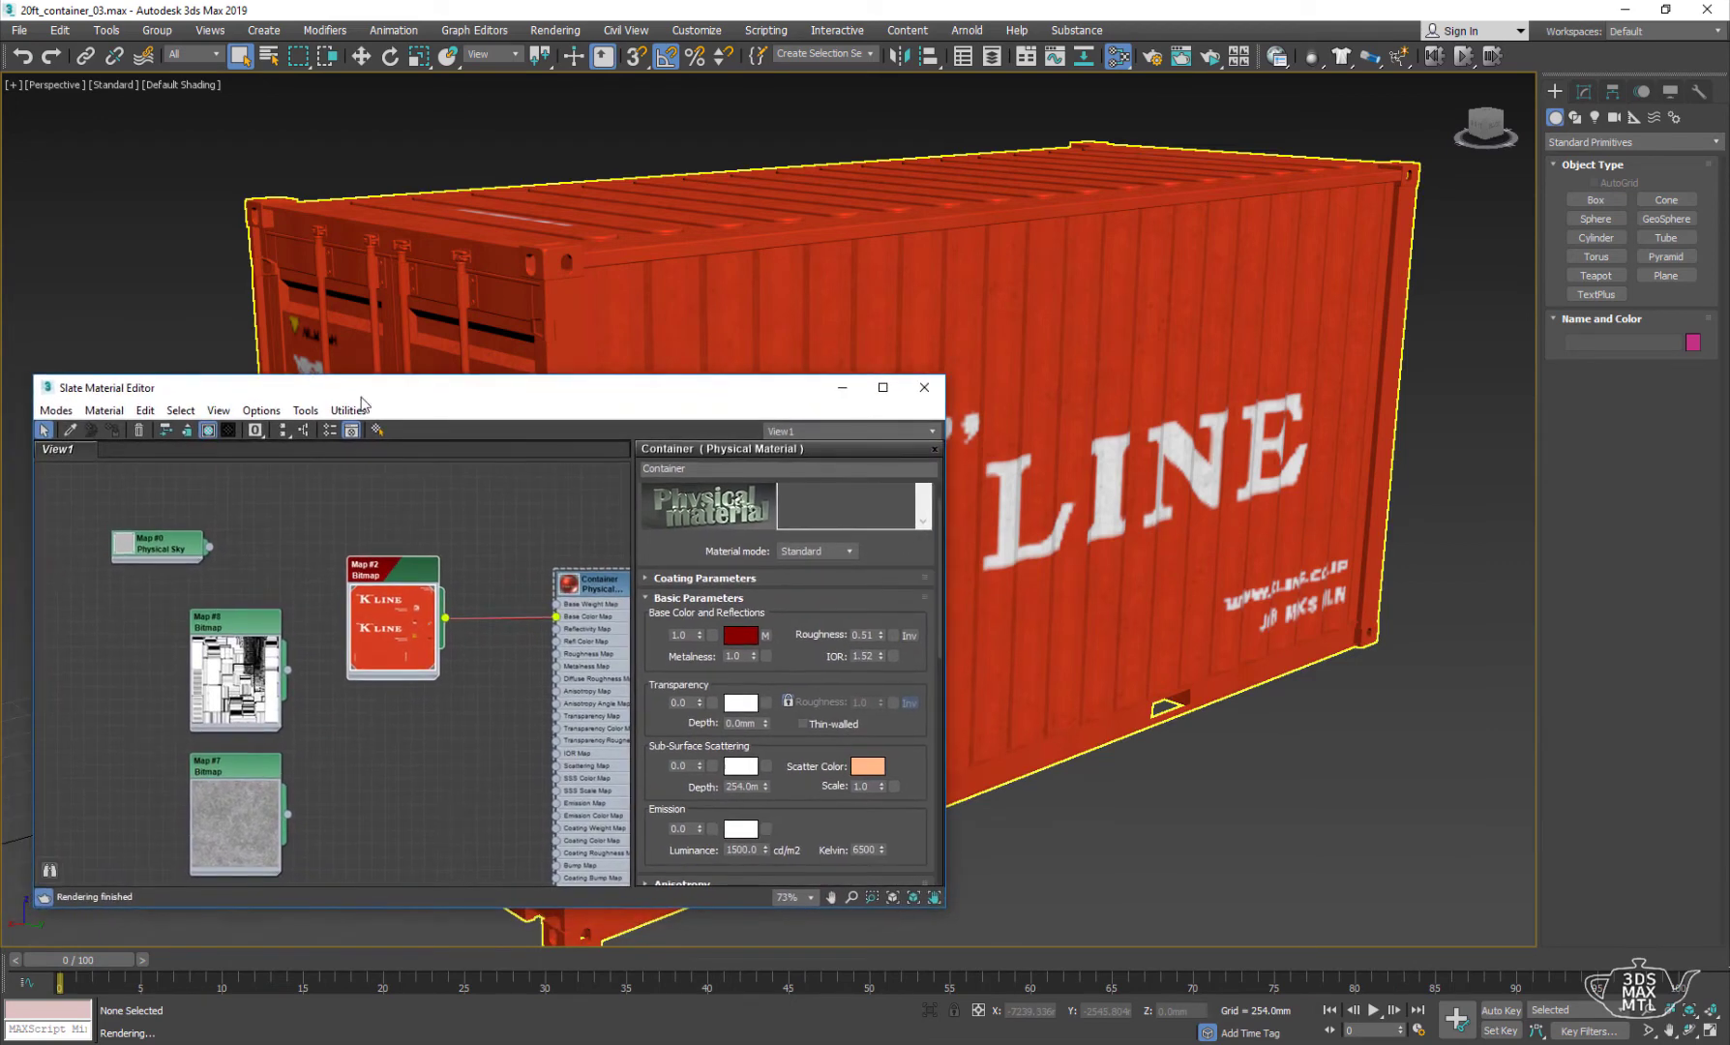
{"action": "right_click", "coordinate": [437, 513]}
{"action": "mouse_move", "coordinate": [675, 542]}
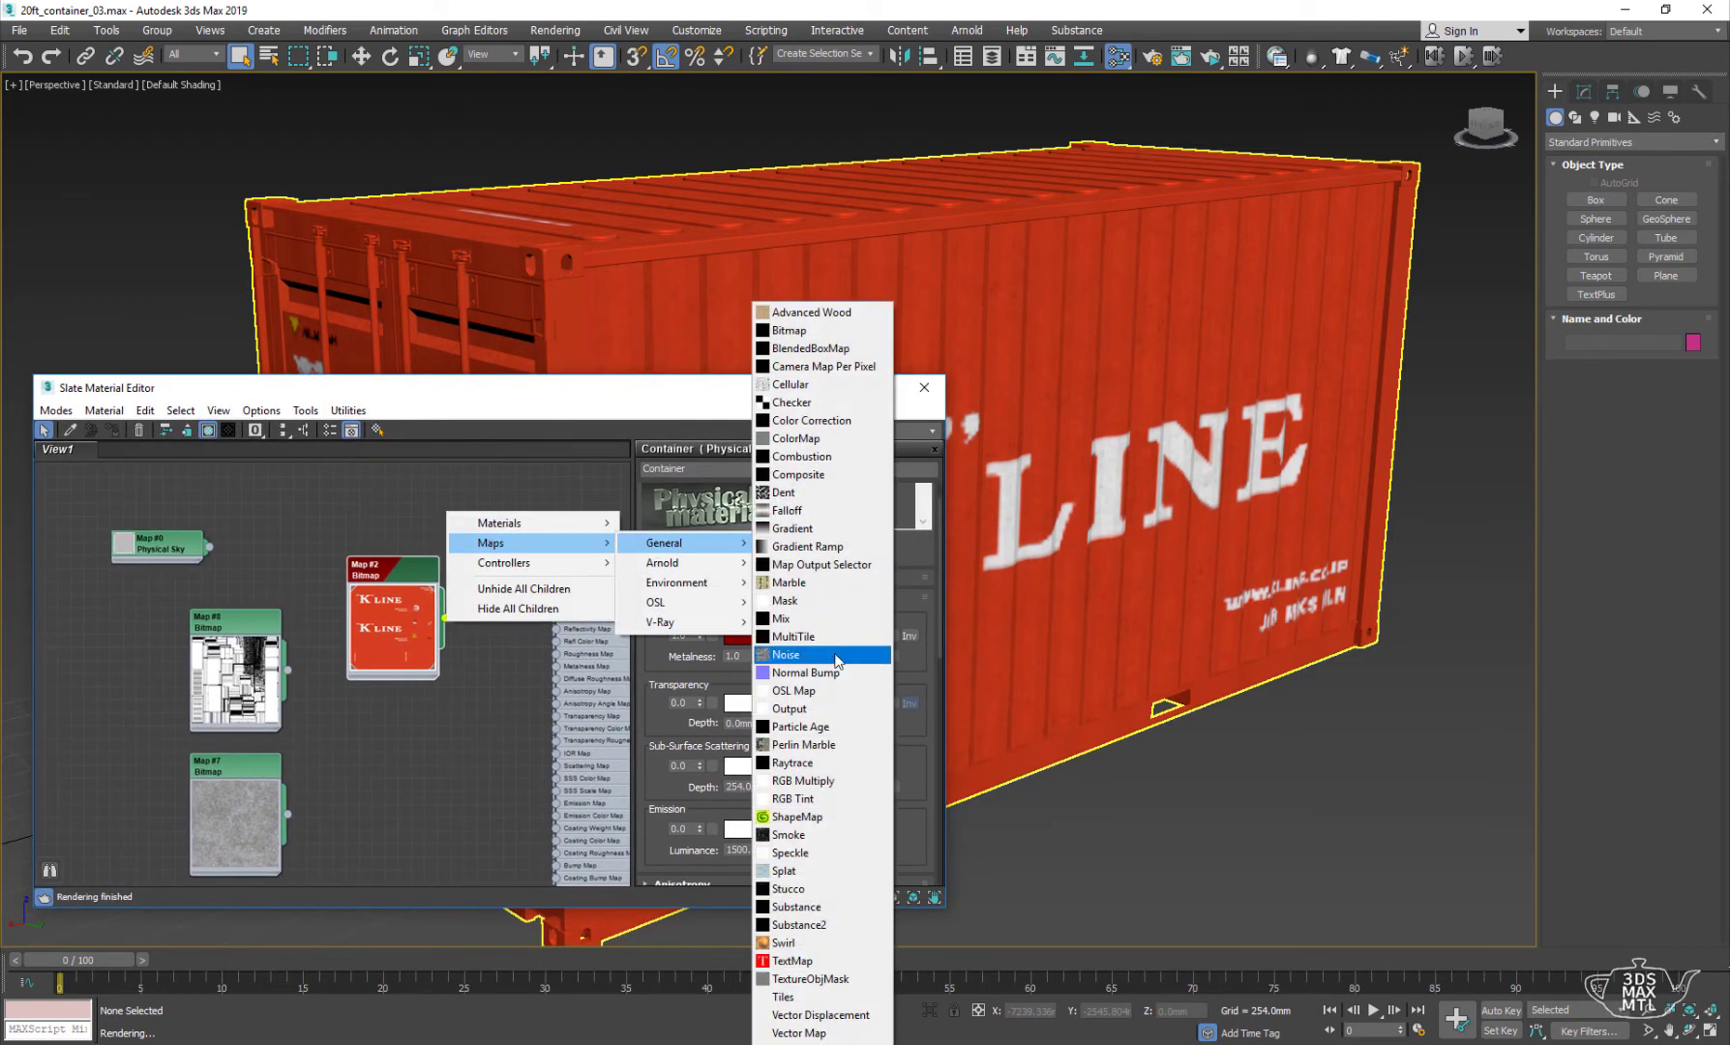
{"action": "left_click", "coordinate": [785, 618]}
{"action": "left_click_drag", "start_coordinate": [456, 510], "coordinate": [353, 673]}
{"action": "middle_click_drag", "start_coordinate": [353, 673], "coordinate": [386, 585]}
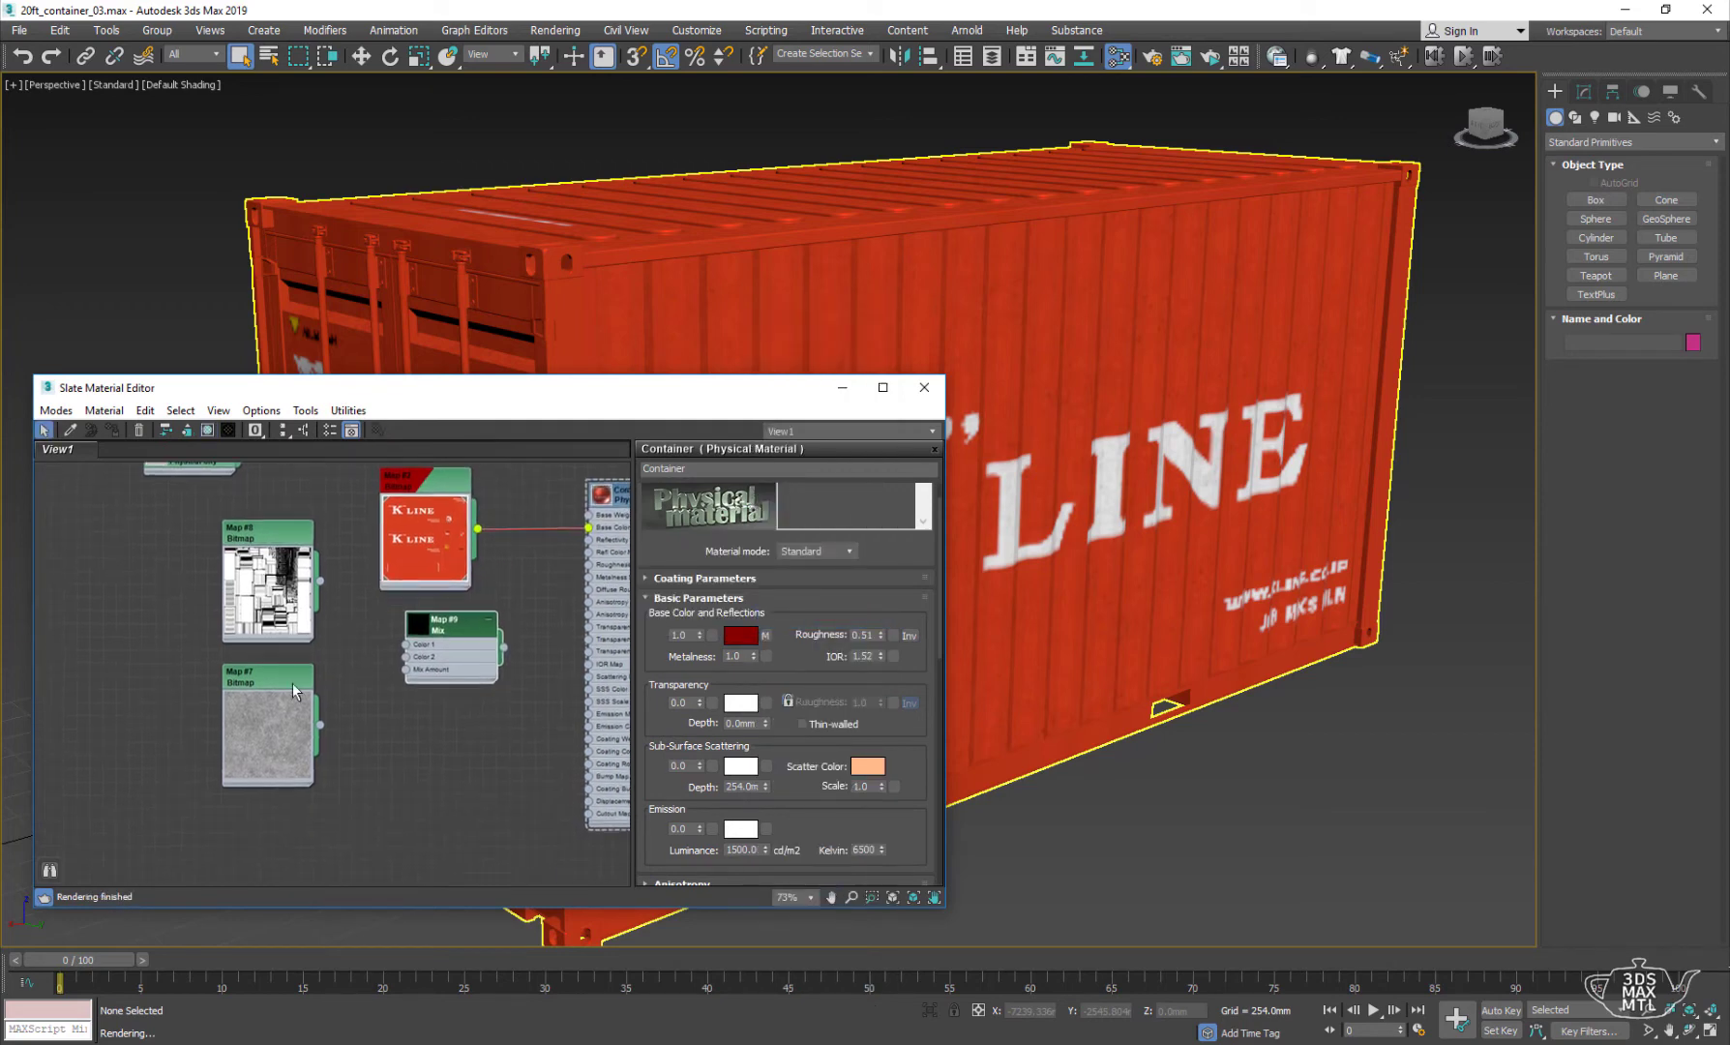
{"action": "left_click_drag", "start_coordinate": [292, 682], "coordinate": [331, 669]}
{"action": "left_click_drag", "start_coordinate": [268, 528], "coordinate": [177, 723]}
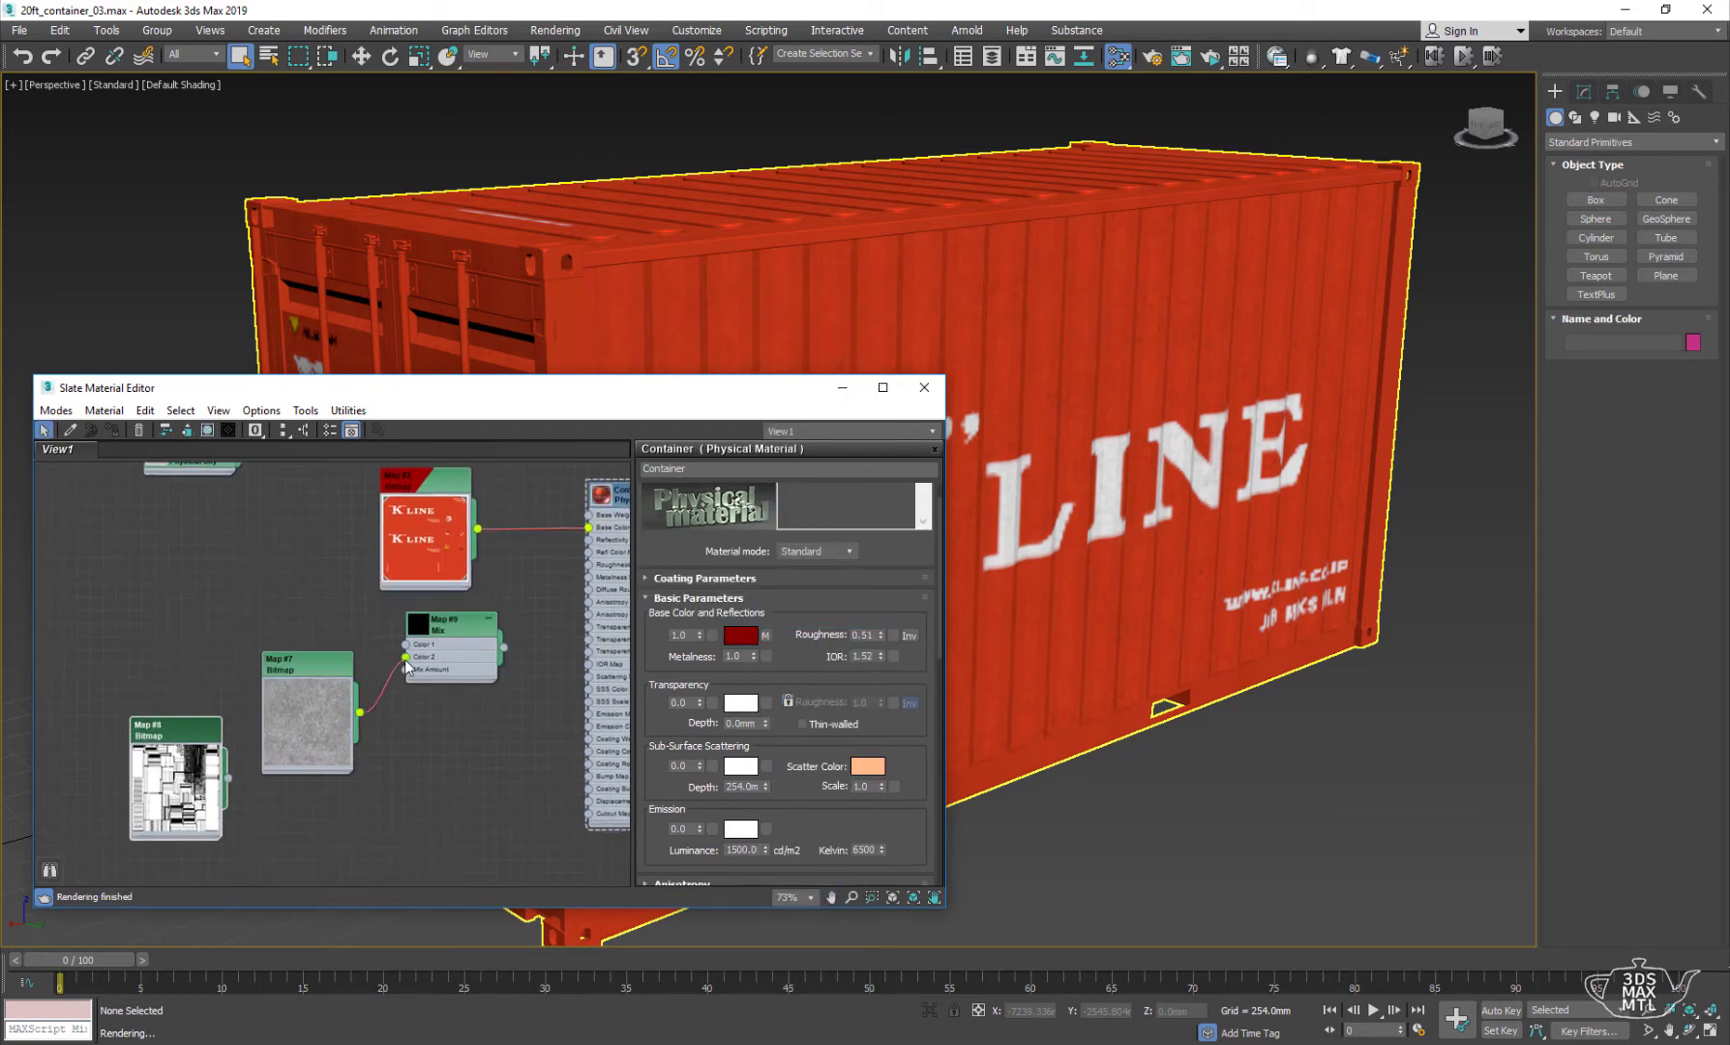
- Wire K-Line to Color 1, occlusion to Mix Amount, and the Mix into Base Color
{"action": "left_click_drag", "start_coordinate": [480, 531], "coordinate": [406, 643]}
{"action": "left_click_drag", "start_coordinate": [416, 478], "coordinate": [270, 503]}
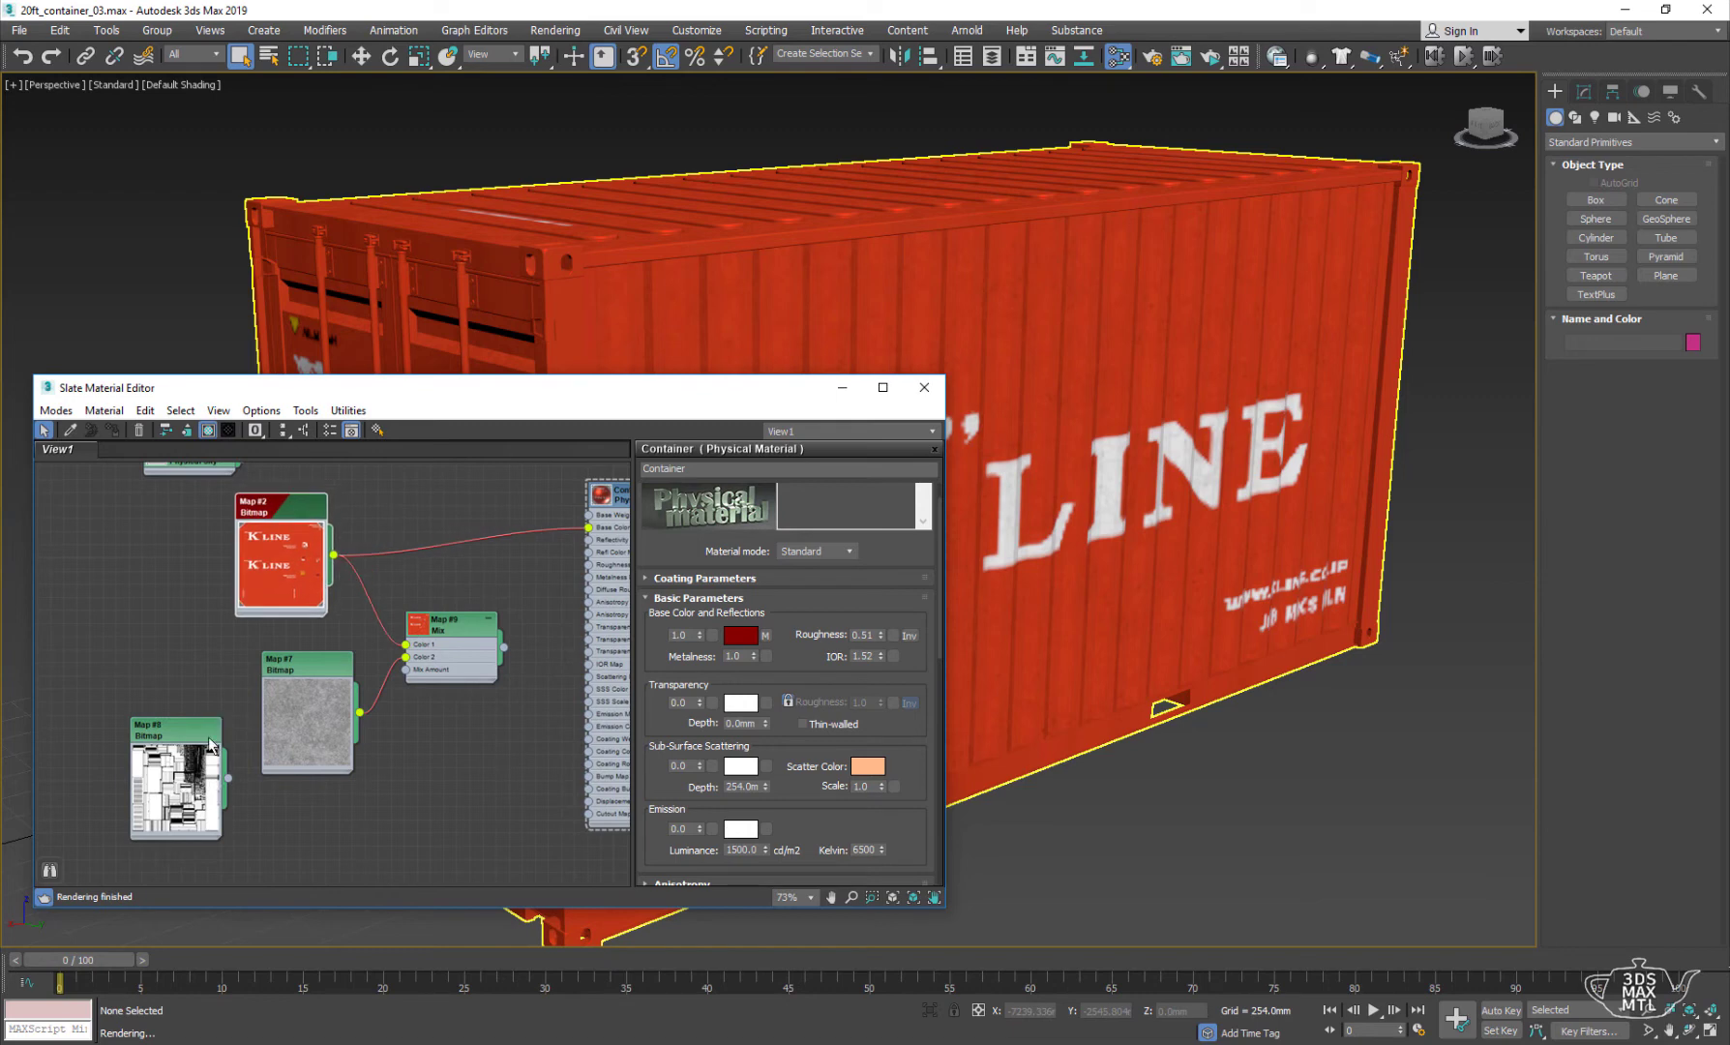
{"action": "left_click_drag", "start_coordinate": [232, 785], "coordinate": [405, 668]}
{"action": "double_click", "coordinate": [450, 620]}
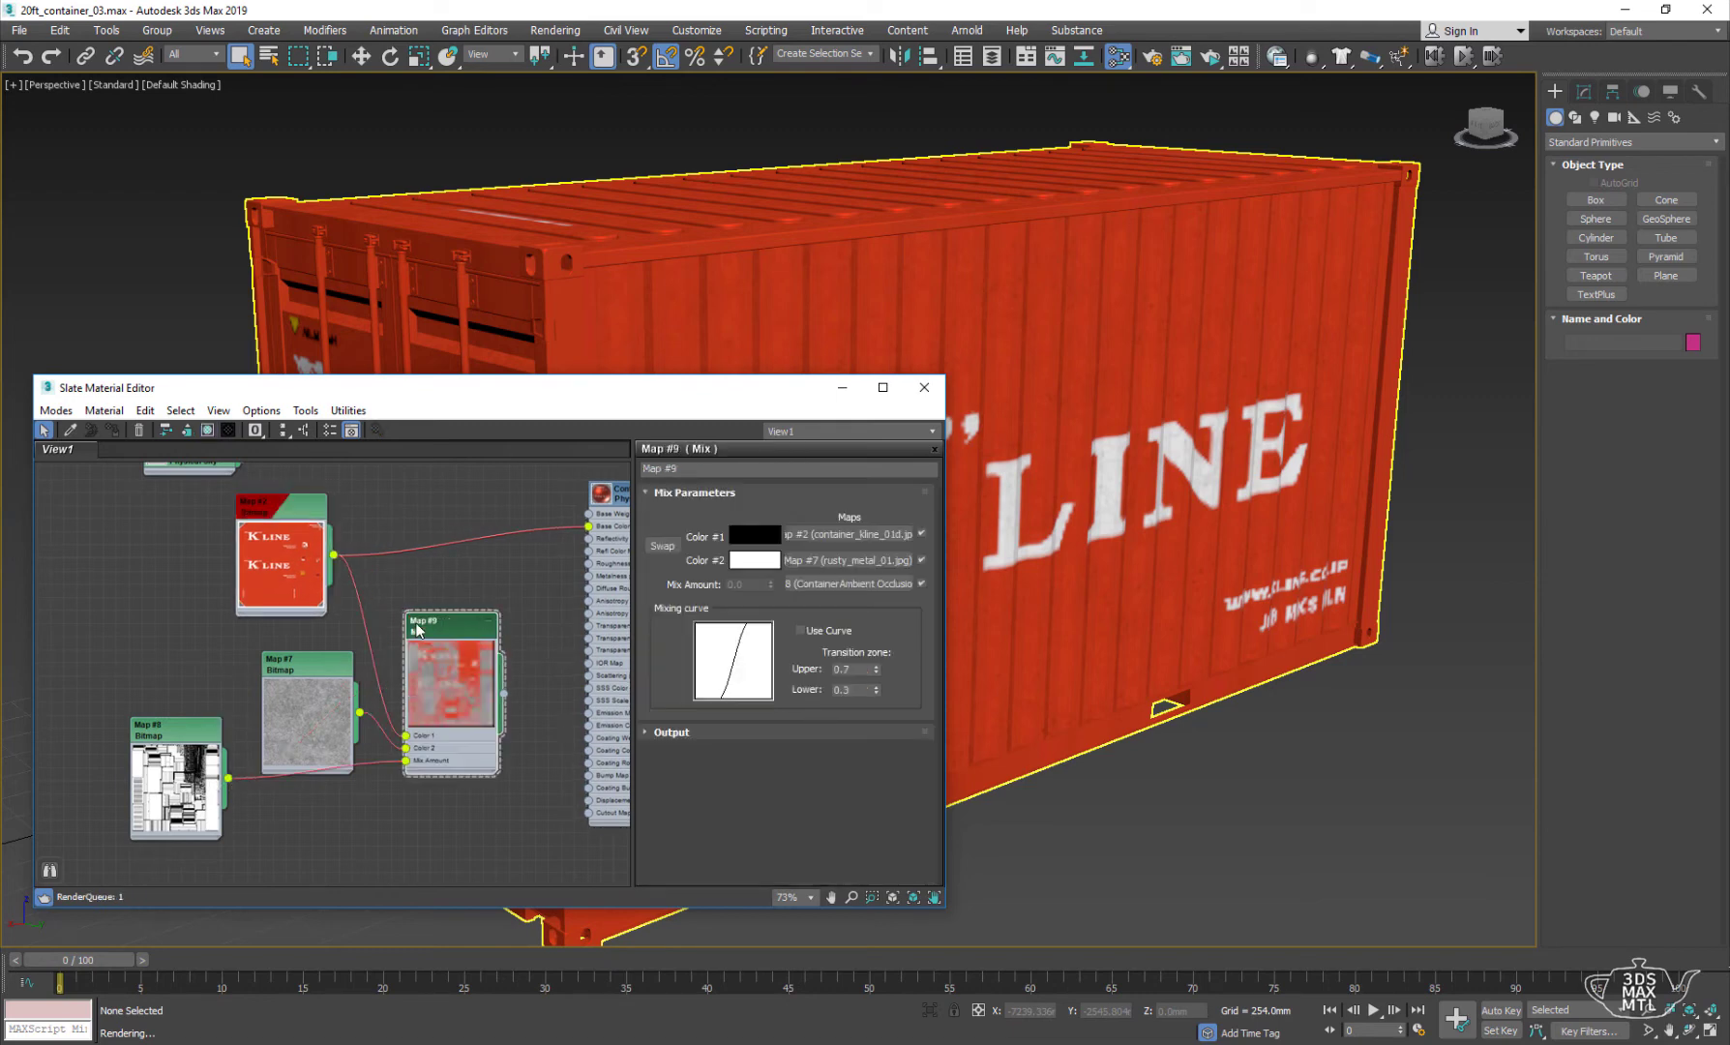
{"action": "left_click_drag", "start_coordinate": [505, 646], "coordinate": [588, 526]}
{"action": "left_click", "coordinate": [512, 646]}
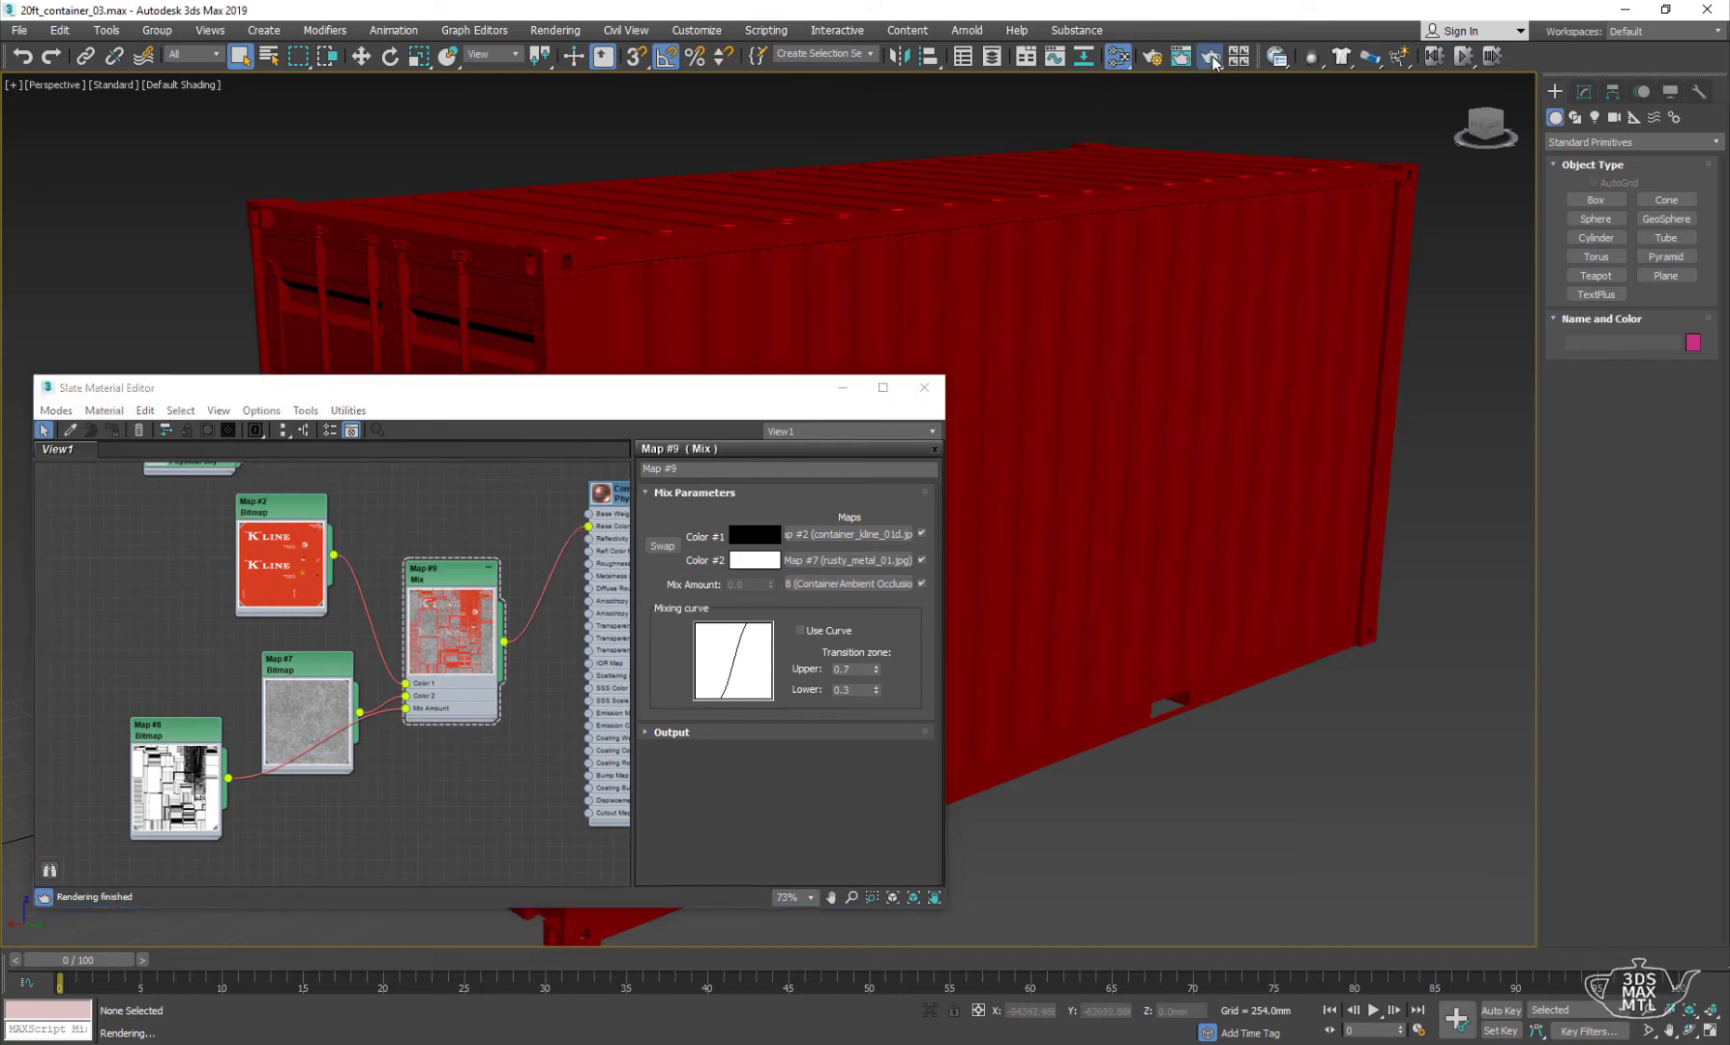
- Set the rusty_metal_01.jpg rust map to read map channel 2
{"action": "mouse_move", "coordinate": [551, 157]}
{"action": "left_mouse_down"}
{"action": "mouse_move", "coordinate": [1029, 147]}
{"action": "mouse_move", "coordinate": [1203, 99]}
{"action": "left_mouse_up"}
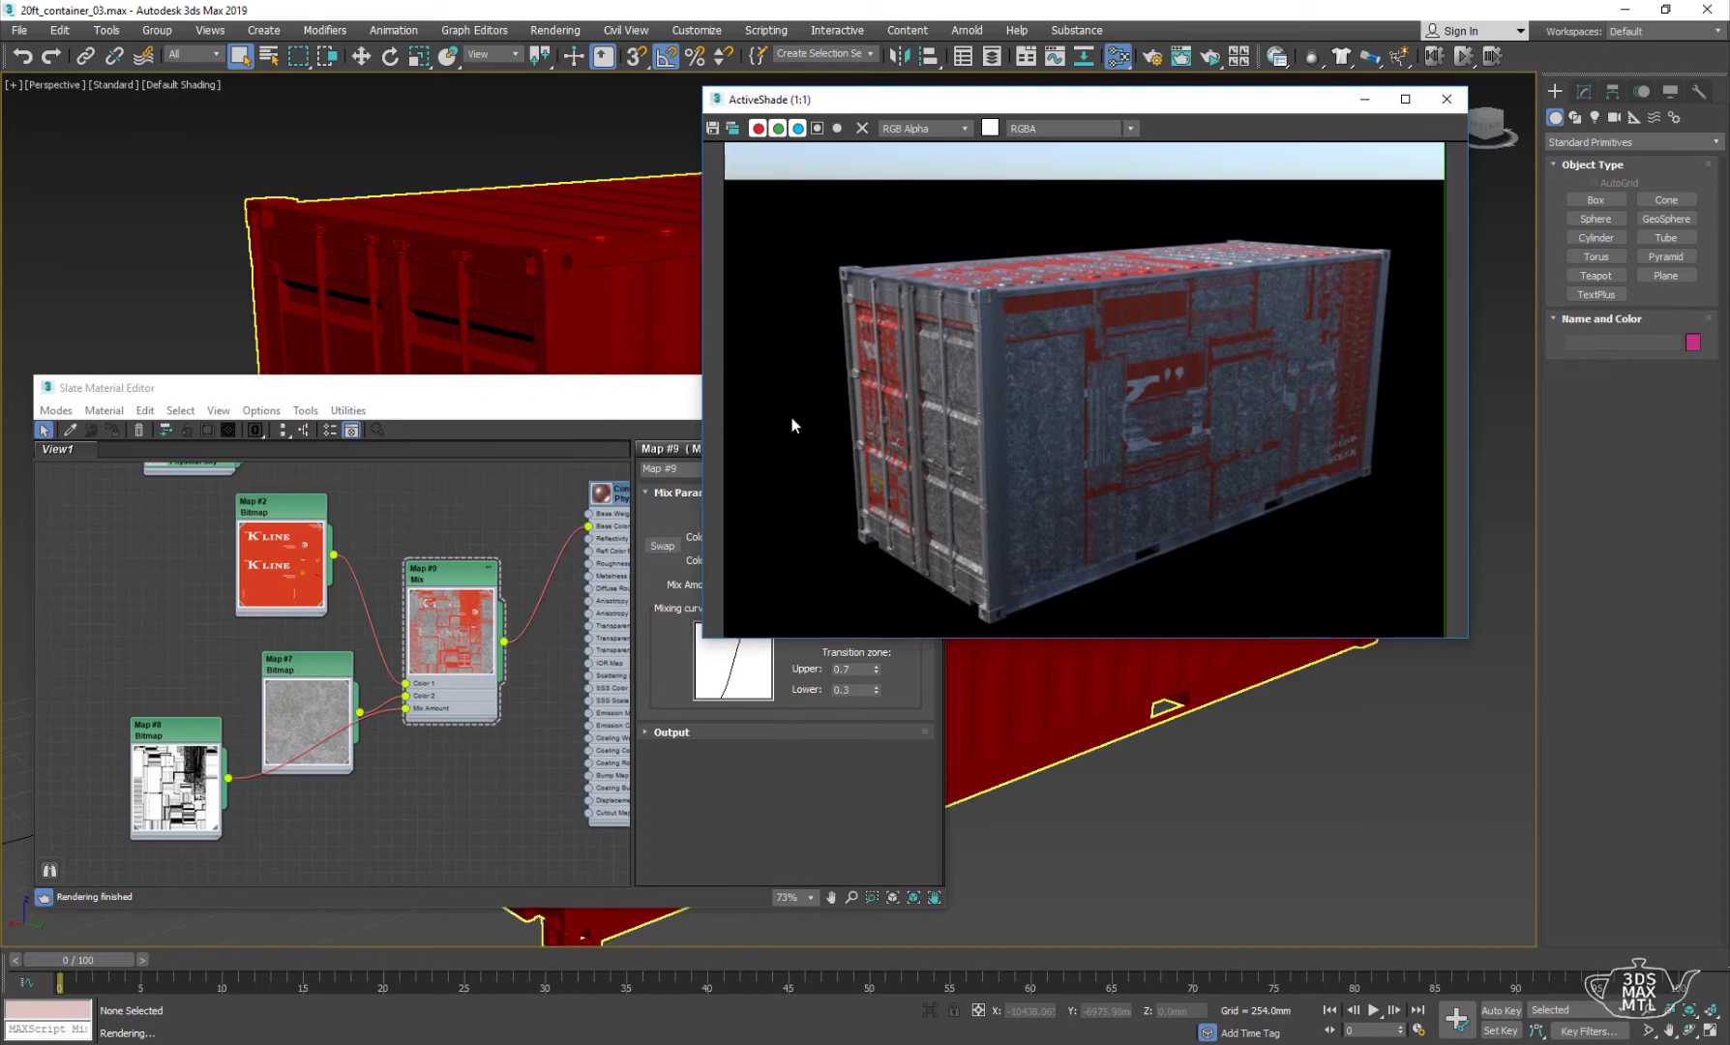
{"action": "double_click", "coordinate": [173, 727]}
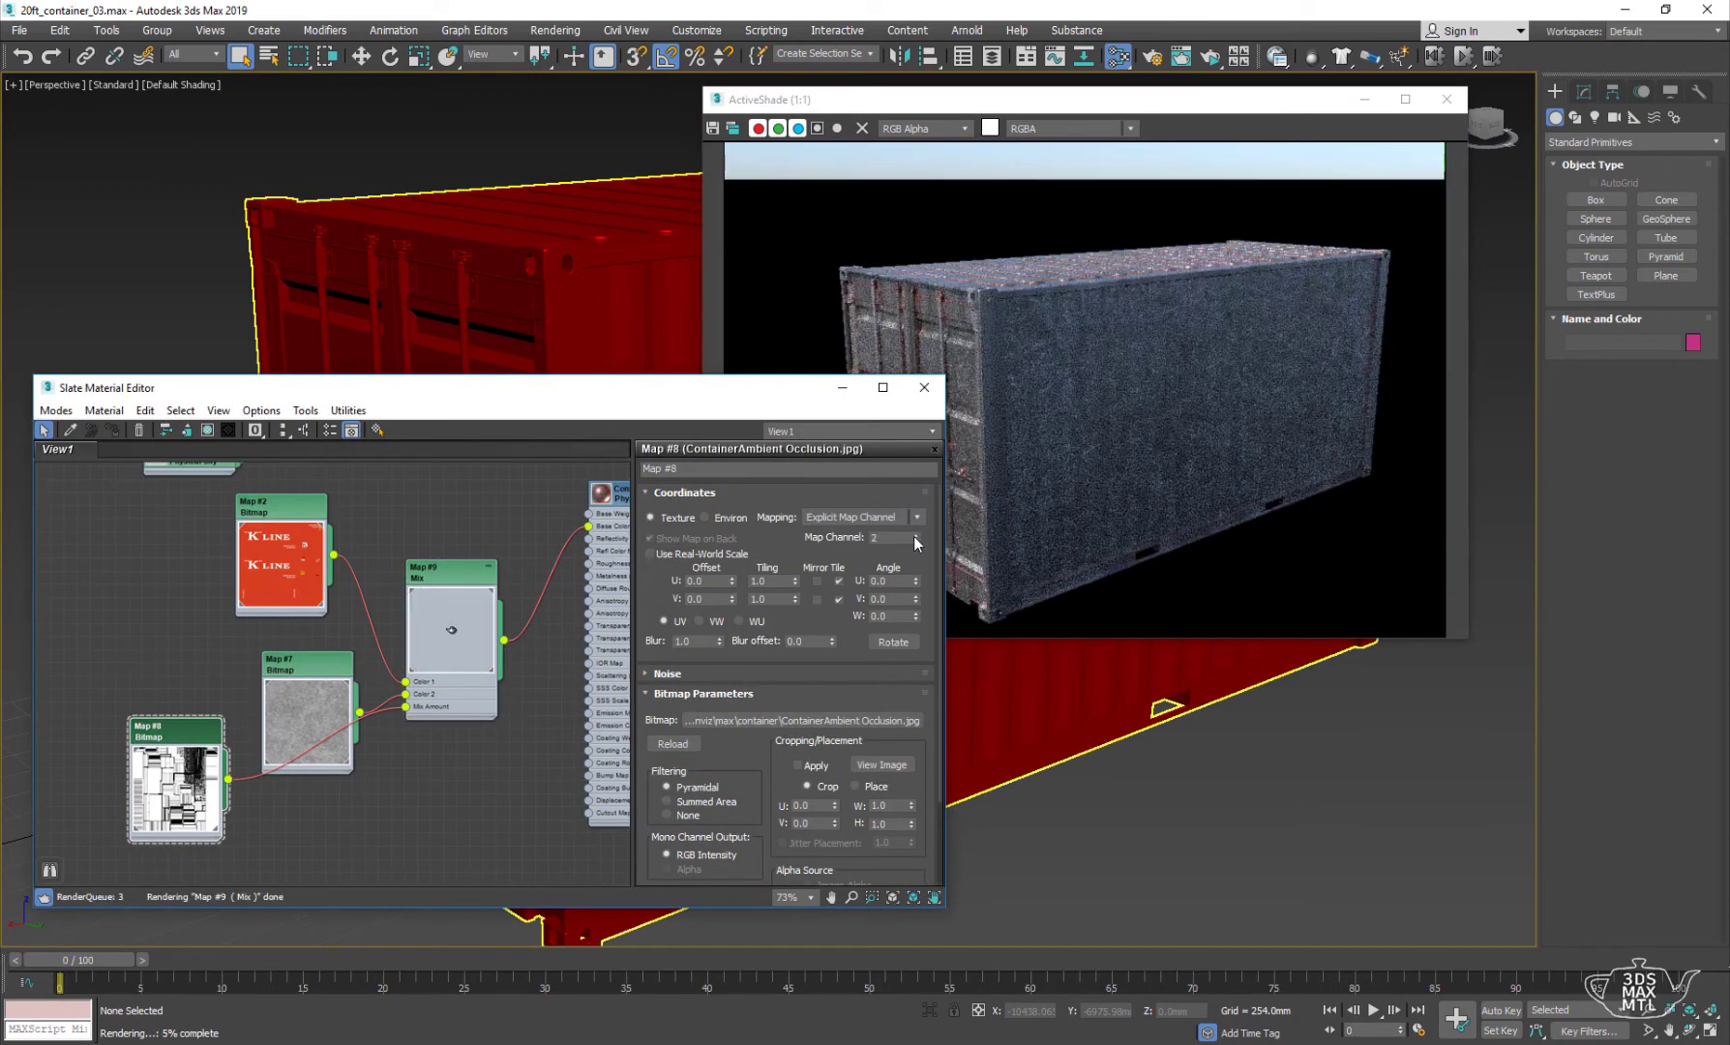
{"action": "scroll", "coordinate": [1242, 680], "scroll_direction": "up", "scroll_amount": 3}
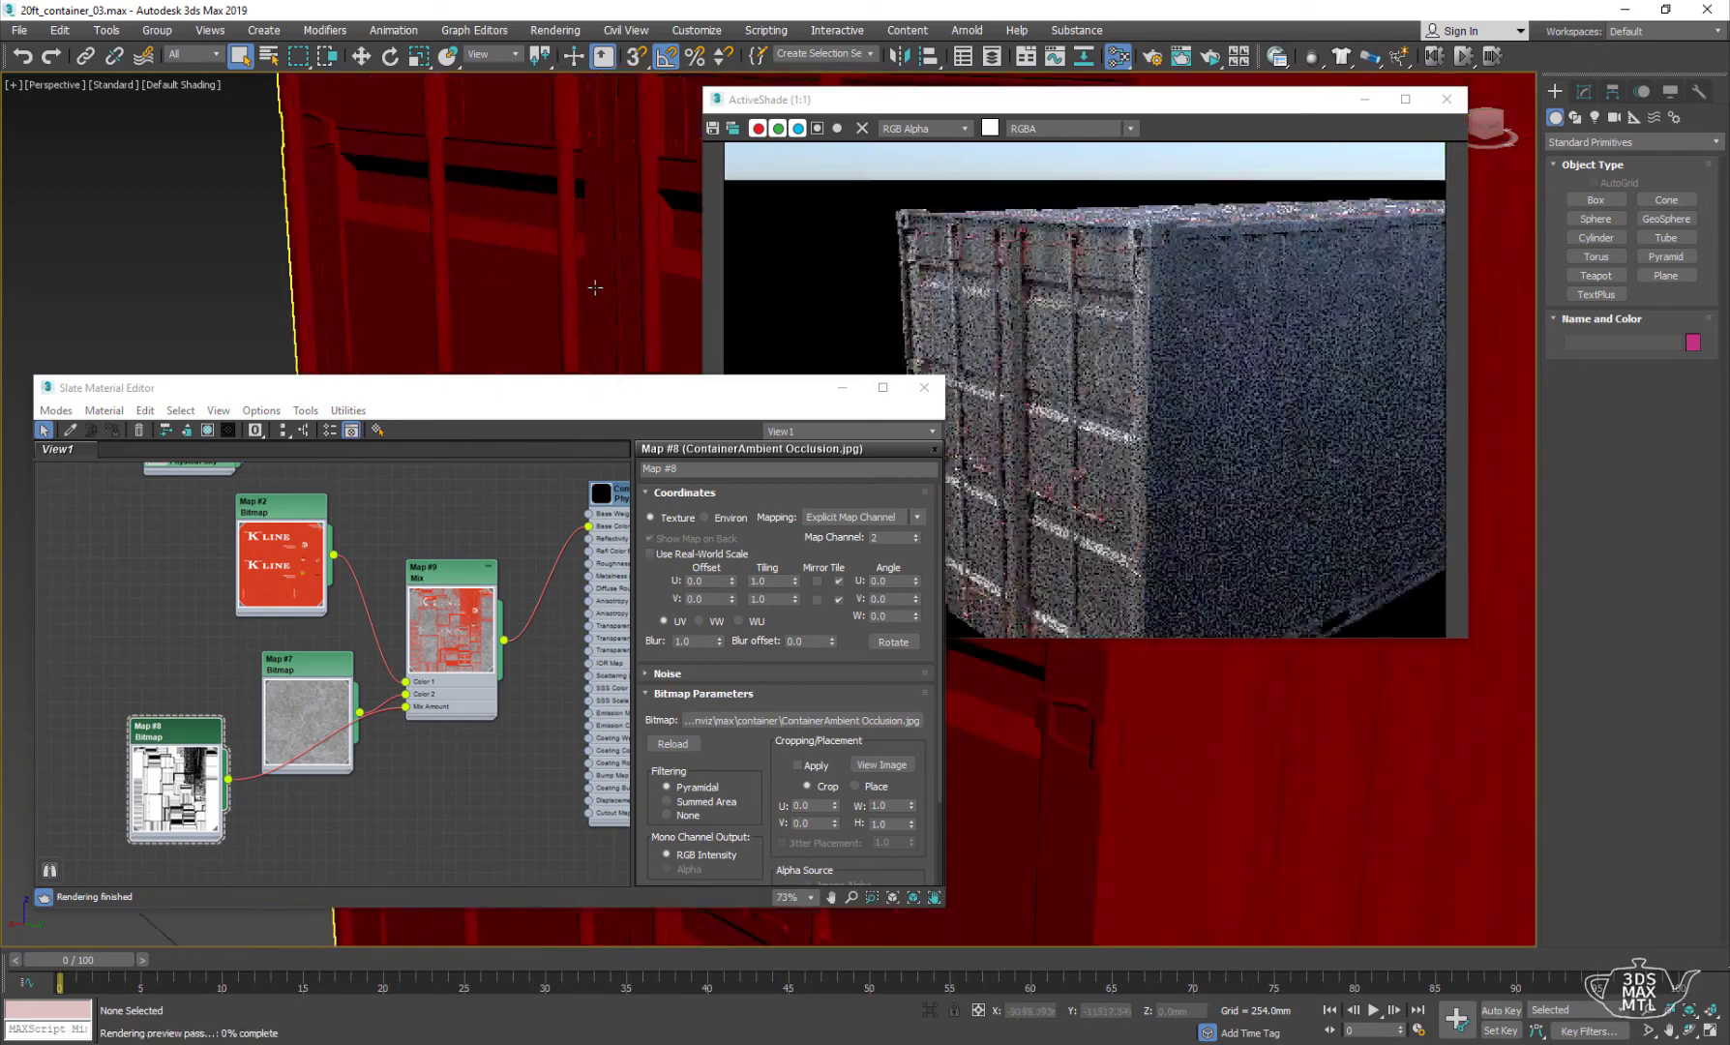
{"action": "left_click_drag", "start_coordinate": [249, 521], "coordinate": [171, 547]}
{"action": "left_click_drag", "start_coordinate": [307, 720], "coordinate": [60, 681]}
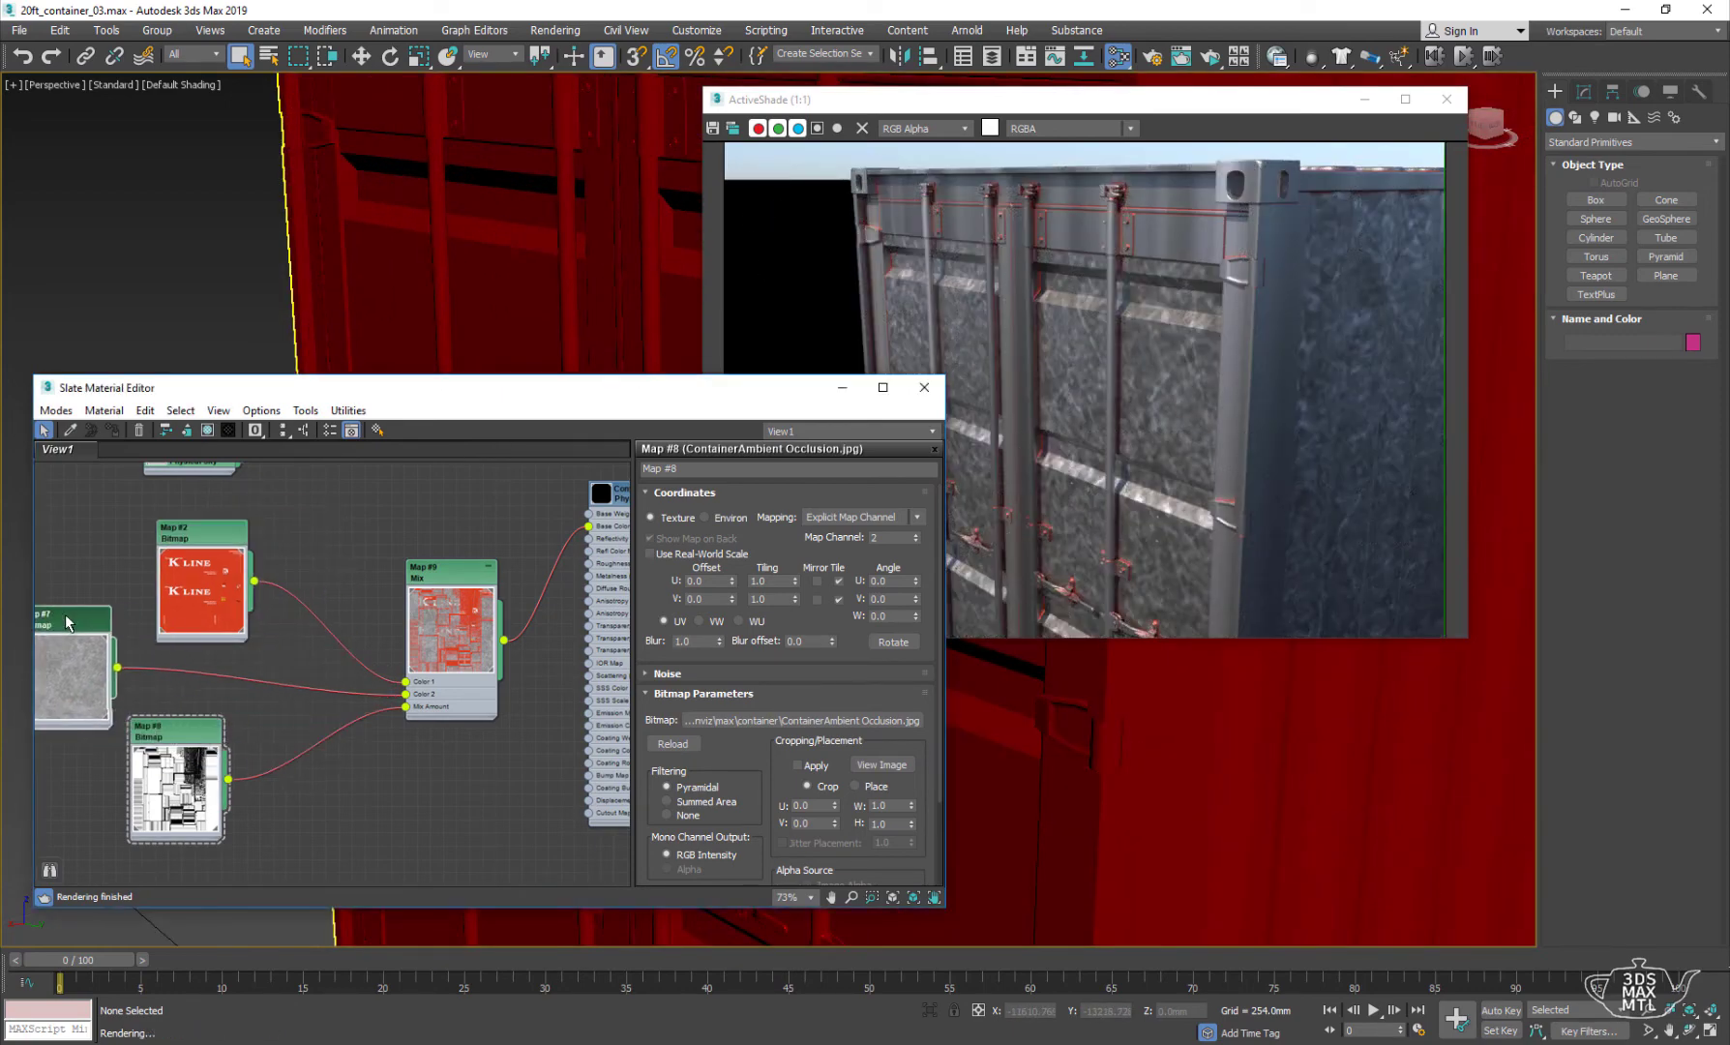
{"action": "double_click", "coordinate": [60, 631]}
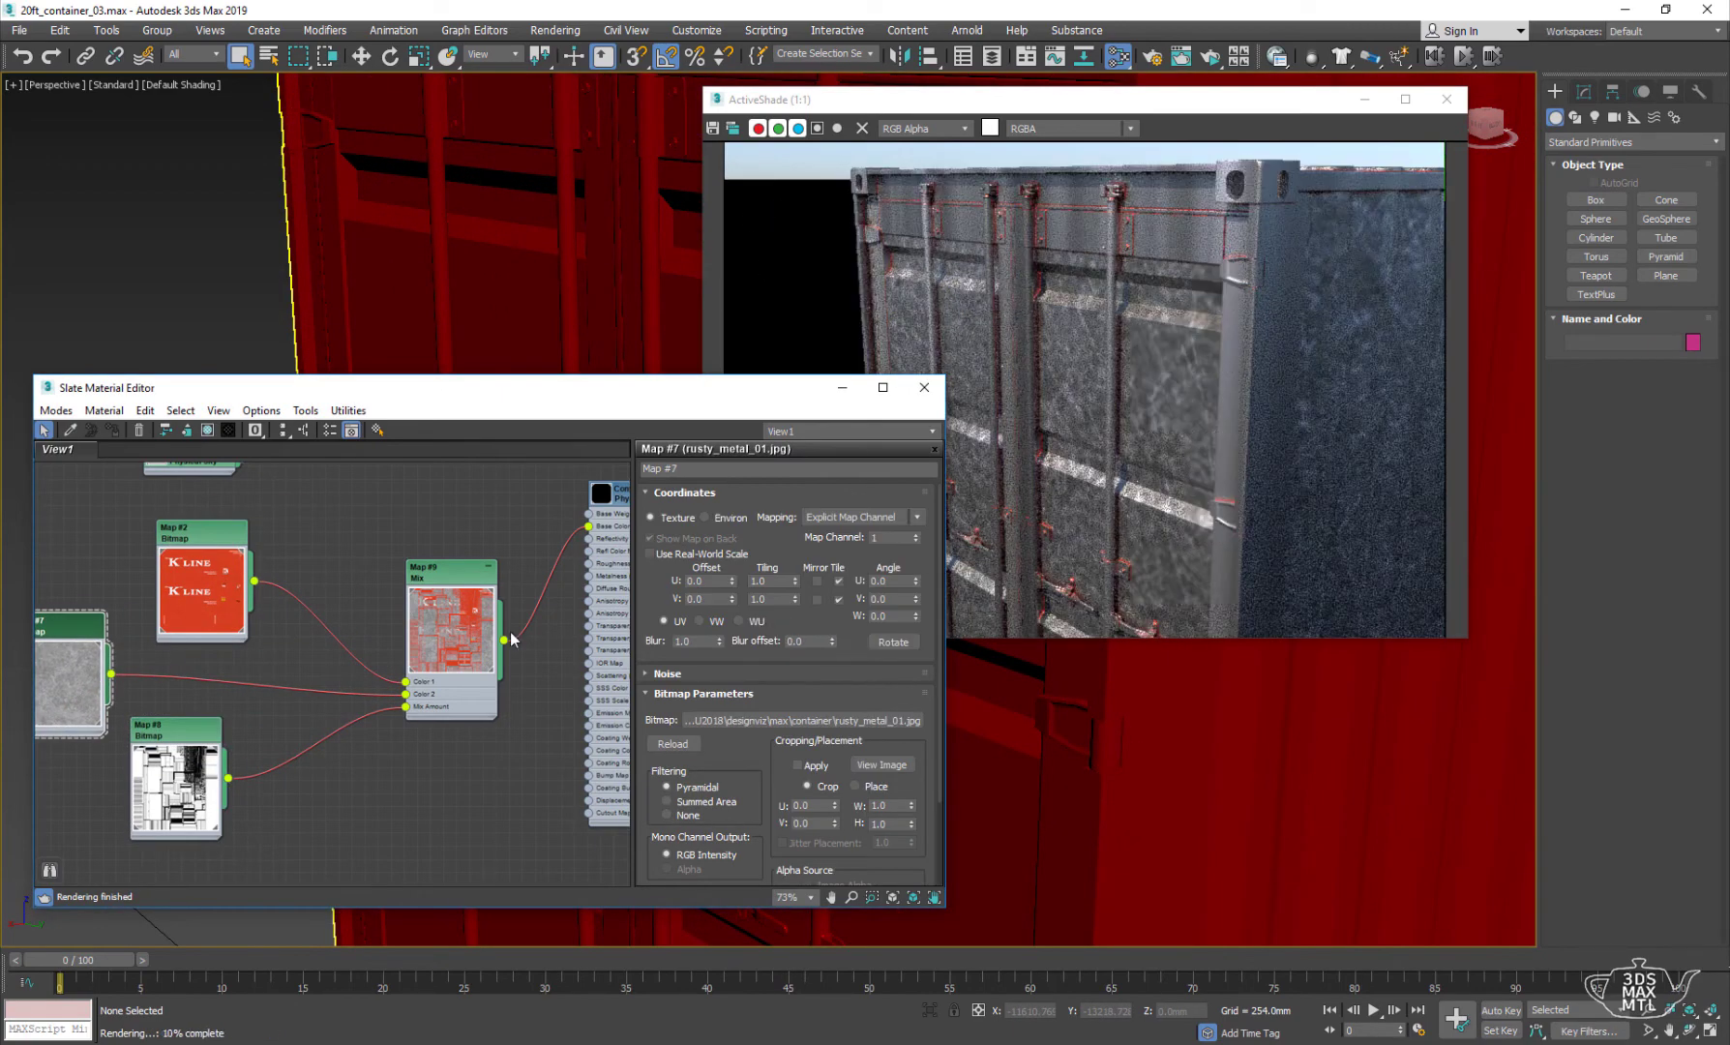
{"action": "left_click", "coordinate": [915, 533]}
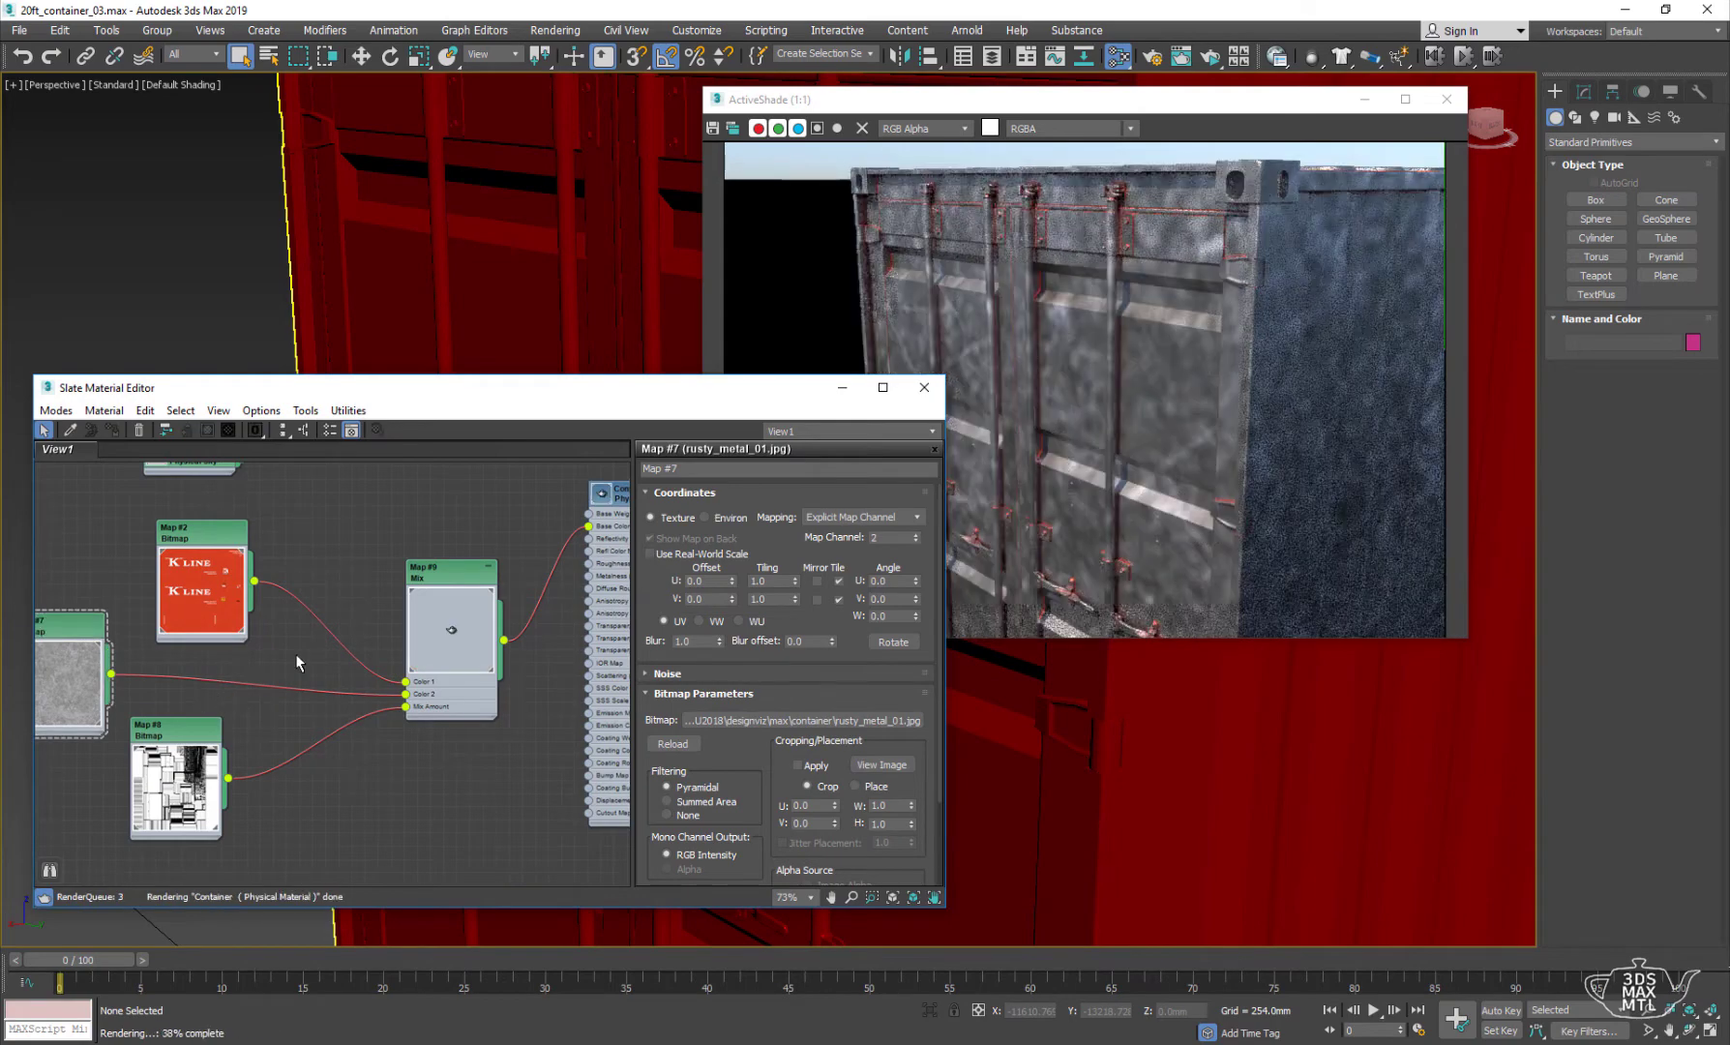
- Reconnect the K-Line map to the Mix, inspect the rusty red container, and close Slate
{"action": "left_click_drag", "start_coordinate": [255, 582], "coordinate": [405, 694]}
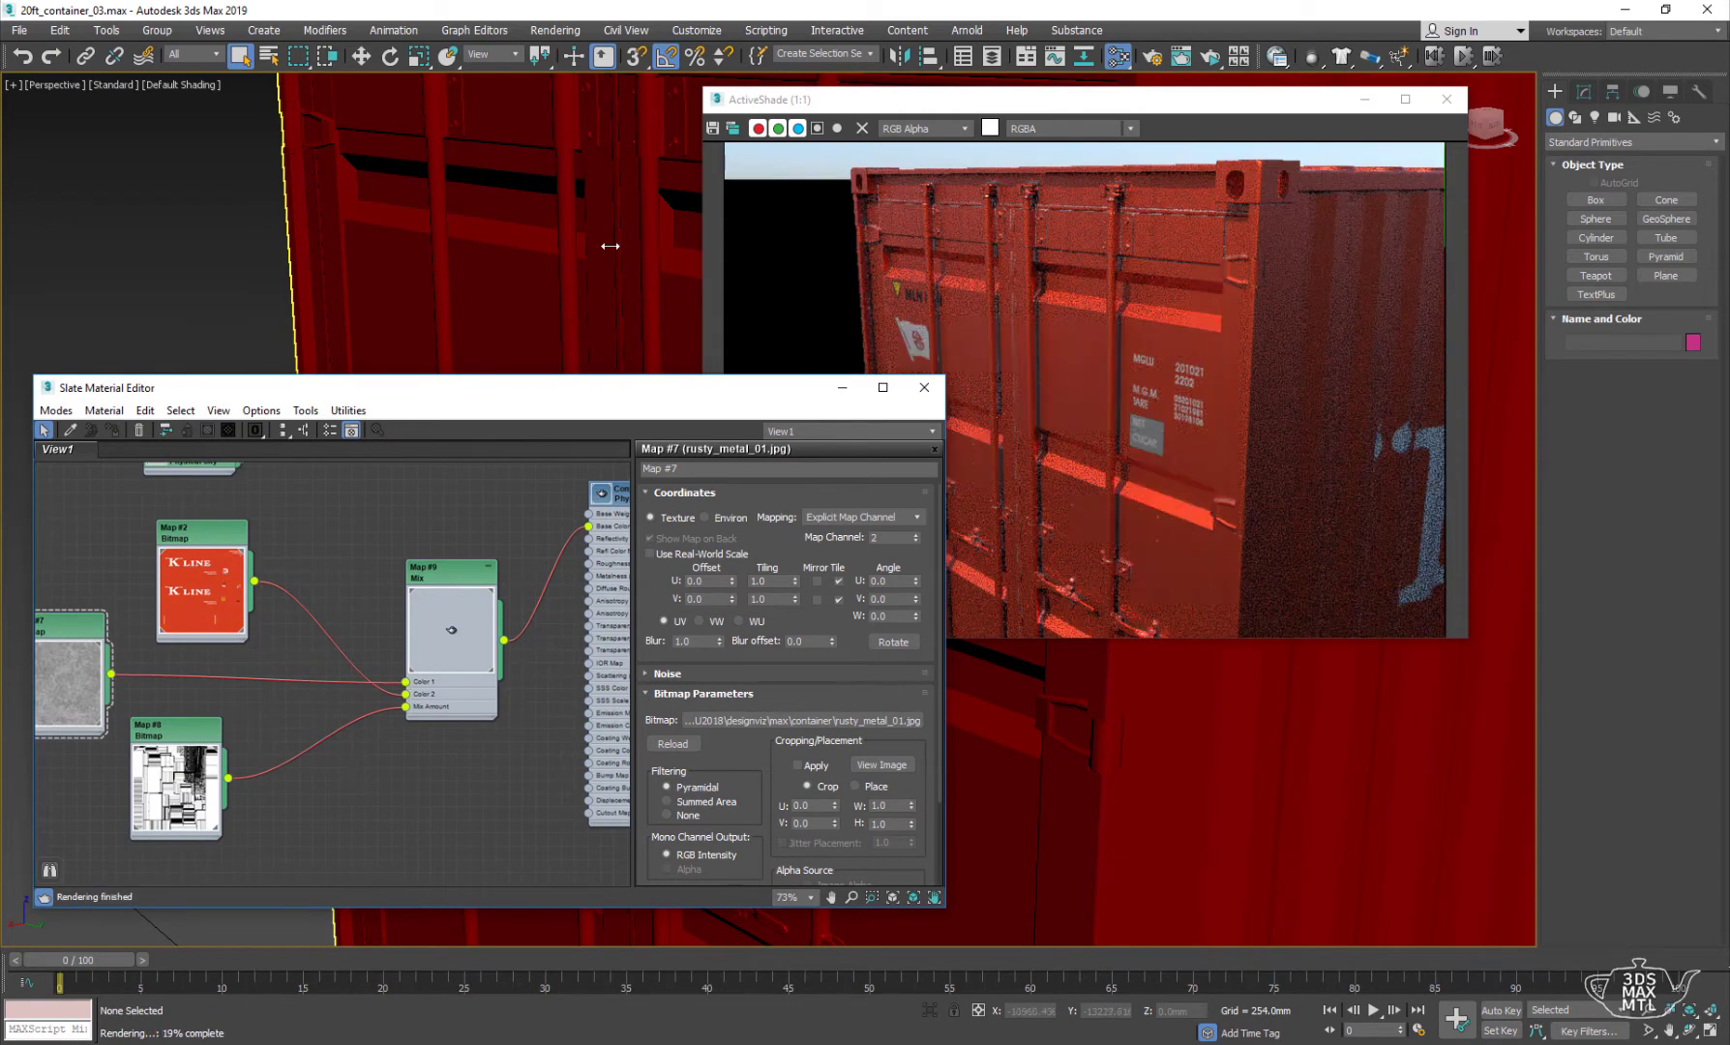
{"action": "middle_click_drag", "start_coordinate": [607, 244], "coordinate": [548, 196], "text": "alt"}
{"action": "scroll", "coordinate": [547, 197], "scroll_direction": "up", "scroll_amount": 2}
{"action": "scroll", "coordinate": [571, 278], "scroll_direction": "up", "scroll_amount": 2}
{"action": "scroll", "coordinate": [649, 159], "scroll_direction": "up", "scroll_amount": 2}
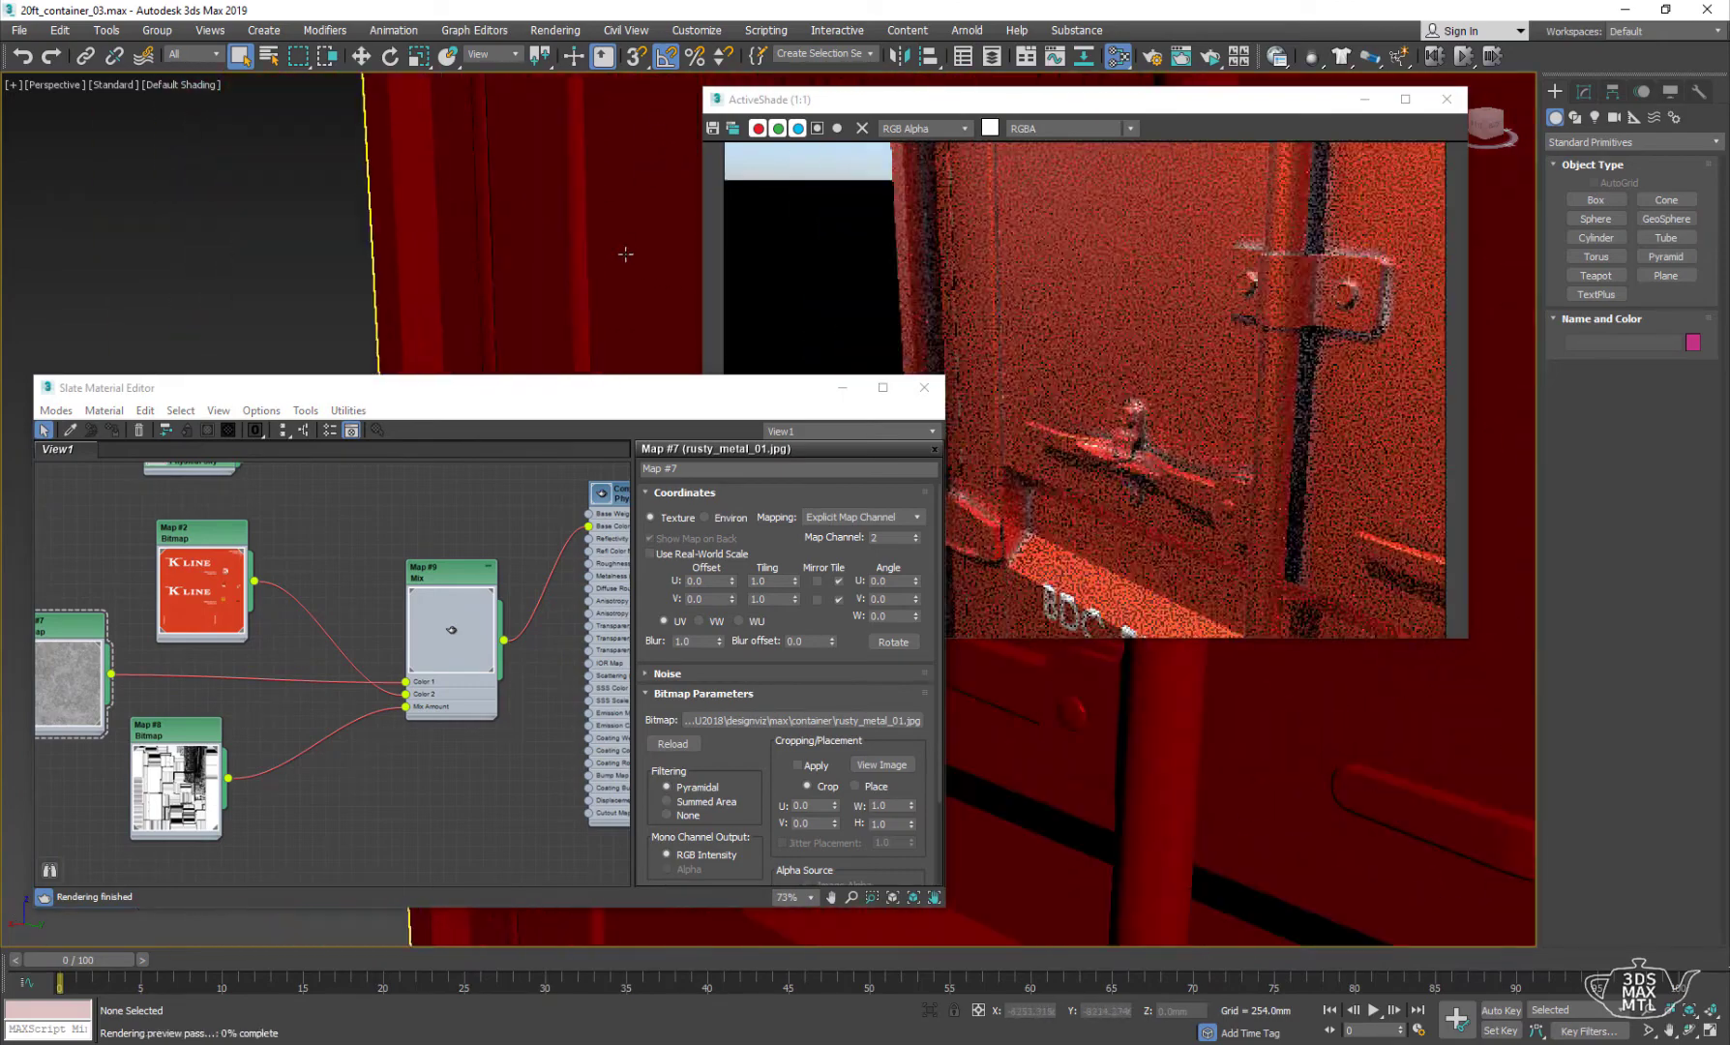
{"action": "scroll", "coordinate": [635, 284], "scroll_direction": "up", "scroll_amount": 2}
{"action": "scroll", "coordinate": [635, 284], "scroll_direction": "up", "scroll_amount": 2}
{"action": "scroll", "coordinate": [600, 296], "scroll_direction": "up", "scroll_amount": 1}
{"action": "scroll", "coordinate": [560, 301], "scroll_direction": "up", "scroll_amount": 2}
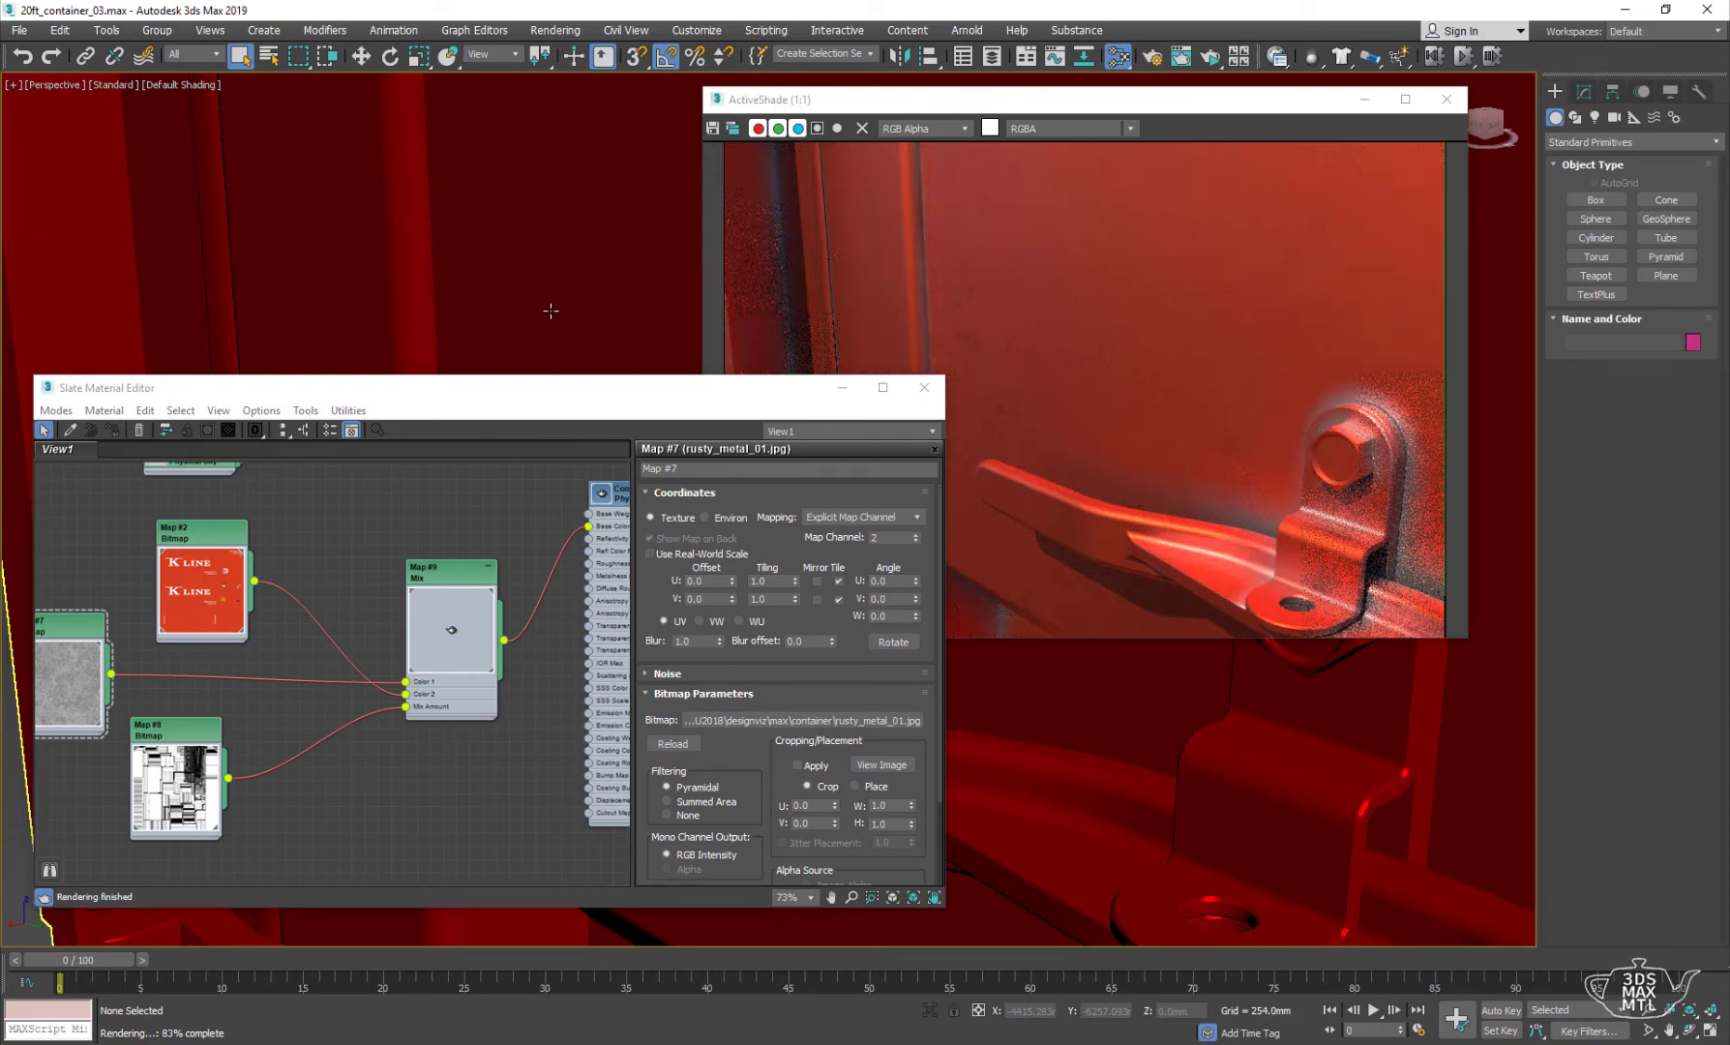
{"action": "scroll", "coordinate": [491, 294], "scroll_direction": "down", "scroll_amount": 10}
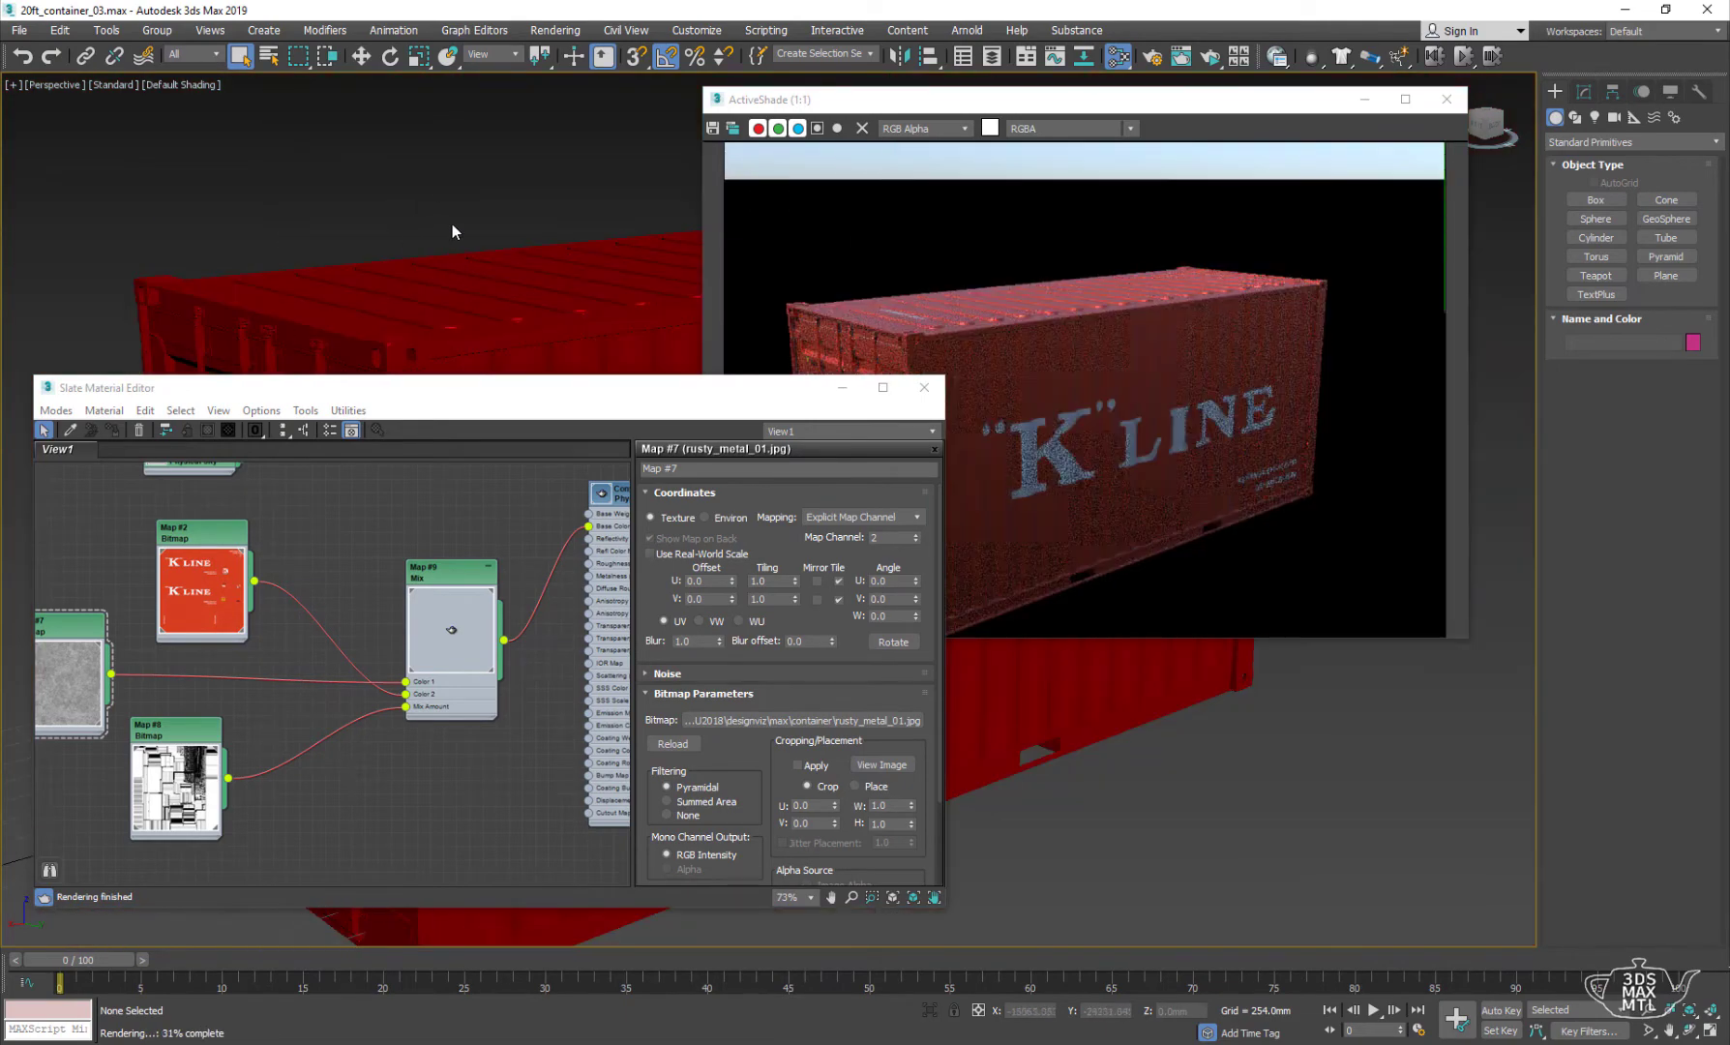
{"action": "scroll", "coordinate": [549, 317], "scroll_direction": "up", "scroll_amount": 2}
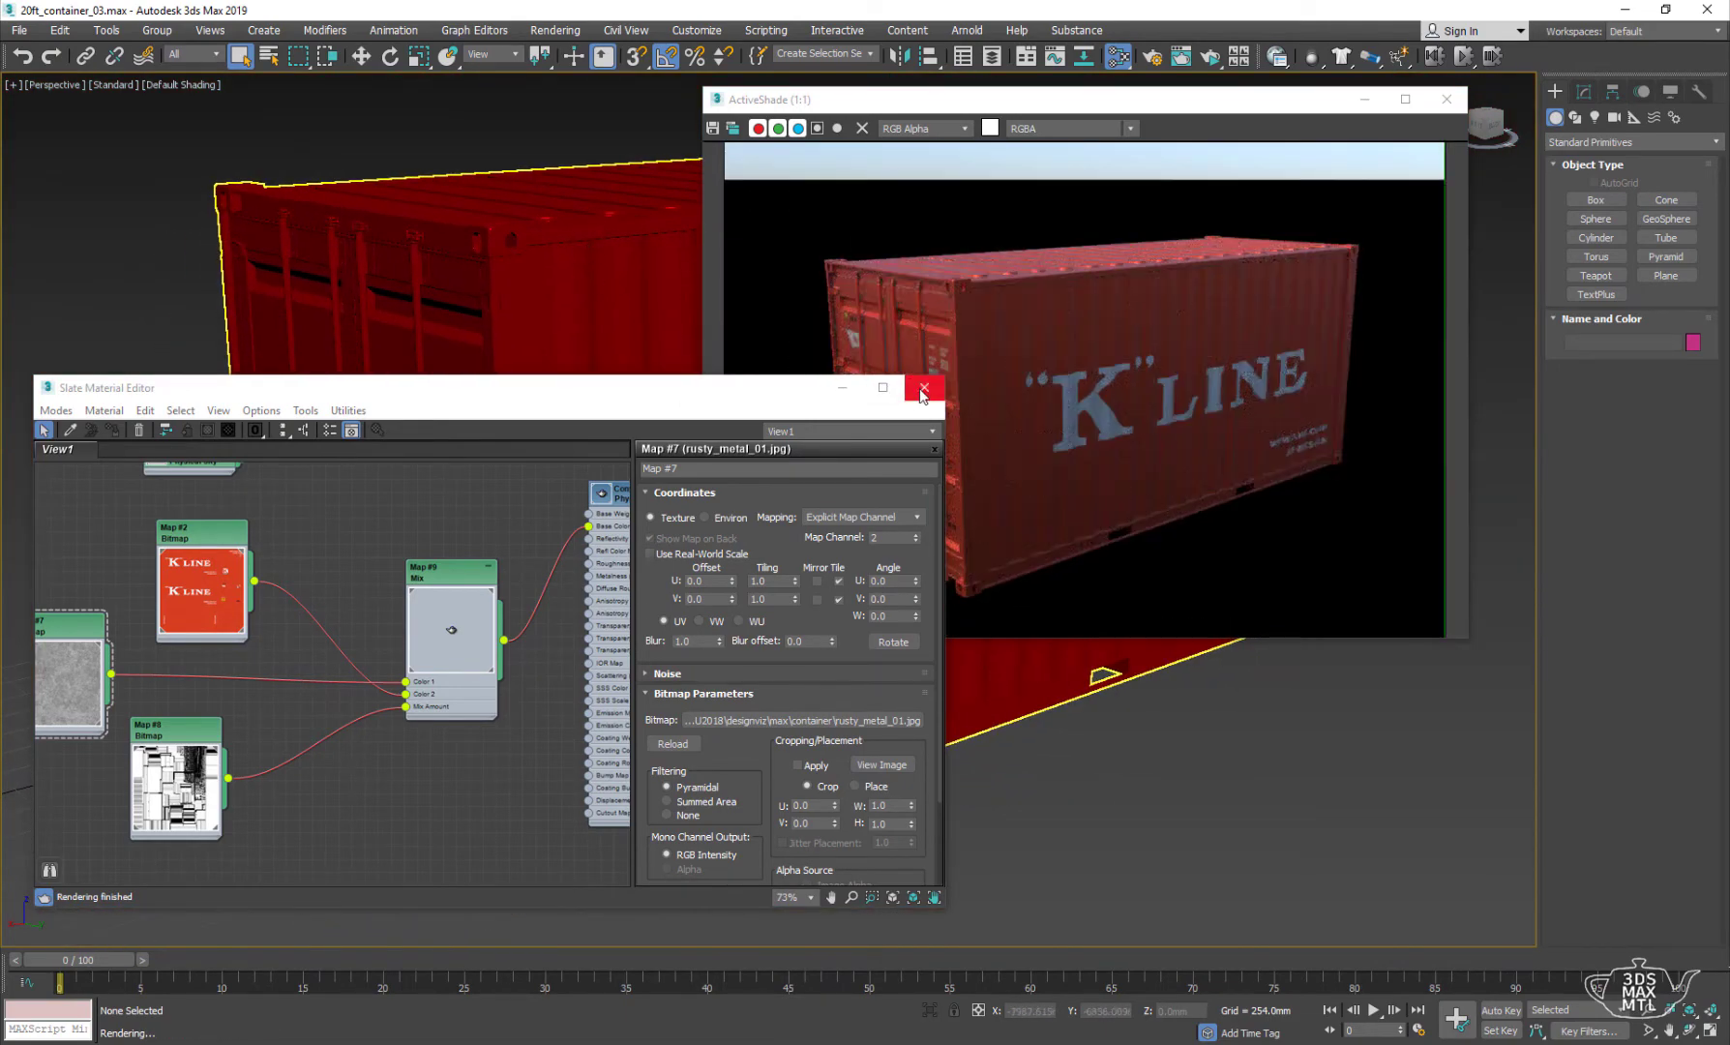
{"action": "left_click", "coordinate": [922, 396]}
{"action": "right_click", "coordinate": [329, 343]}
- Shift-clone the K LINE container upward as 4 instances, making a five-high stack
{"action": "scroll", "coordinate": [312, 422], "scroll_direction": "down", "scroll_amount": 3}
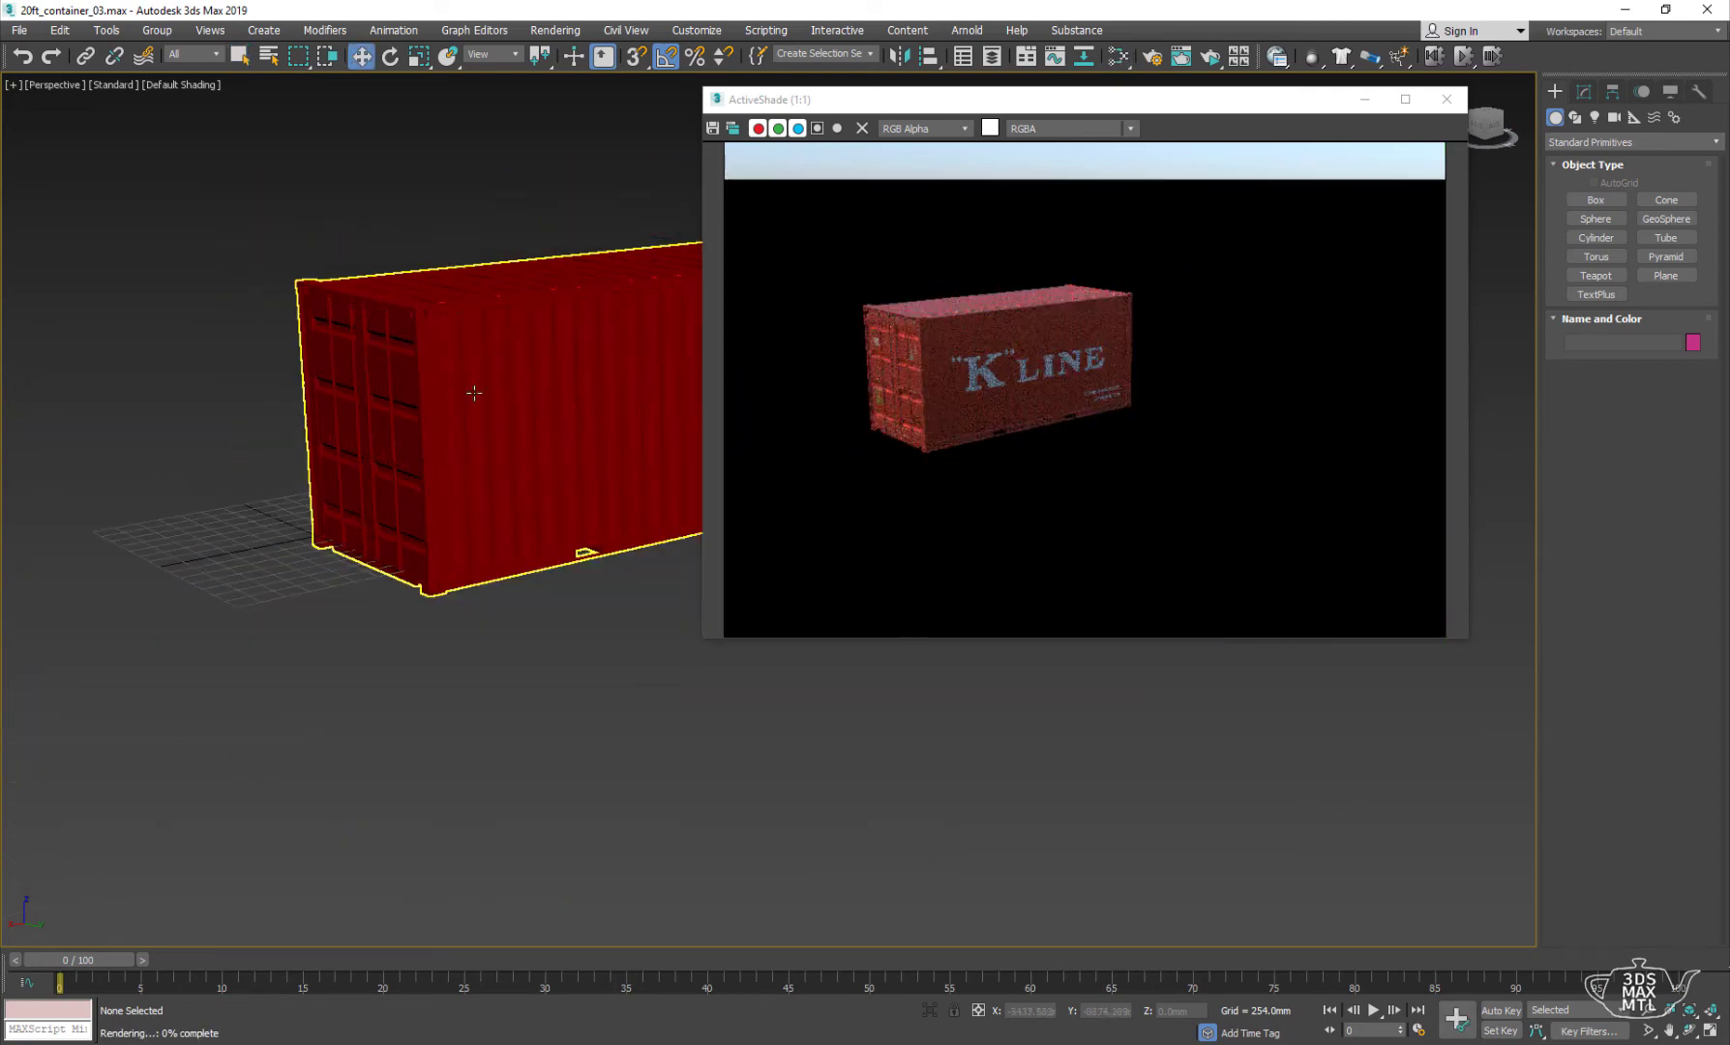
{"action": "scroll", "coordinate": [311, 421], "scroll_direction": "down", "scroll_amount": 2}
{"action": "left_click", "coordinate": [312, 422]}
{"action": "left_click_drag", "start_coordinate": [361, 517], "coordinate": [398, 250], "text": "shift"}
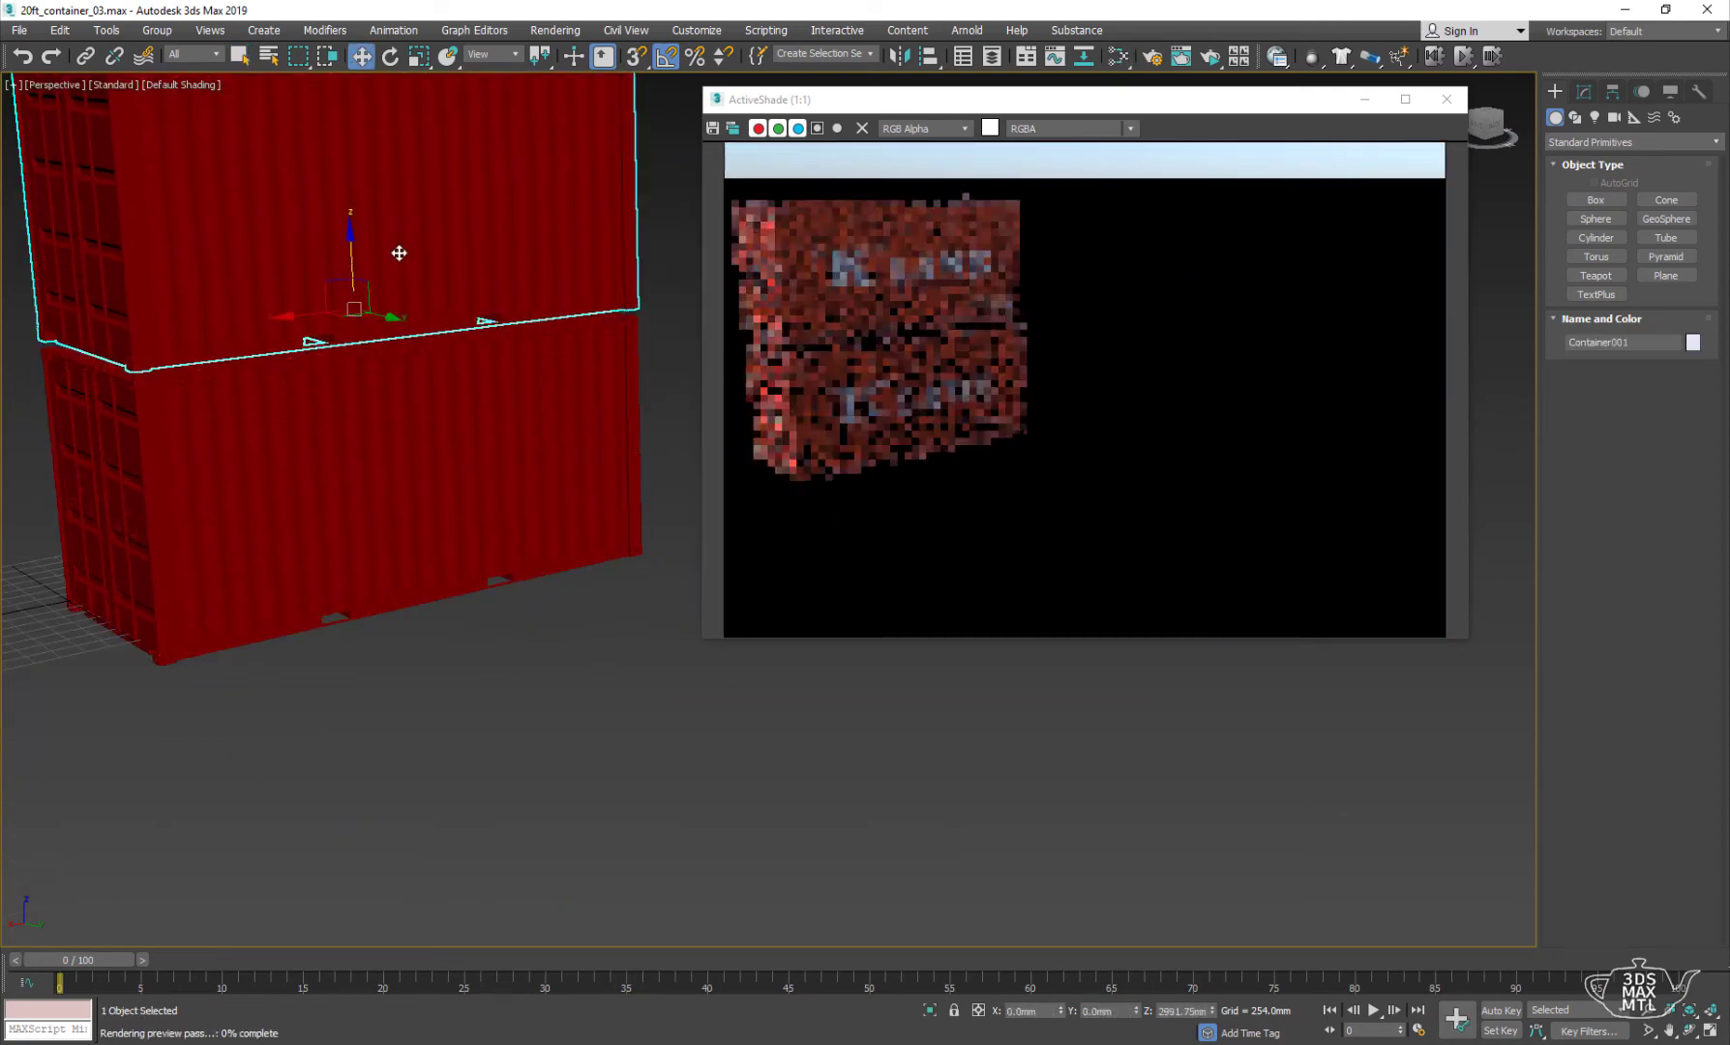
{"action": "left_click_drag", "start_coordinate": [909, 540], "coordinate": [909, 522]}
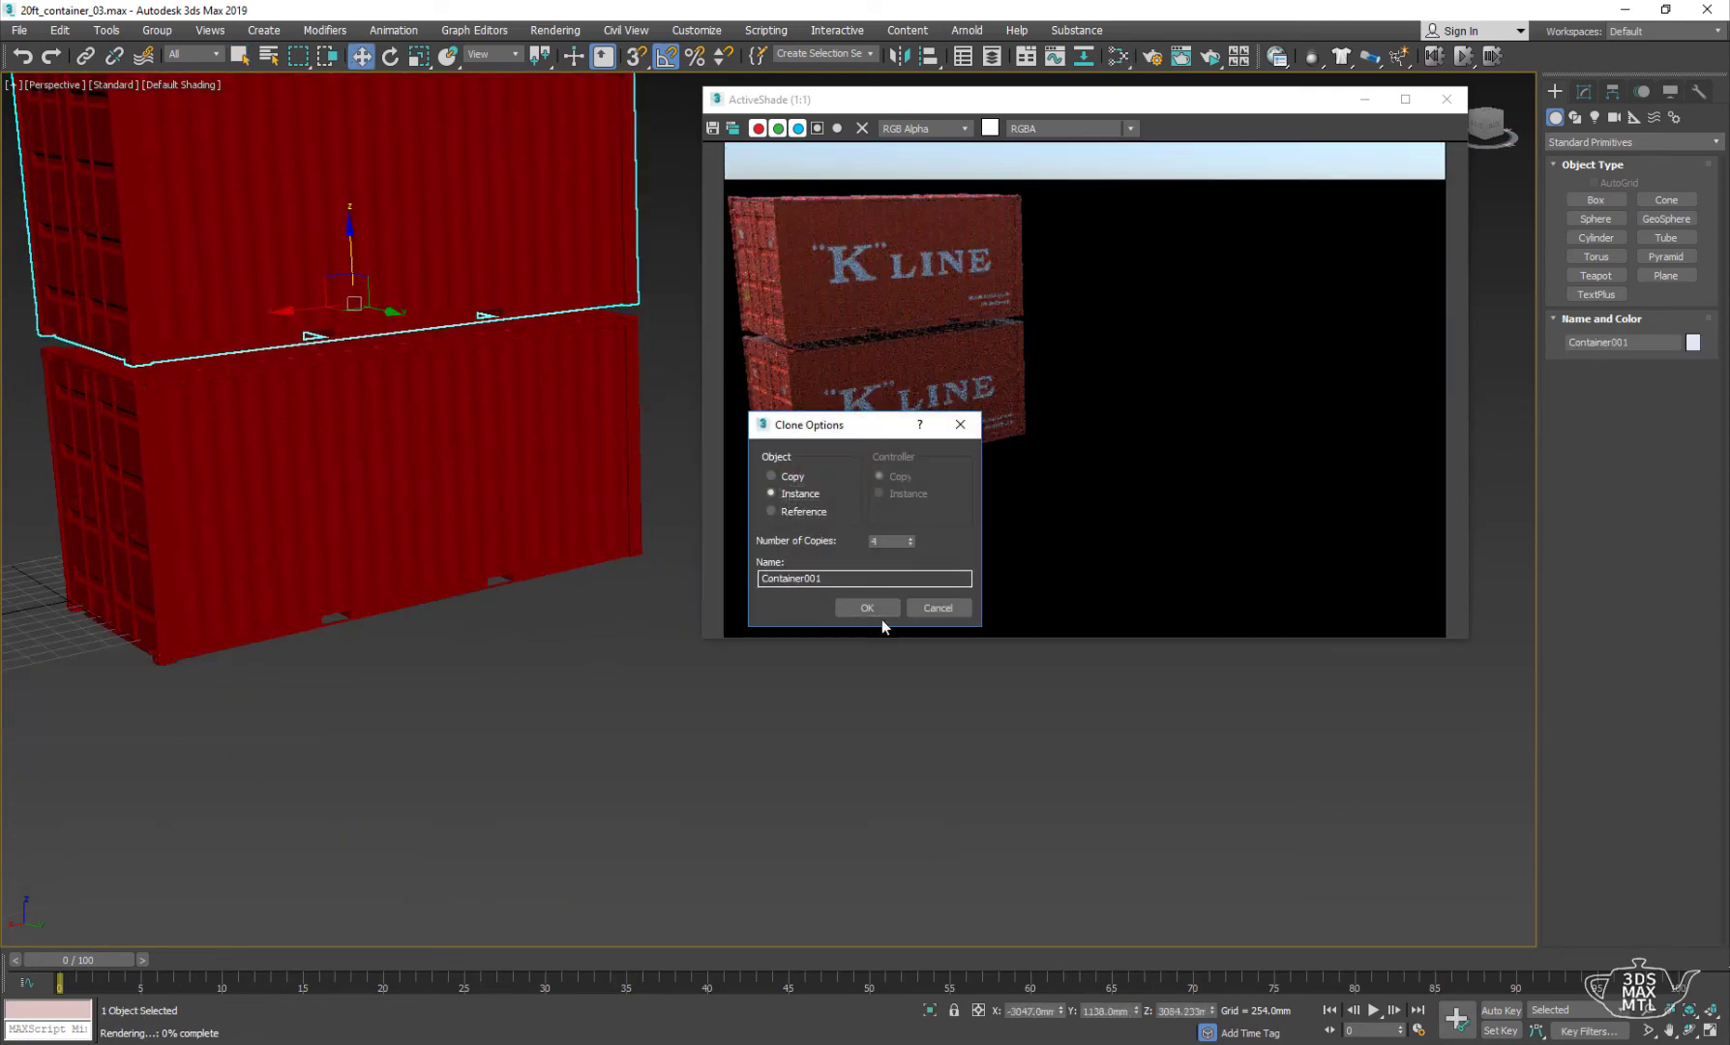
{"action": "left_click", "coordinate": [875, 607]}
{"action": "scroll", "coordinate": [387, 453], "scroll_direction": "down", "scroll_amount": 2}
{"action": "mouse_move", "coordinate": [387, 453]}
{"action": "middle_mouse_down"}
{"action": "mouse_move", "coordinate": [399, 655]}
{"action": "mouse_move", "coordinate": [399, 636]}
{"action": "middle_mouse_up"}
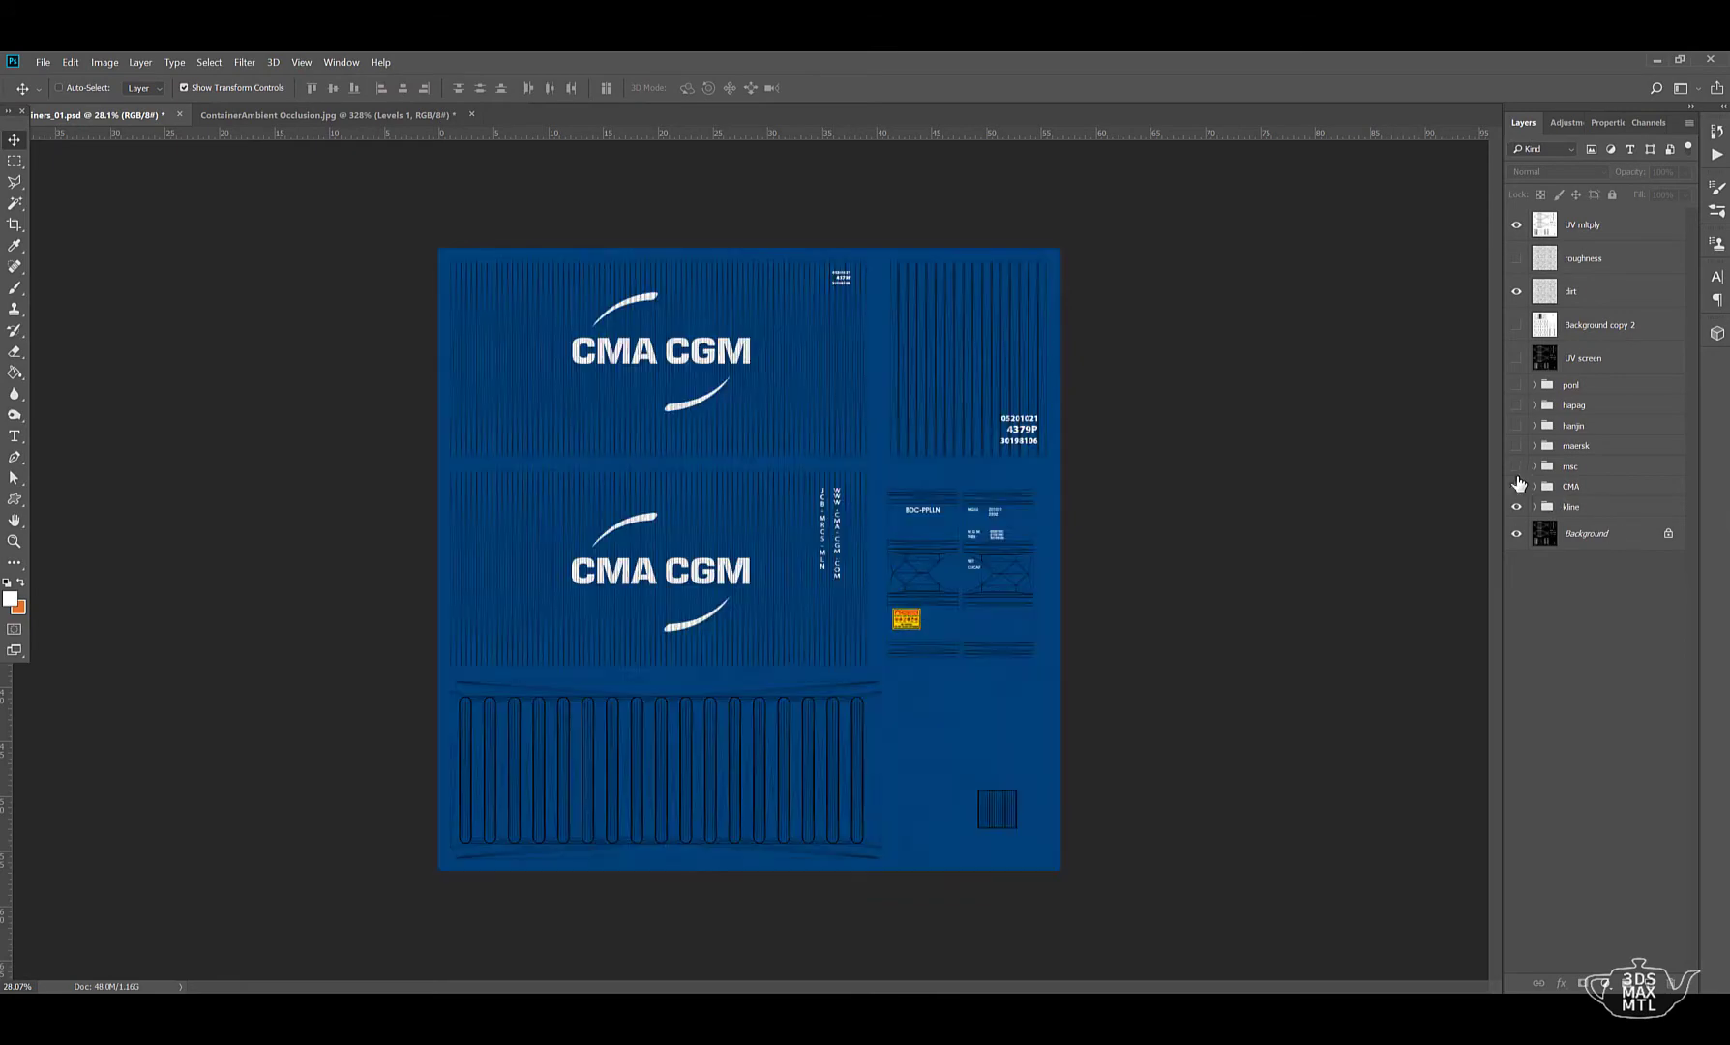
- Show the hanjin, hapag and ponl livery folders and hide the UV mltply layer
{"action": "left_click", "coordinate": [1516, 425]}
{"action": "left_click", "coordinate": [1516, 384]}
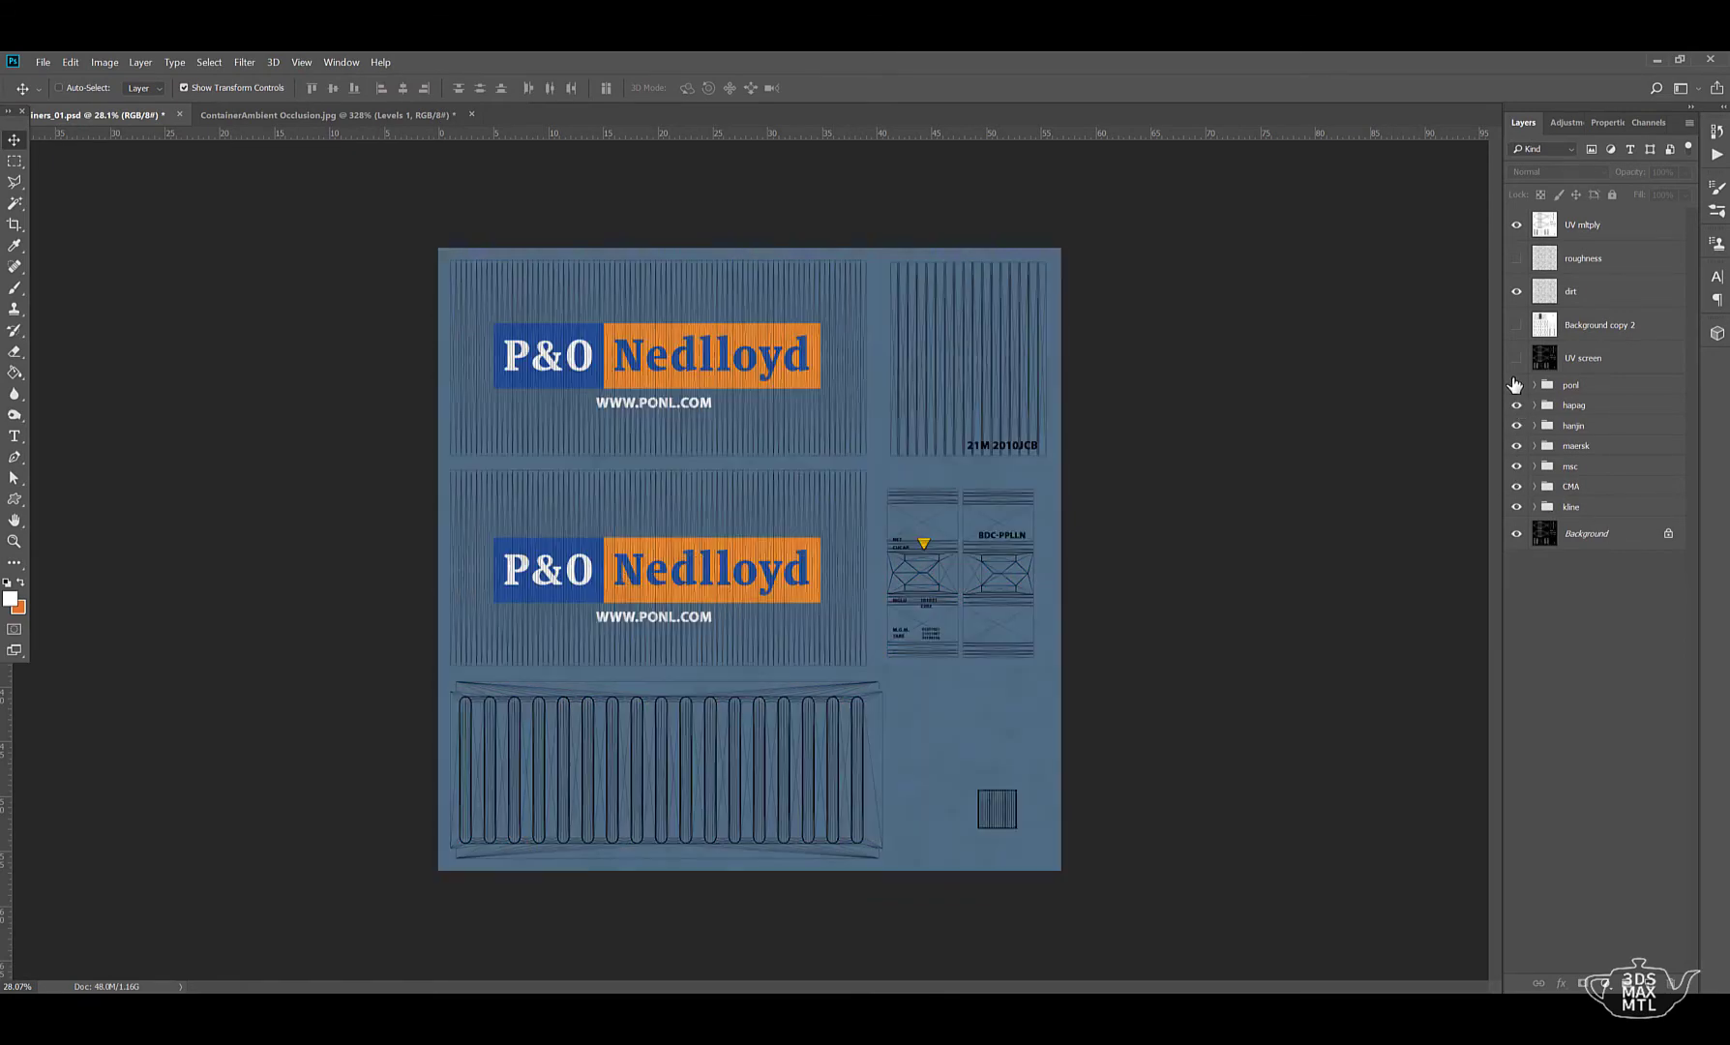
{"action": "left_click", "coordinate": [1516, 225]}
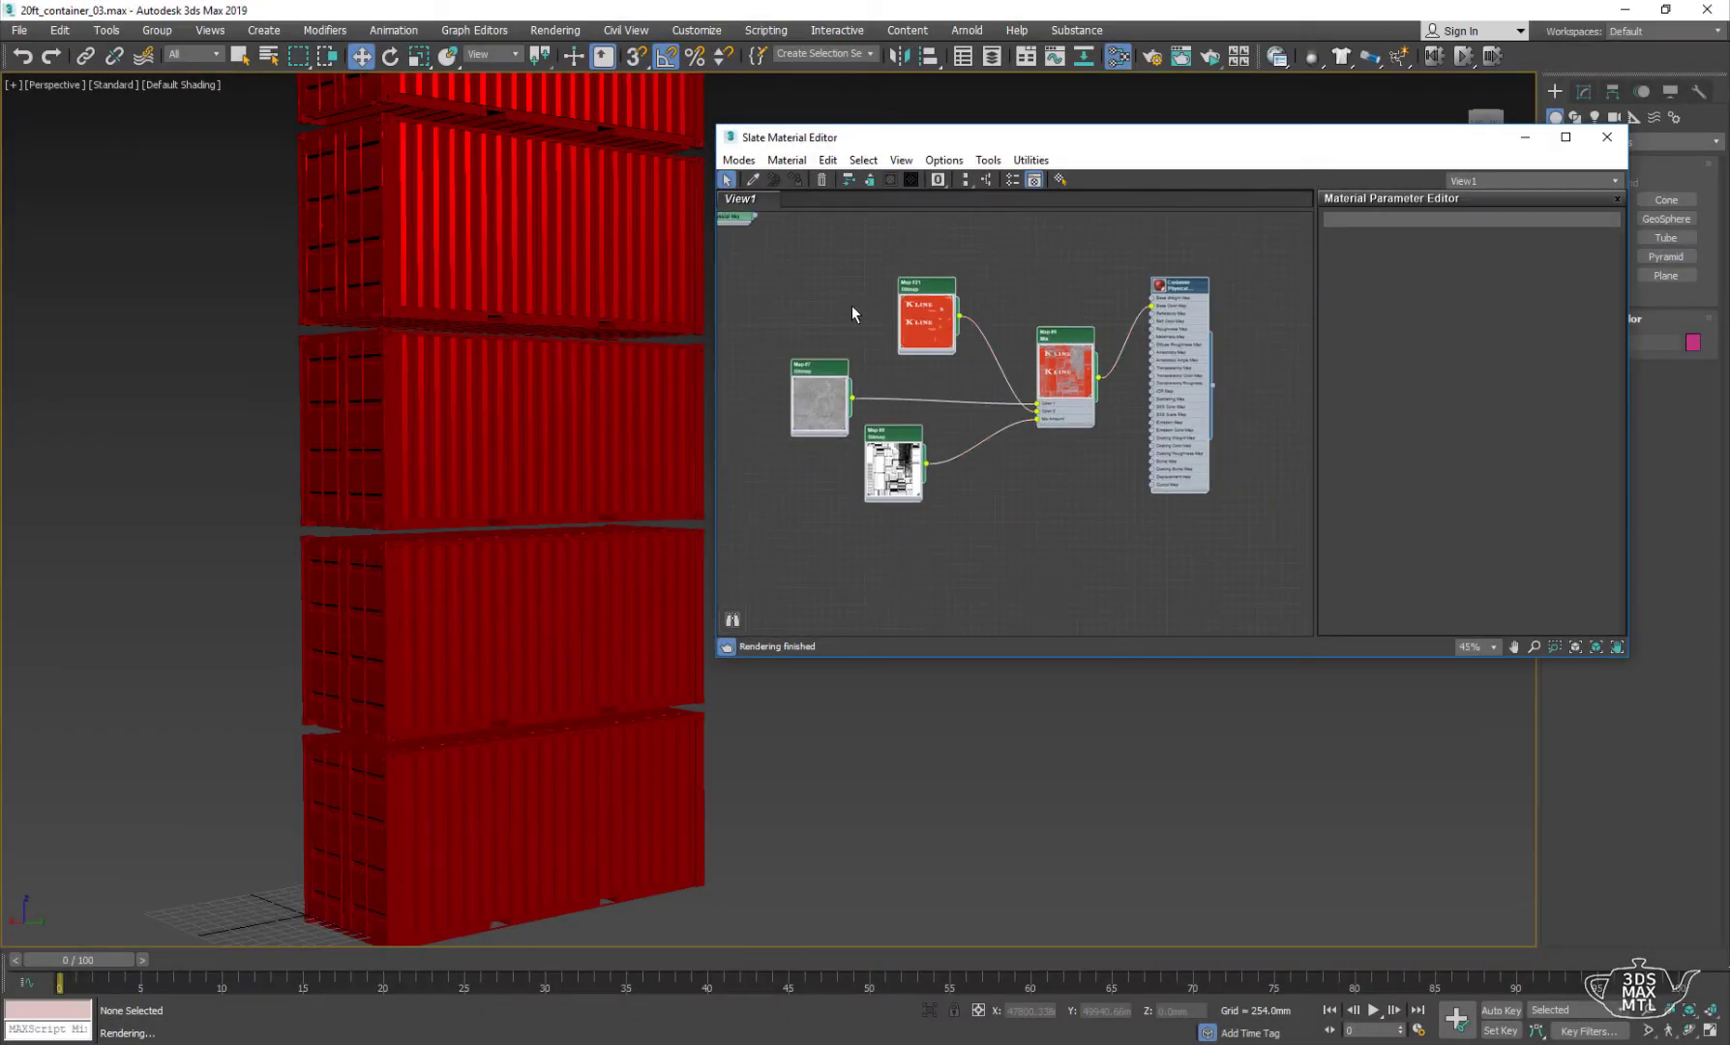
- Drag the CMA, Hanjin, P&O and other livery JPGs into Slate as bitmap nodes
{"action": "scroll", "coordinate": [987, 438], "scroll_direction": "up", "scroll_amount": 2}
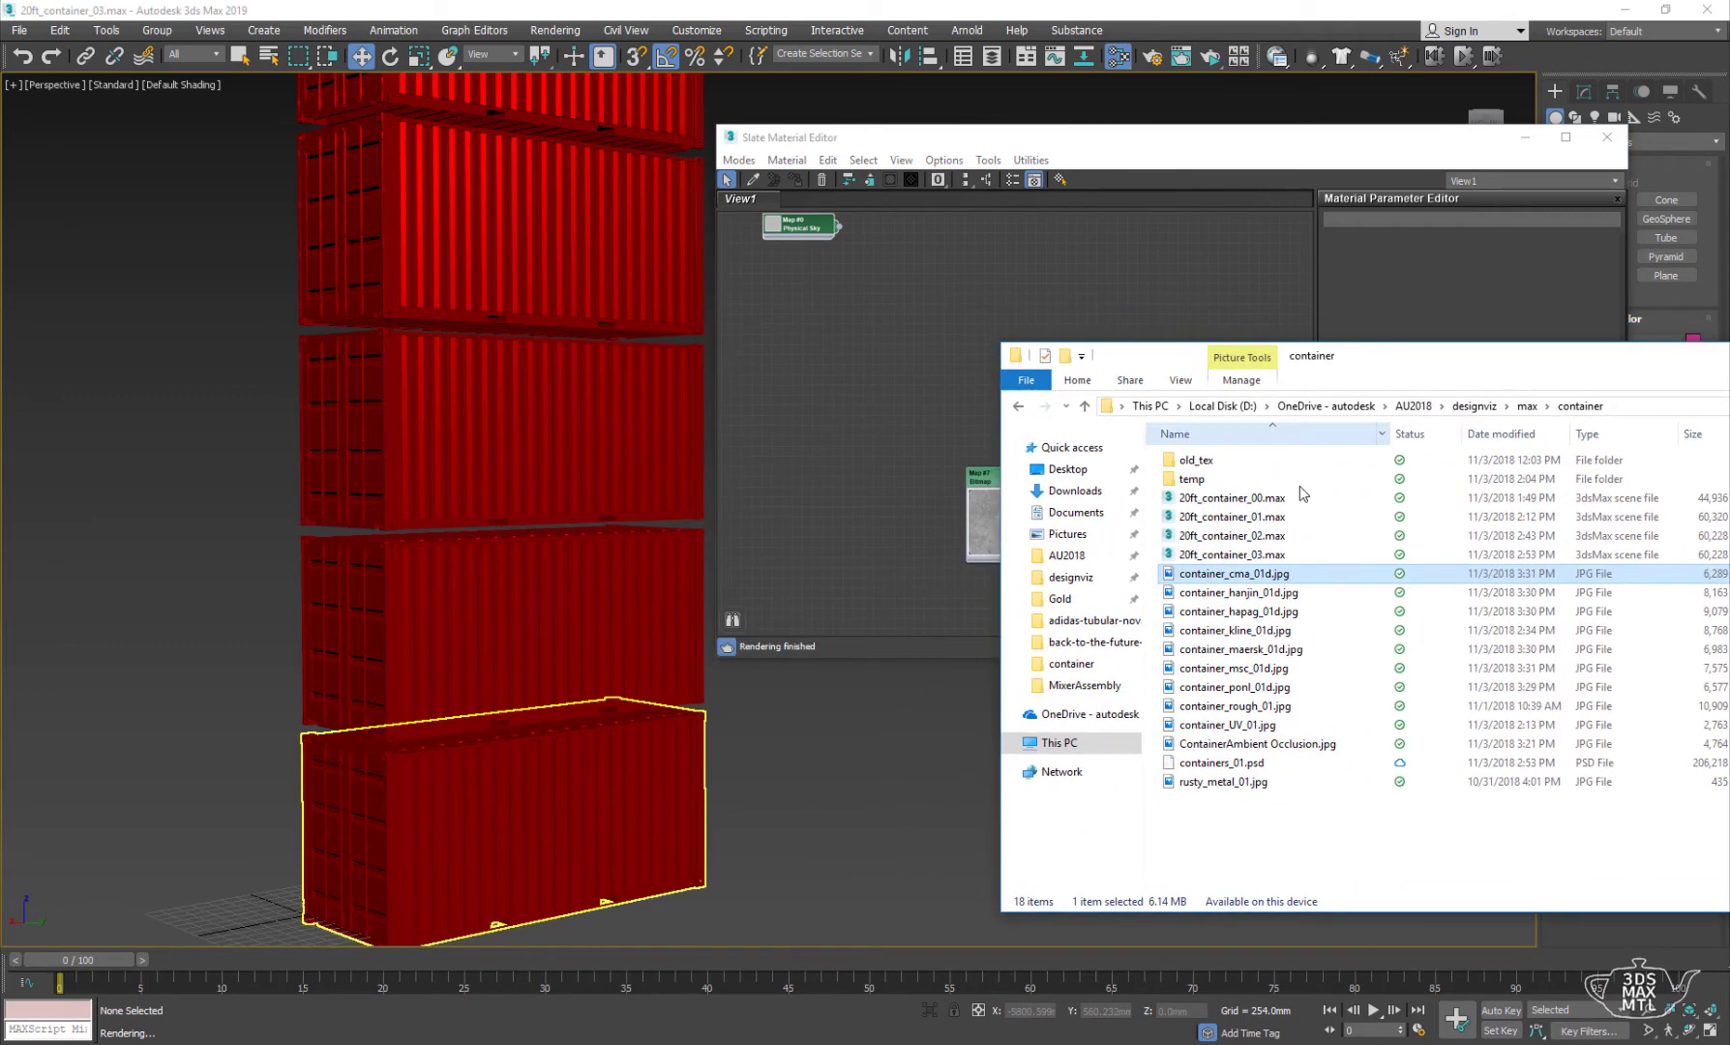
{"action": "left_click_drag", "start_coordinate": [1219, 575], "coordinate": [885, 353]}
{"action": "mouse_move", "coordinate": [1233, 592]}
{"action": "left_mouse_down"}
{"action": "mouse_move", "coordinate": [909, 452]}
{"action": "mouse_move", "coordinate": [885, 396]}
{"action": "mouse_move", "coordinate": [853, 446]}
{"action": "left_mouse_up"}
{"action": "mouse_move", "coordinate": [1234, 649]}
{"action": "left_mouse_down"}
{"action": "mouse_move", "coordinate": [861, 499]}
{"action": "mouse_move", "coordinate": [871, 558]}
{"action": "left_mouse_up"}
{"action": "left_click_drag", "start_coordinate": [1233, 687], "coordinate": [875, 616]}
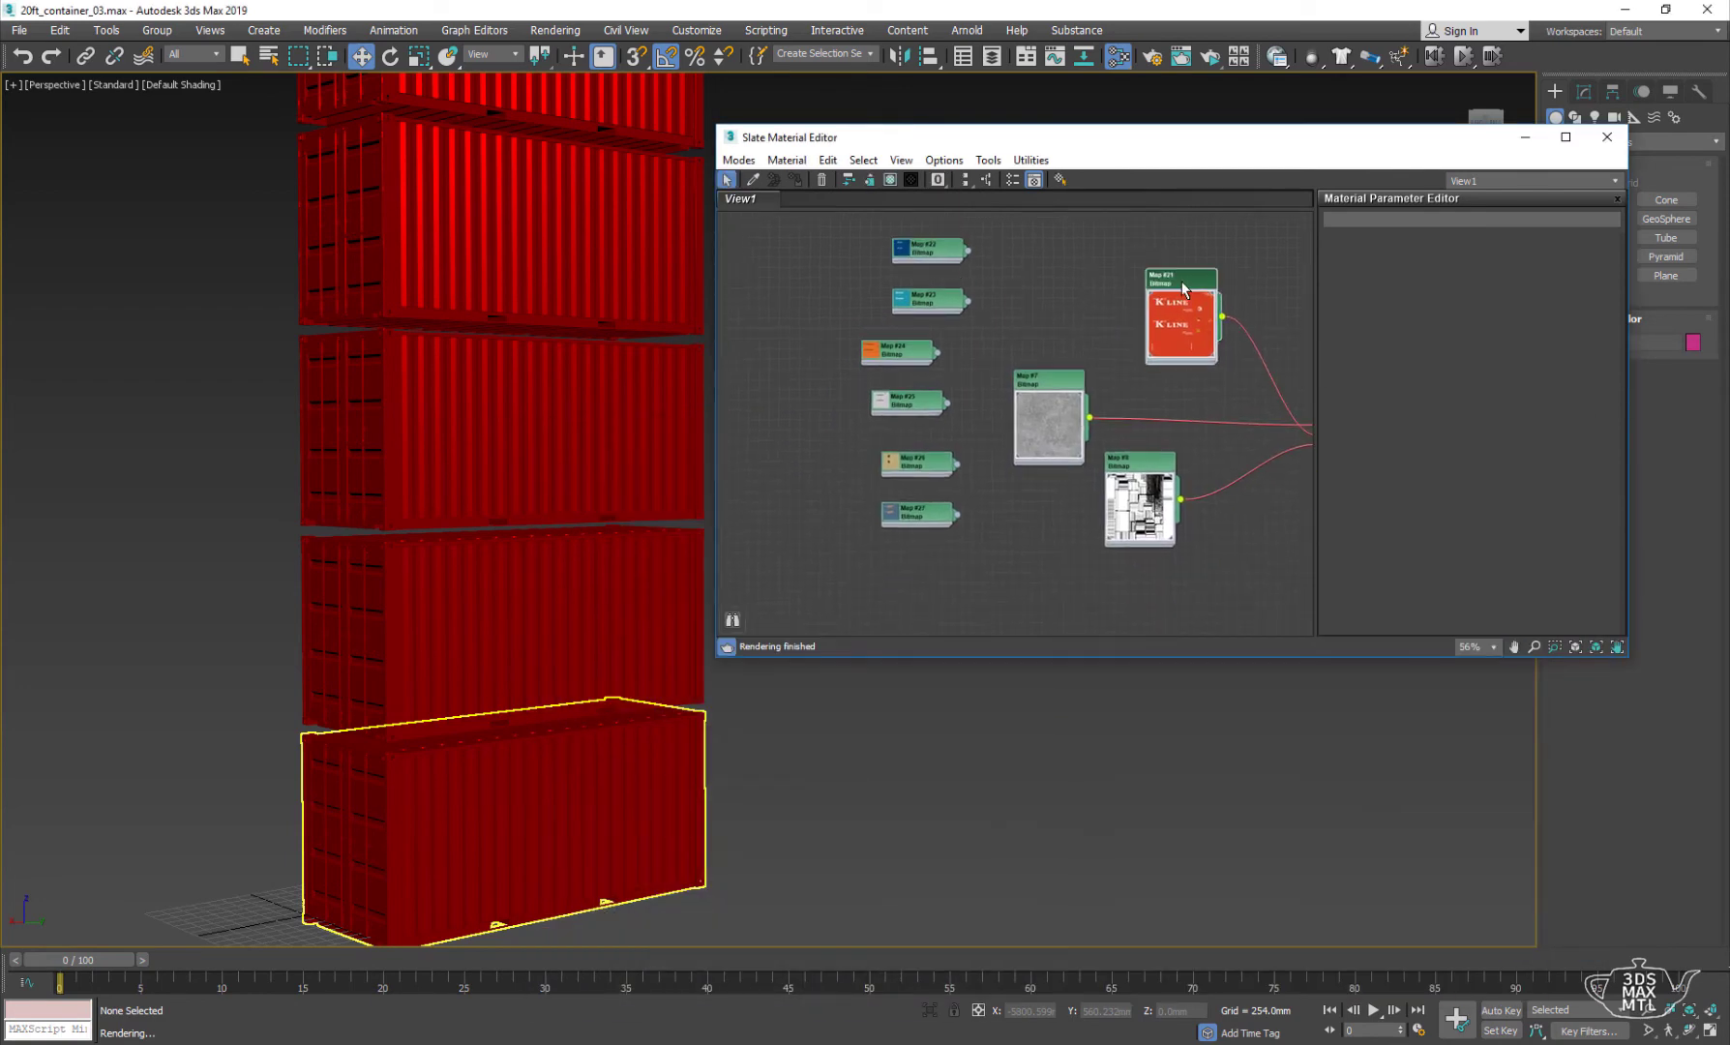
- Collapse the K-Line bitmap node, place it above the new bitmaps, and open the Material/Map Browser
{"action": "double_click", "coordinate": [1182, 288]}
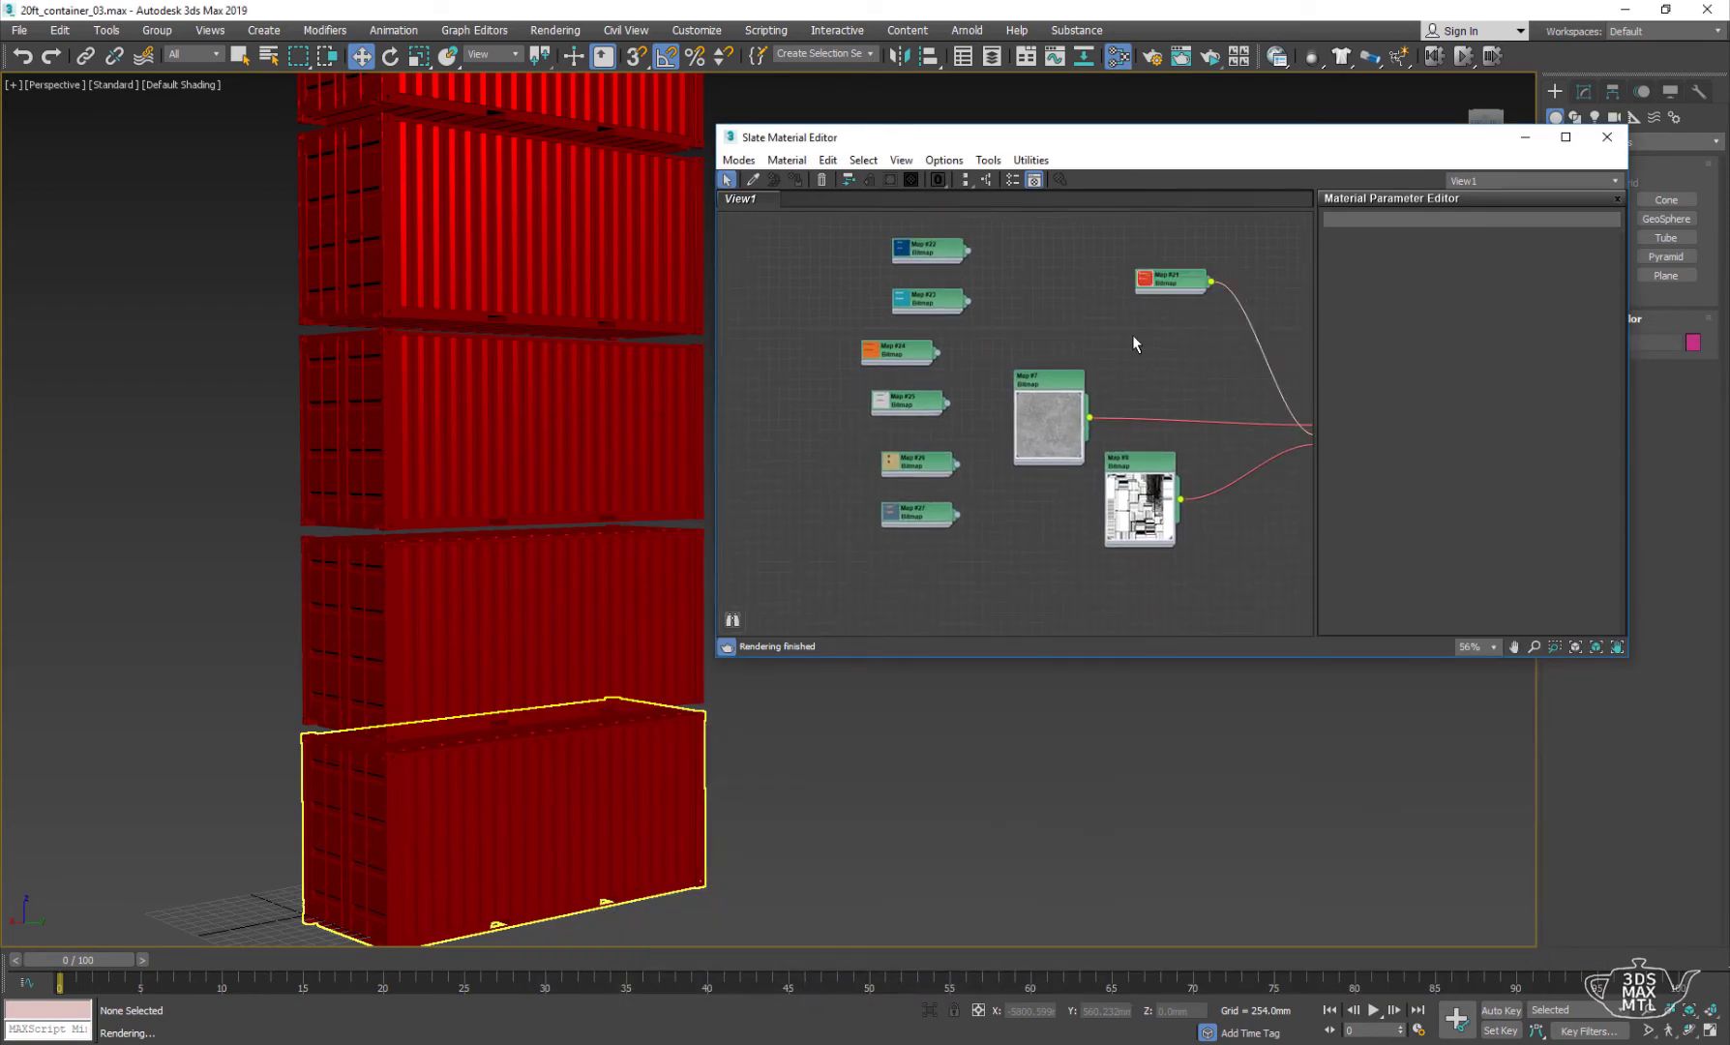
{"action": "middle_click_drag", "start_coordinate": [1151, 286], "coordinate": [1154, 341]}
{"action": "left_click_drag", "start_coordinate": [1165, 339], "coordinate": [924, 278]}
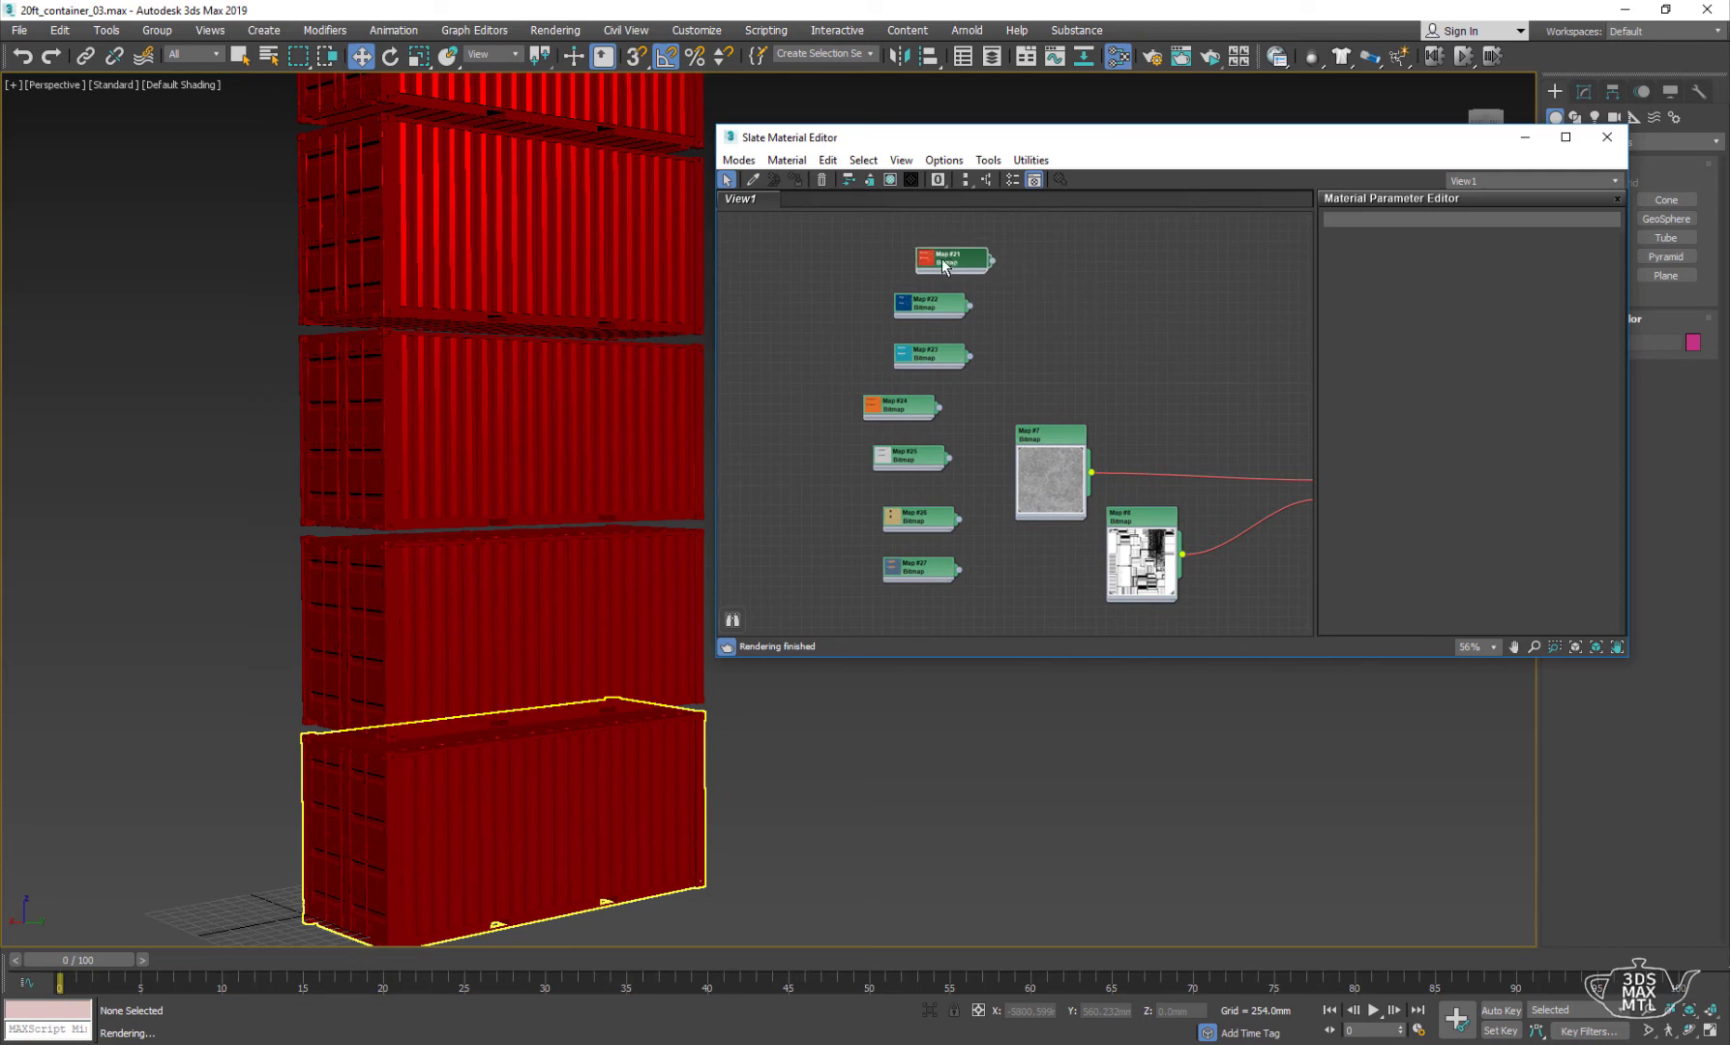
{"action": "left_click", "coordinate": [1109, 327]}
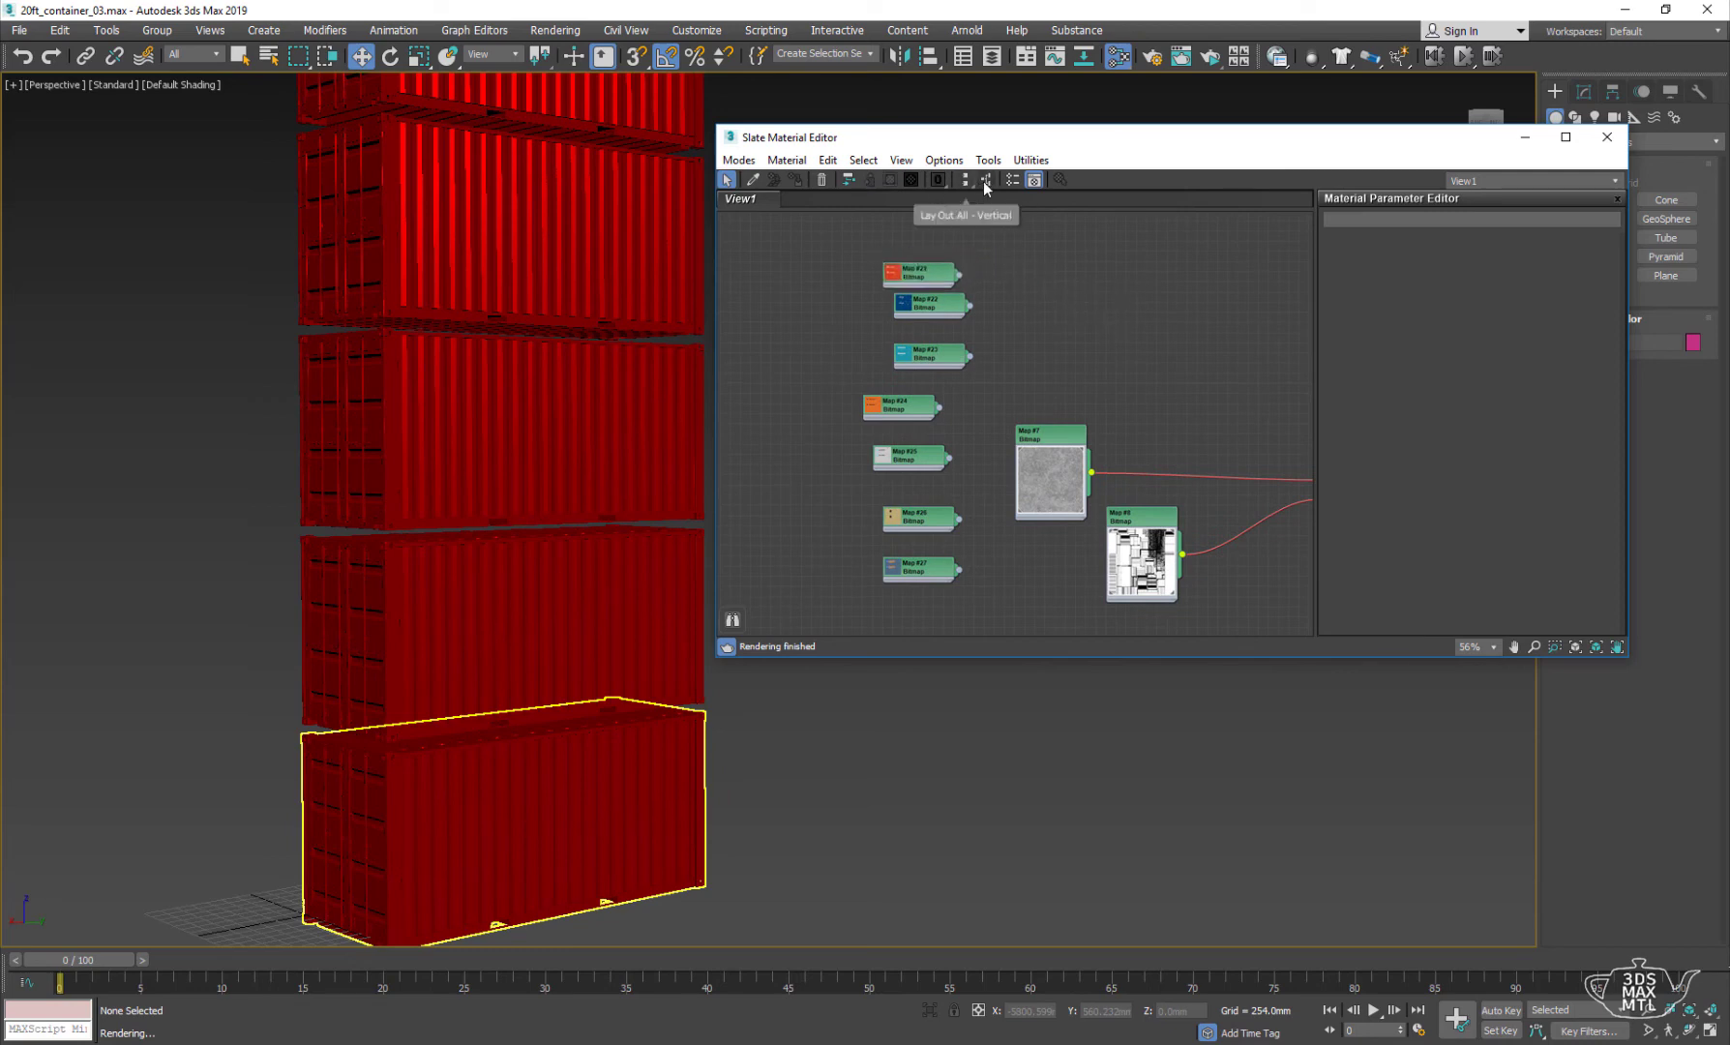
{"action": "key", "text": "o"}
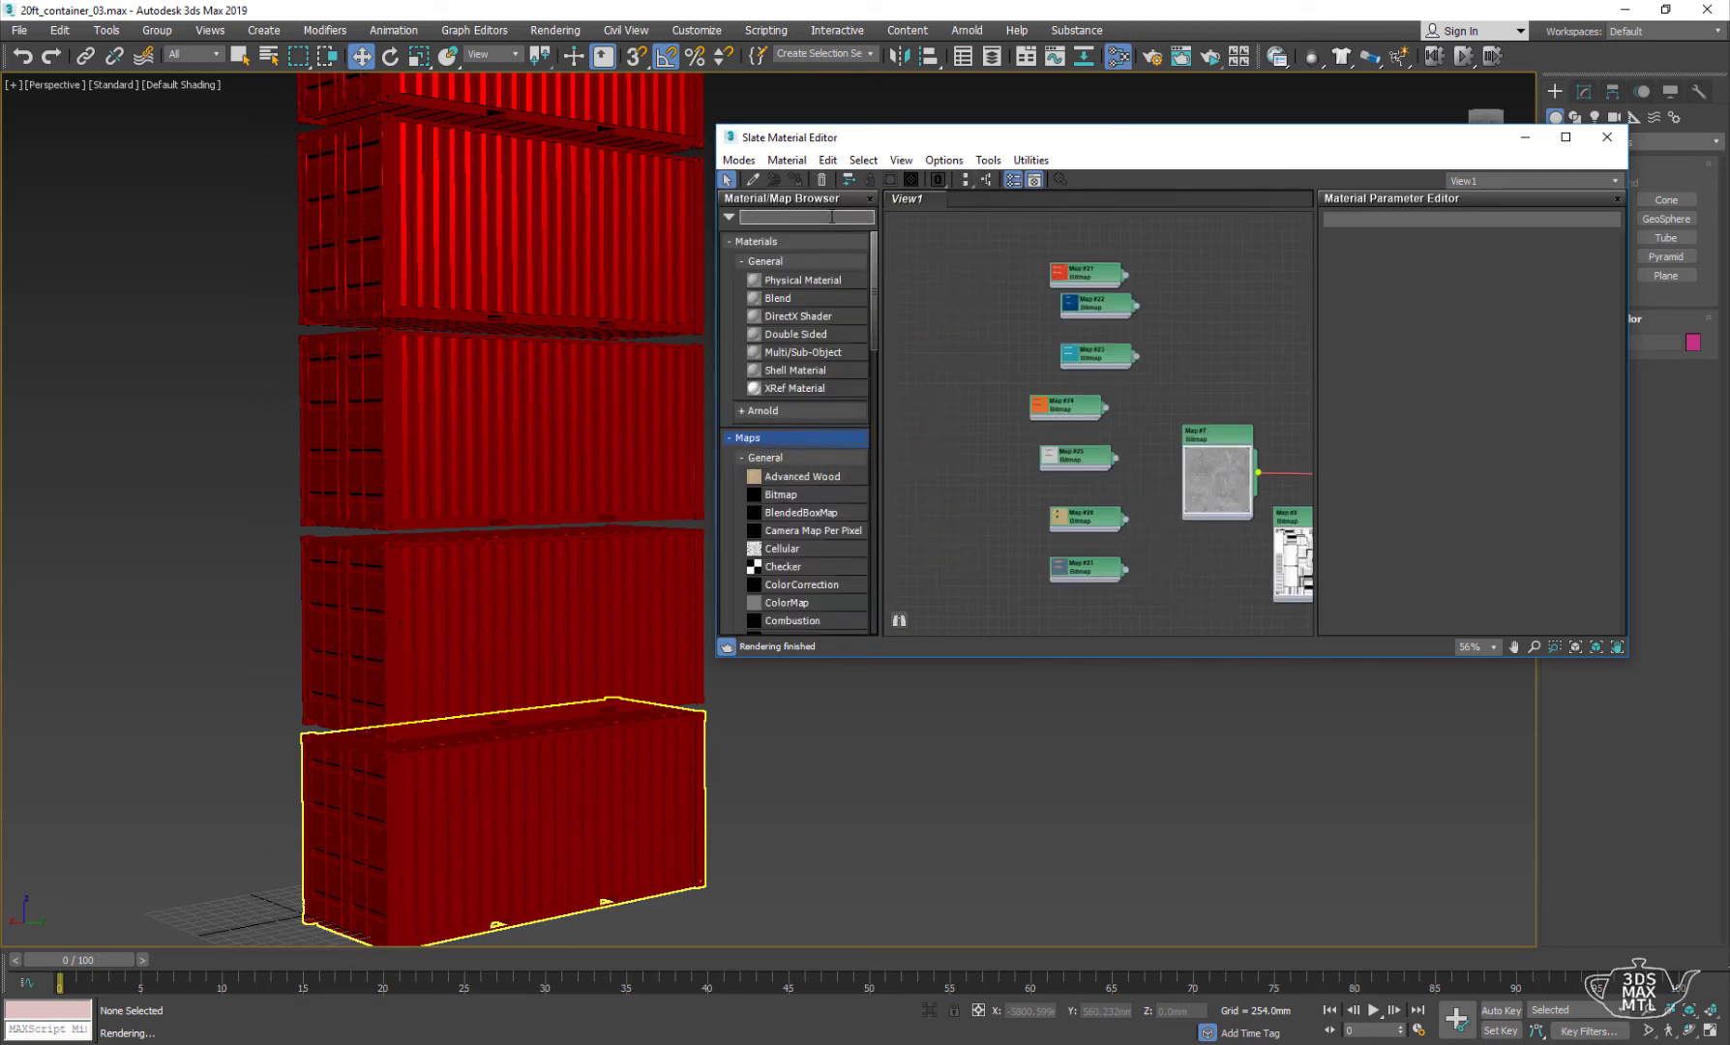
- Add an OSL '1 of 10 (color)' selector node to the maximized Slate graph
{"action": "type", "text": "b1"}
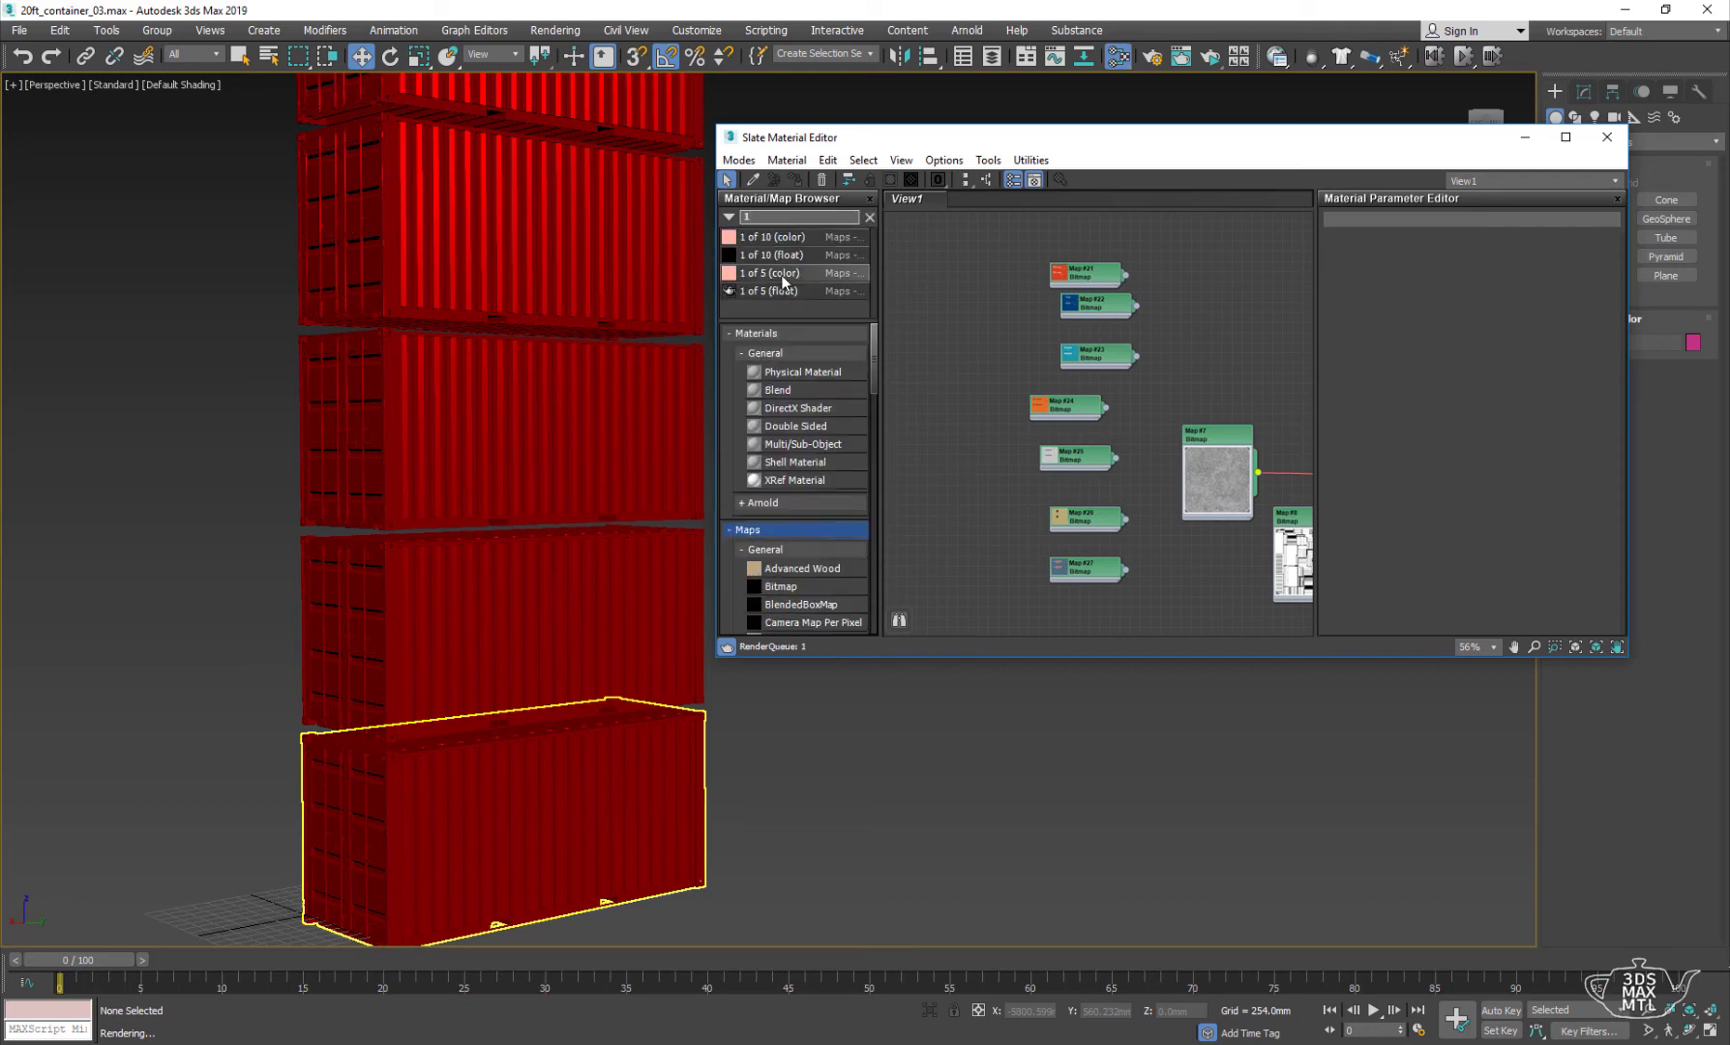
{"action": "left_click_drag", "start_coordinate": [1197, 315], "coordinate": [1229, 319]}
{"action": "middle_click_drag", "start_coordinate": [1228, 412], "coordinate": [1108, 404]}
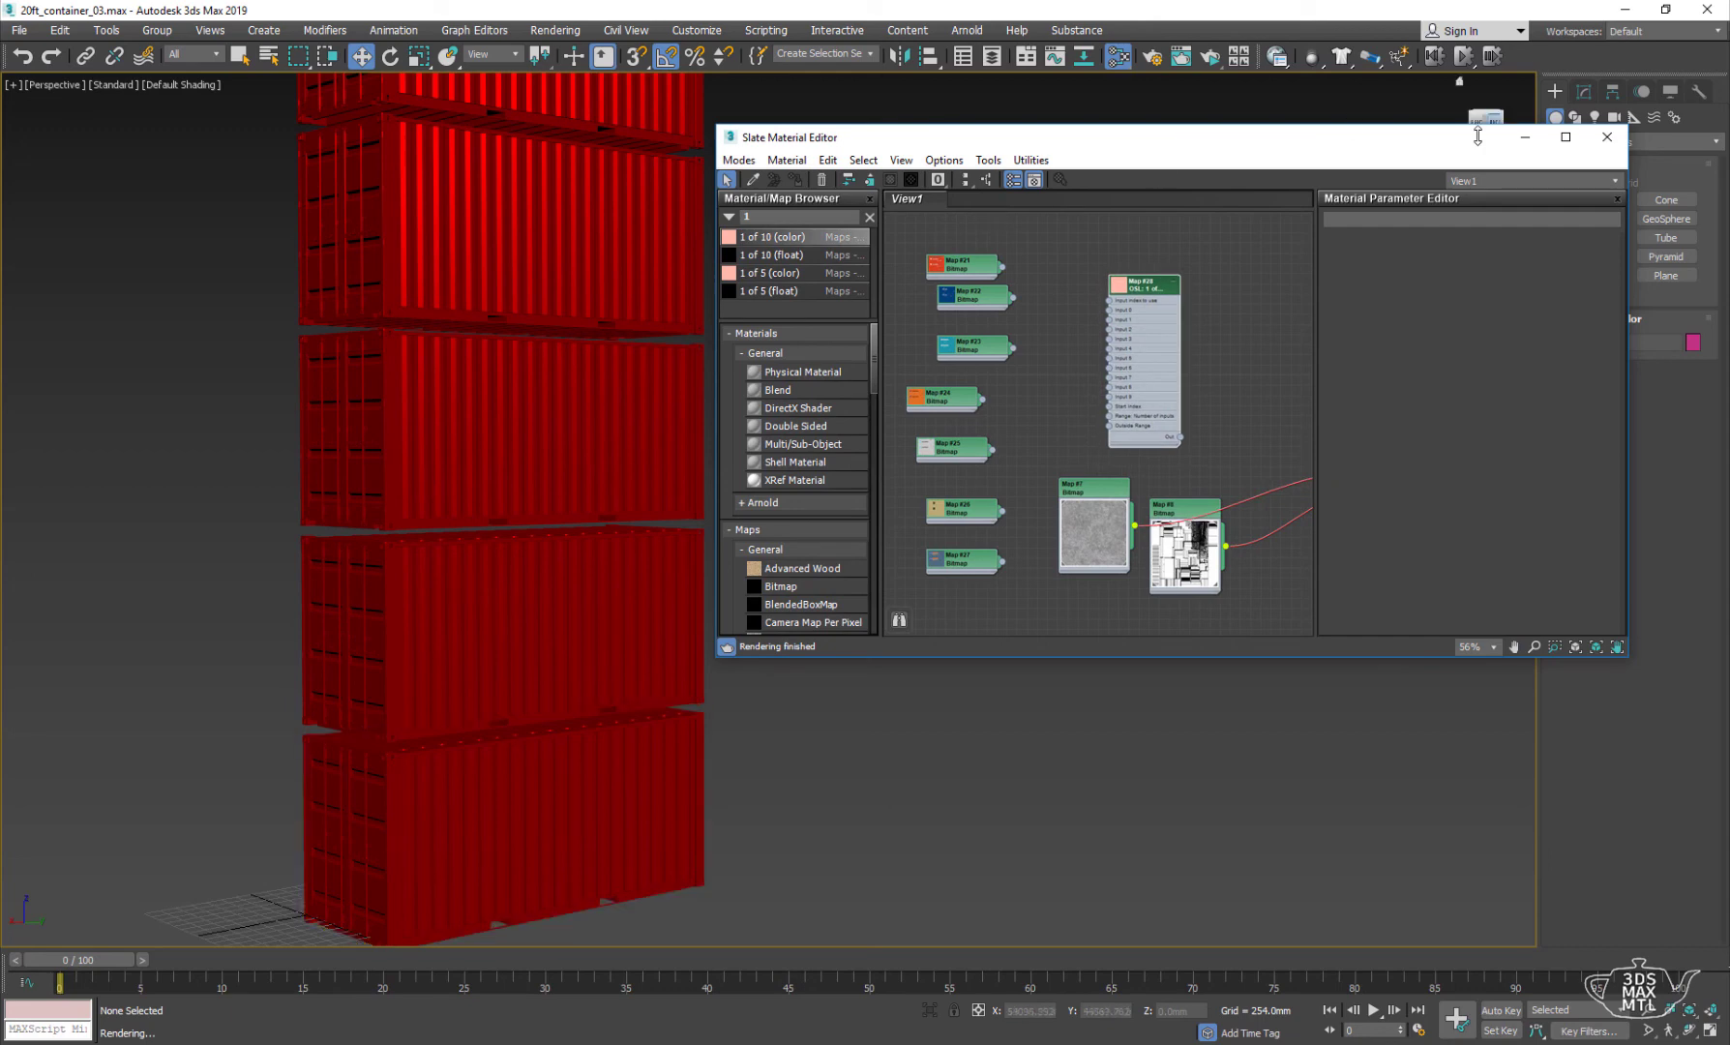
{"action": "left_click_drag", "start_coordinate": [1113, 136], "coordinate": [984, 145]}
{"action": "double_click", "coordinate": [984, 144]}
{"action": "scroll", "coordinate": [572, 210], "scroll_direction": "up", "scroll_amount": 3}
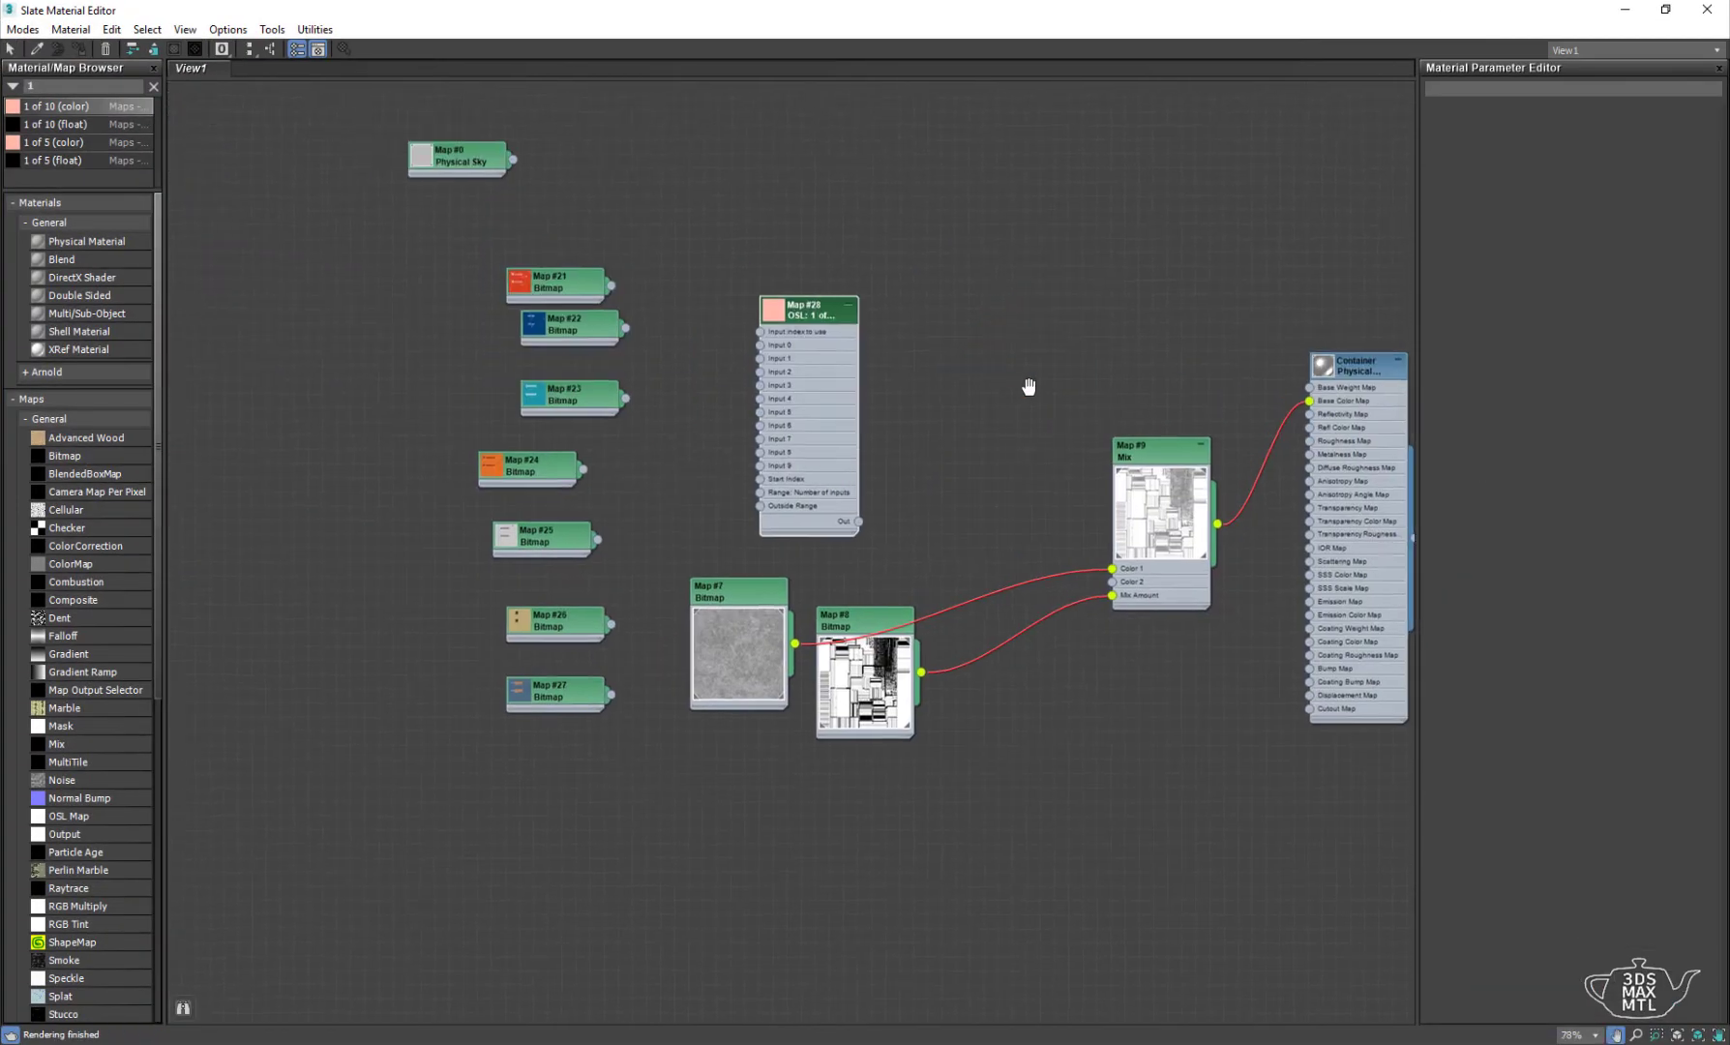
{"action": "scroll", "coordinate": [745, 272], "scroll_direction": "up", "scroll_amount": 1}
{"action": "scroll", "coordinate": [582, 288], "scroll_direction": "up", "scroll_amount": 1}
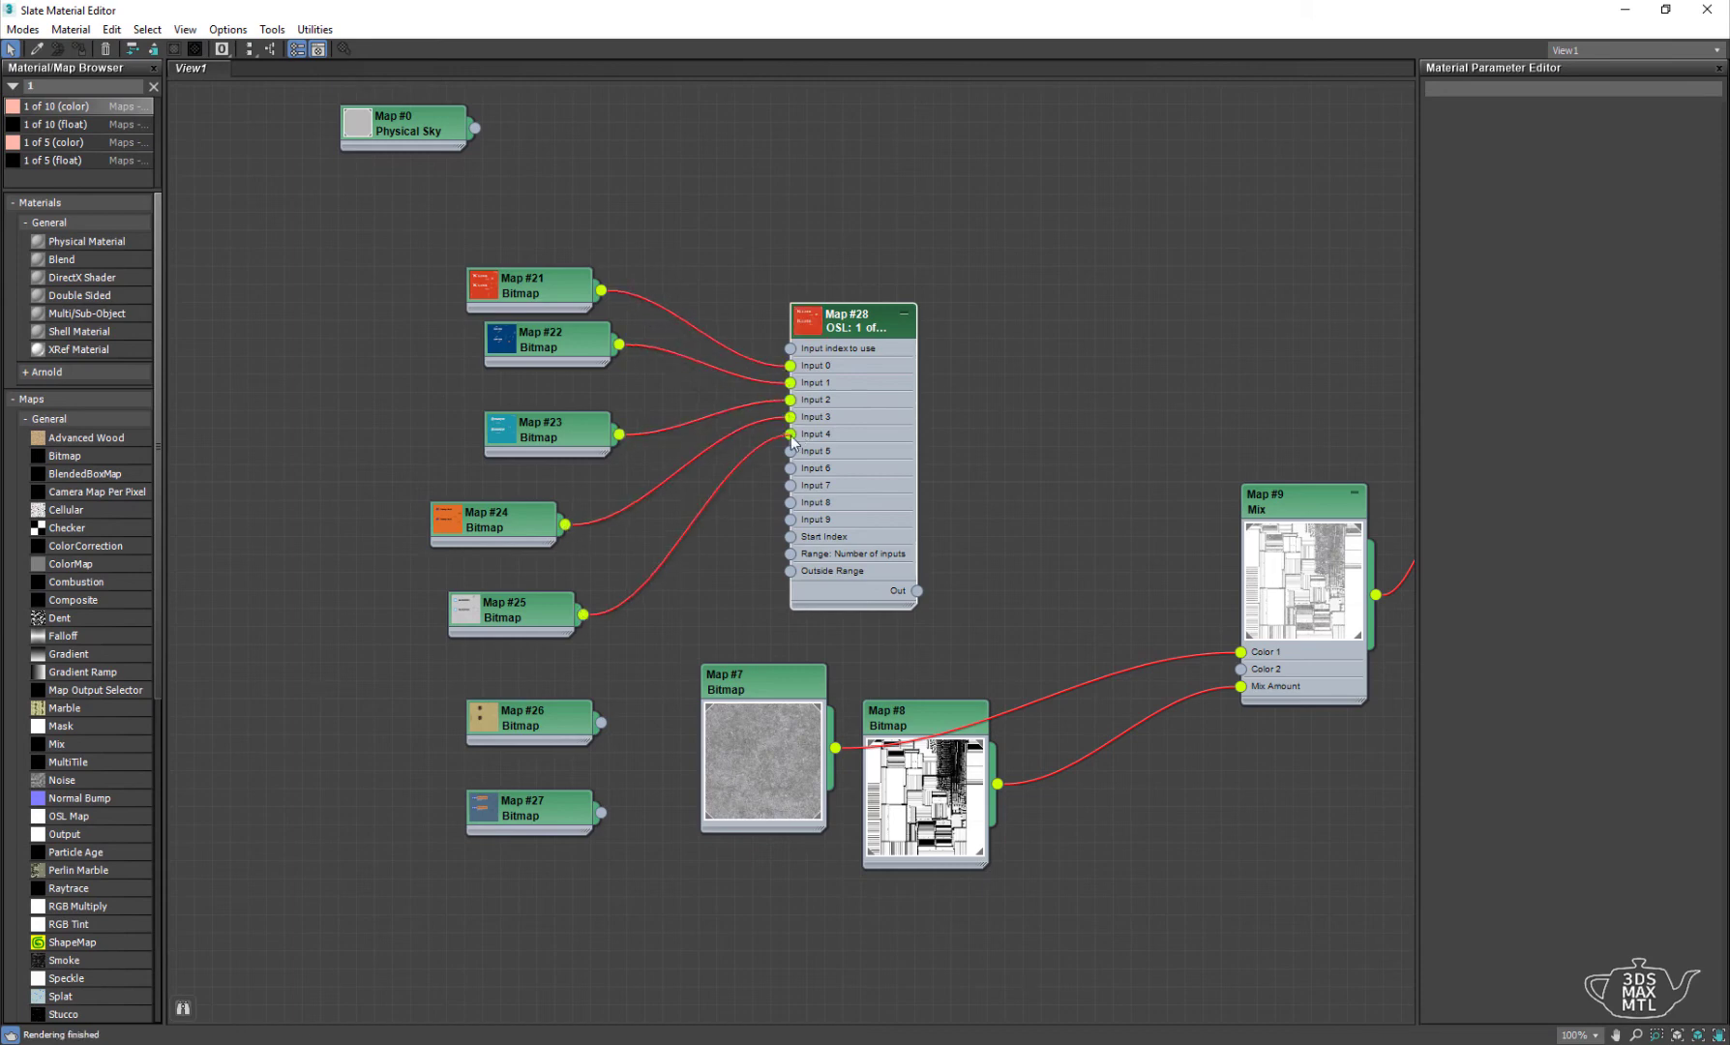
- Wire the livery bitmaps into the selector's inputs and its Out into Mix Map #9
{"action": "left_click_drag", "start_coordinate": [788, 455], "coordinate": [801, 456]}
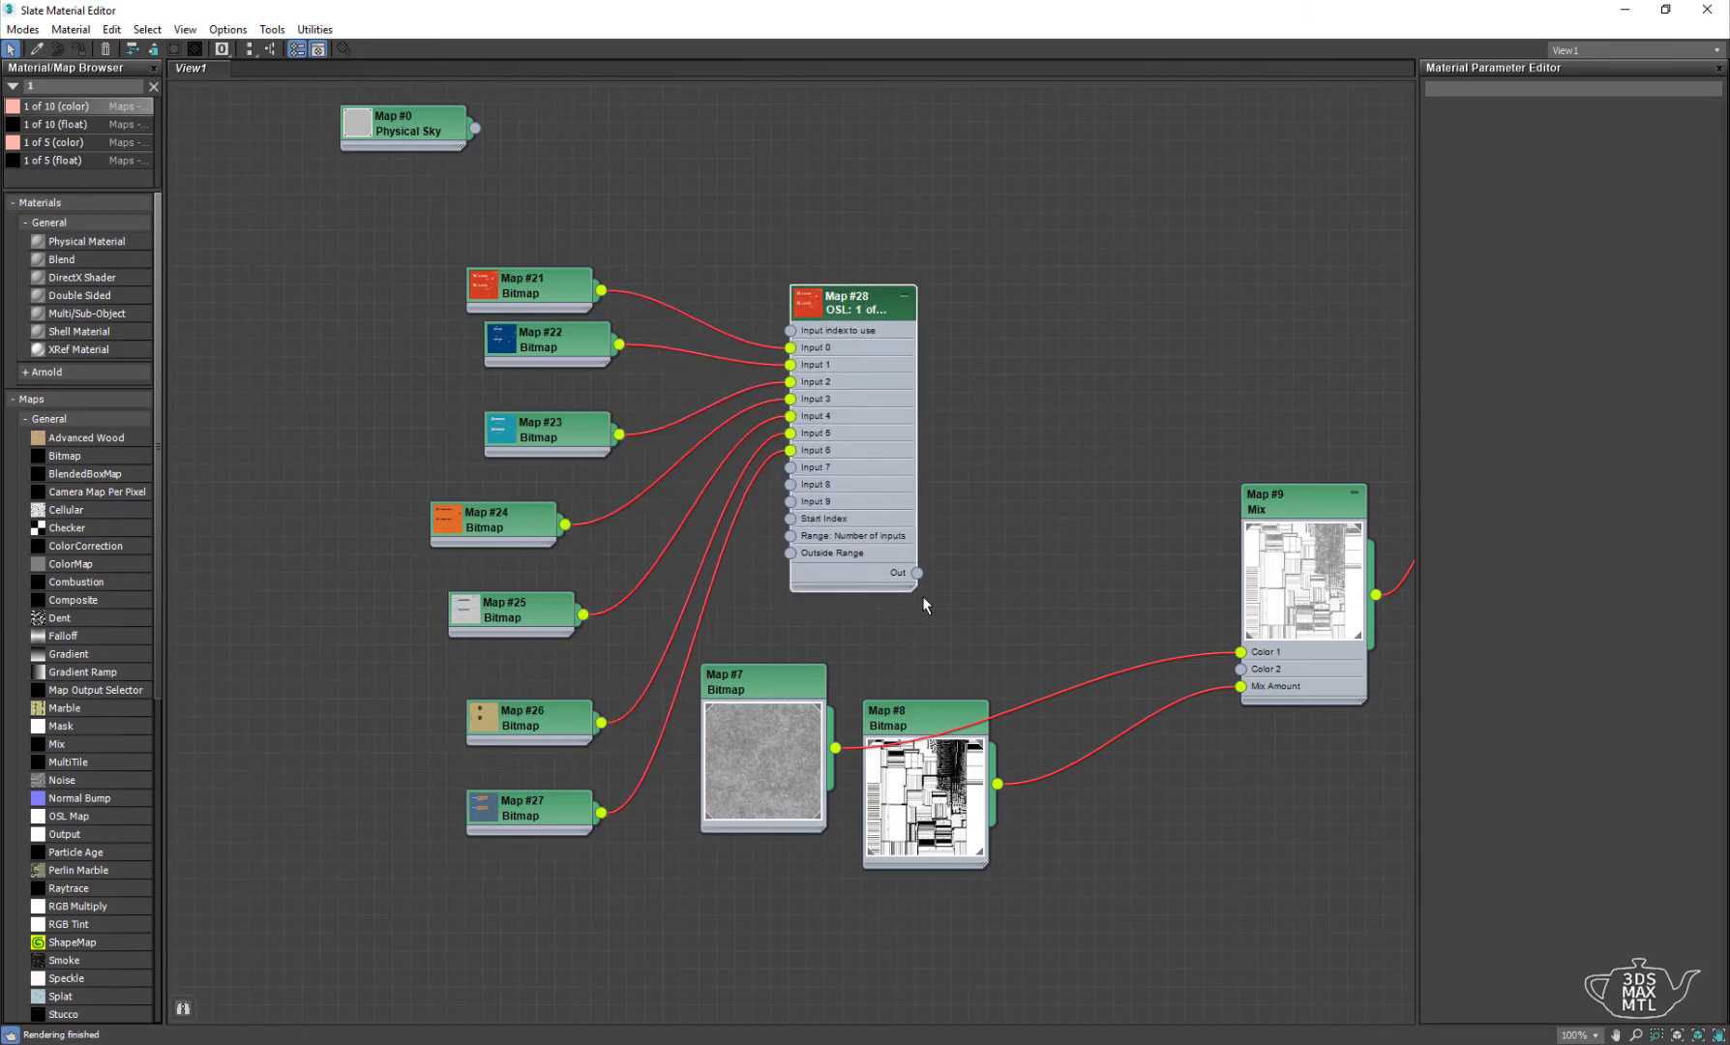
{"action": "left_click_drag", "start_coordinate": [917, 574], "coordinate": [1226, 700]}
{"action": "middle_click_drag", "start_coordinate": [1151, 365], "coordinate": [1012, 378]}
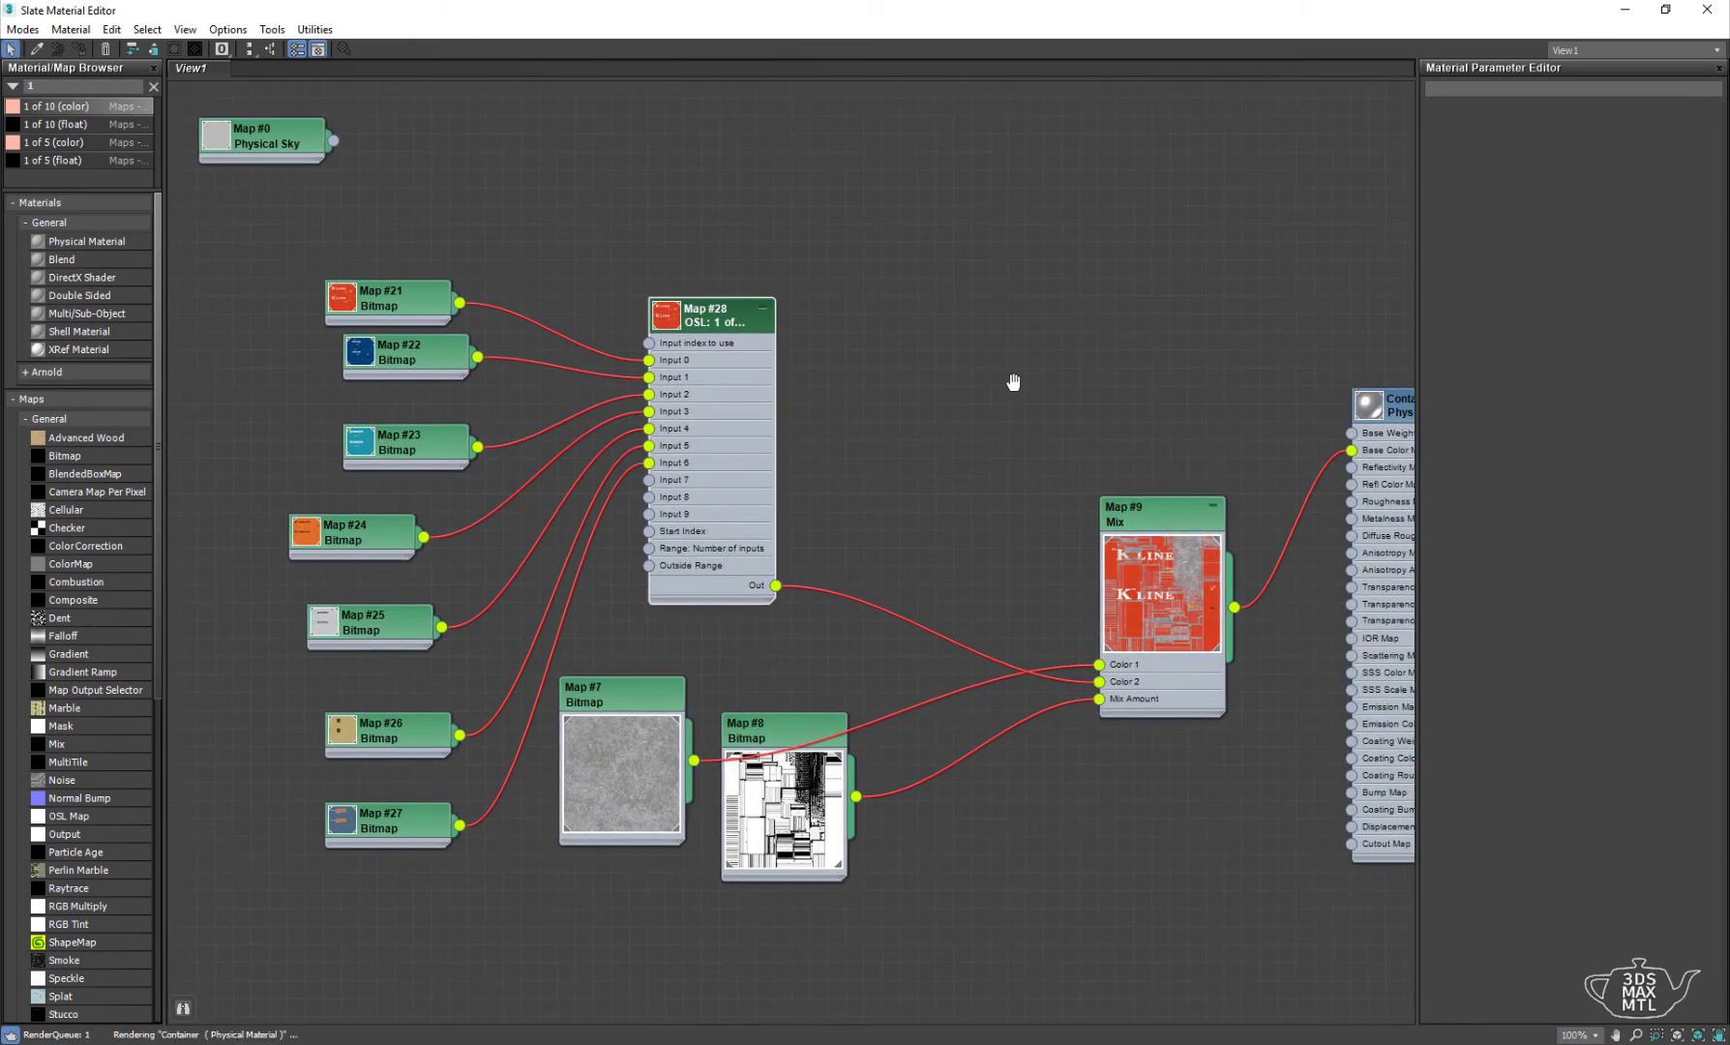
{"action": "left_click", "coordinate": [1665, 9]}
{"action": "left_click_drag", "start_coordinate": [1110, 147], "coordinate": [654, 147]}
- Wire a Node Handle map's Index into Map #28's Input index and start ActiveShade
{"action": "scroll", "coordinate": [483, 276], "scroll_direction": "down", "scroll_amount": 2}
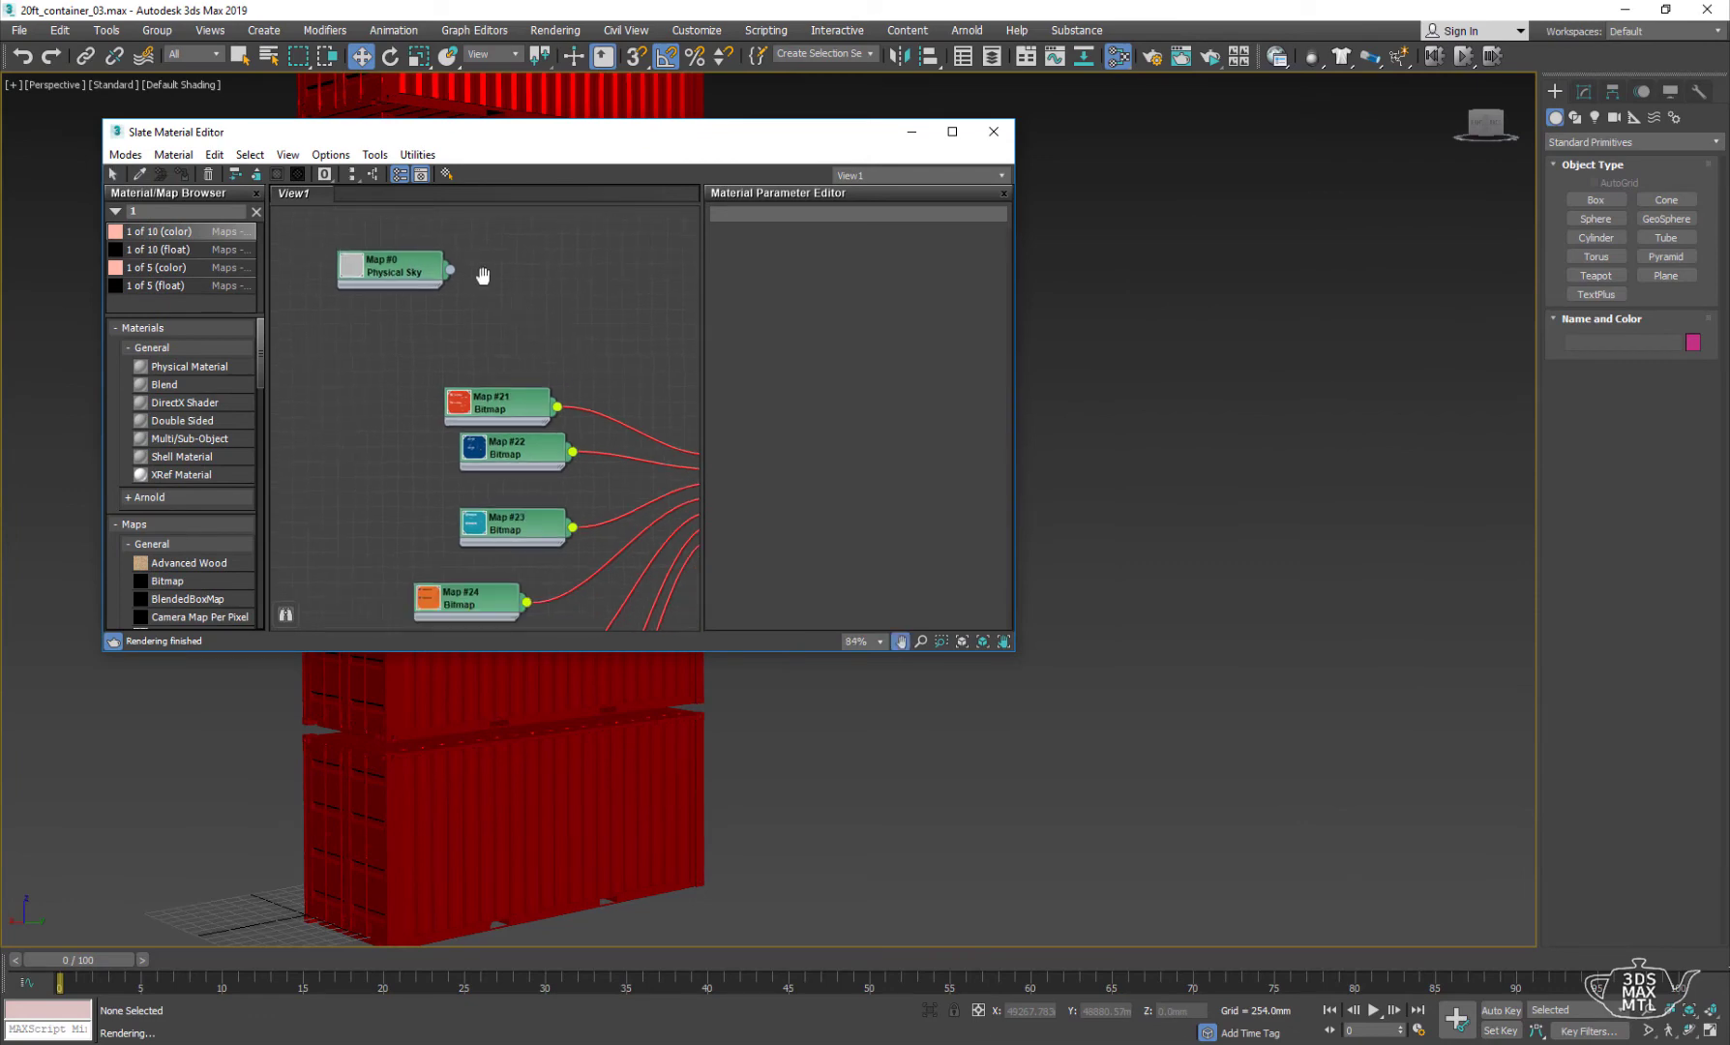
{"action": "middle_click_drag", "start_coordinate": [482, 275], "coordinate": [391, 250]}
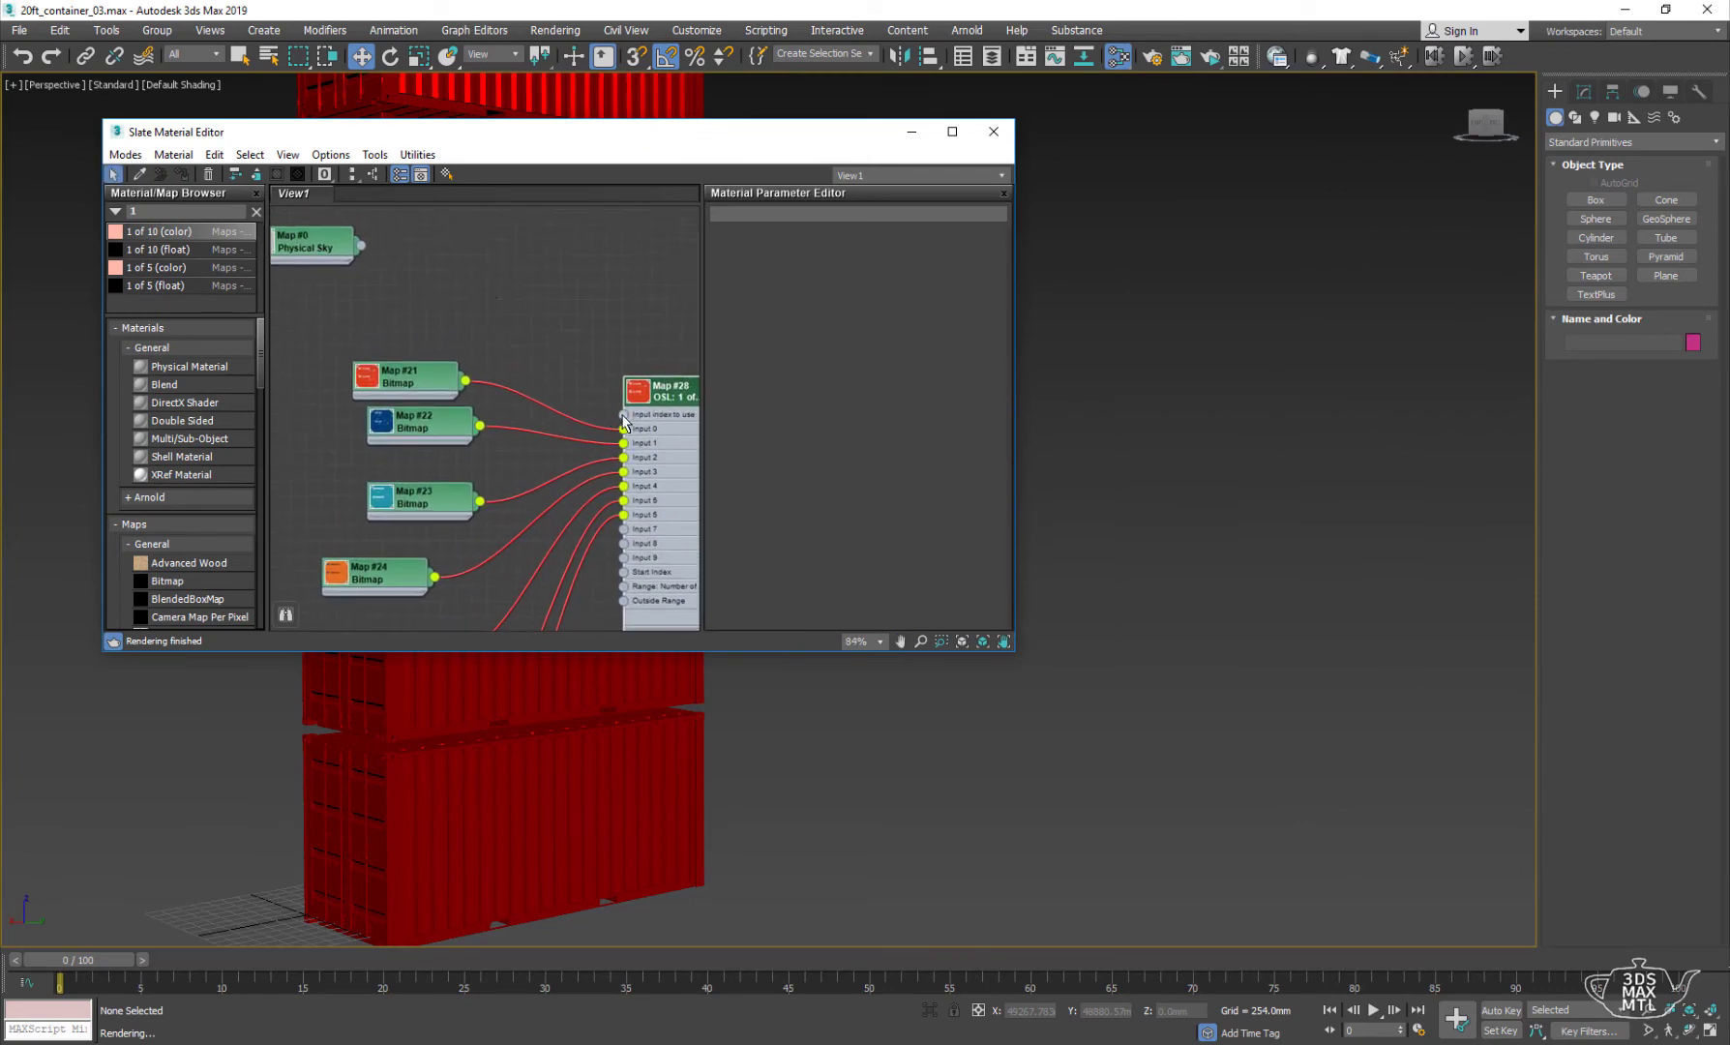
{"action": "type", "text": "node"}
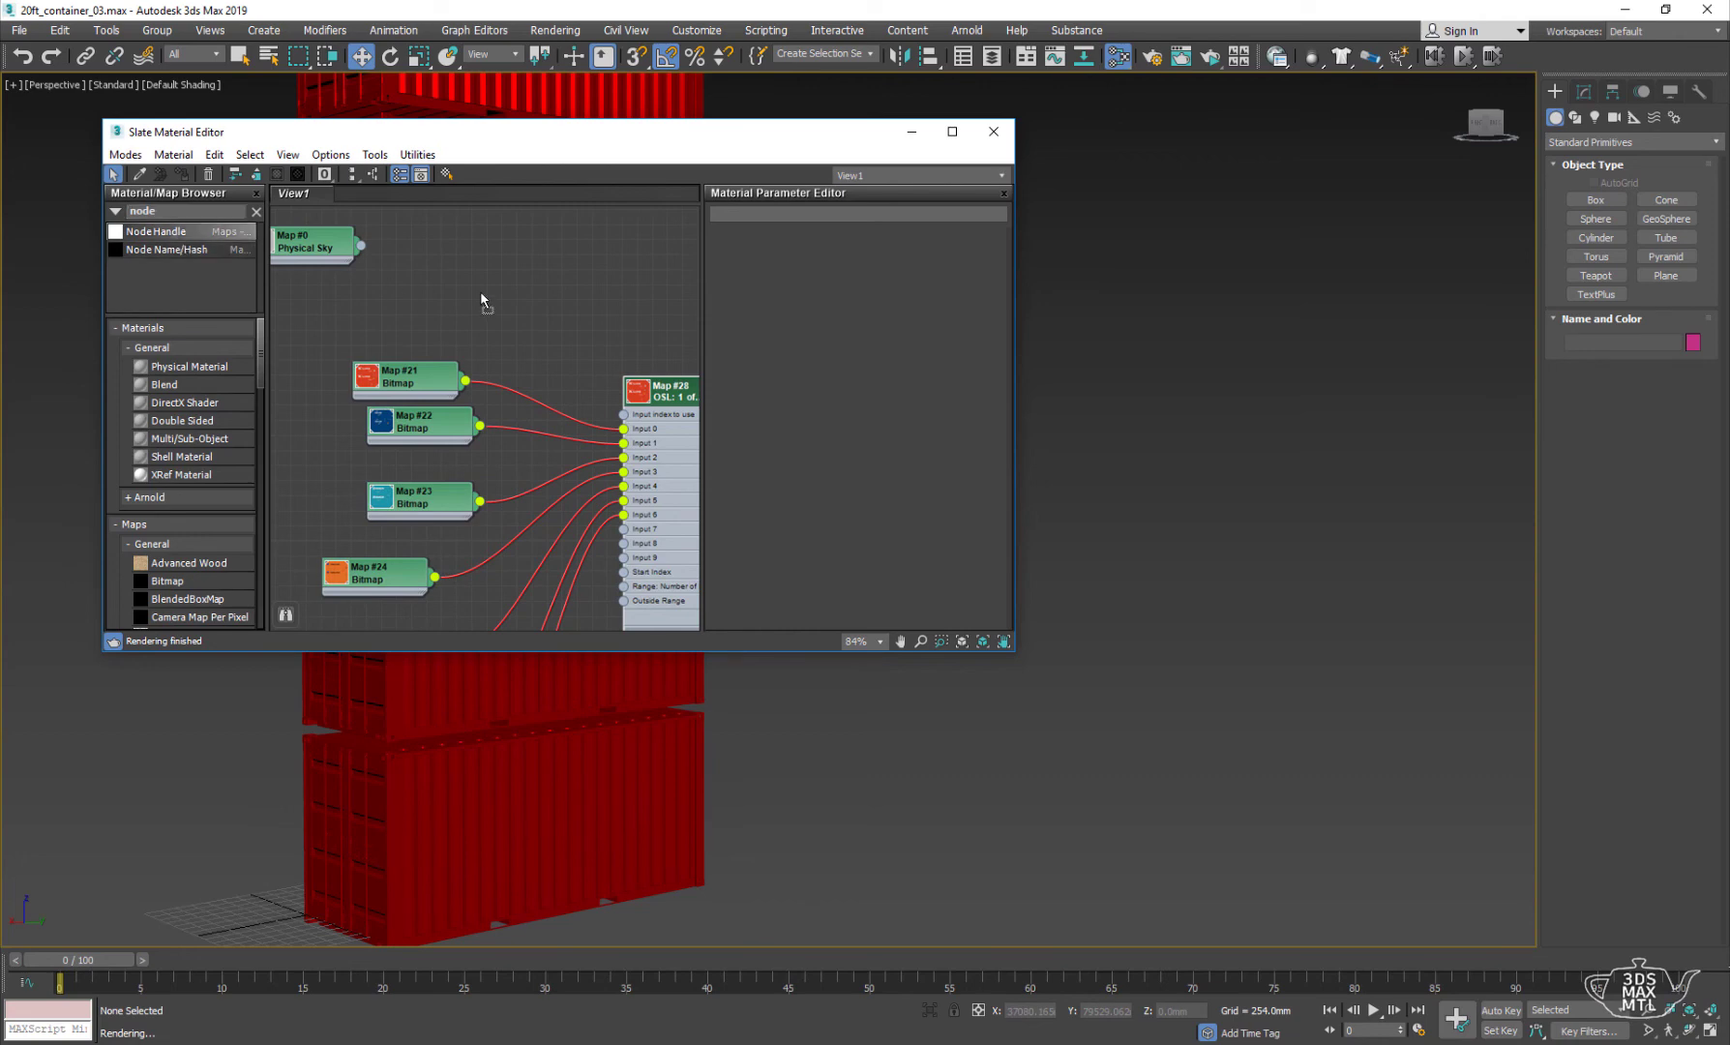
{"action": "mouse_move", "coordinate": [170, 231]}
{"action": "left_mouse_down"}
{"action": "mouse_move", "coordinate": [480, 290]}
{"action": "mouse_move", "coordinate": [462, 232]}
{"action": "left_mouse_up"}
{"action": "left_click", "coordinate": [399, 174]}
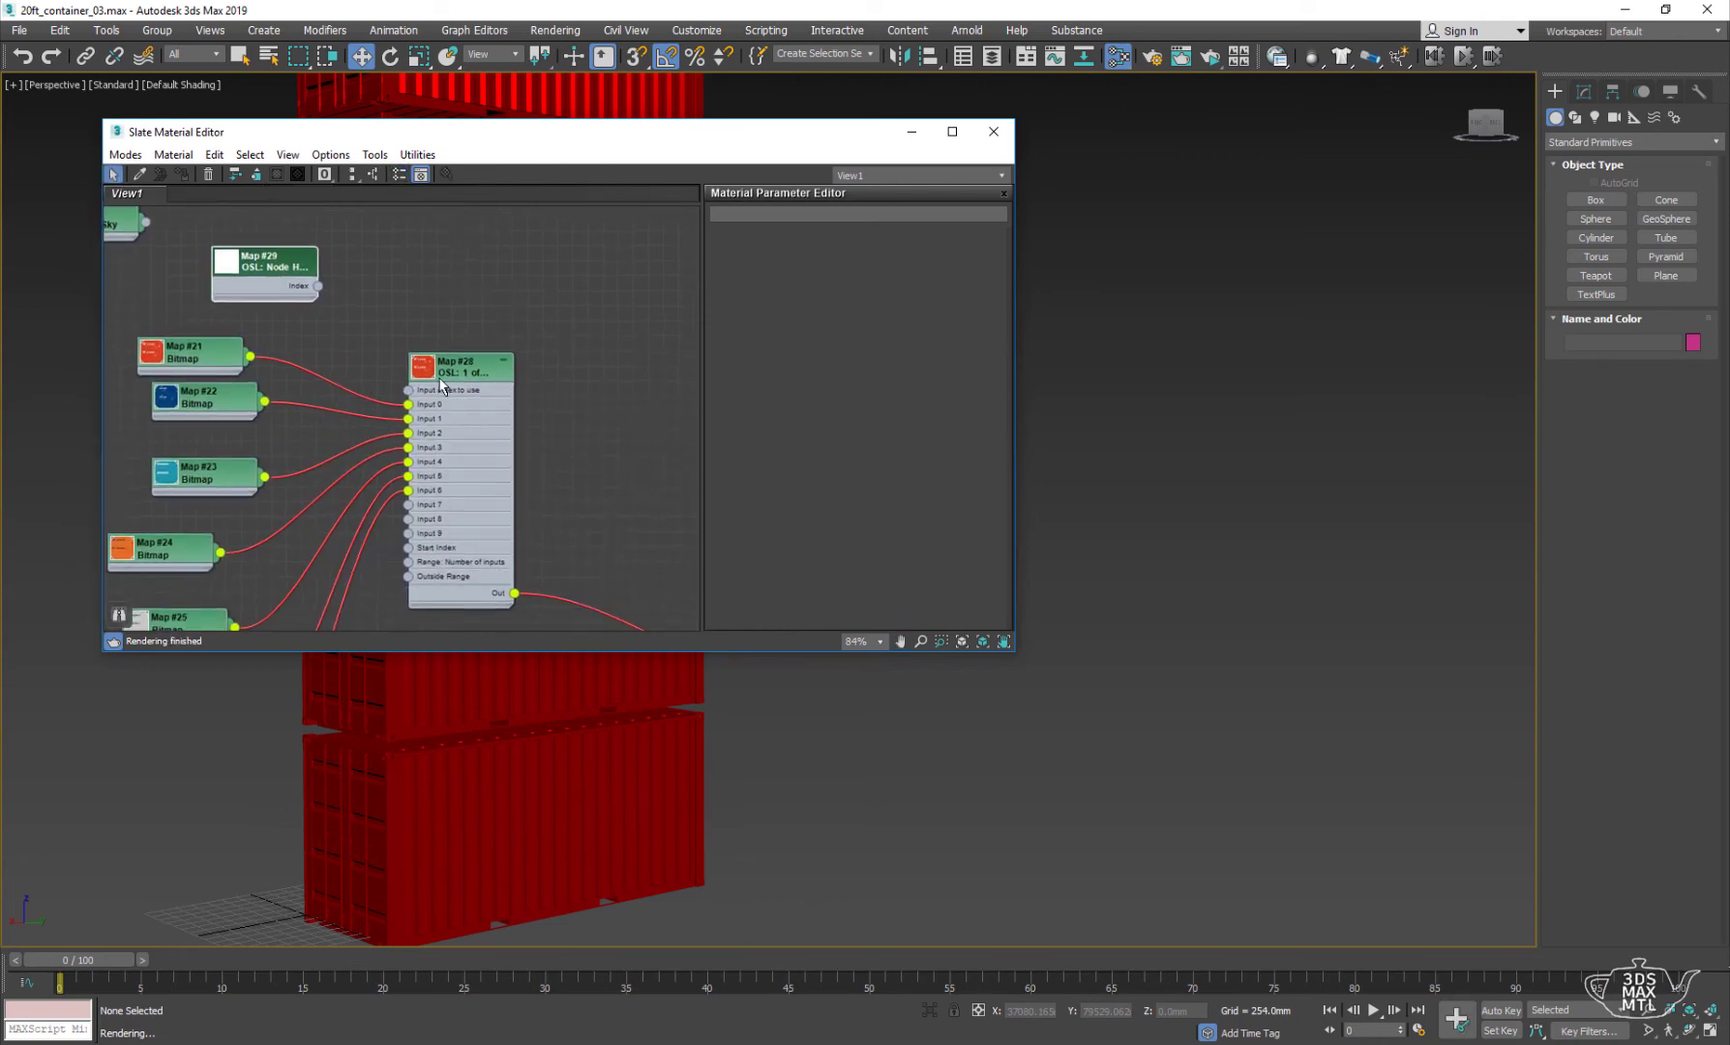
{"action": "left_click_drag", "start_coordinate": [450, 368], "coordinate": [452, 354]}
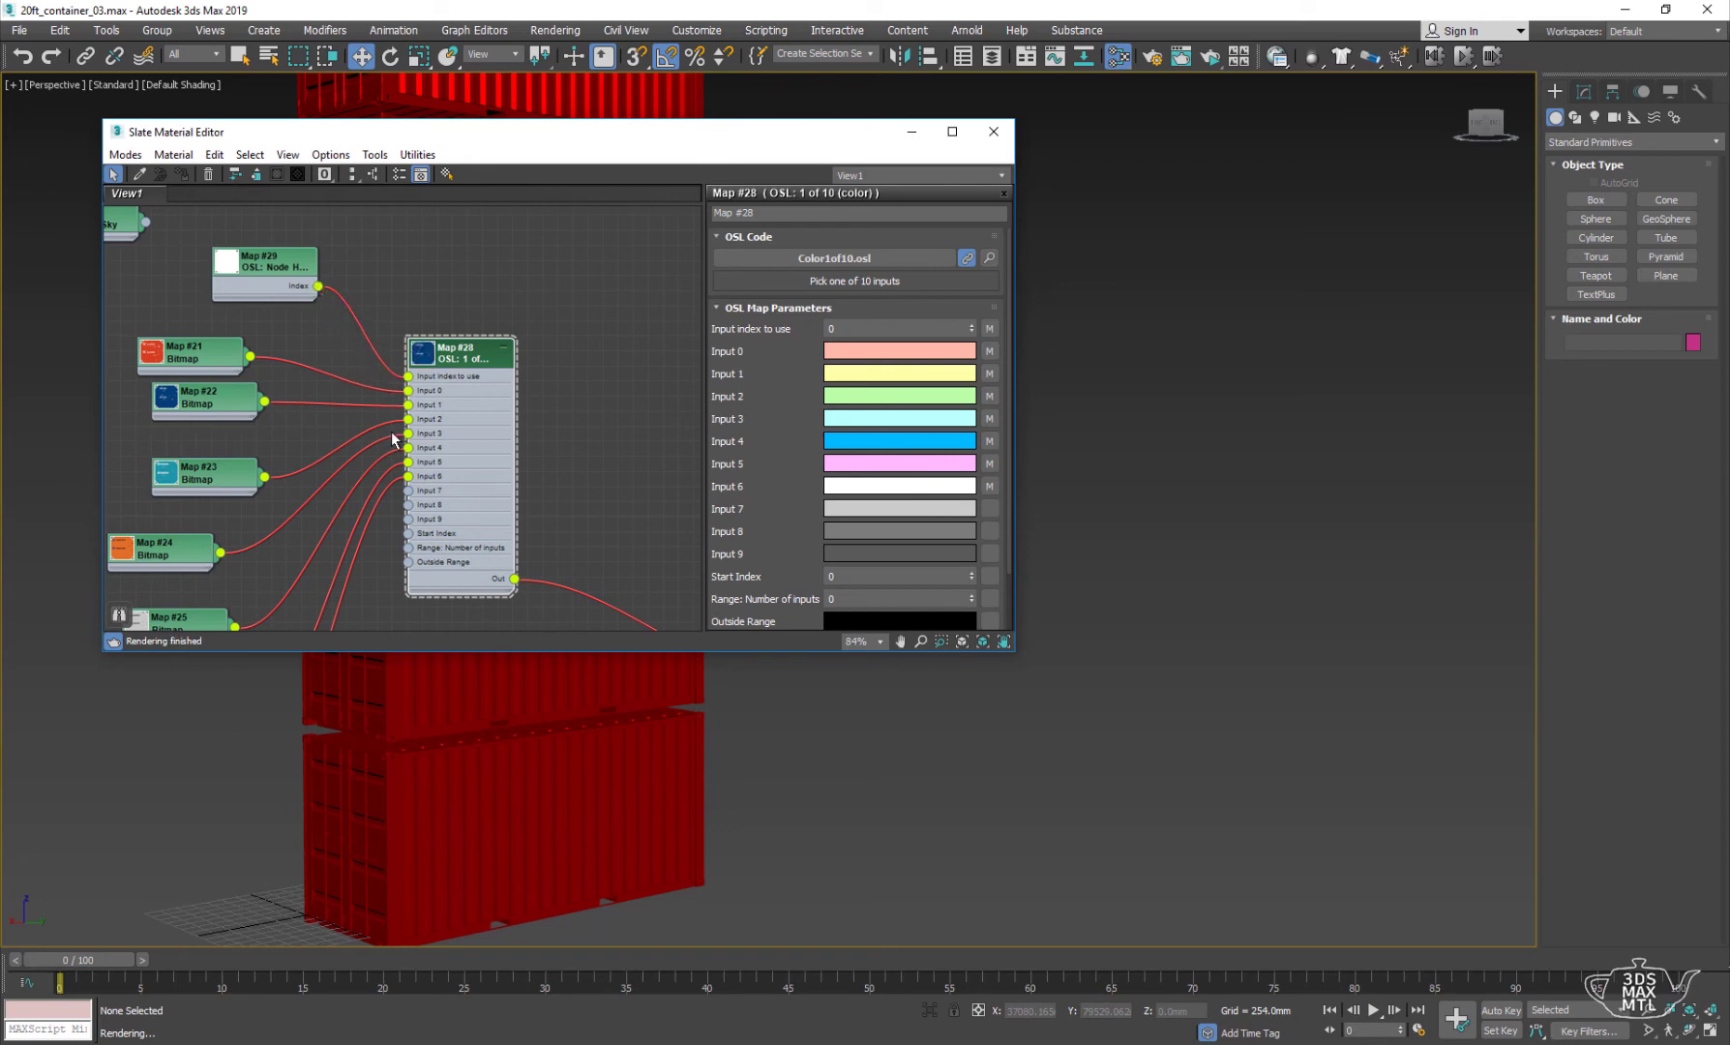
{"action": "middle_click_drag", "start_coordinate": [518, 316], "coordinate": [435, 273]}
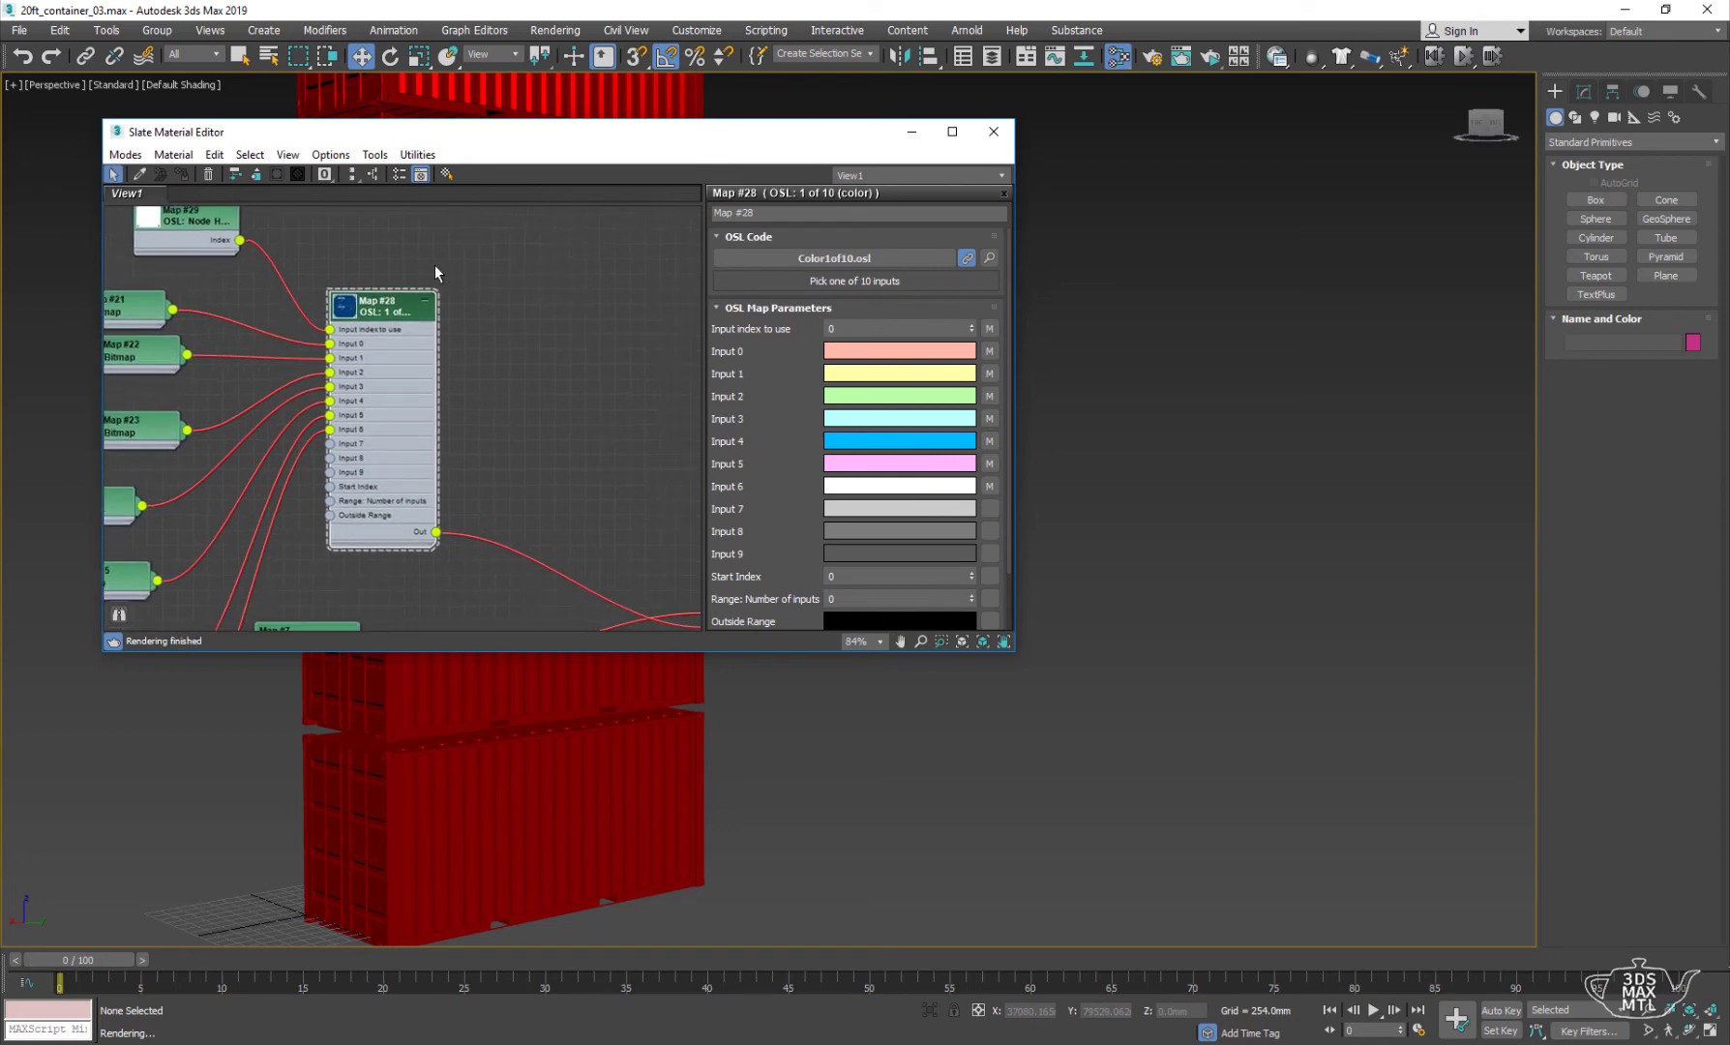
{"action": "left_click", "coordinate": [1204, 58]}
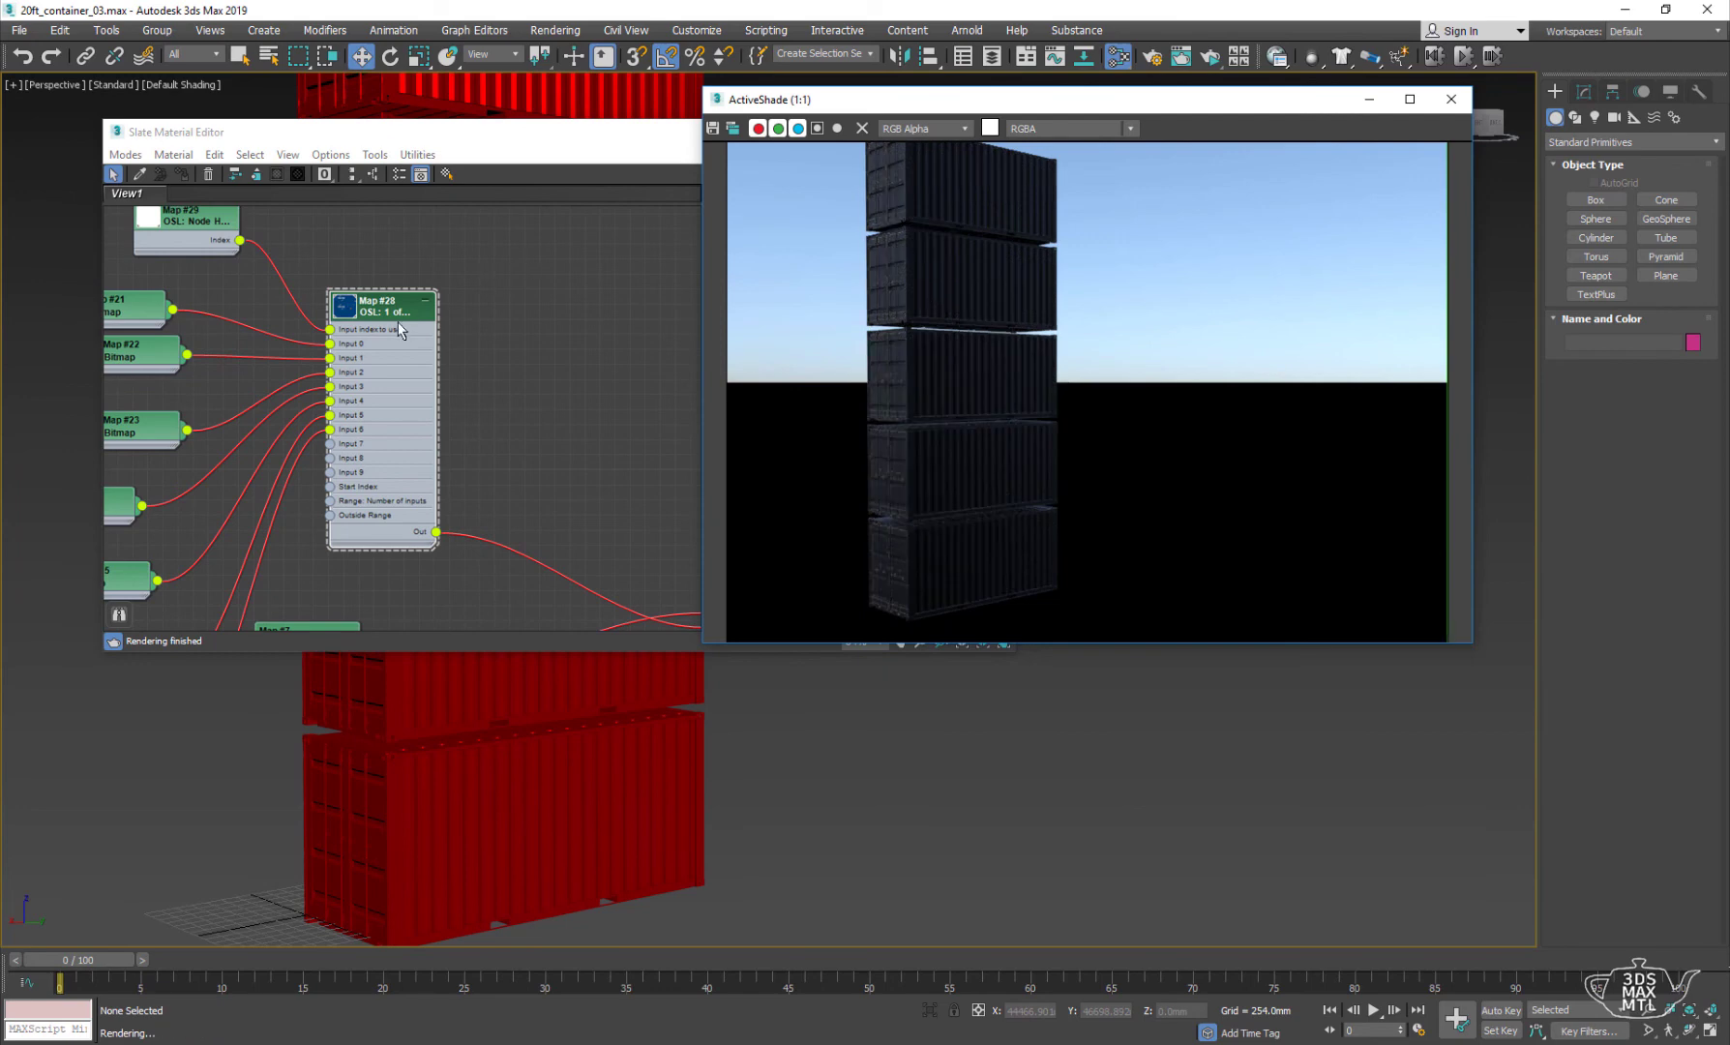
- Set the selector's Range: Number of inputs to 7 and check the varied liveries
{"action": "left_click_drag", "start_coordinate": [400, 330], "coordinate": [415, 299]}
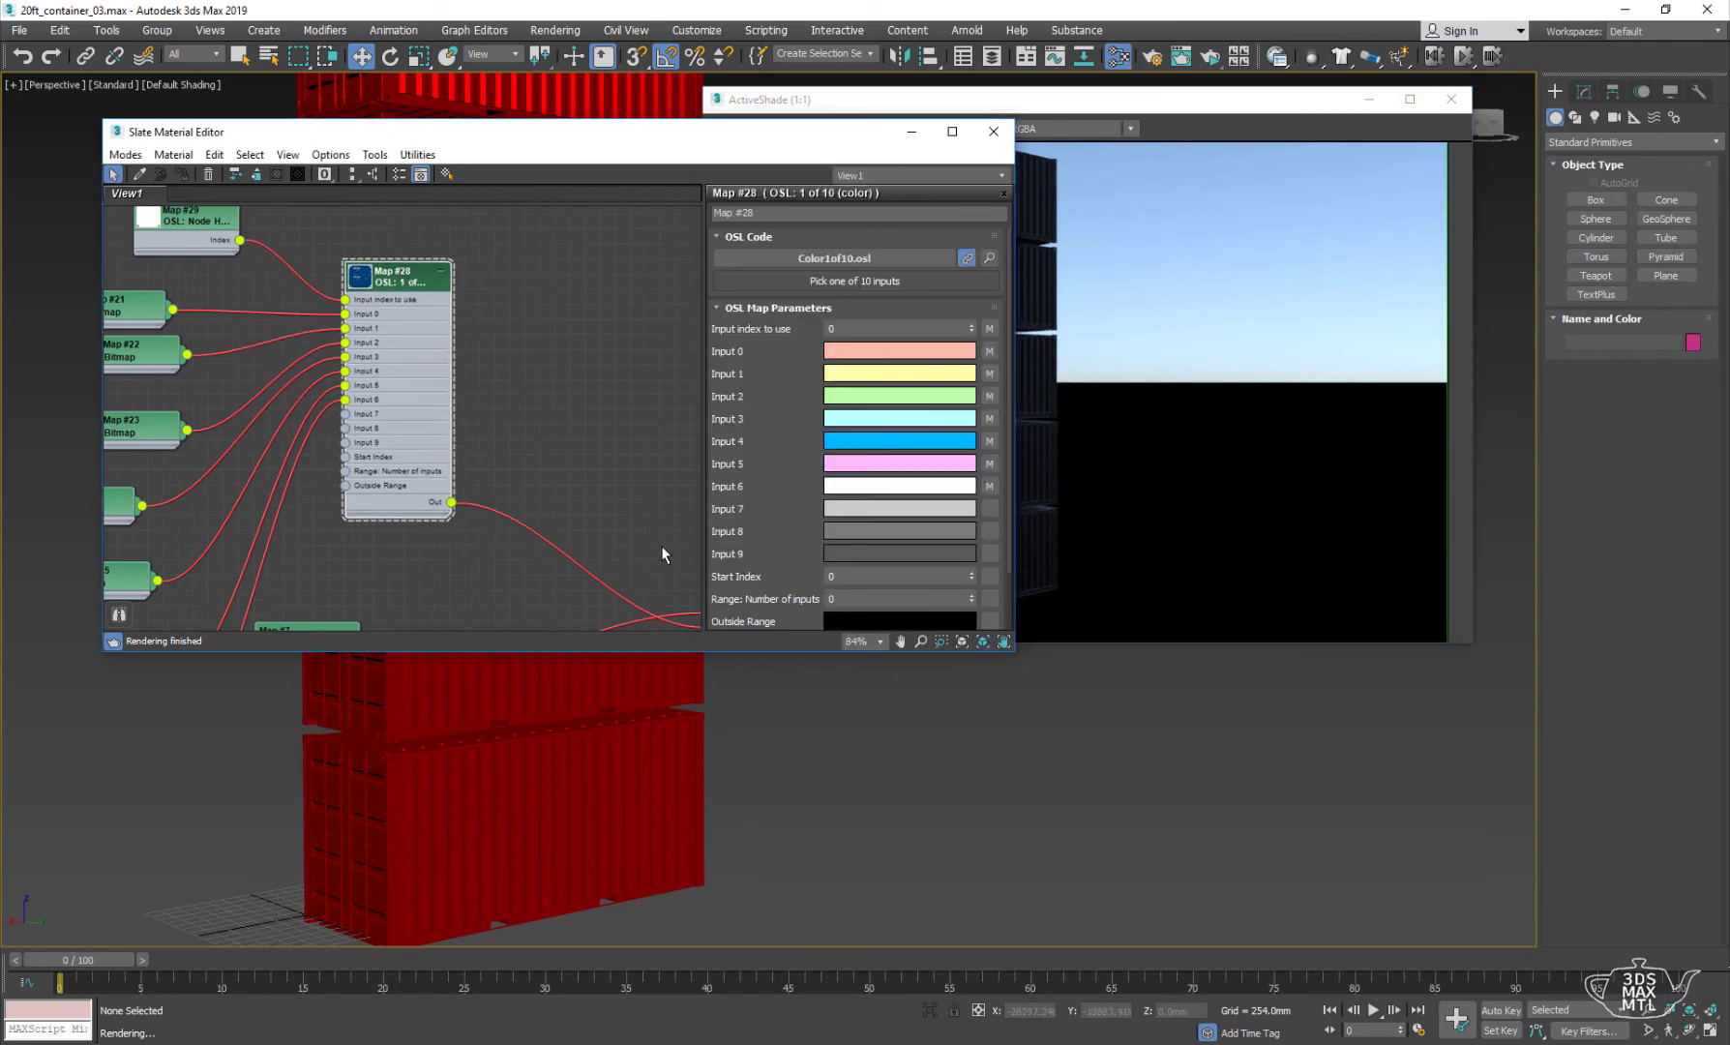
{"action": "left_click_drag", "start_coordinate": [790, 139], "coordinate": [557, 229]}
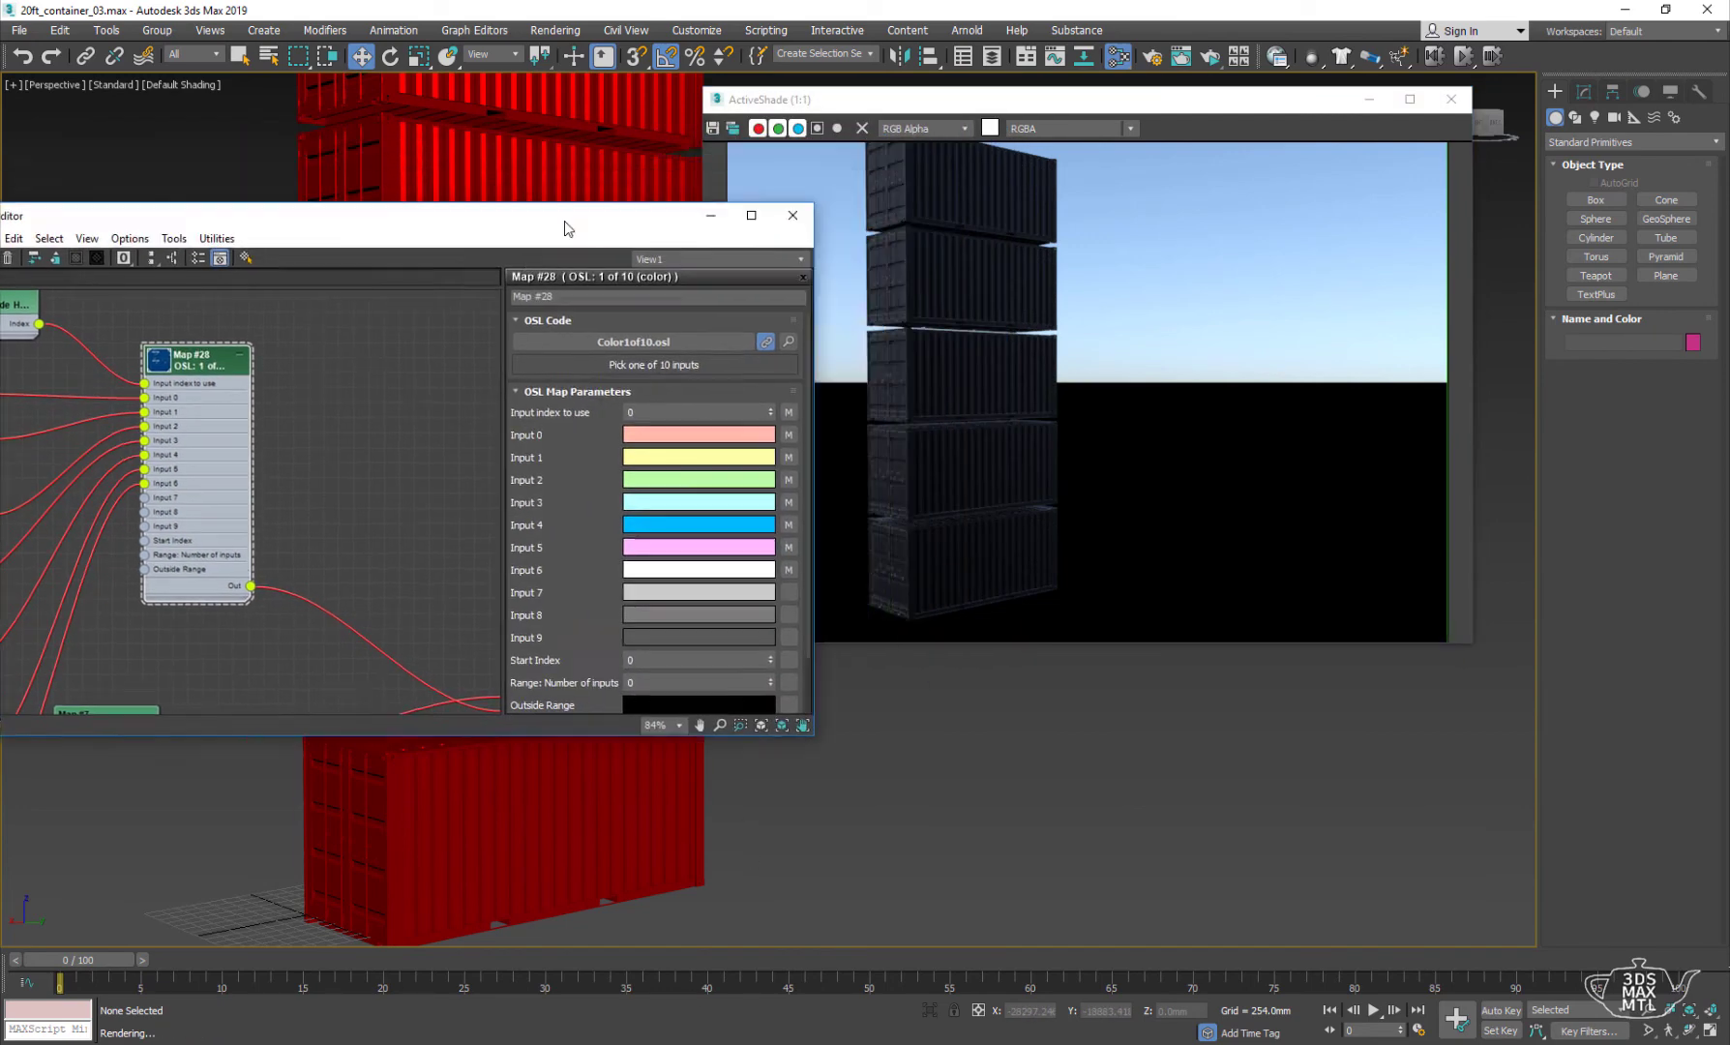
{"action": "type", "text": "7"}
{"action": "key", "text": "Return"}
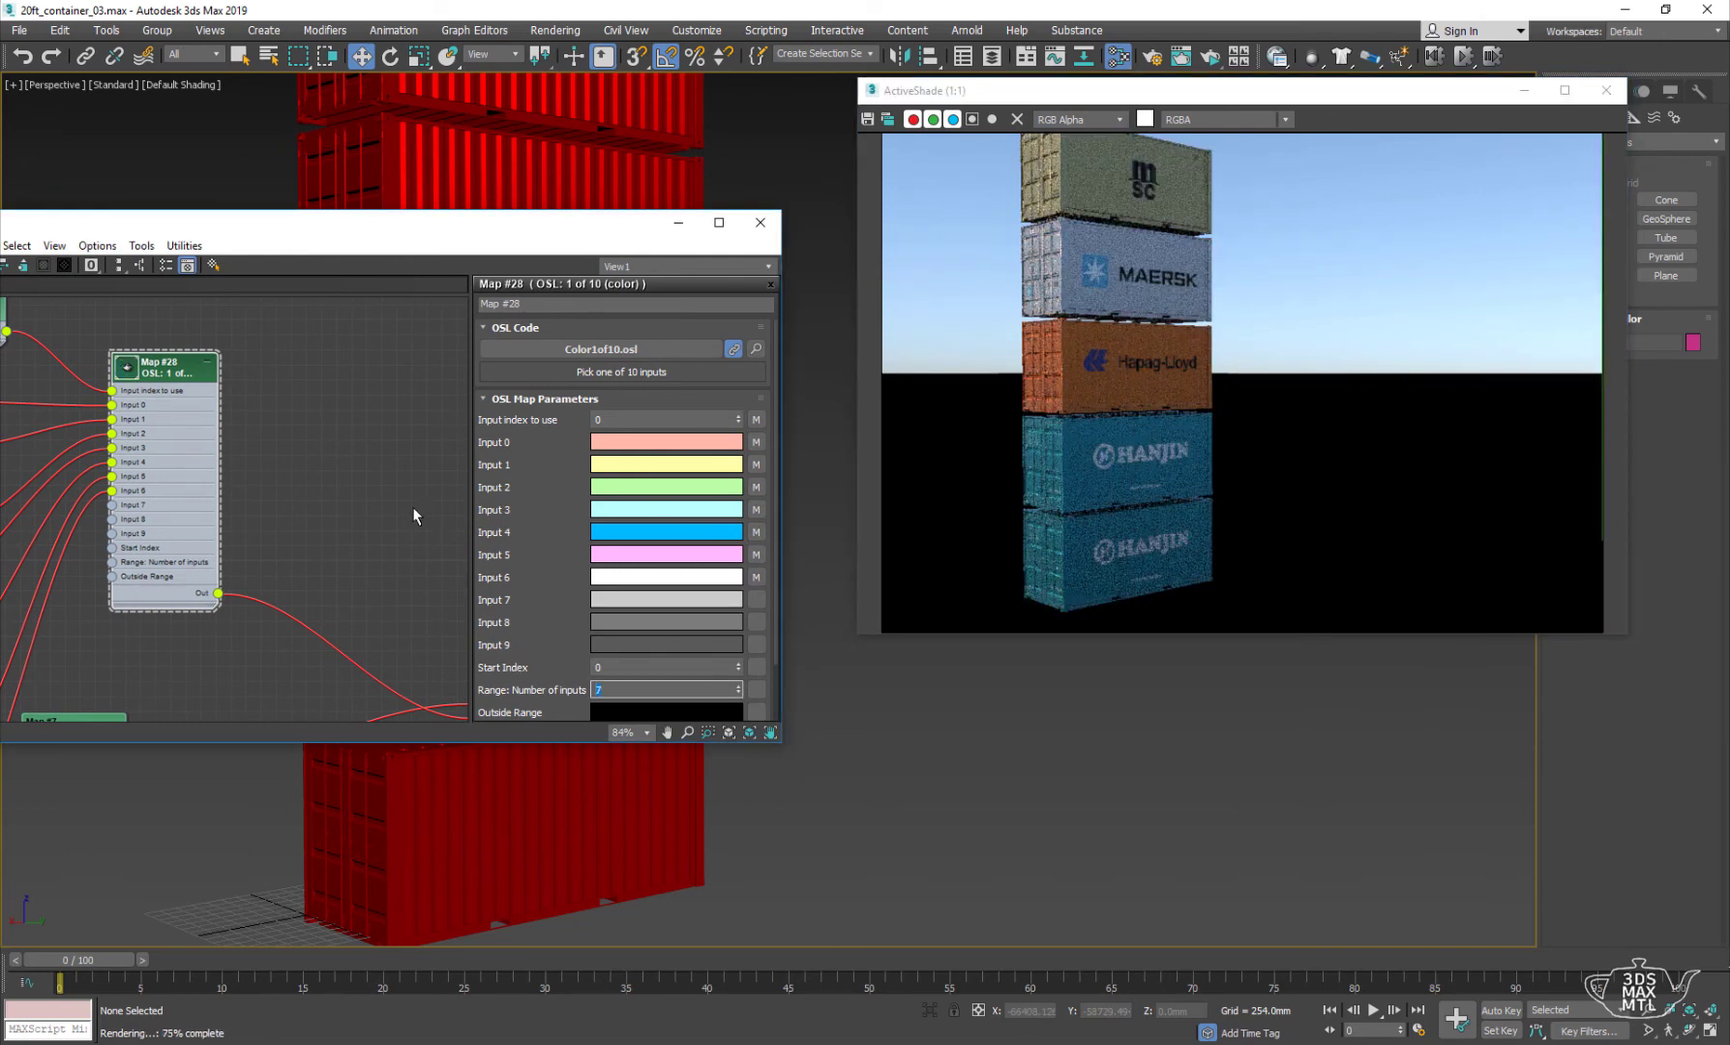
{"action": "middle_click_drag", "start_coordinate": [111, 455], "coordinate": [242, 435]}
{"action": "scroll", "coordinate": [242, 436], "scroll_direction": "down", "scroll_amount": 3}
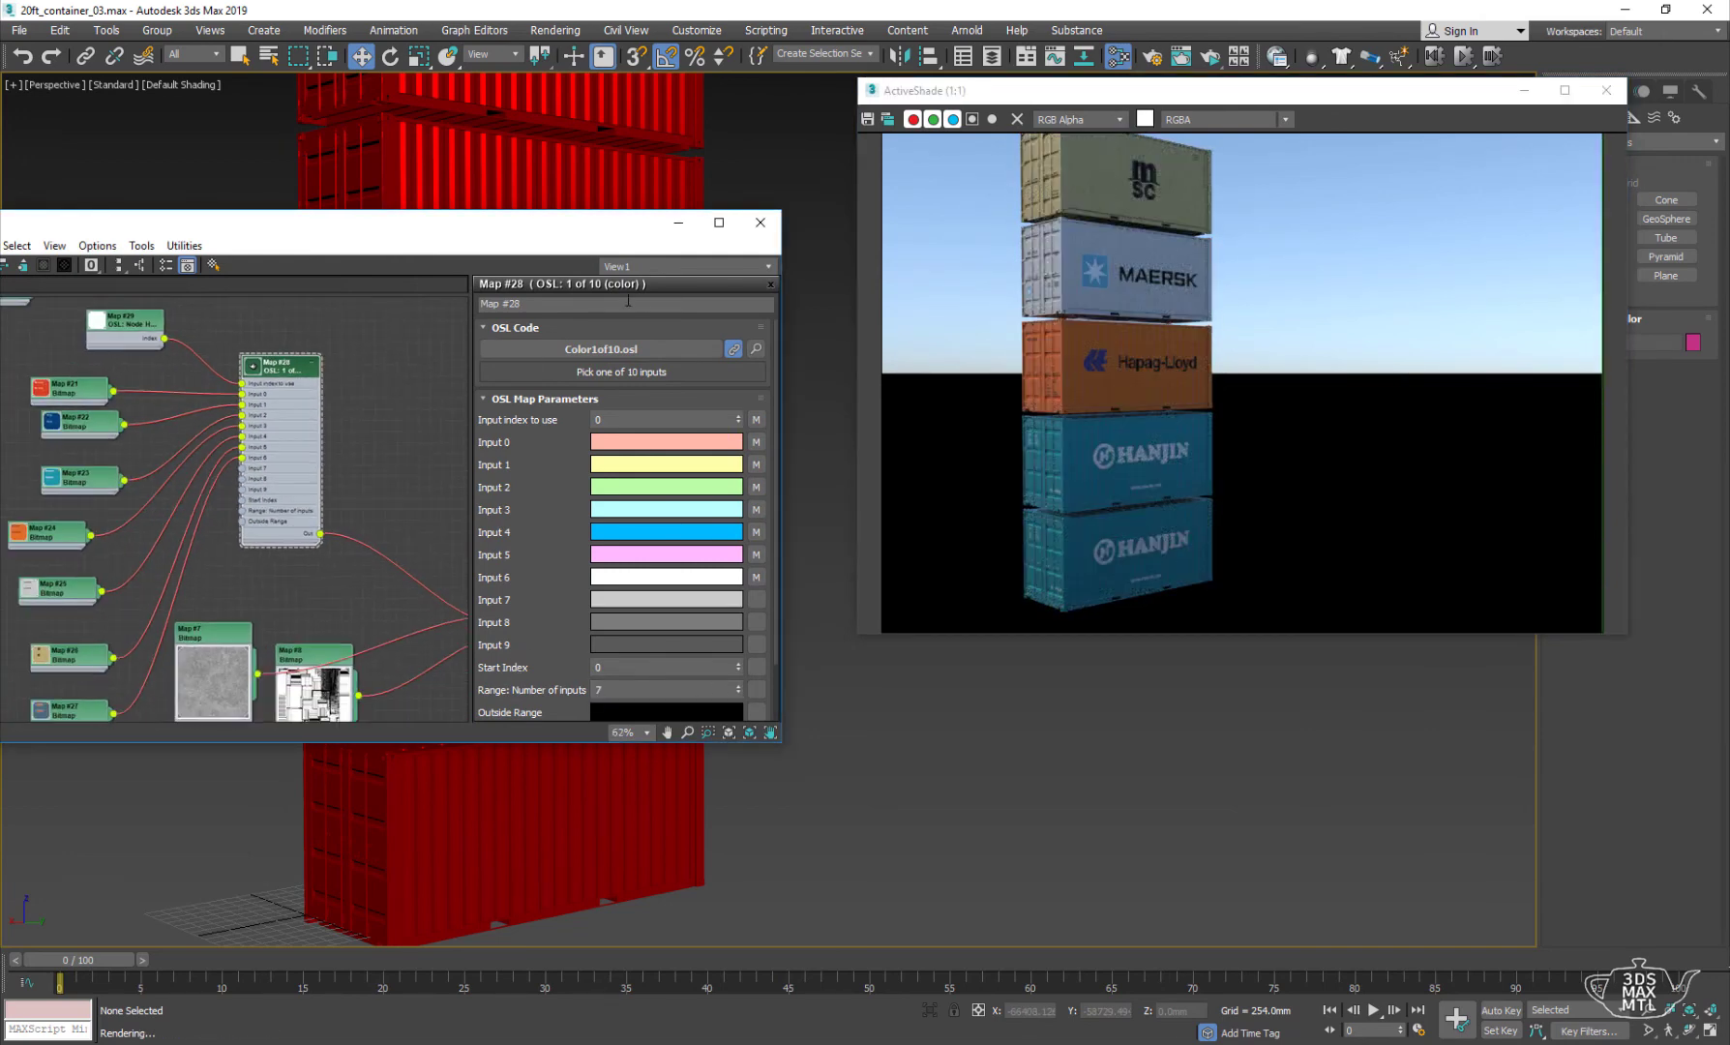
- Instance the five-container stack once along X to the right
{"action": "left_click", "coordinate": [678, 226]}
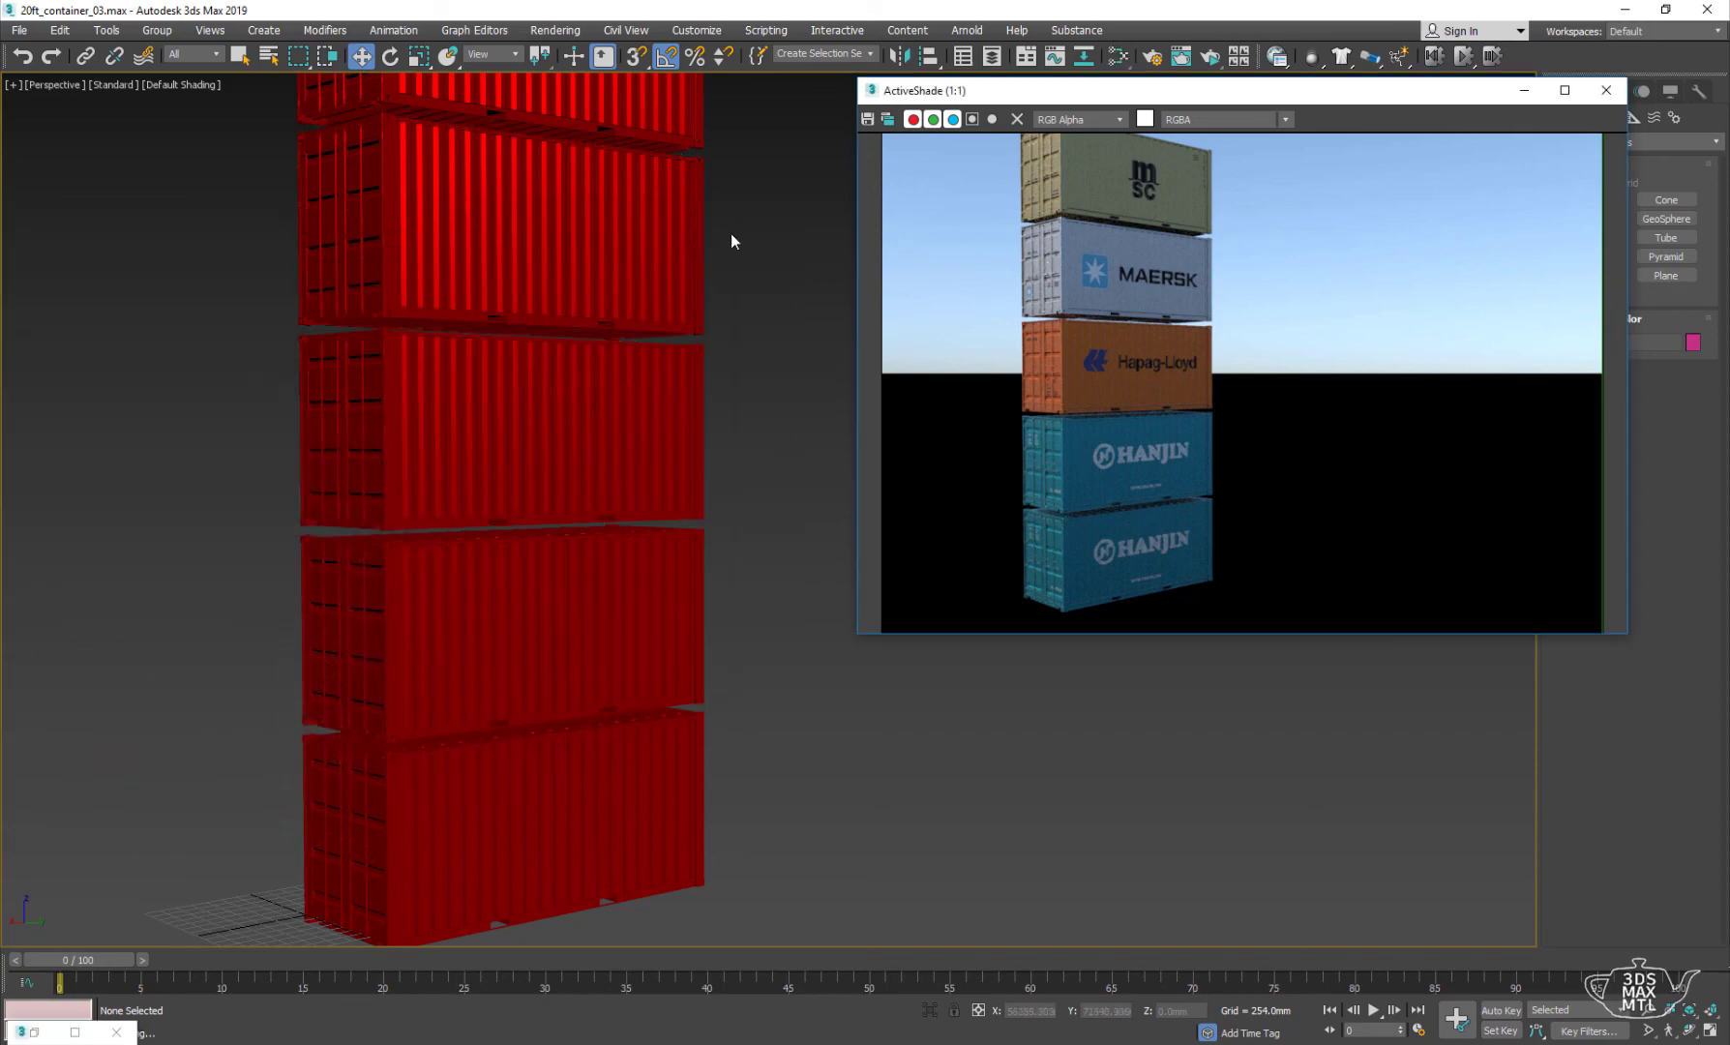
{"action": "scroll", "coordinate": [522, 484], "scroll_direction": "down", "scroll_amount": 5}
{"action": "left_click_drag", "start_coordinate": [355, 170], "coordinate": [499, 601]}
{"action": "scroll", "coordinate": [571, 405], "scroll_direction": "up", "scroll_amount": 4}
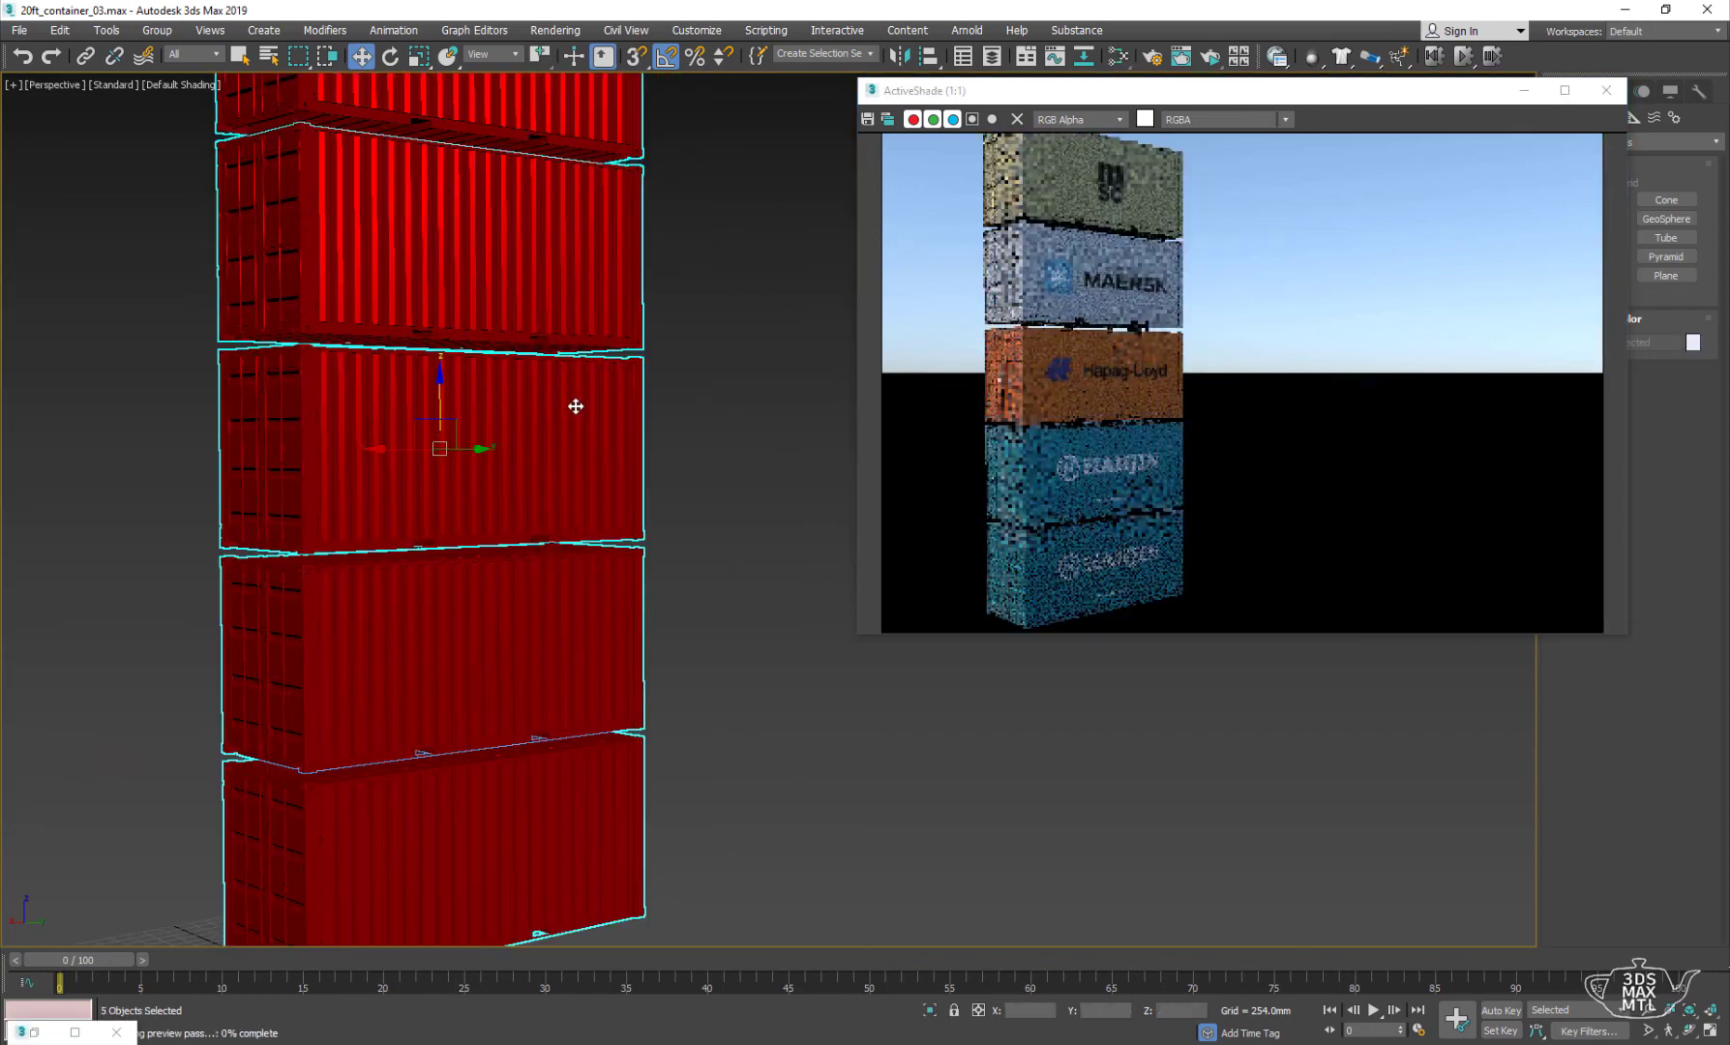
{"action": "scroll", "coordinate": [397, 491], "scroll_direction": "down", "scroll_amount": 2}
{"action": "mouse_move", "coordinate": [339, 463]}
{"action": "left_mouse_down", "text": "shift"}
{"action": "mouse_move", "coordinate": [618, 457]}
{"action": "mouse_move", "coordinate": [593, 457]}
{"action": "left_mouse_up", "text": "shift"}
{"action": "left_click", "coordinate": [865, 607]}
{"action": "middle_click_drag", "start_coordinate": [639, 470], "coordinate": [474, 494]}
{"action": "scroll", "coordinate": [474, 494], "scroll_direction": "down", "scroll_amount": 3}
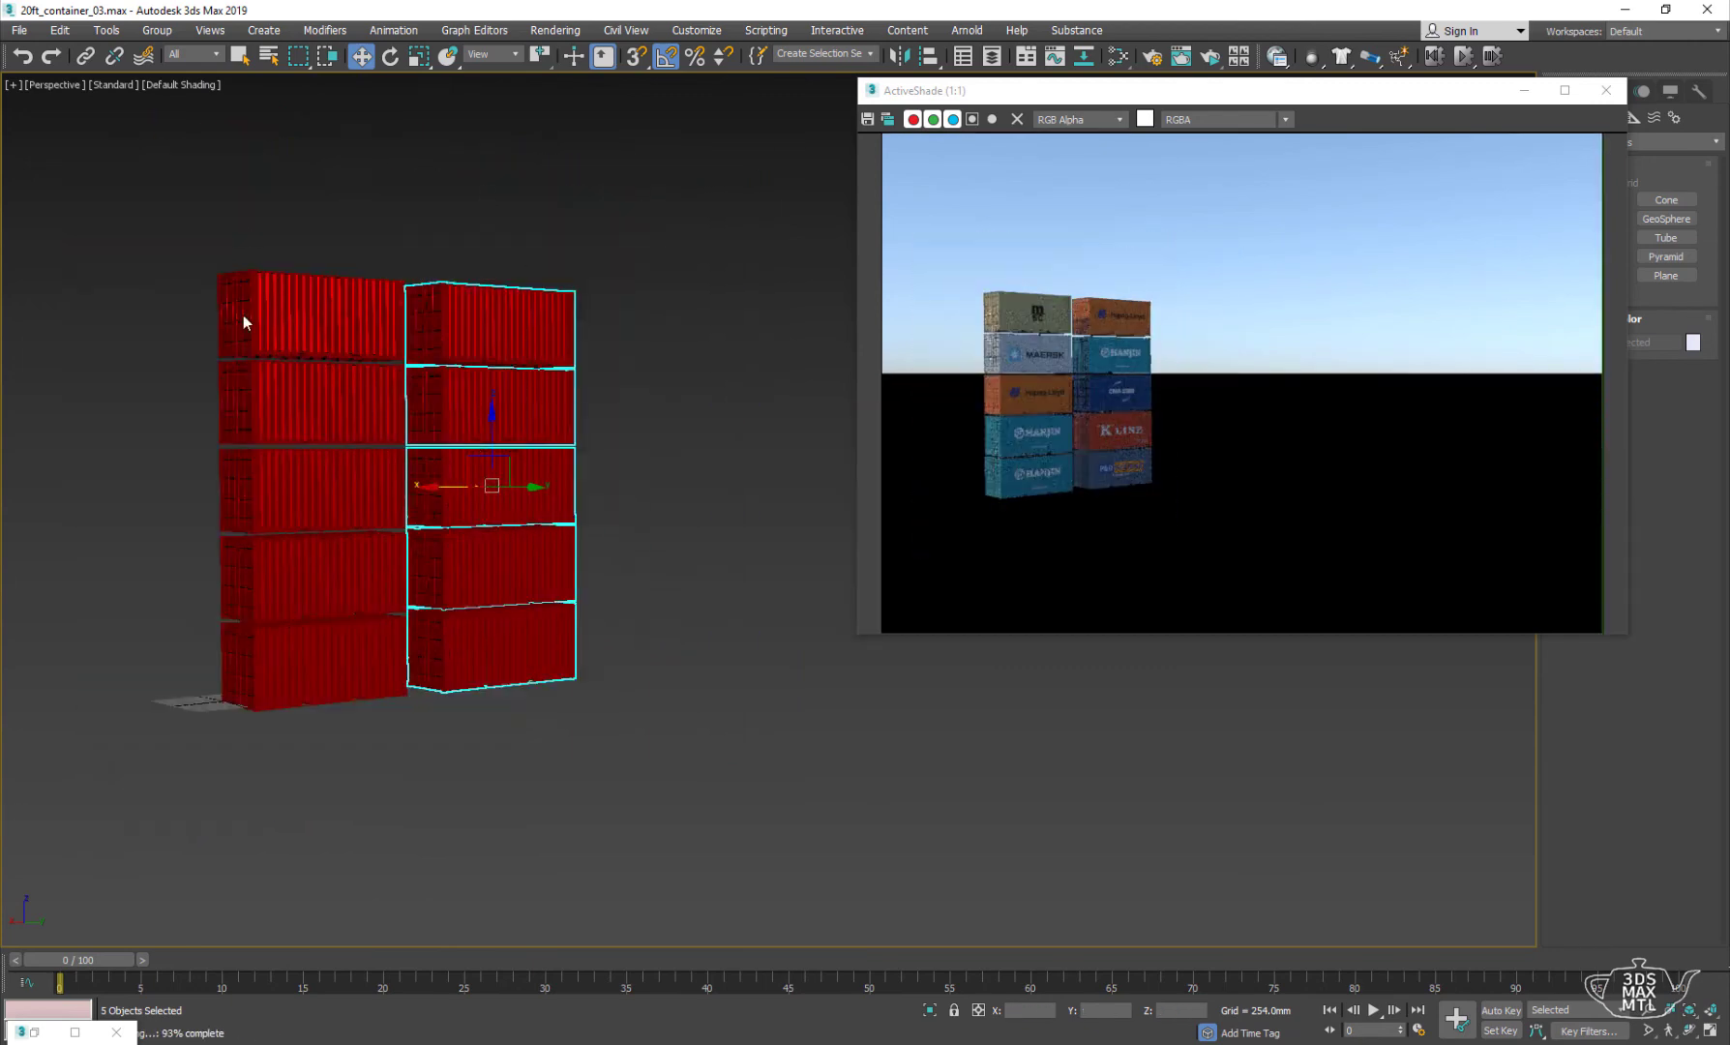
- Instance both stacks further right to make four five-high stacks
{"action": "left_click_drag", "start_coordinate": [240, 325], "coordinate": [425, 677]}
{"action": "mouse_move", "coordinate": [434, 495]}
{"action": "left_mouse_down", "text": "shift"}
{"action": "mouse_move", "coordinate": [691, 493]}
{"action": "mouse_move", "coordinate": [714, 512]}
{"action": "left_mouse_up", "text": "shift"}
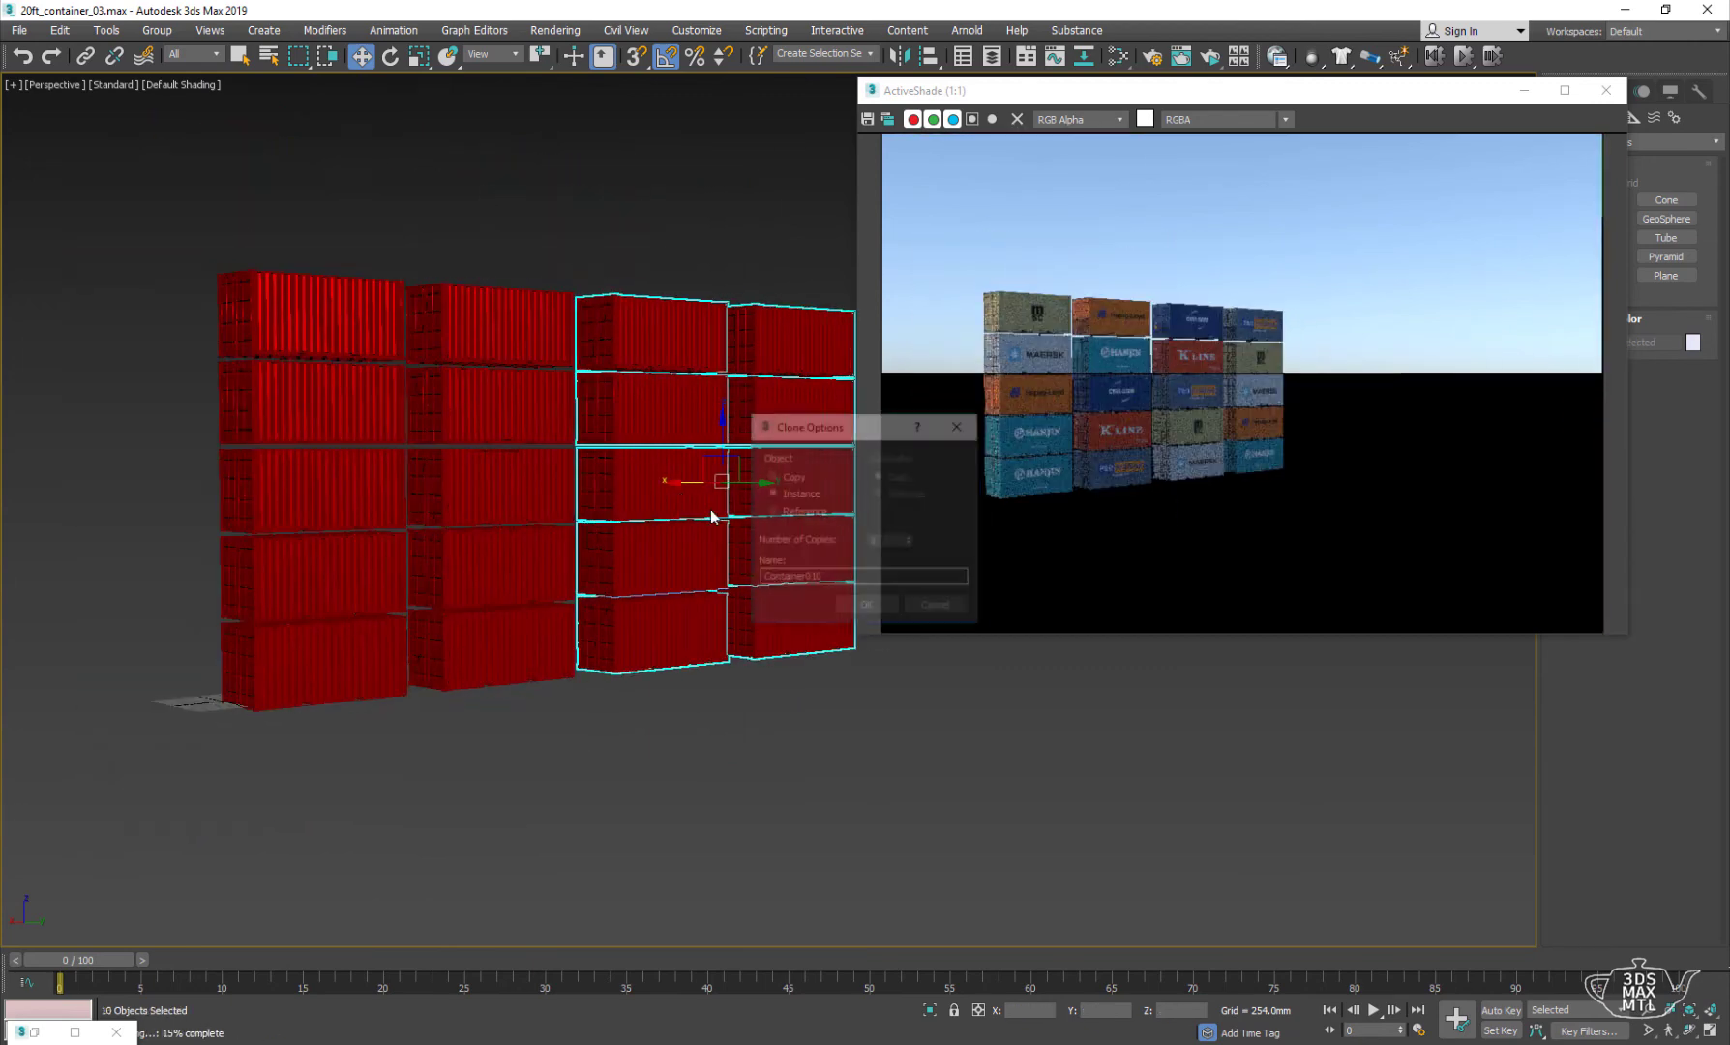
{"action": "left_click", "coordinate": [884, 617]}
{"action": "scroll", "coordinate": [730, 539], "scroll_direction": "up", "scroll_amount": 3}
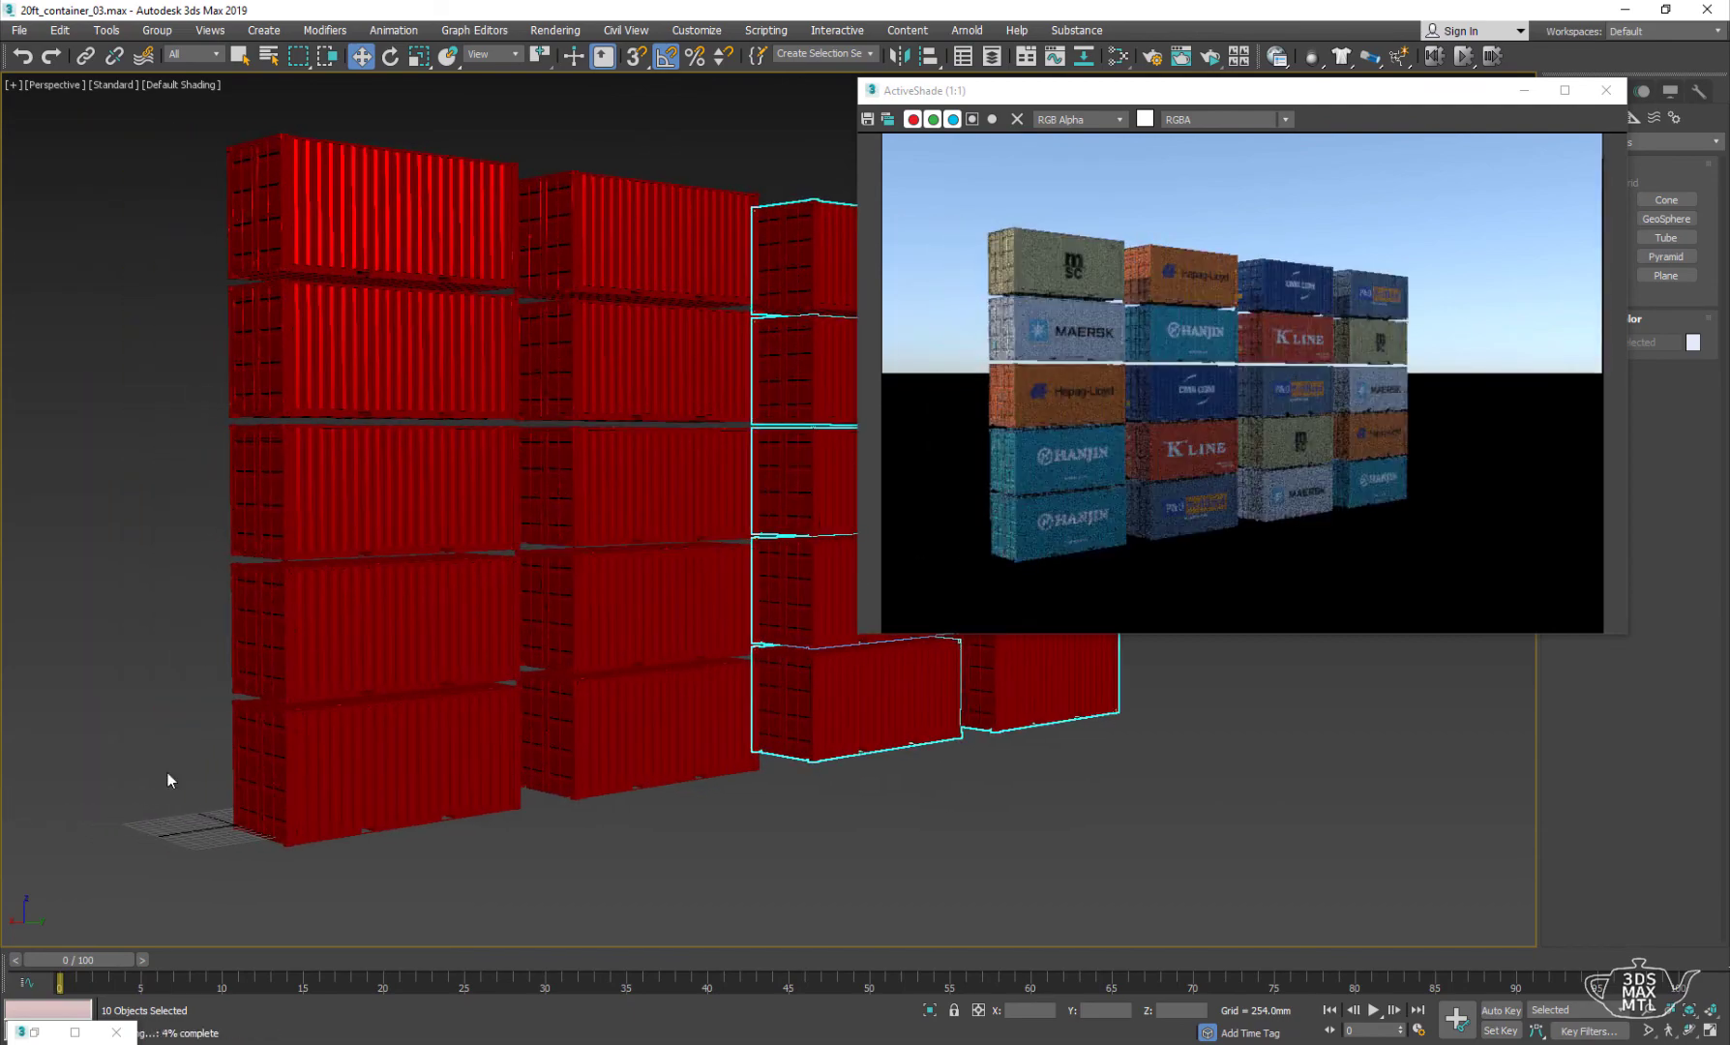
- Add extra single instanced containers beside and on top of the stacks
{"action": "mouse_move", "coordinate": [318, 824]}
{"action": "left_mouse_down"}
{"action": "mouse_move", "coordinate": [34, 842]}
{"action": "mouse_move", "coordinate": [89, 648]}
{"action": "left_mouse_up"}
{"action": "left_click", "coordinate": [856, 607]}
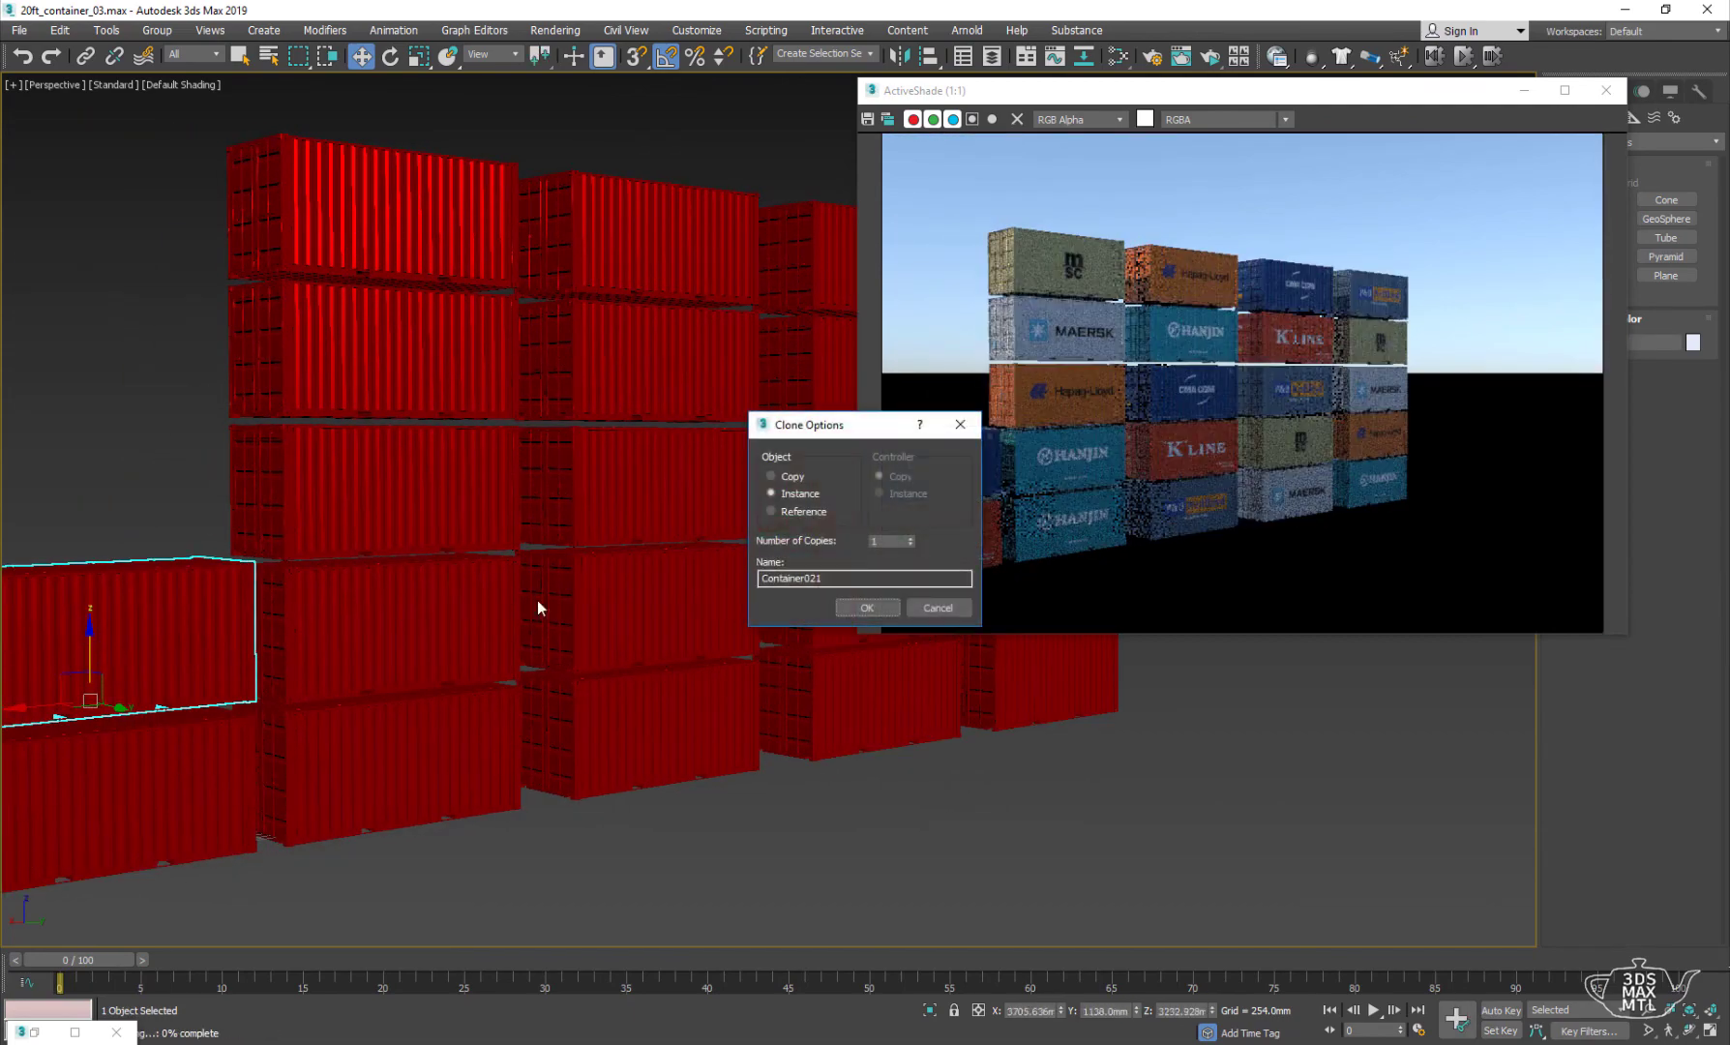
{"action": "left_click", "coordinate": [866, 608]}
{"action": "scroll", "coordinate": [1249, 452], "scroll_direction": "up", "scroll_amount": 3}
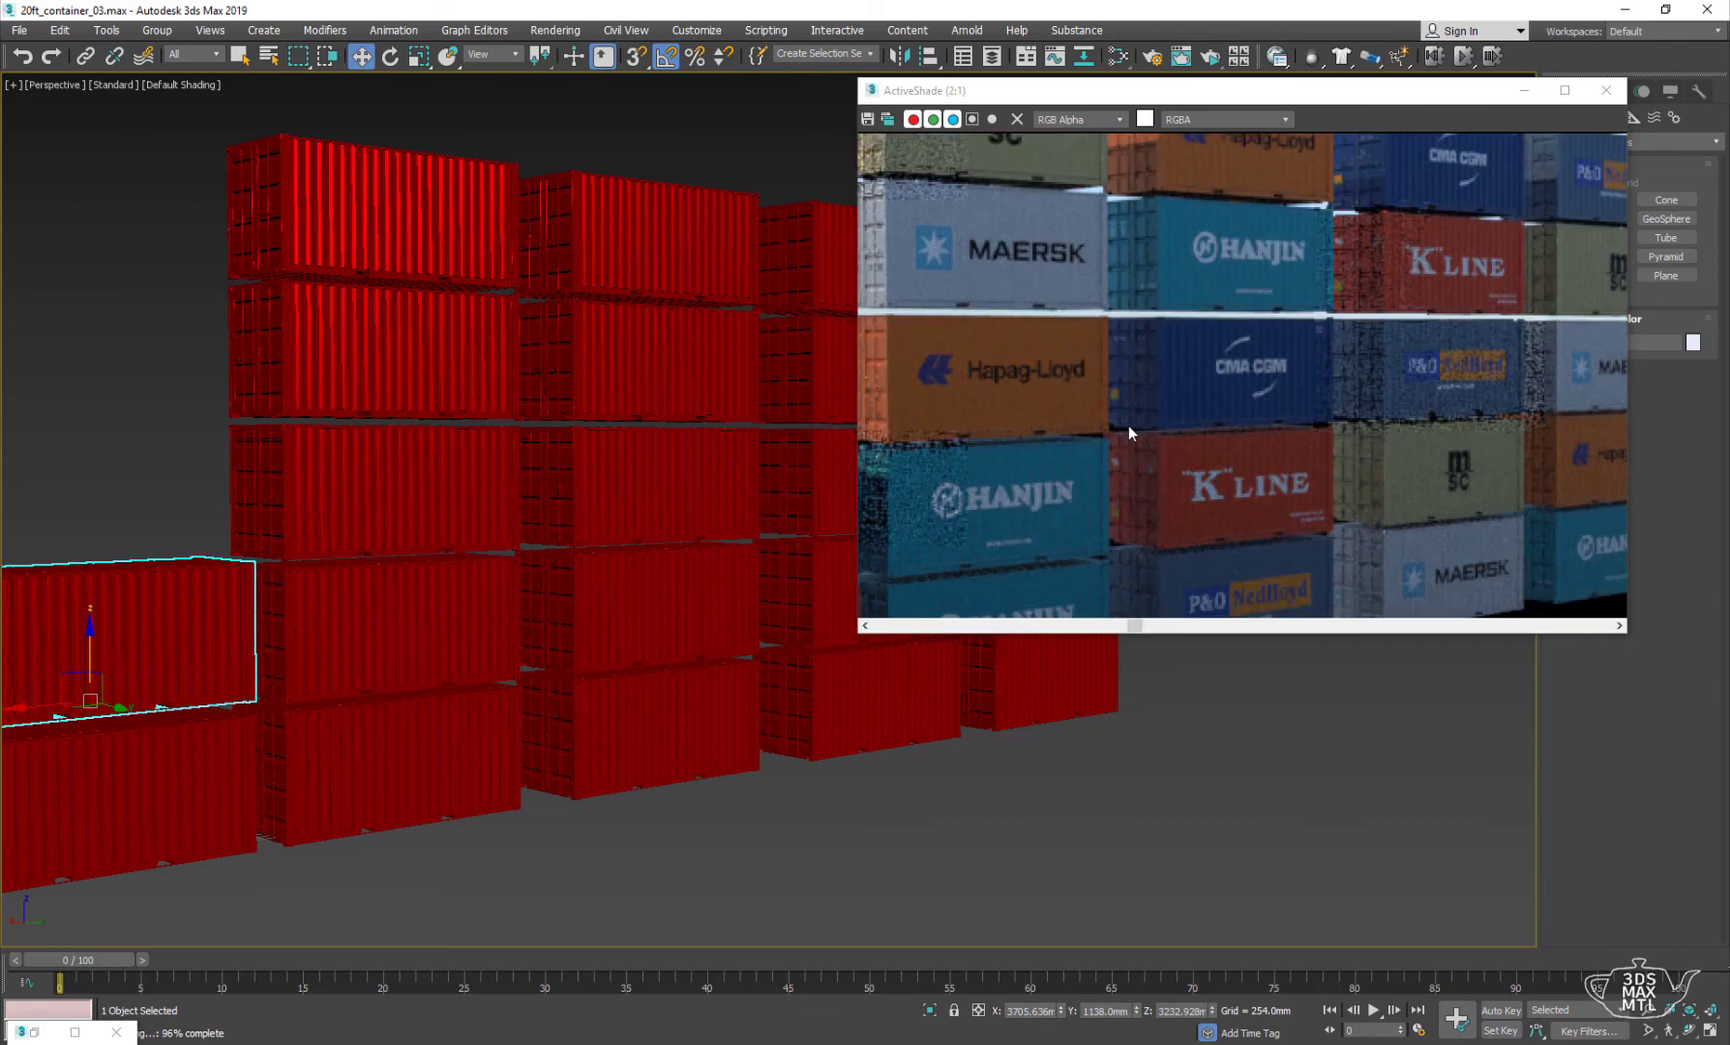
{"action": "scroll", "coordinate": [1179, 345], "scroll_direction": "up", "scroll_amount": 4}
{"action": "scroll", "coordinate": [1179, 345], "scroll_direction": "down", "scroll_amount": 4}
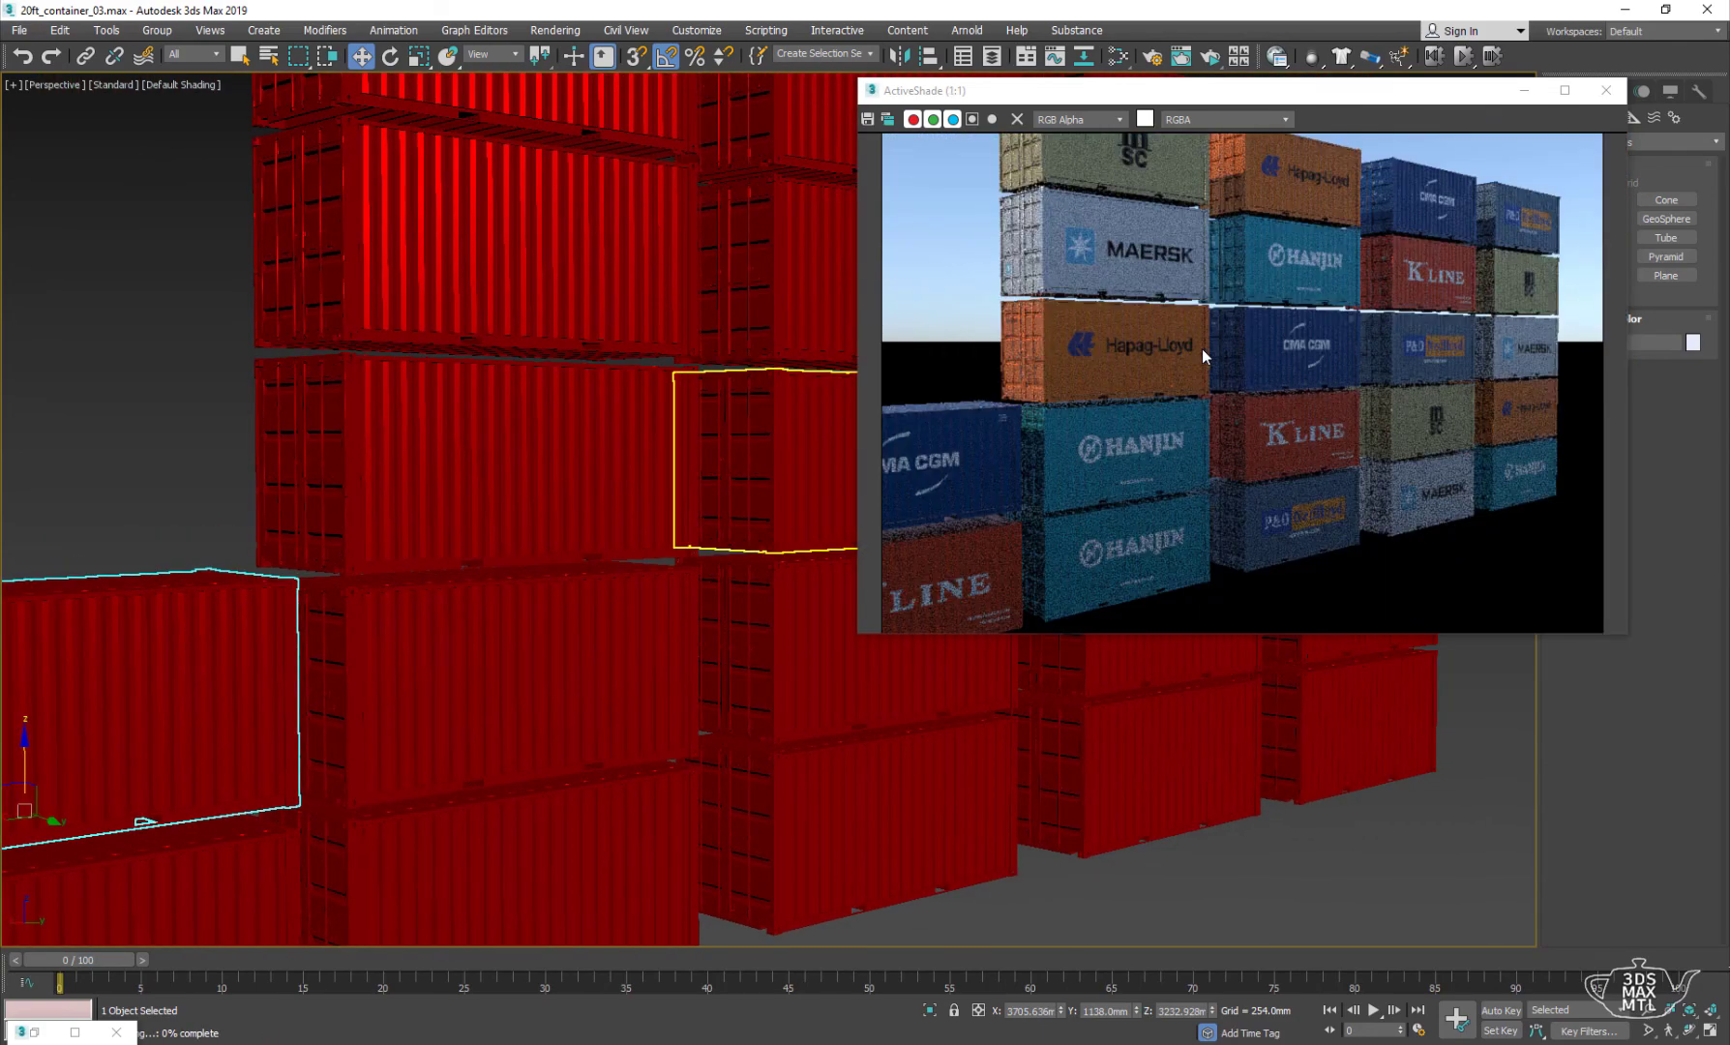